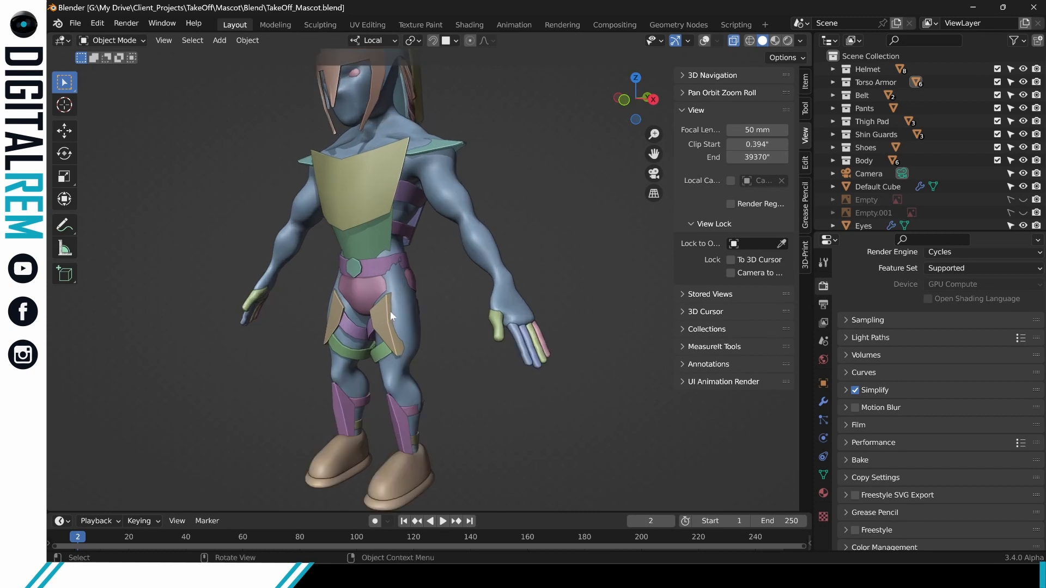
key("ctrl+Tab")
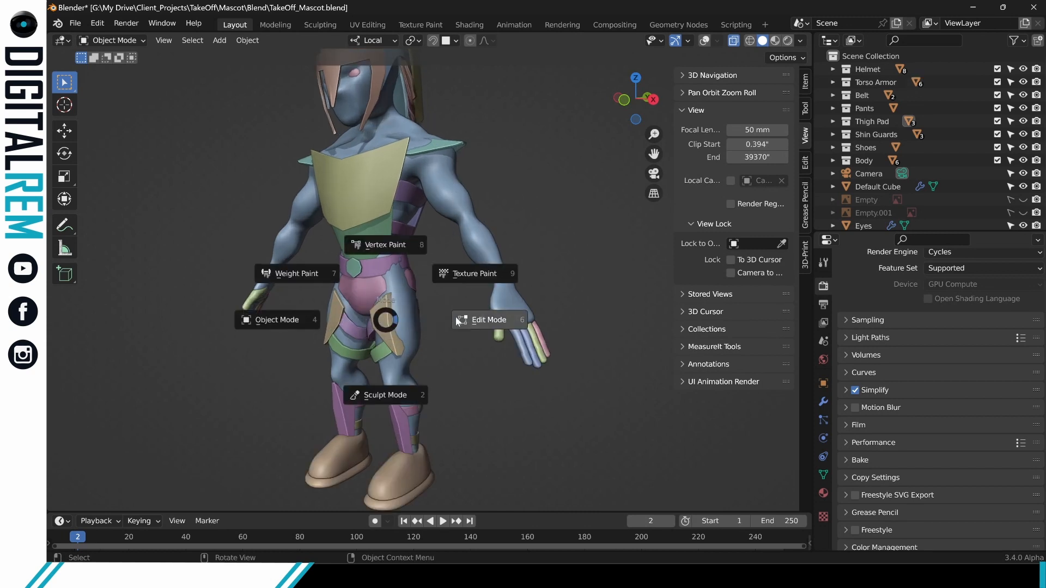
left_click(457, 320)
key("ctrl+Tab")
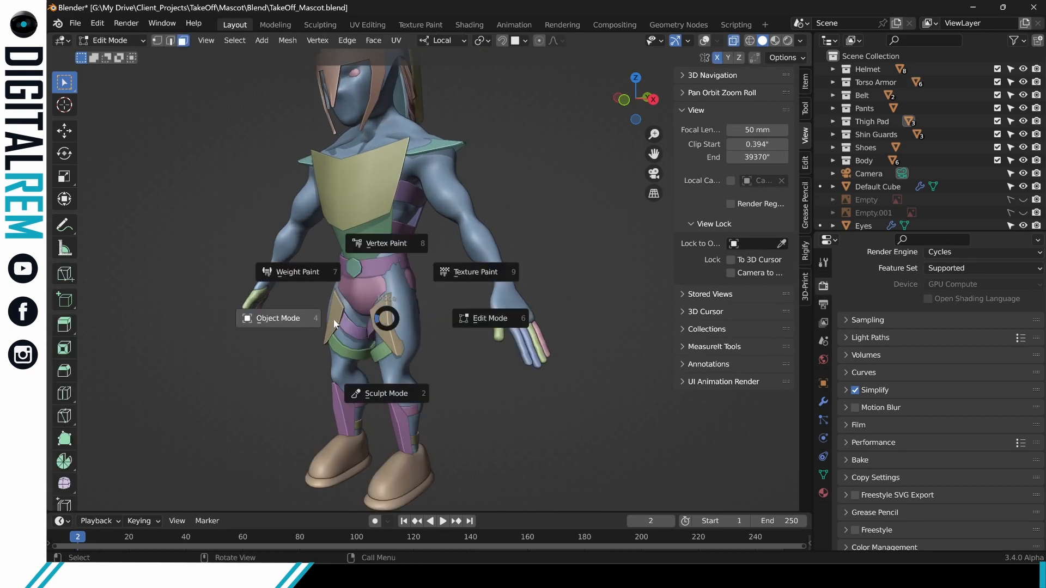
left_click(330, 316)
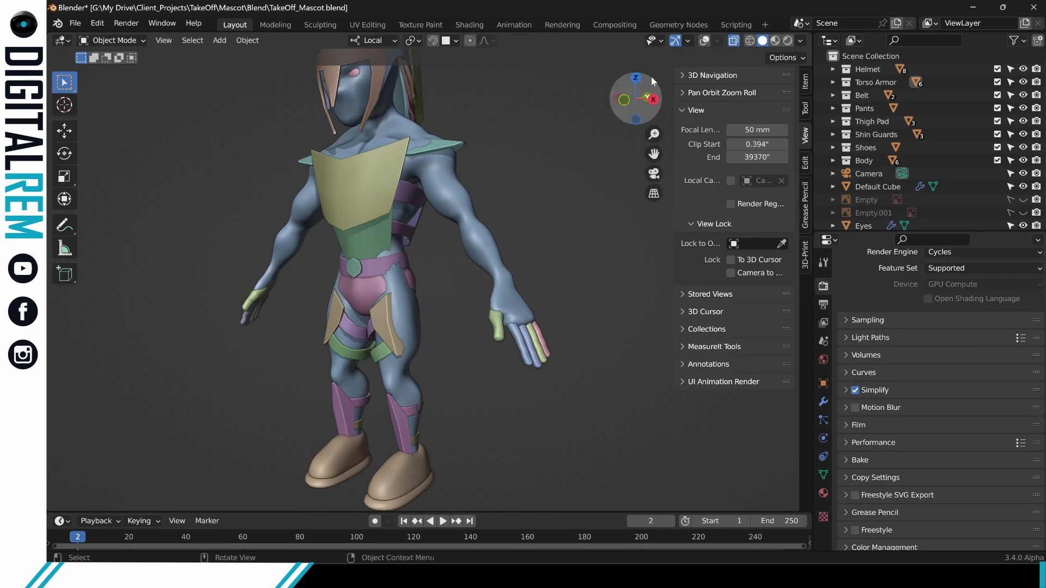
Turn on the viewport overlays and select the pad on the character's left shoulder in Edit Mode of the shoulder armor.
left_click(704, 41)
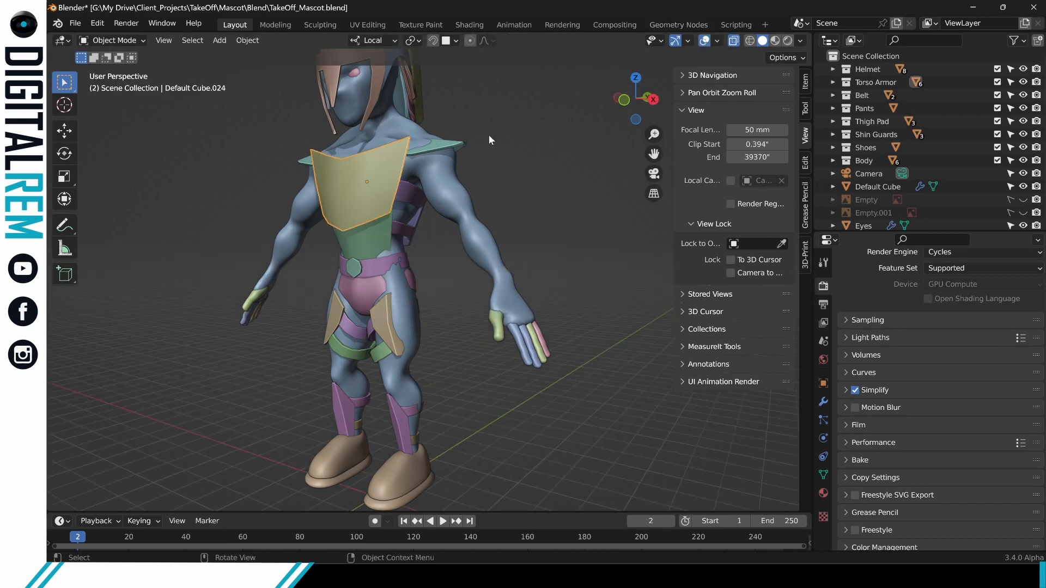
middle_click_drag(489, 140, 460, 166)
left_click(432, 173)
key("ctrl+Tab")
left_click(436, 179)
left_click_drag(470, 165, 351, 205)
middle_click_drag(416, 153, 397, 156)
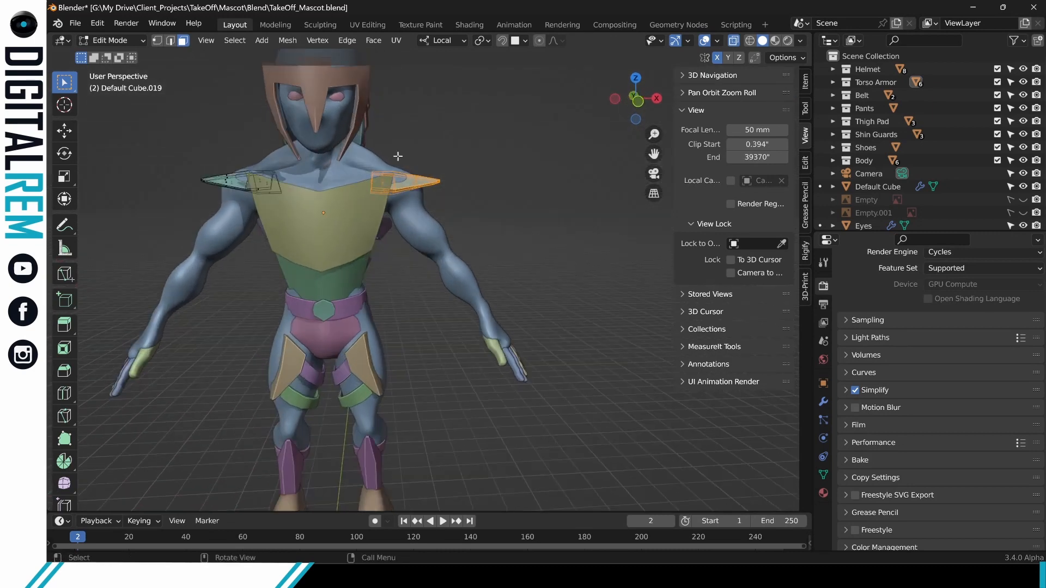
Try to move the selected left shoulder pad upward, first along its local Z axis and again without an axis constraint.
key("g")
right_click(412, 185)
key("g")
key("z")
key("z")
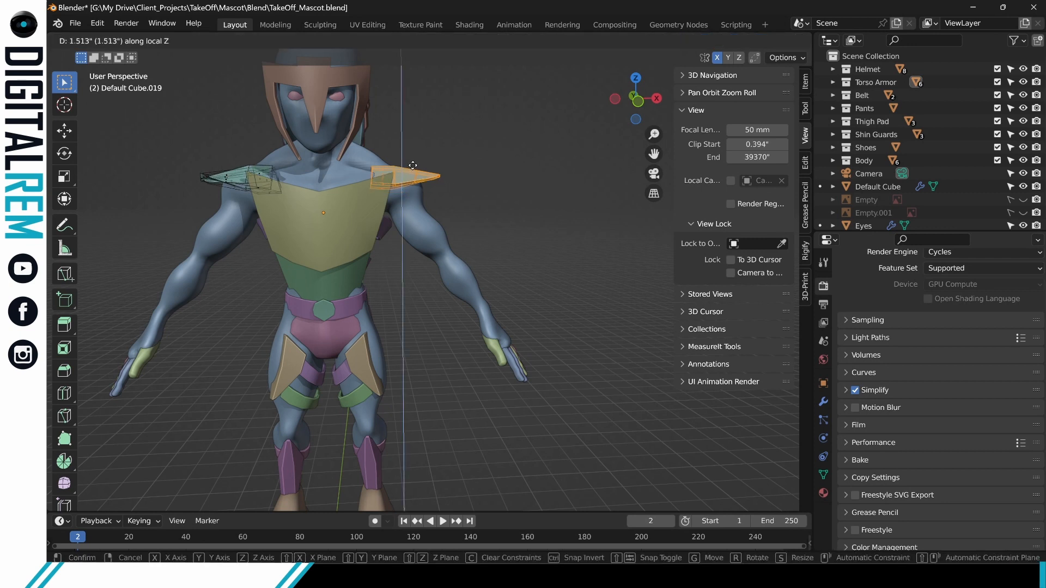
left_click(411, 158)
key("ctrl+z")
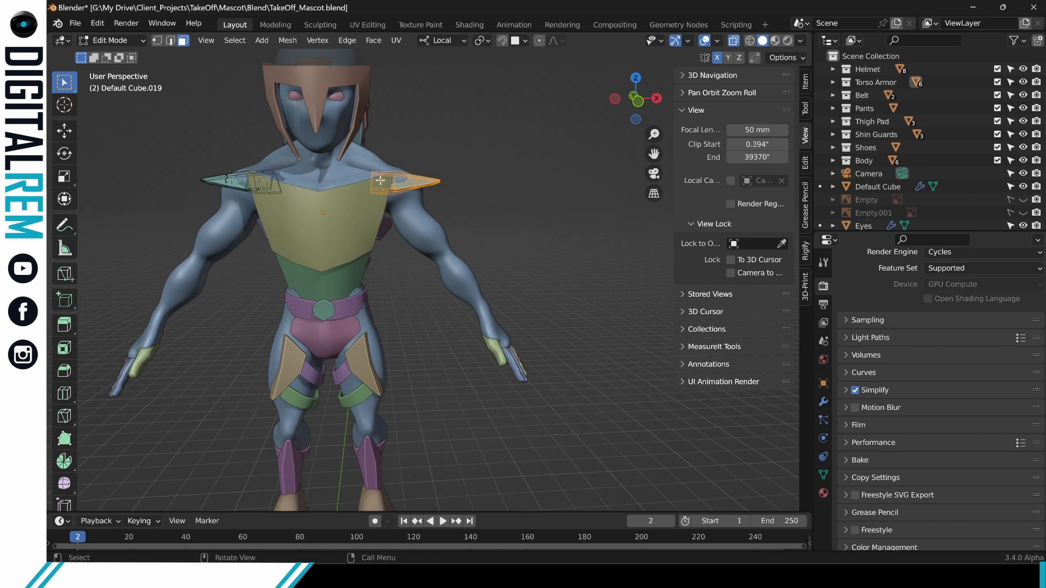
key("l")
key("g")
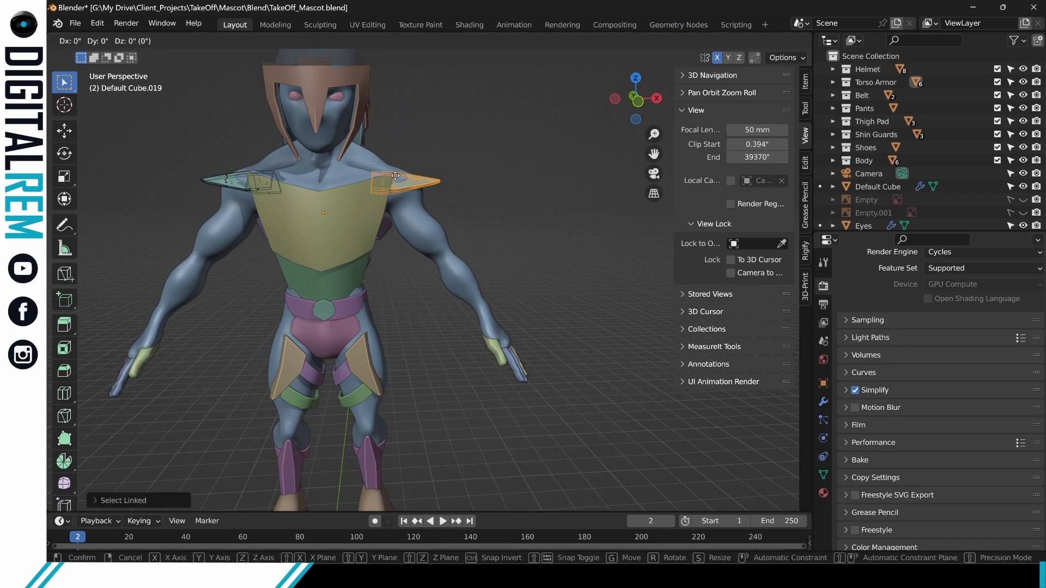
left_click(413, 160)
key("ctrl+z")
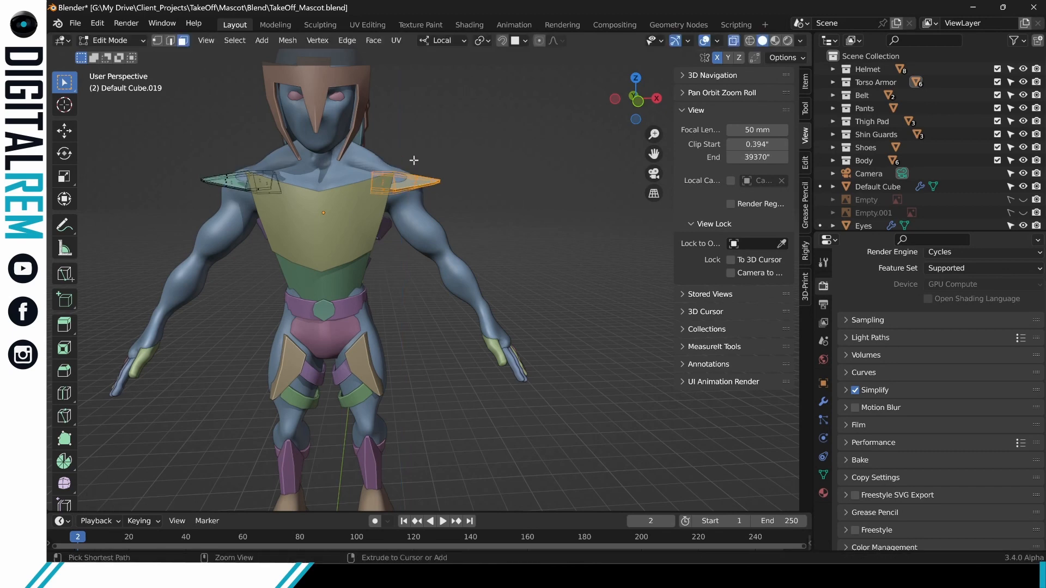
Show the shoulder armor's modifiers and select all linked vertices of the left shoulder pad in vertex select mode.
mouse_move(427, 158)
middle_mouse_down()
mouse_move(300, 162)
mouse_move(275, 140)
mouse_move(395, 131)
mouse_move(425, 141)
middle_mouse_up()
left_click(823, 401)
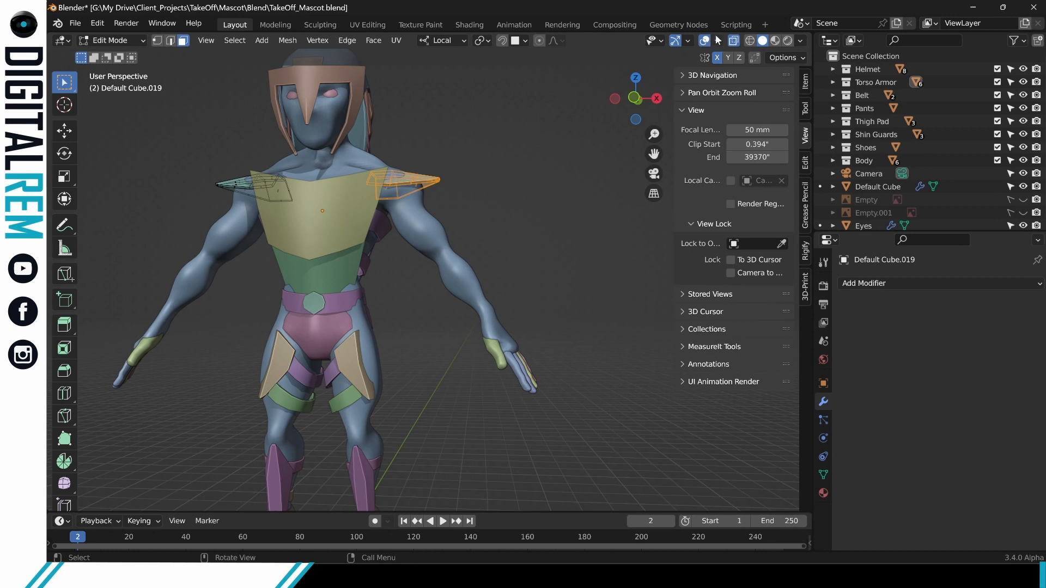
left_click(489, 157)
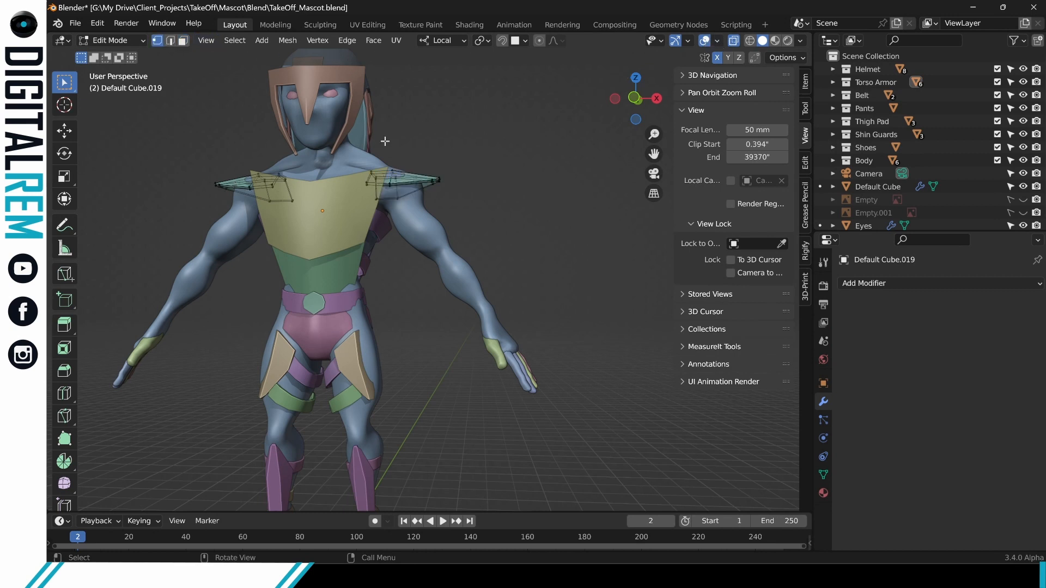
key("l")
middle_click_drag(374, 196, 363, 216)
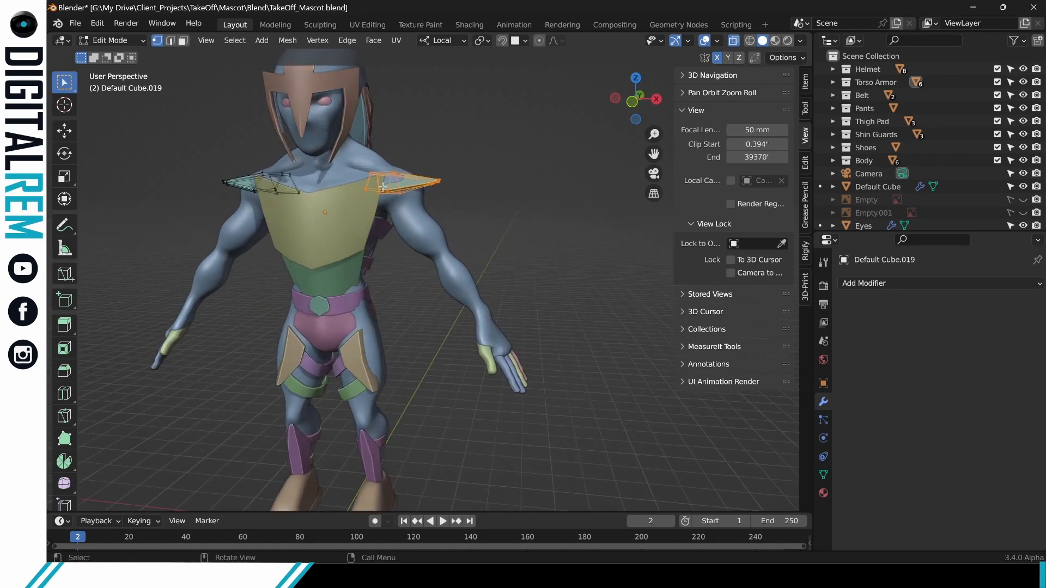
Enable the Move gizmo for objects and raise the selected shoulder pad along its local Z axis.
left_click(717, 41)
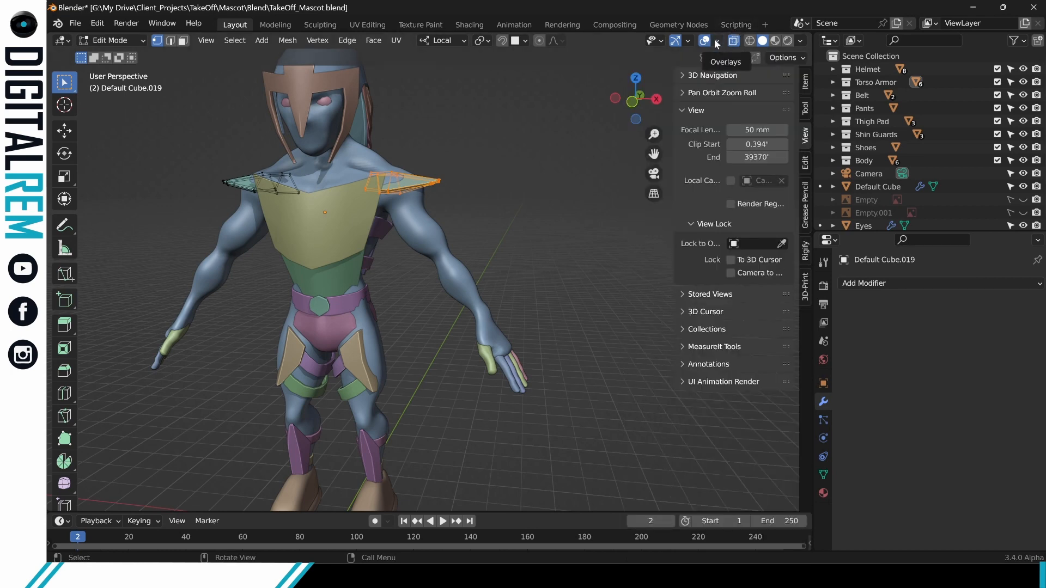
left_click(688, 41)
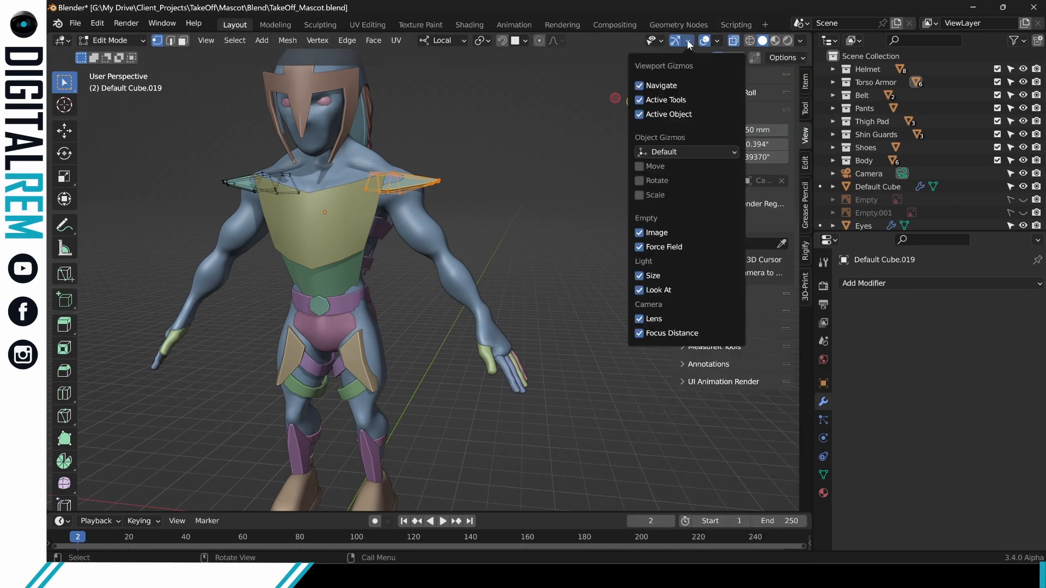
left_click(638, 167)
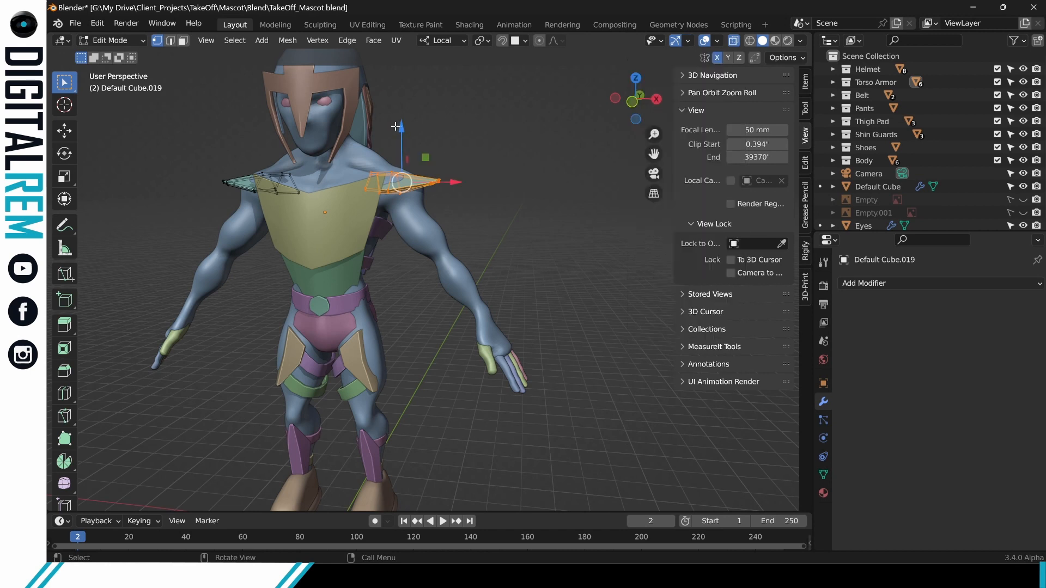
left_click_drag(399, 127, 403, 97)
middle_click_drag(382, 119, 368, 158)
Return to Object Mode and raise the whole shoulder armor object along its local Z axis.
key("ctrl+Tab")
left_click(299, 153)
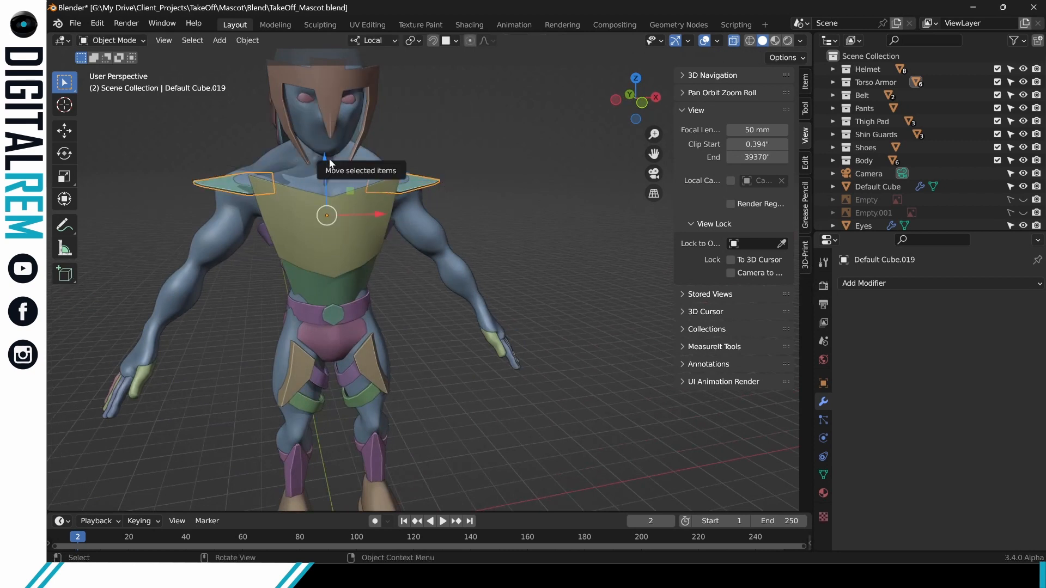
left_click_drag(328, 157, 335, 138)
middle_click_drag(335, 138, 340, 190)
Put the shoulder armor back into Edit Mode with a closer front view of the pads.
key("ctrl+Tab")
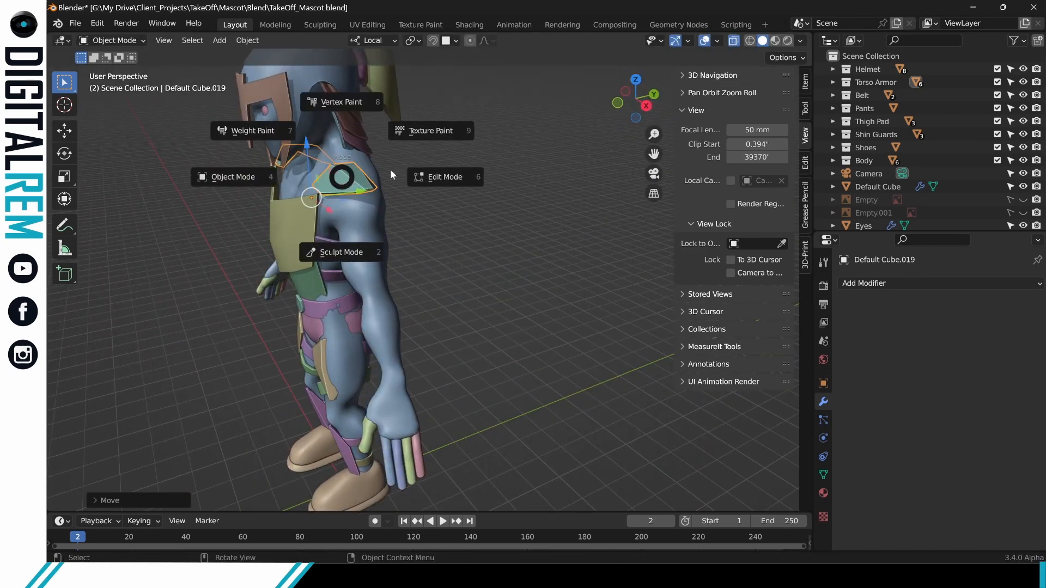
left_click(405, 171)
middle_click_drag(406, 170, 473, 164)
scroll(388, 159, "up", 4)
scroll(480, 159, "down", 2)
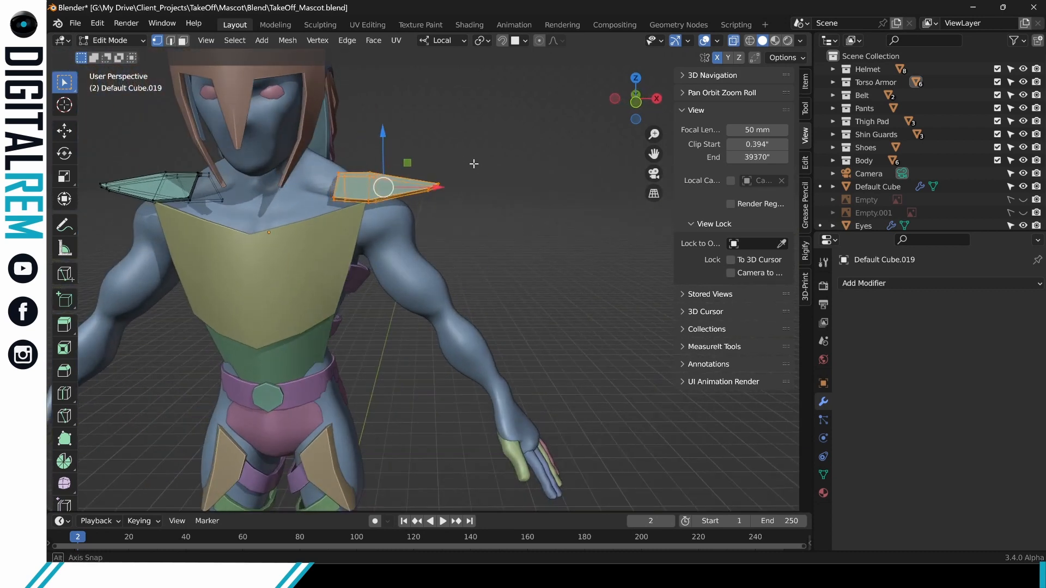
Try to delete the geometry of the pad on the character's left shoulder.
key("x")
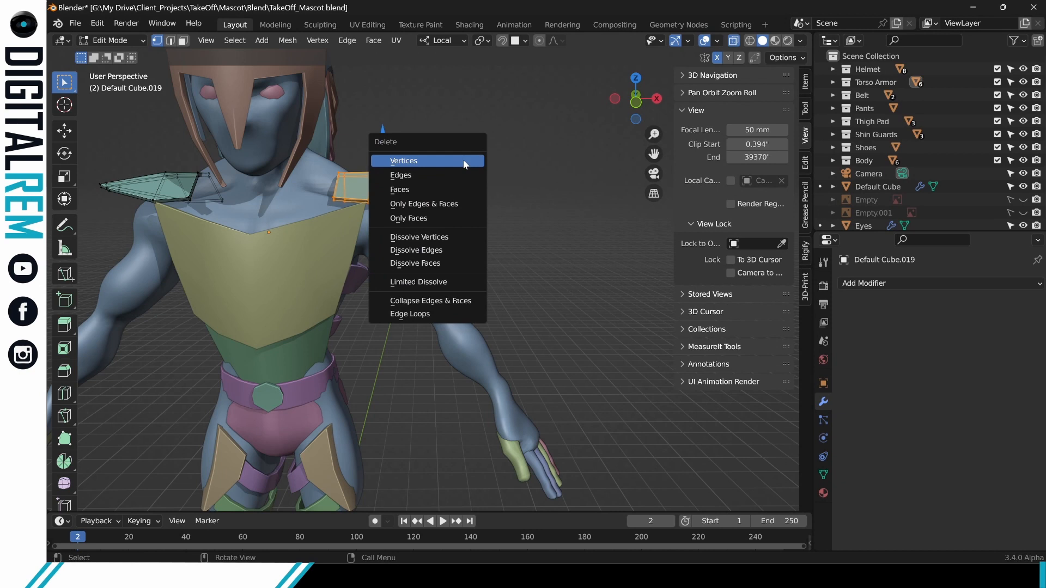
left_click(428, 200)
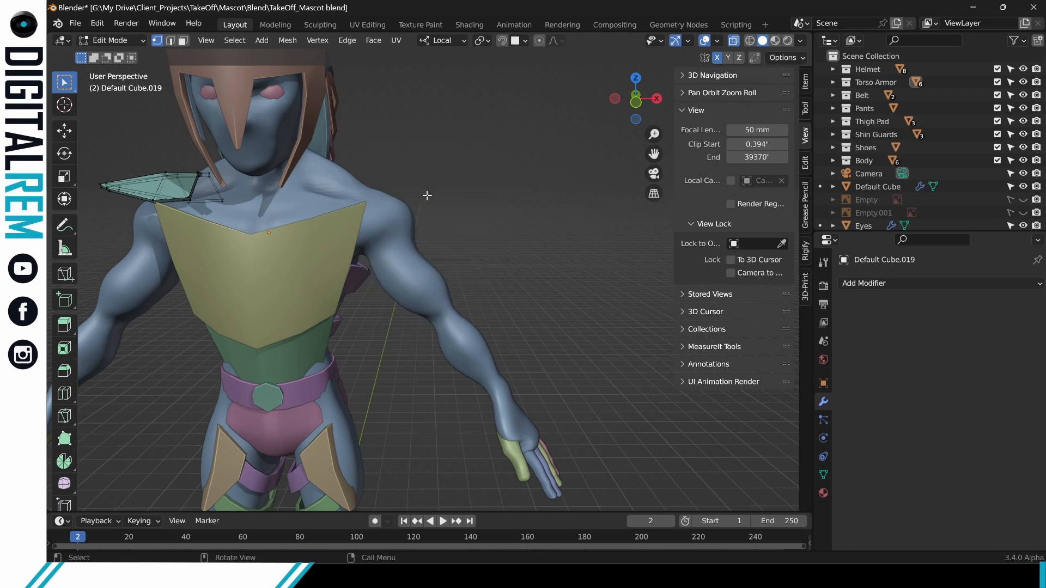
key("ctrl+z")
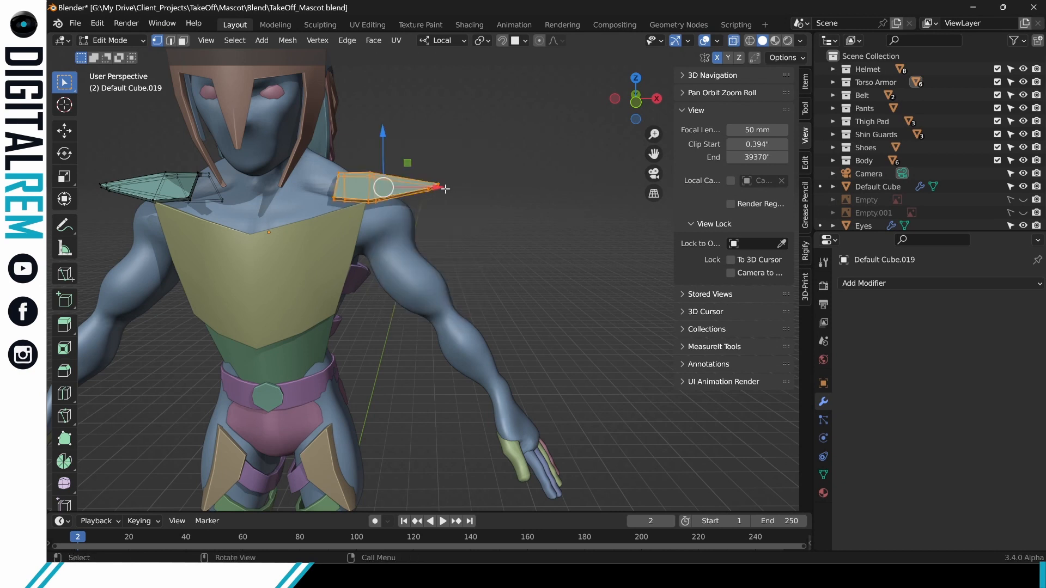
Select the pad on the character's right shoulder in face select mode and delete it.
scroll(386, 185, "down", 2)
middle_click_drag(380, 186, 384, 186)
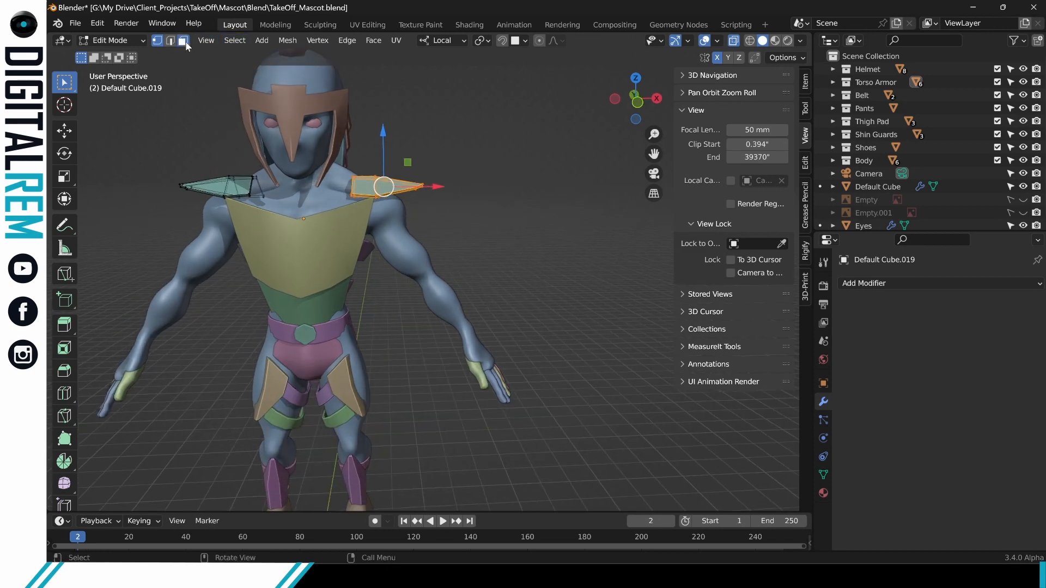
left_click_drag(167, 115, 265, 227)
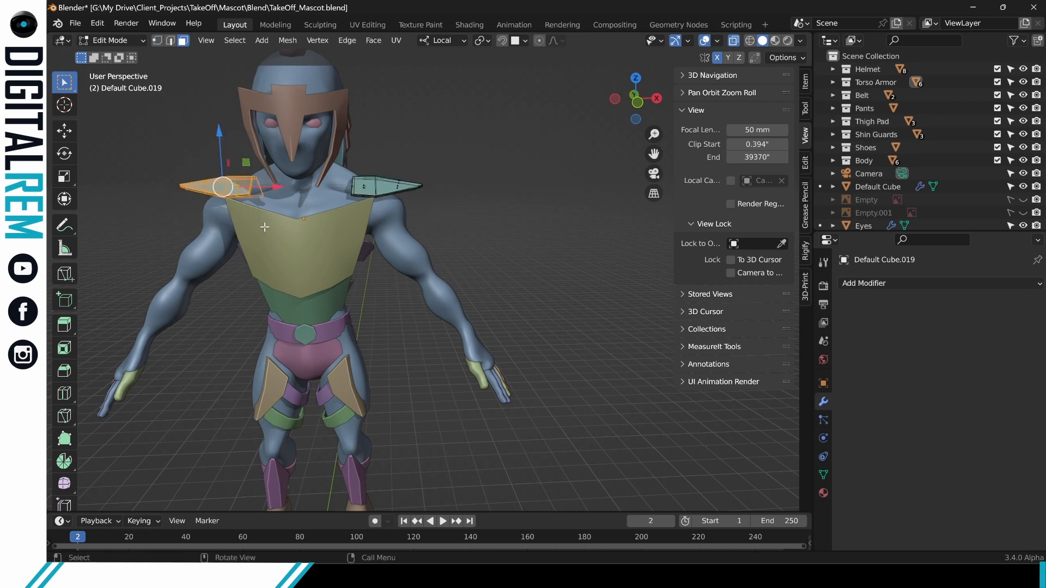
key("x")
left_click(265, 226)
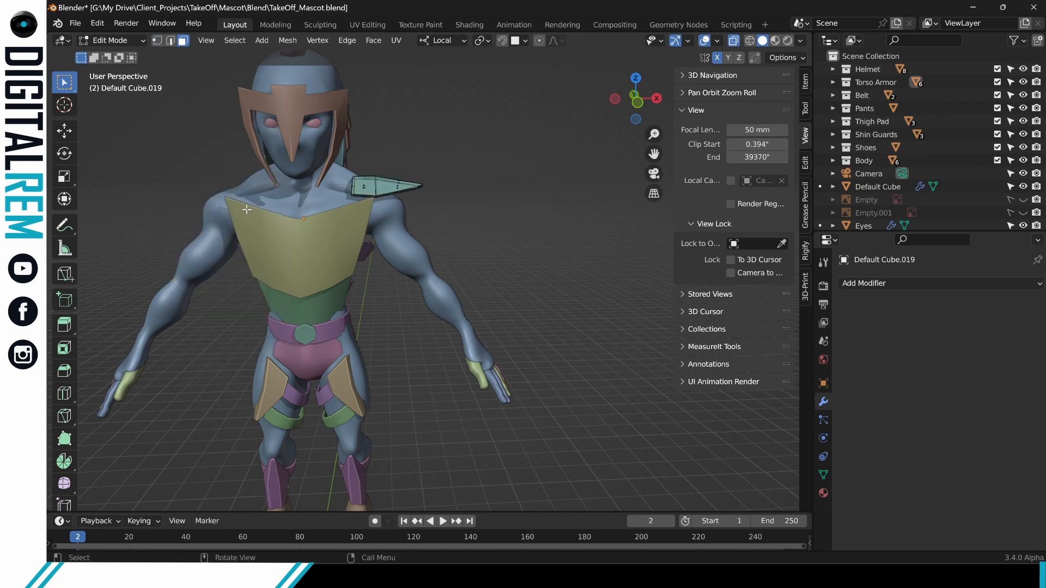
Return to Object Mode and add a Mirror modifier on the X axis to the remaining shoulder pad.
key("ctrl+Tab")
left_click(141, 208)
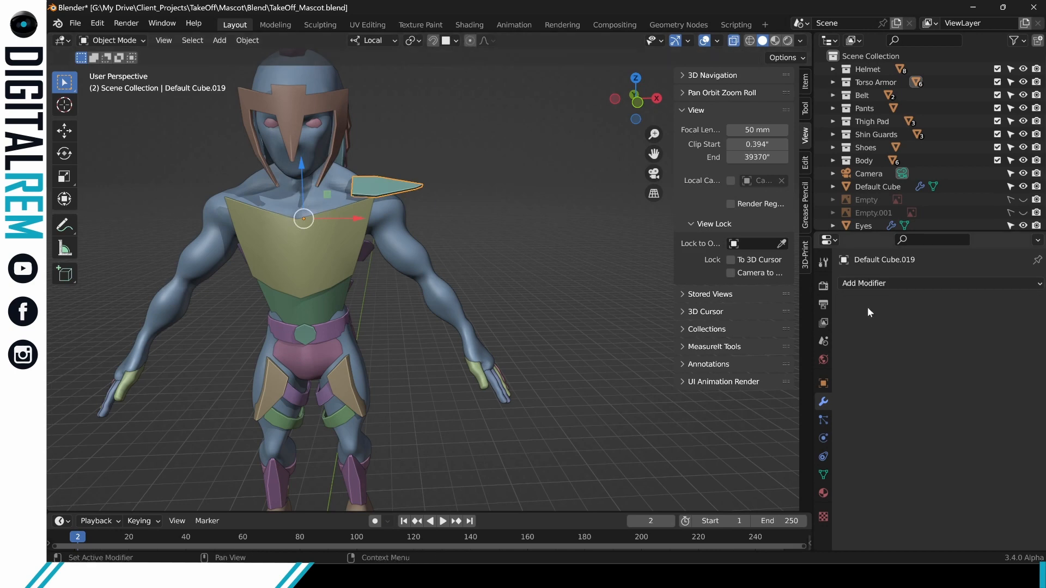
left_click(870, 283)
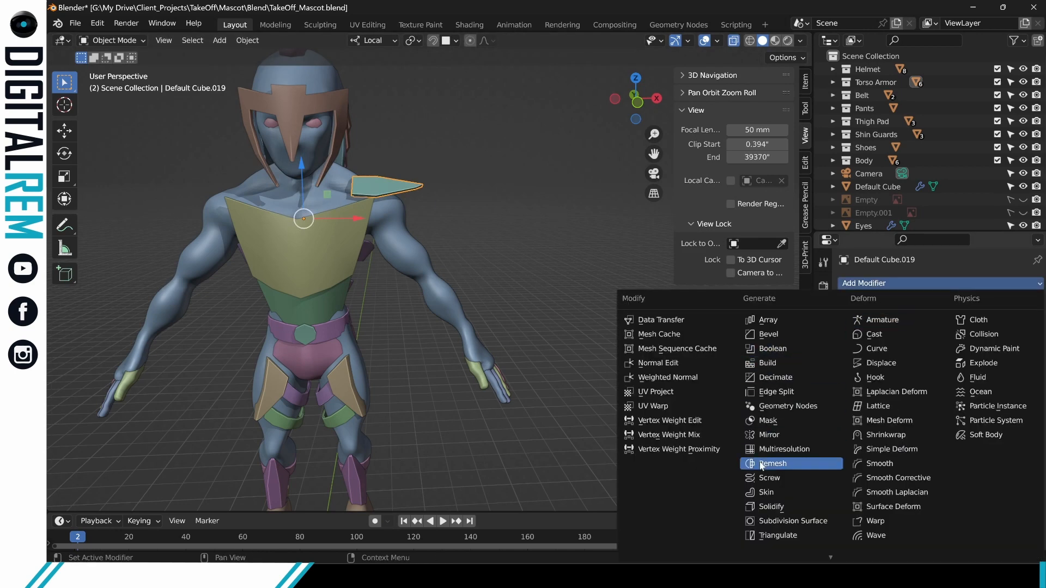
left_click(789, 433)
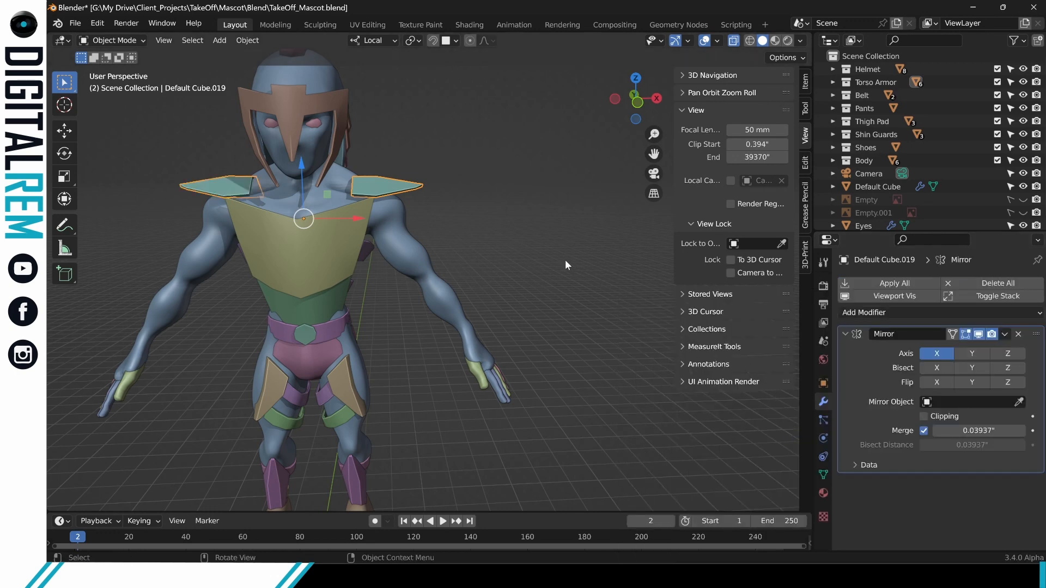
Select all faces of the remaining left shoulder pad in Edit Mode.
middle_click_drag(566, 261, 527, 273)
key("ctrl+Tab")
left_click(397, 192)
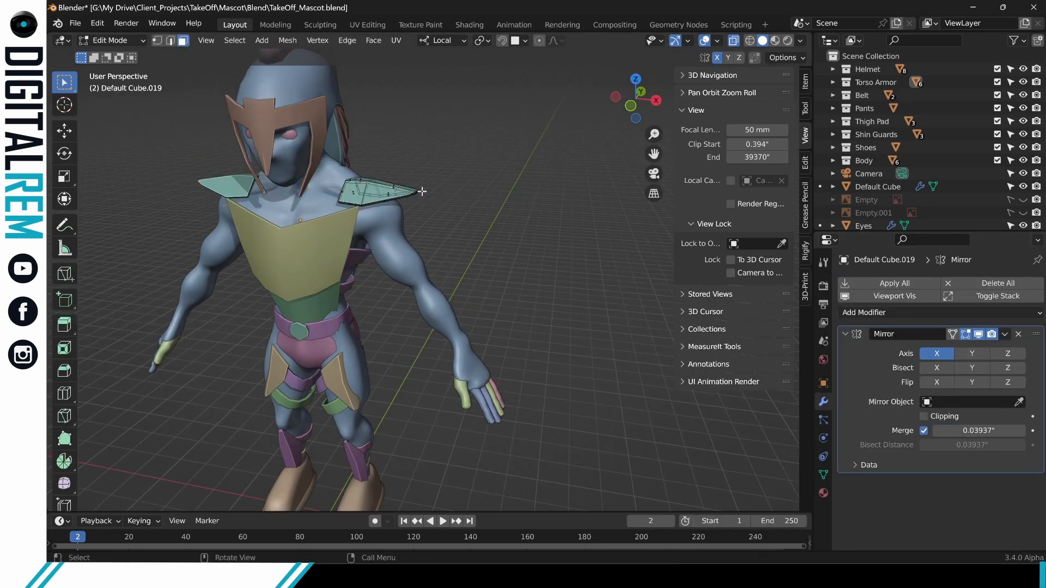
middle_click_drag(422, 191, 446, 168)
left_click_drag(446, 166, 336, 224)
scroll(375, 194, "up", 3)
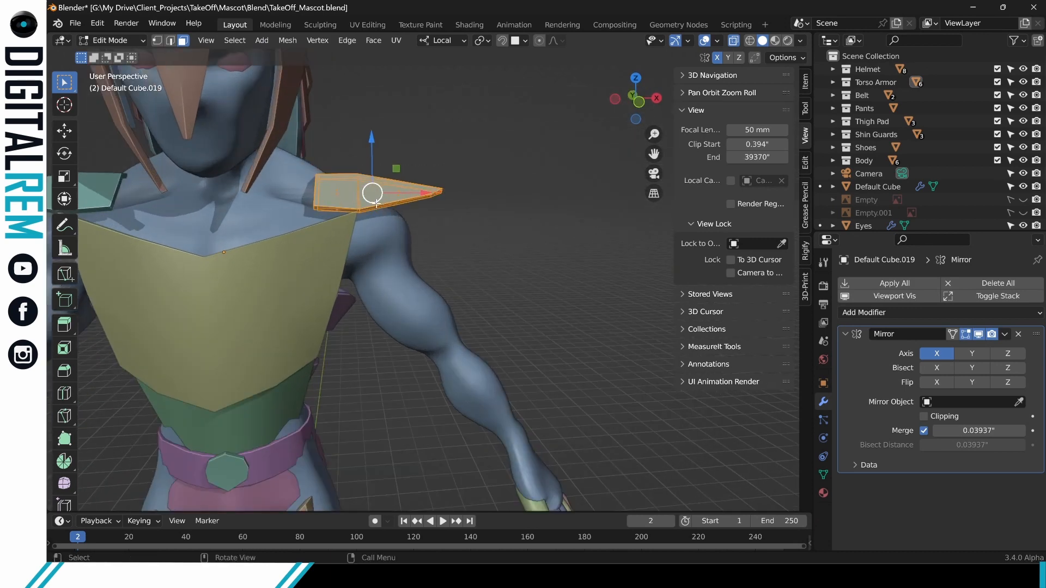
key("ctrl+Tab")
left_click(419, 187)
Enable the Rotate and Scale gizmos and tilt the shoulder pad about its local Y axis so the outer tip slopes down.
left_click(689, 40)
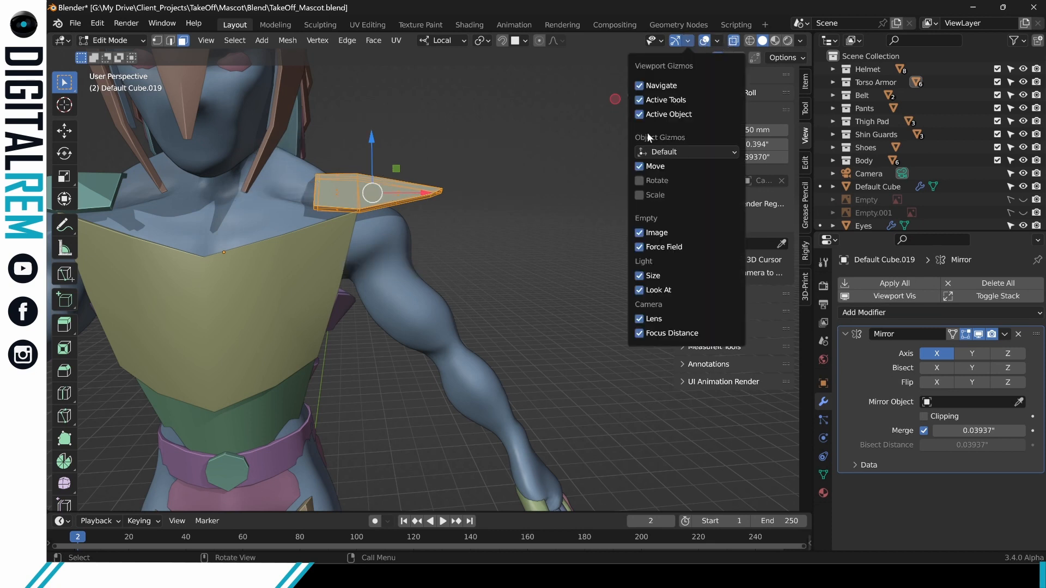
left_click(638, 180)
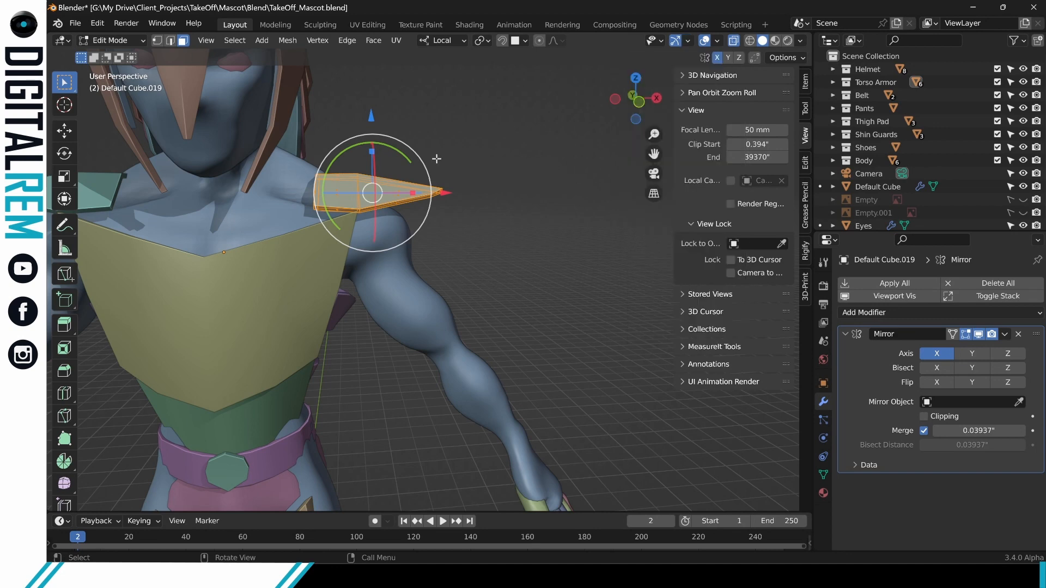
middle_click_drag(436, 158, 430, 170)
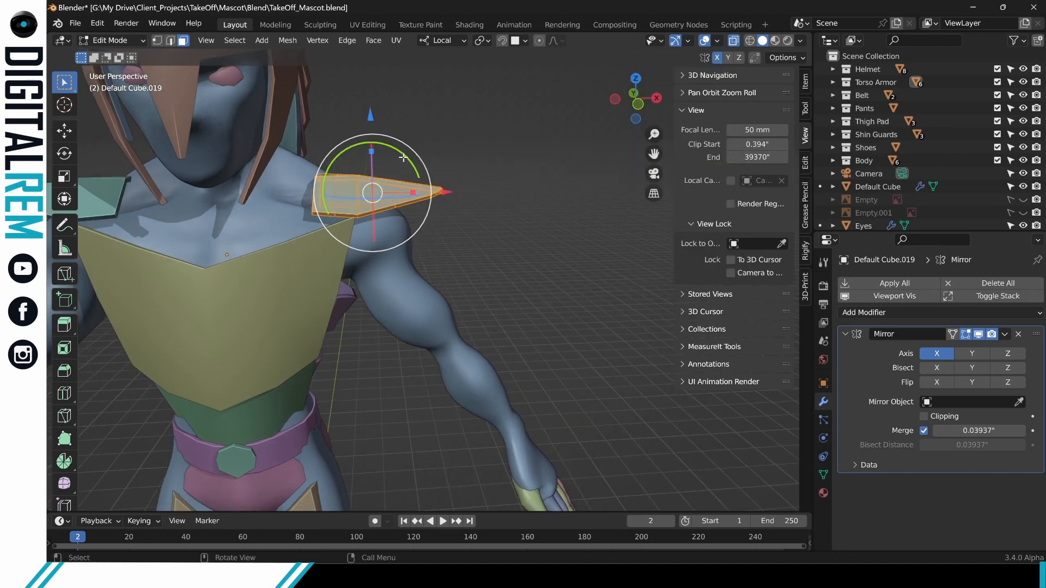
left_click_drag(403, 158, 412, 167)
middle_click_drag(412, 166, 372, 179)
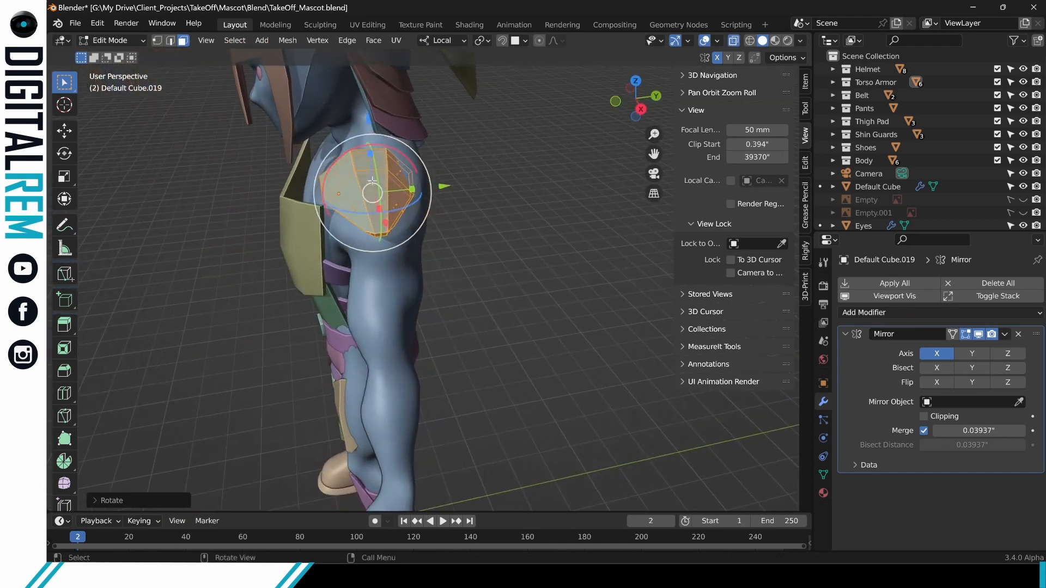
Move the shoulder pad backward along its local Y axis and fine-tune its height along local Z.
left_click_drag(445, 186, 464, 181)
middle_click_drag(464, 181, 413, 139)
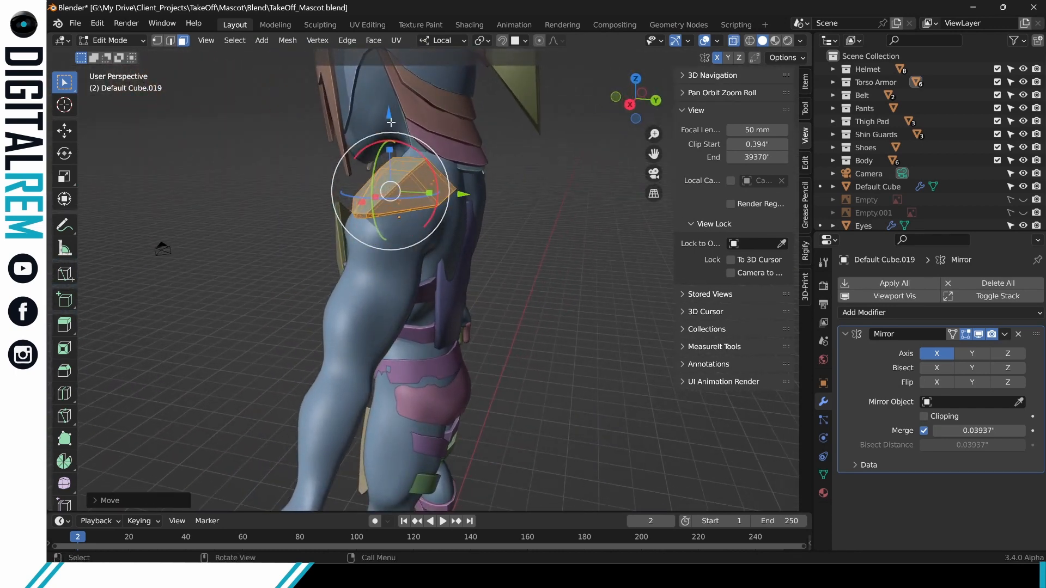
left_click_drag(390, 121, 393, 121)
middle_click_drag(393, 121, 520, 107)
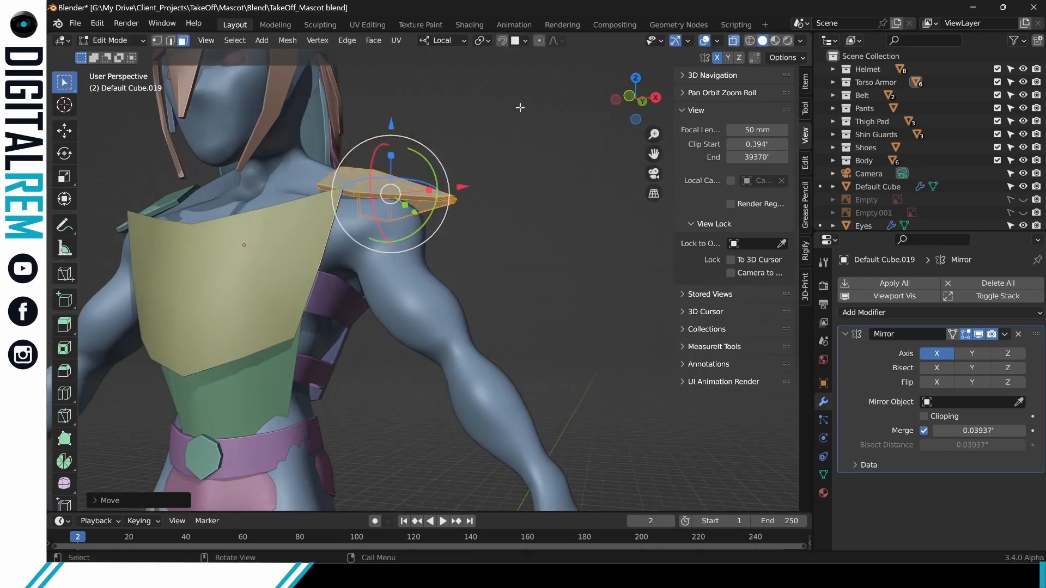
Leave Edit Mode to check the shoulder pad from the side, and reopen the pad in Edit Mode.
key("Tab")
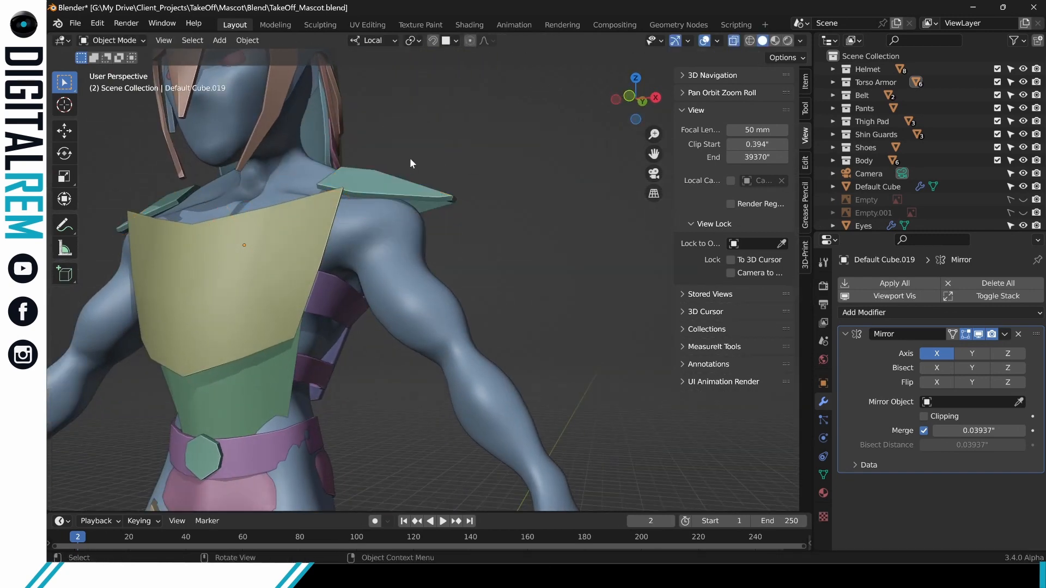
middle_click_drag(409, 158, 414, 197)
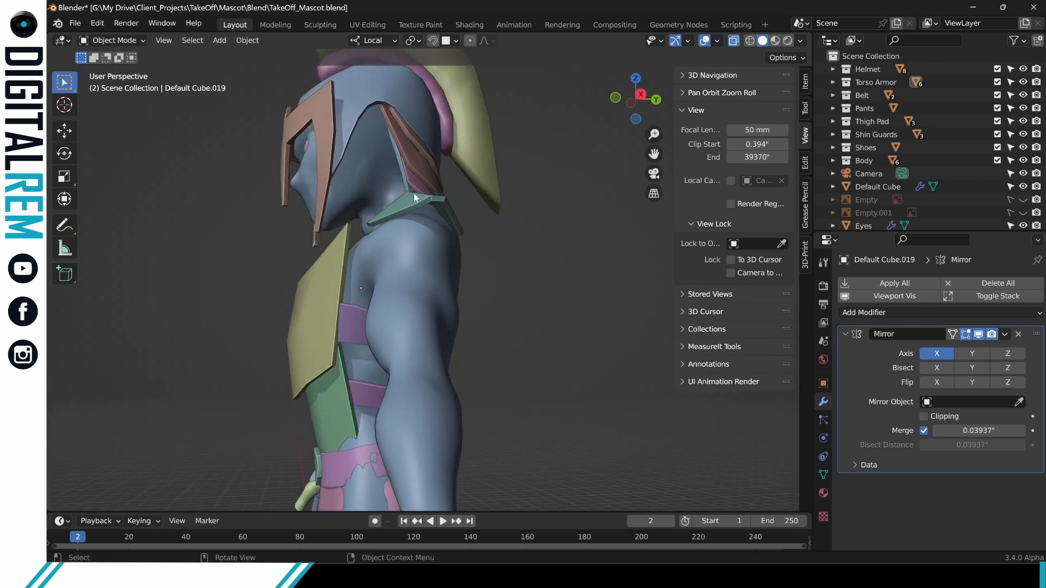
left_click(415, 204)
key("ctrl+Tab")
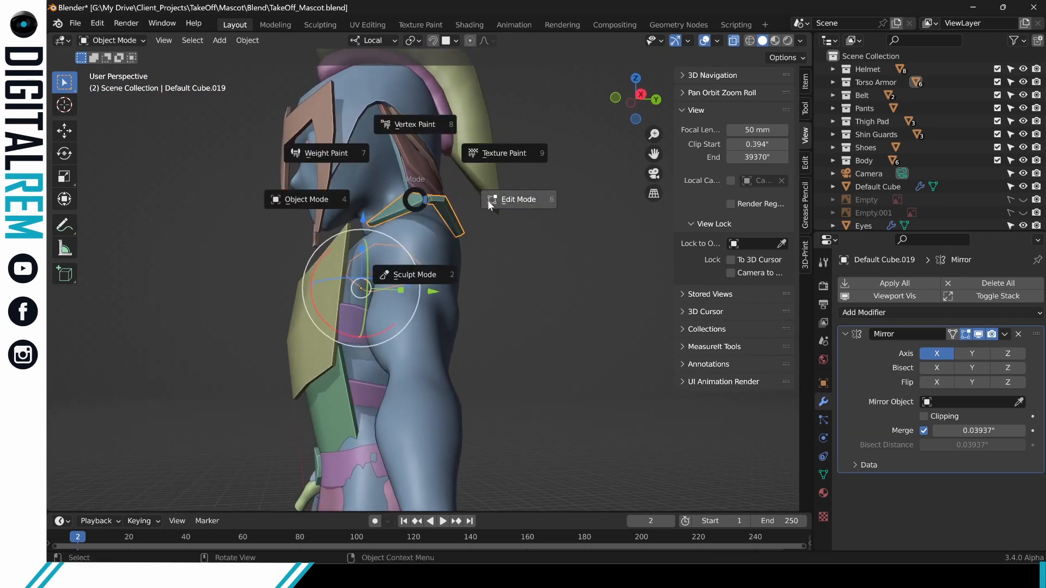
left_click(514, 203)
key("KP_Decimal")
middle_click_drag(468, 205, 457, 204)
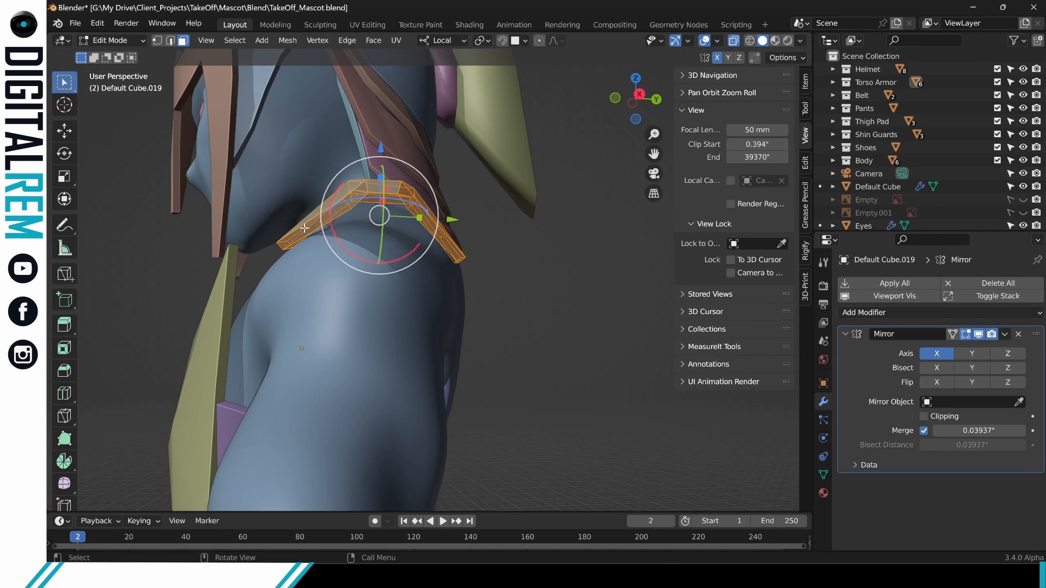
Select the shoulder pad's front edge face, enable proportional editing and pull the face forward along local Y.
left_click(283, 242)
middle_click_drag(283, 242, 332, 225)
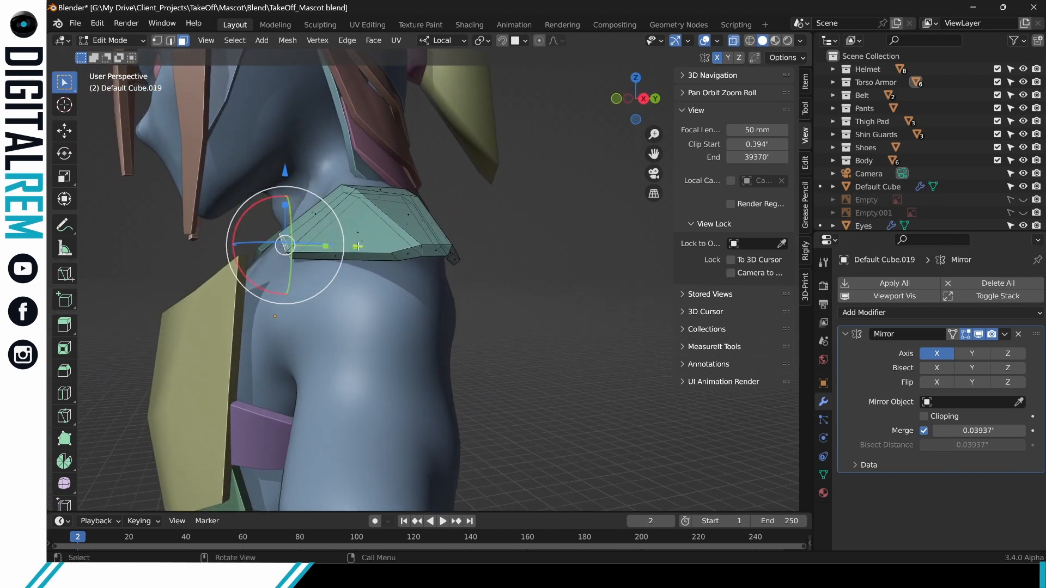
left_click(539, 41)
left_click_drag(357, 247, 331, 249)
scroll(339, 249, "down", 1)
scroll(326, 251, "down", 3)
scroll(324, 252, "down", 1)
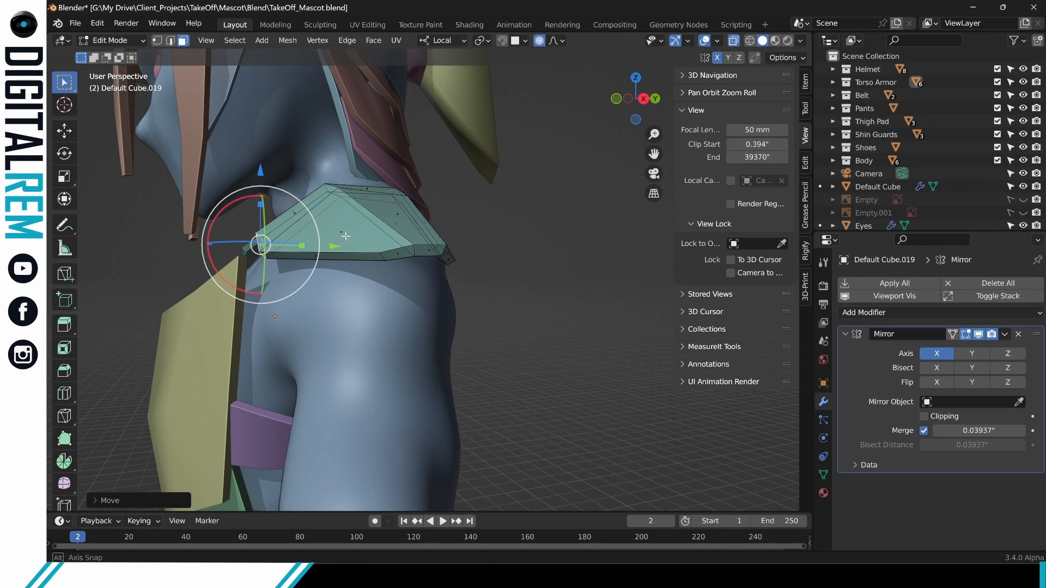
Lower the pad's front edge about 1.88" along local Z with a 15.18" smooth proportional size.
middle_click_drag(346, 235, 298, 188)
left_click_drag(277, 181, 278, 200)
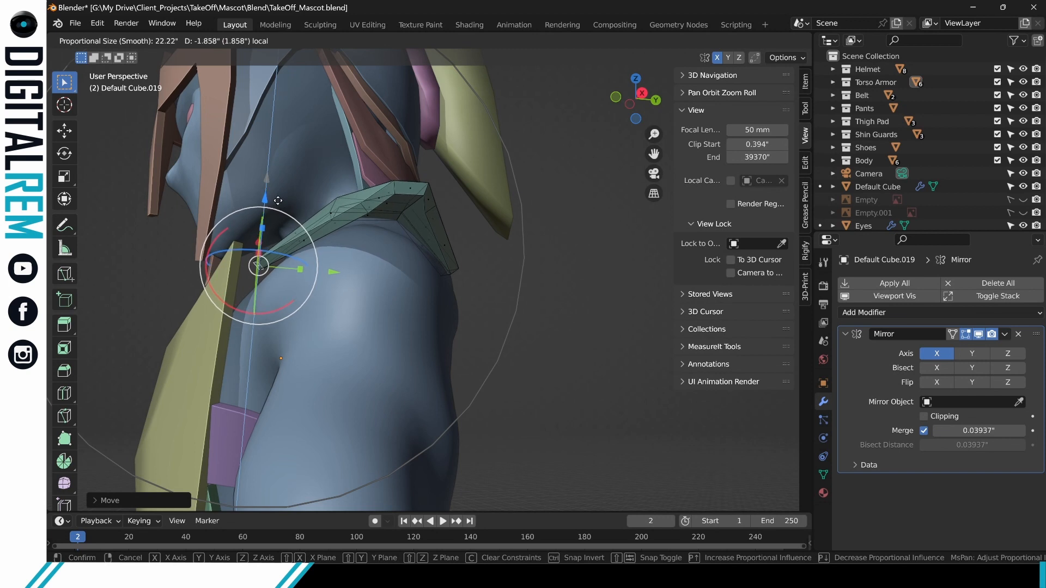
scroll(278, 201, "up", 2)
scroll(278, 201, "up", 1)
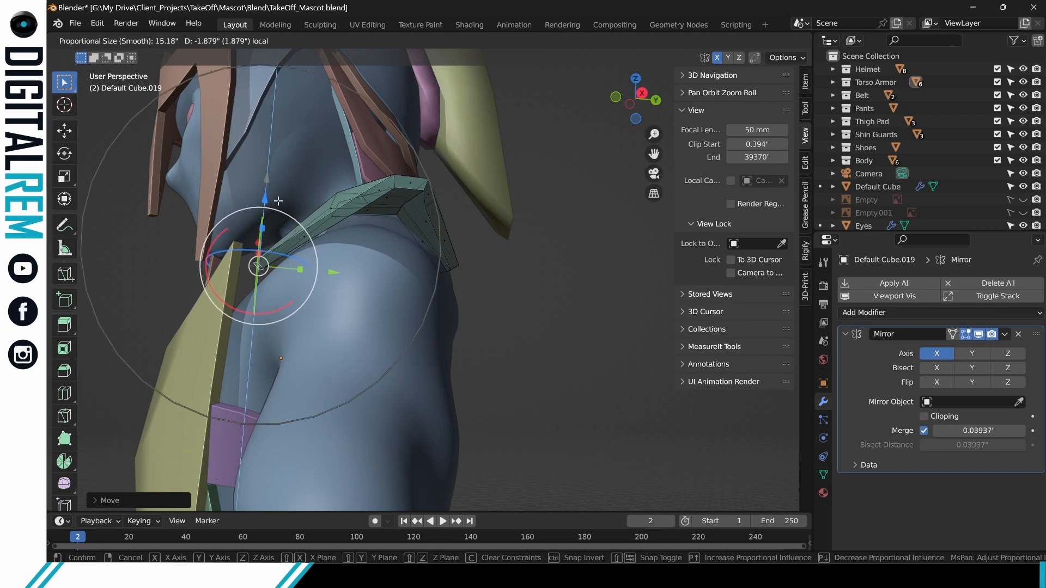
left_click(278, 200)
Raise the upper inner edge face of the shoulder pad slightly along local Z and clear the selection.
middle_click_drag(278, 200, 550, 206)
left_click(207, 192)
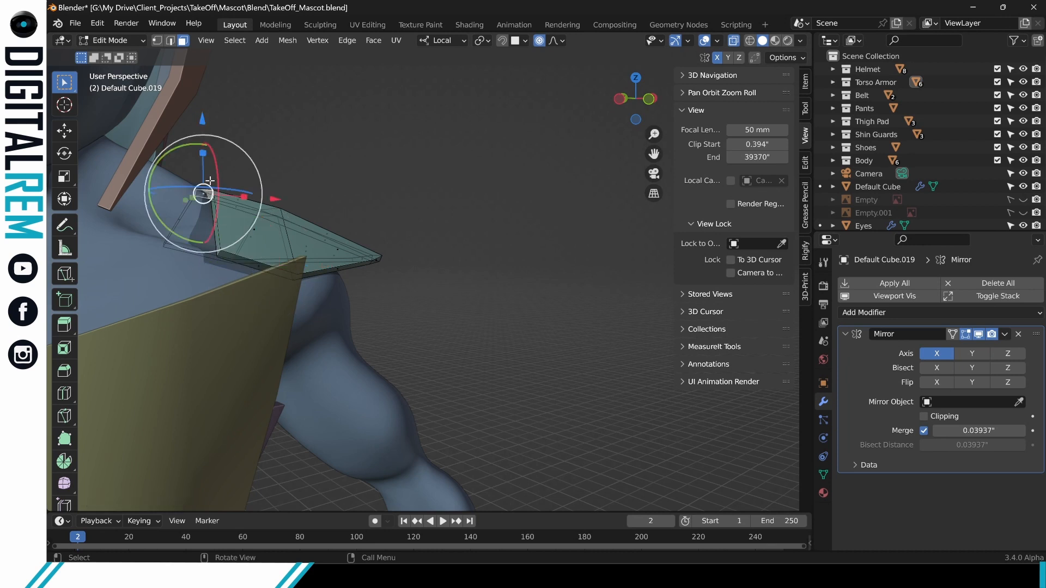
left_click_drag(203, 121, 207, 115)
left_click(306, 150)
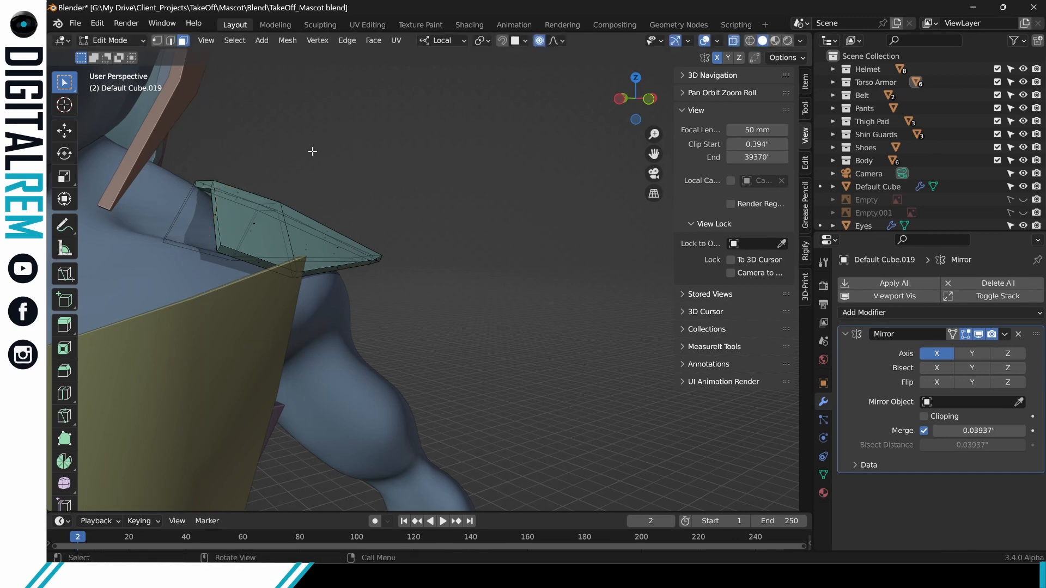
Select the shoulder pad's rear edge face and shift it slightly backward along local Y.
middle_click_drag(306, 150, 372, 256)
left_click(330, 260)
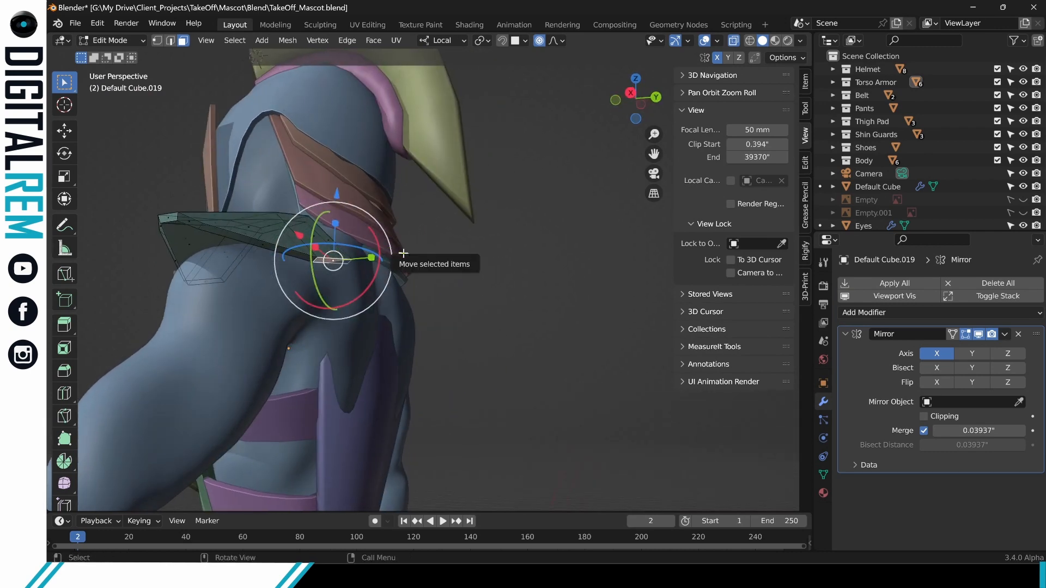
left_click_drag(402, 252, 410, 251)
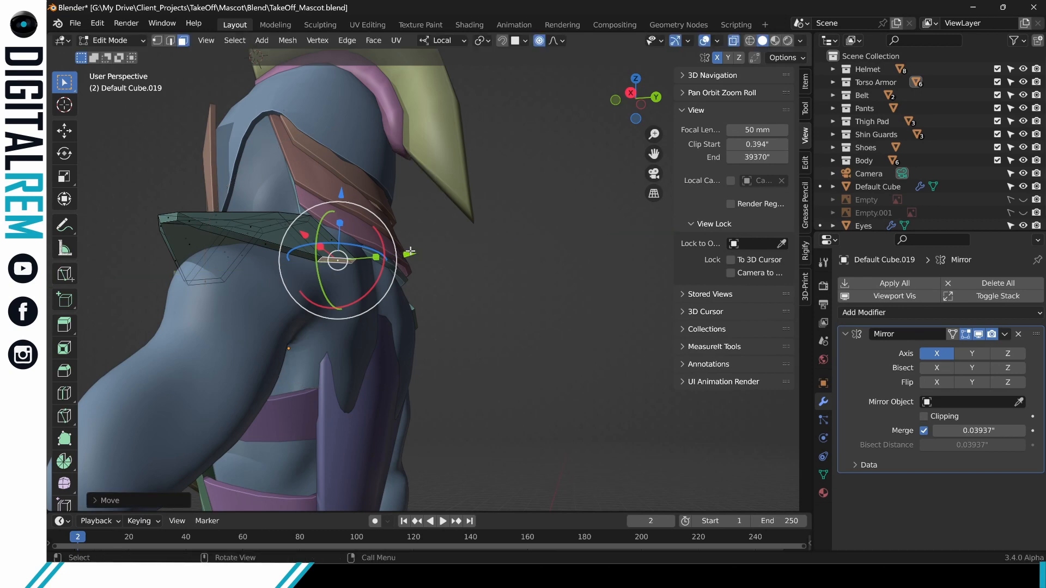
middle_click_drag(410, 251, 346, 260)
Return to Object Mode, select the chest plate and open it in Edit Mode.
key("ctrl+Tab")
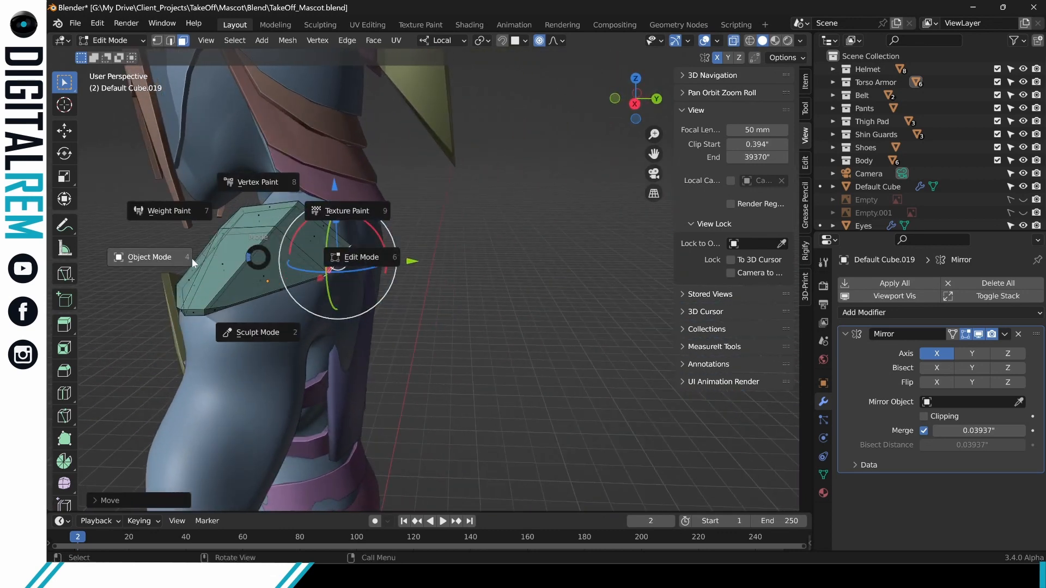
left_click(192, 256)
left_click(177, 244)
scroll(177, 244, "down", 2)
middle_click_drag(177, 244, 276, 273)
left_click(338, 257)
key("ctrl+Tab")
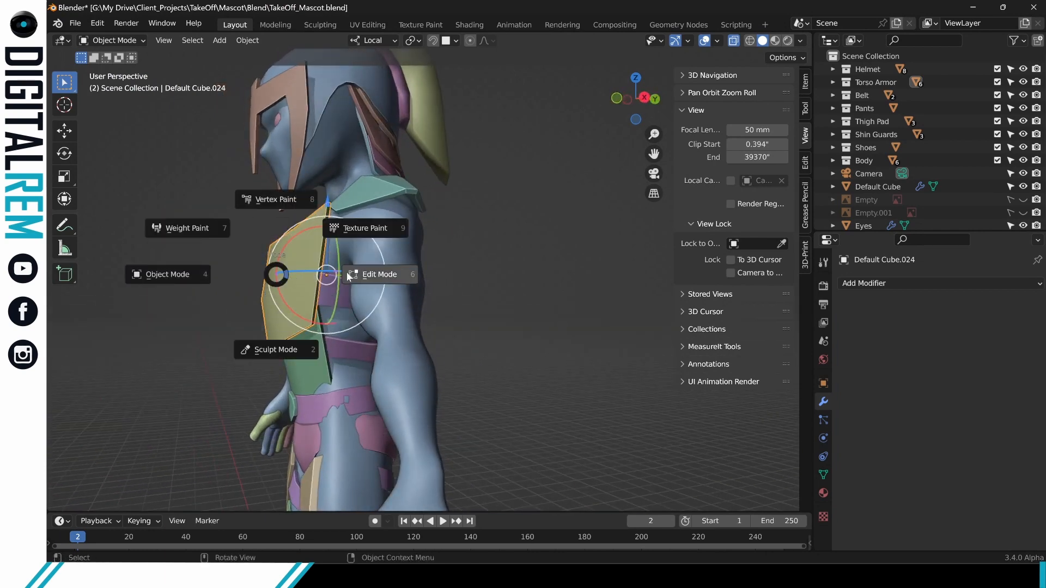
left_click(349, 271)
Delete the faces of the chest plate's half on the mascot's right side.
scroll(333, 271, "up", 3)
middle_click_drag(332, 271, 264, 261)
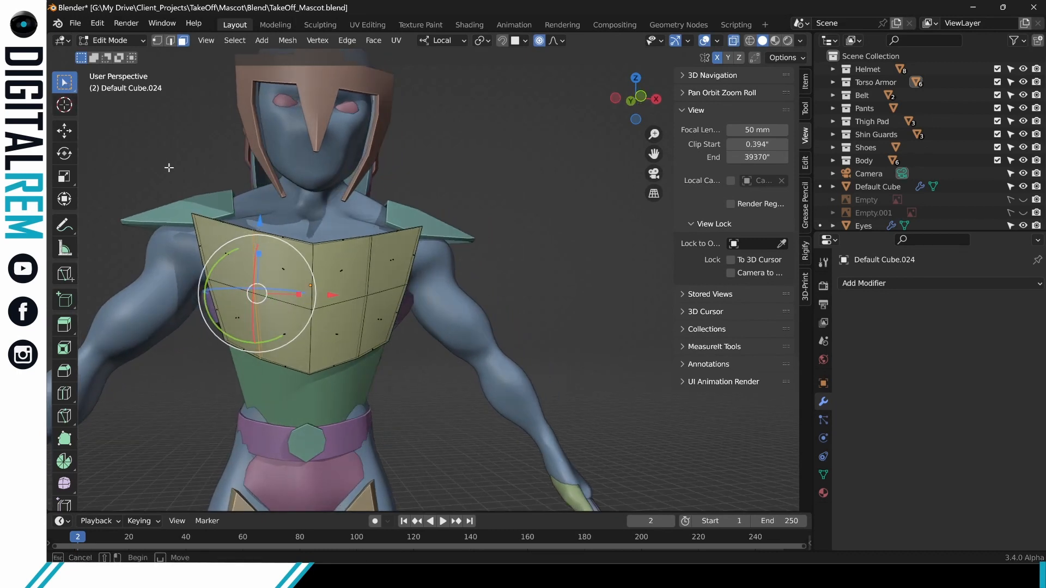
left_click_drag(165, 162, 301, 382)
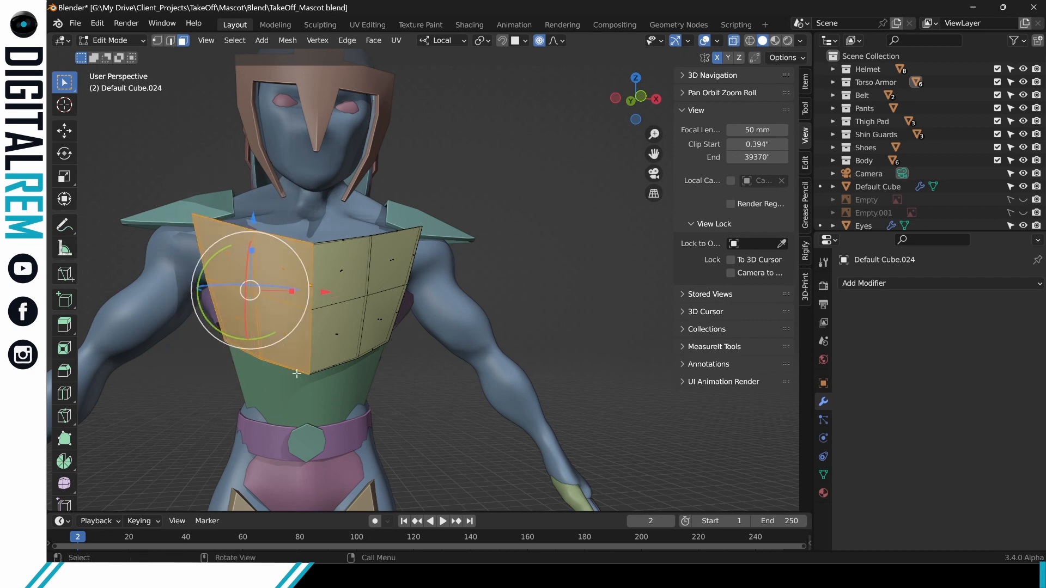
key("x")
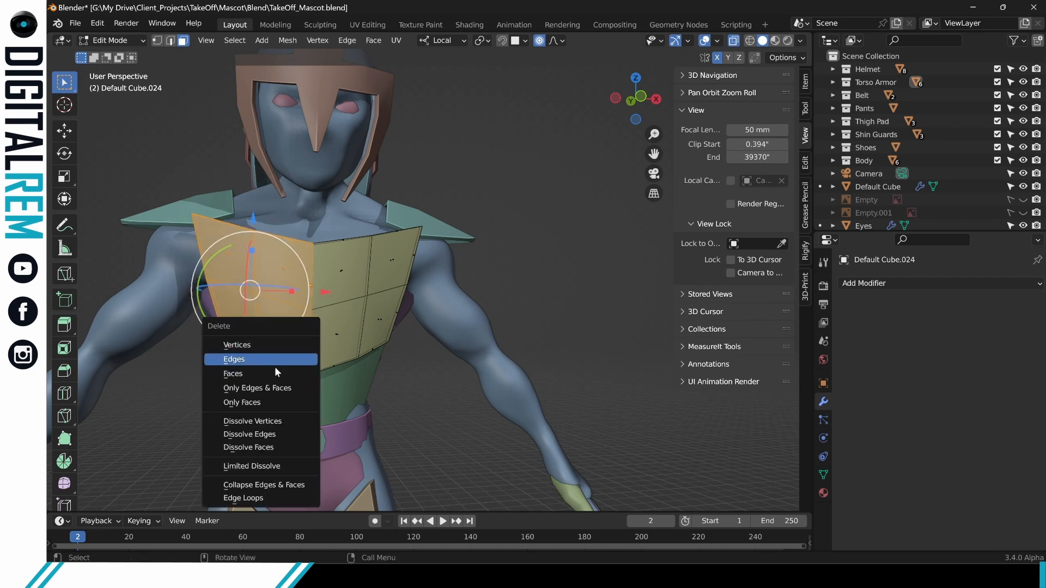
left_click(283, 374)
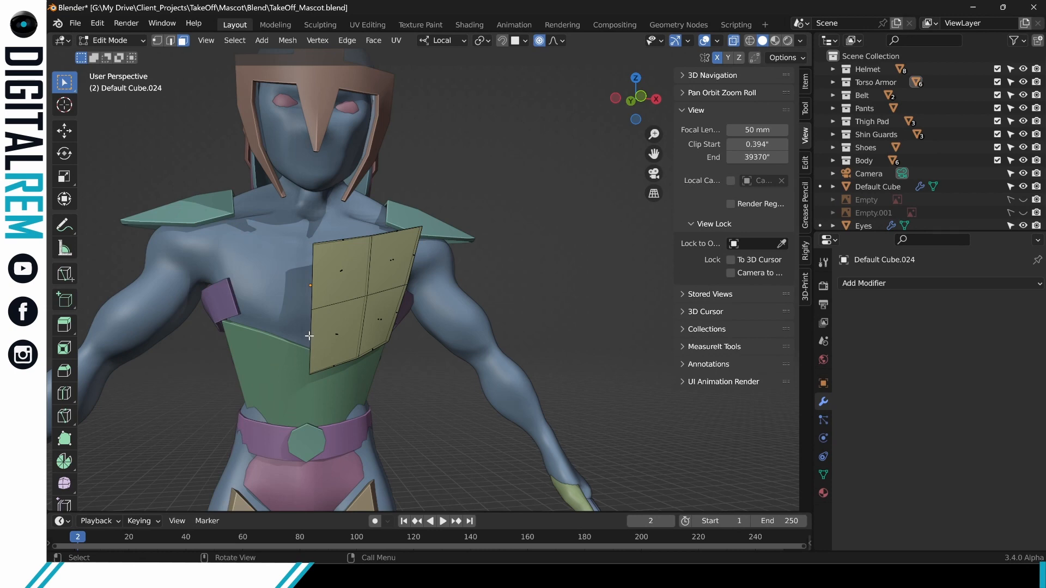
Return to Object Mode and add a Mirror modifier on the X axis to the remaining chest plate half.
key("Tab")
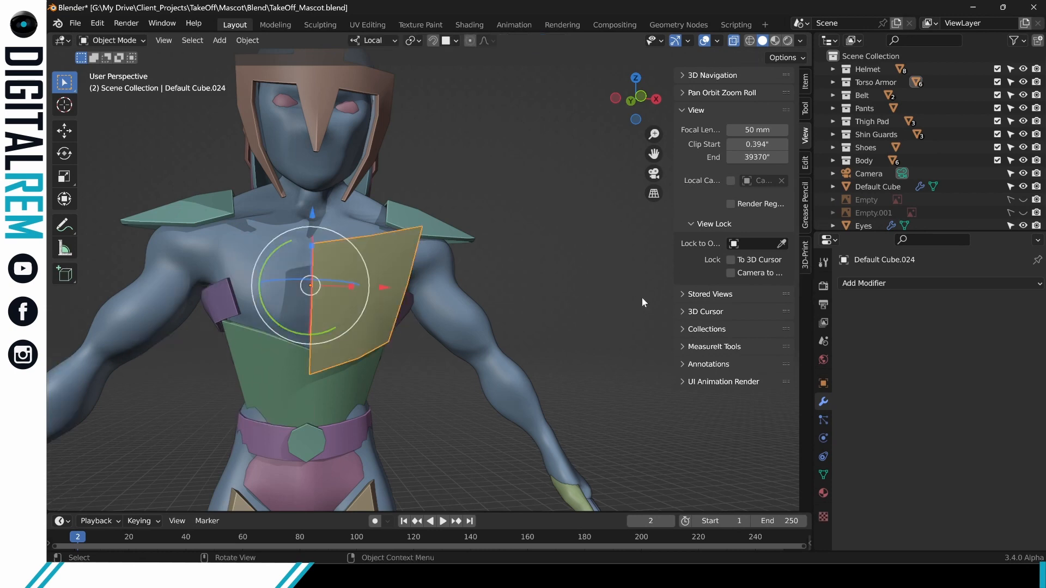
left_click(940, 284)
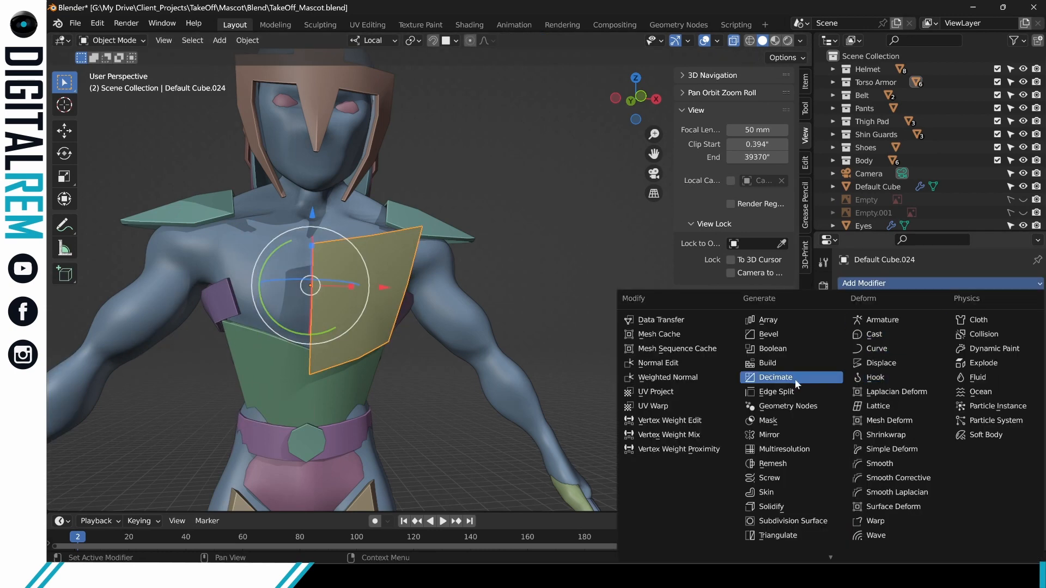
left_click(779, 434)
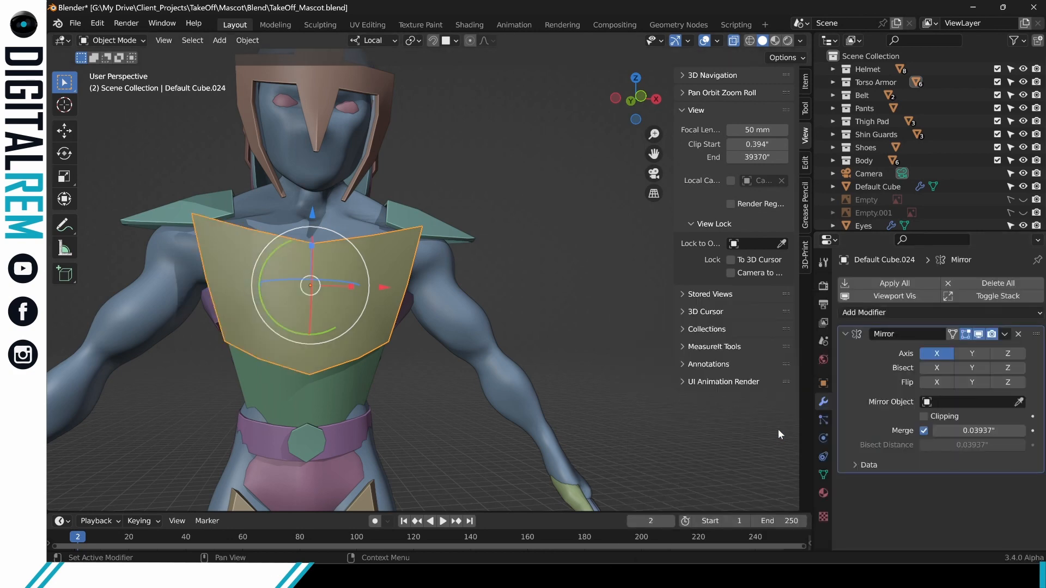
middle_click_drag(563, 293, 444, 297)
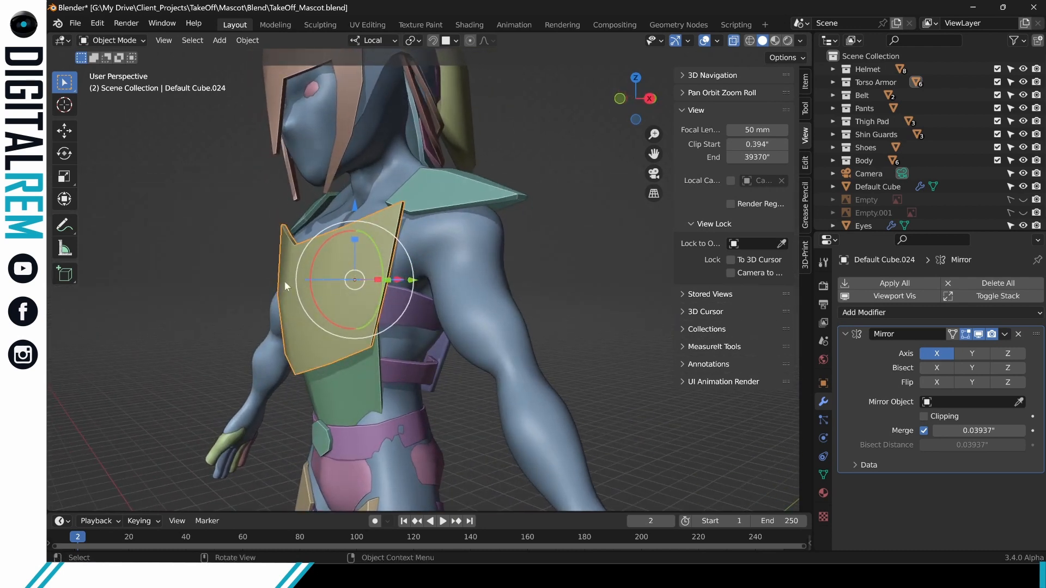
Select the chest plate's top edge faces in Edit Mode and try to nudge them up along local Z.
key("ctrl+Tab")
left_click(327, 283)
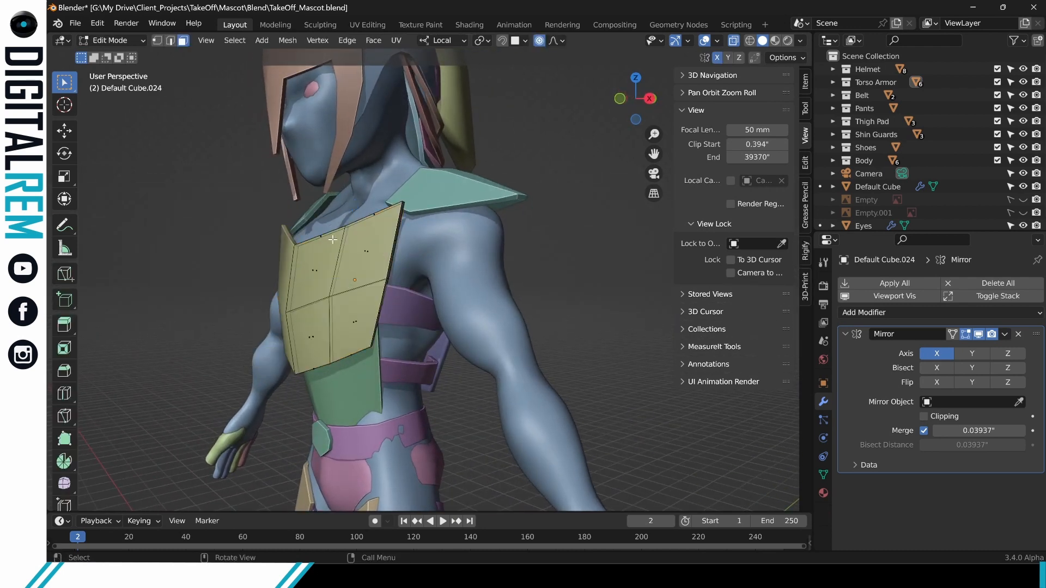
mouse_move(333, 240)
middle_mouse_down()
mouse_move(332, 260)
mouse_move(329, 240)
middle_mouse_up()
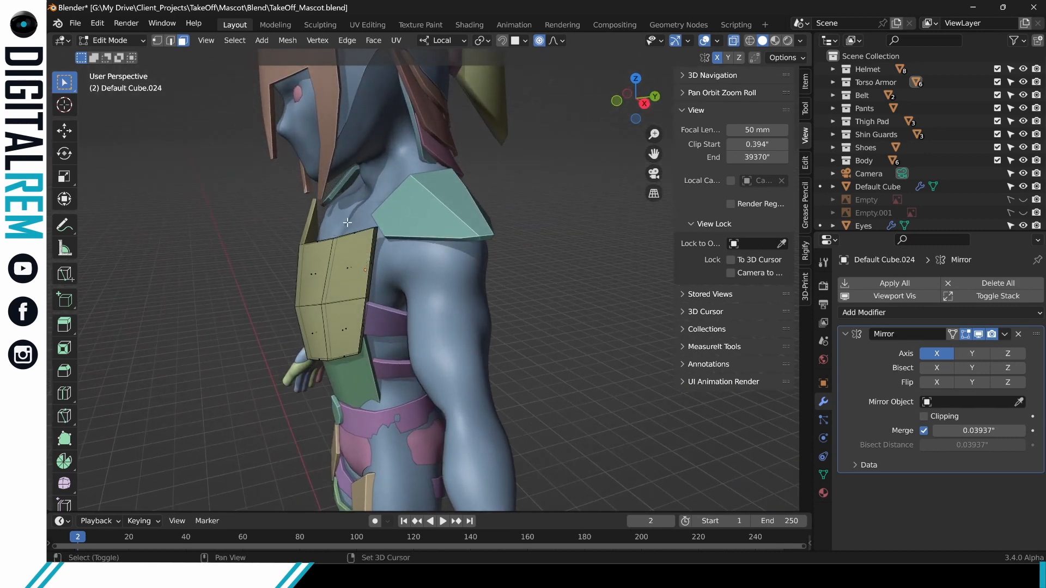
left_click_drag(356, 218, 306, 247)
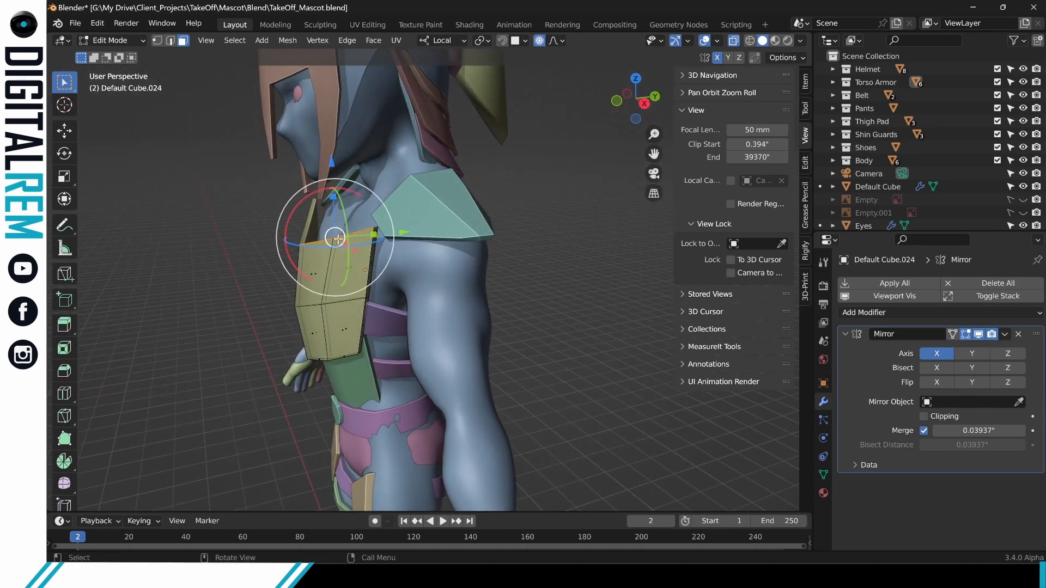
middle_click_drag(334, 246, 329, 187)
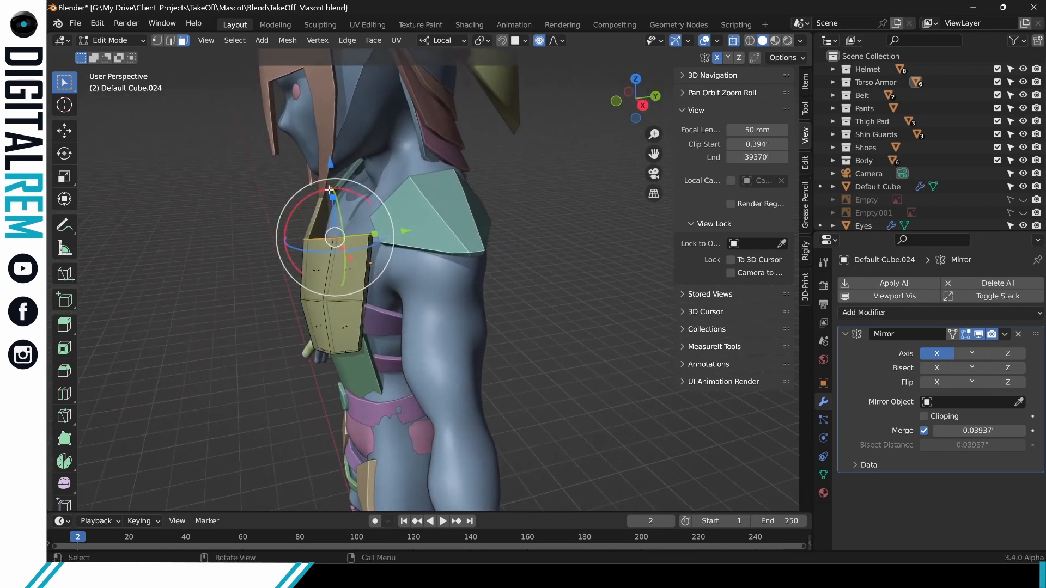
left_click_drag(333, 170, 333, 163)
Enable Clipping on the Mirror modifier and select the chest plate half's top edge vertices in vertex mode.
middle_click_drag(334, 163, 414, 263)
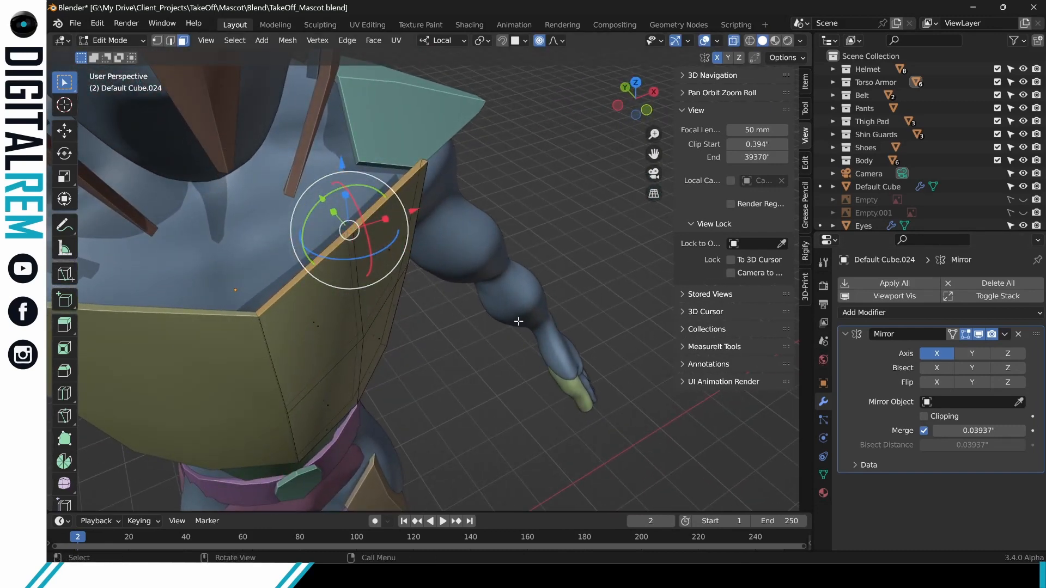
middle_click_drag(460, 309, 458, 243)
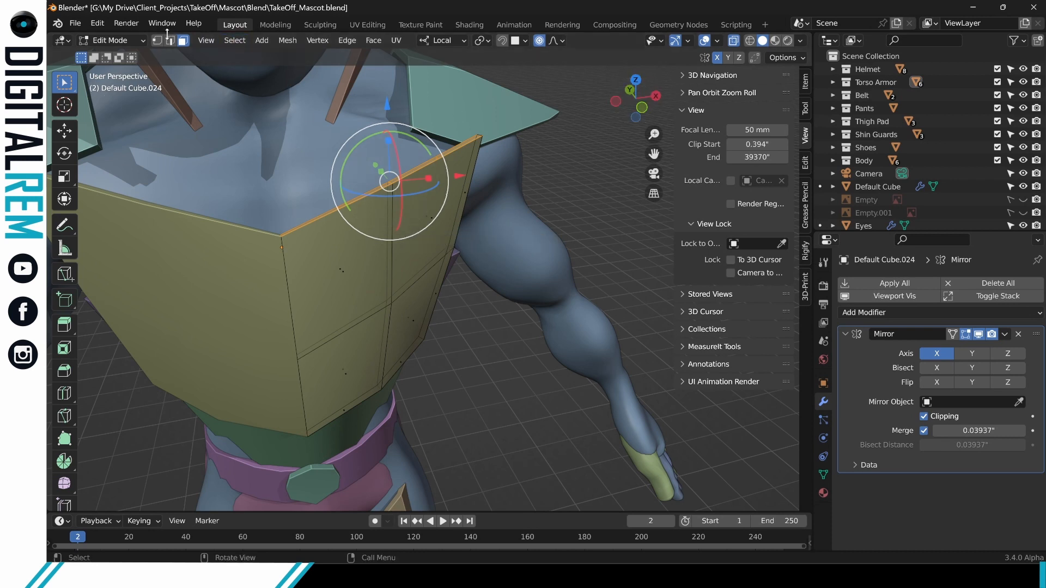
middle_click_drag(383, 110, 365, 92)
left_click_drag(508, 122, 464, 152)
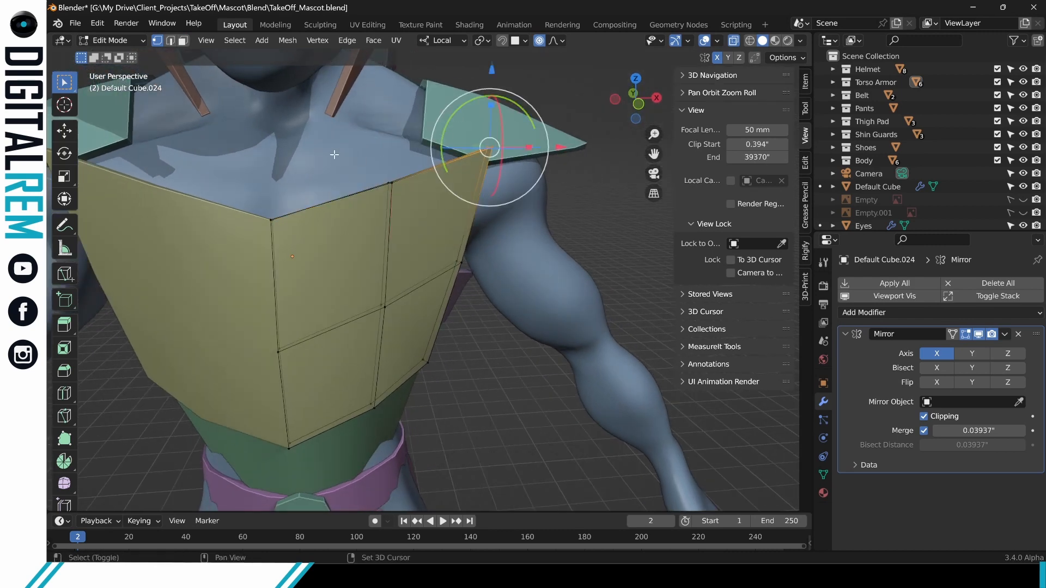
left_click(398, 195, "shift")
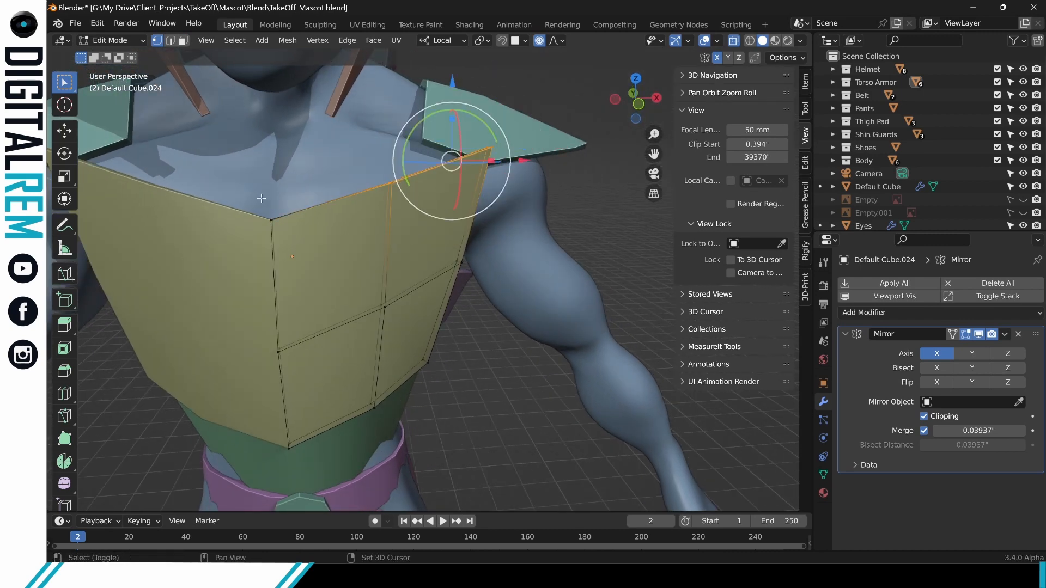
left_click(268, 215, "shift")
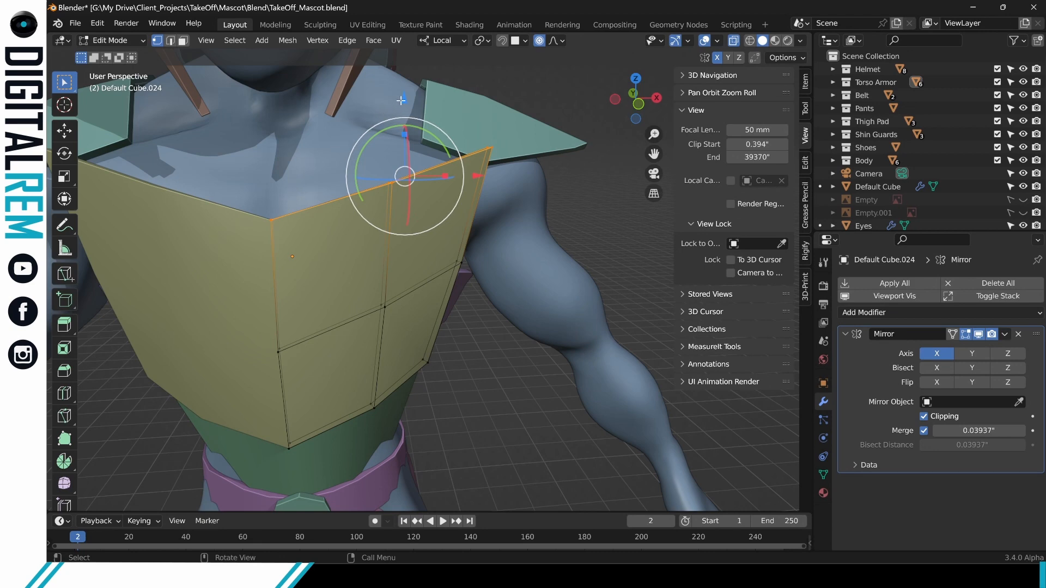
Try raising the top edge vertices about 0.63" along local Z with proportional editing, and undo the move.
key("g")
key("z")
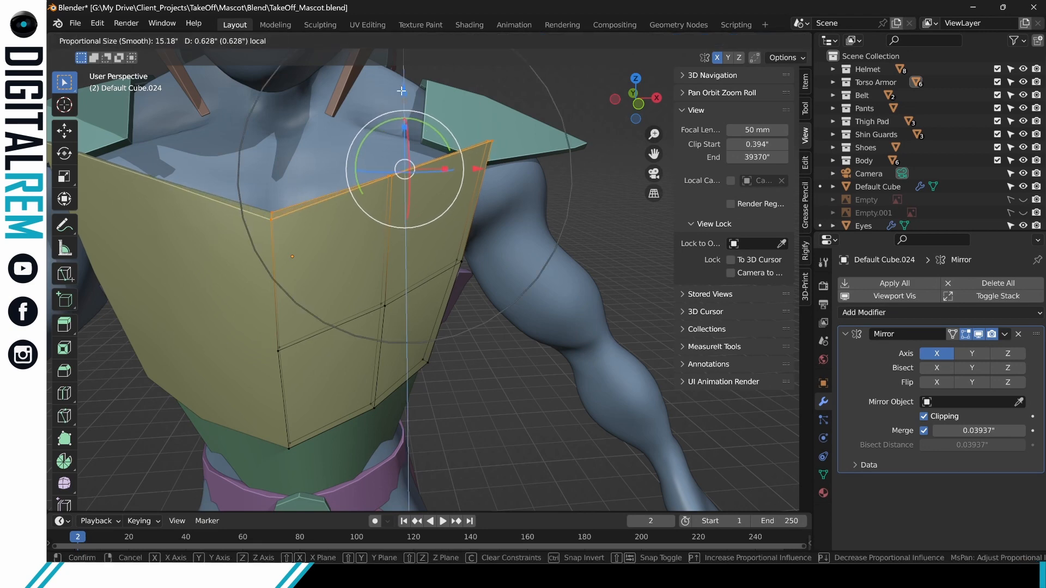
left_click(401, 91, "ctrl")
key("ctrl+z")
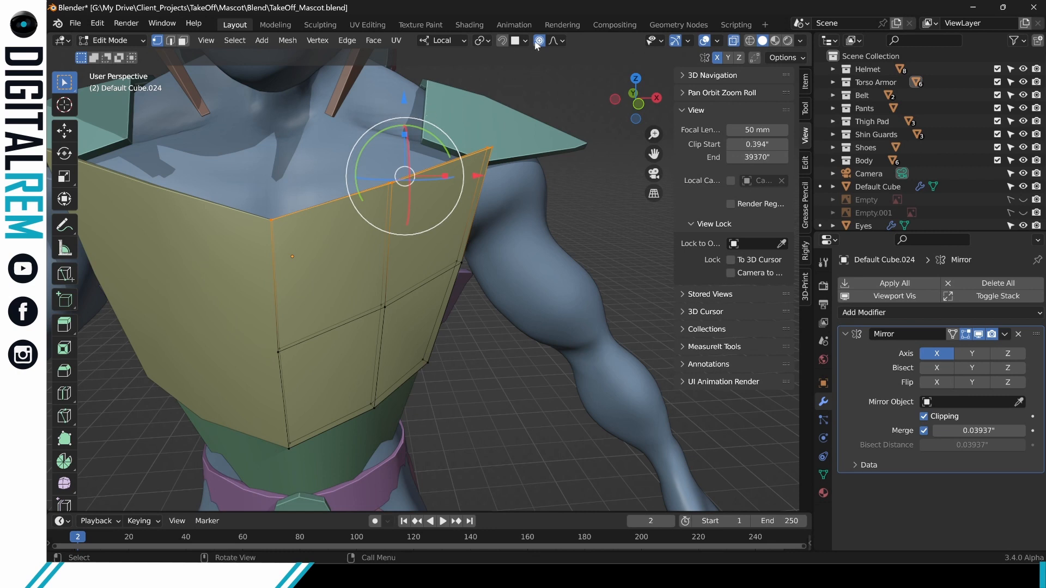
Try raising the top edge vertices along local Z without proportional editing, and undo the move.
key("g")
key("z")
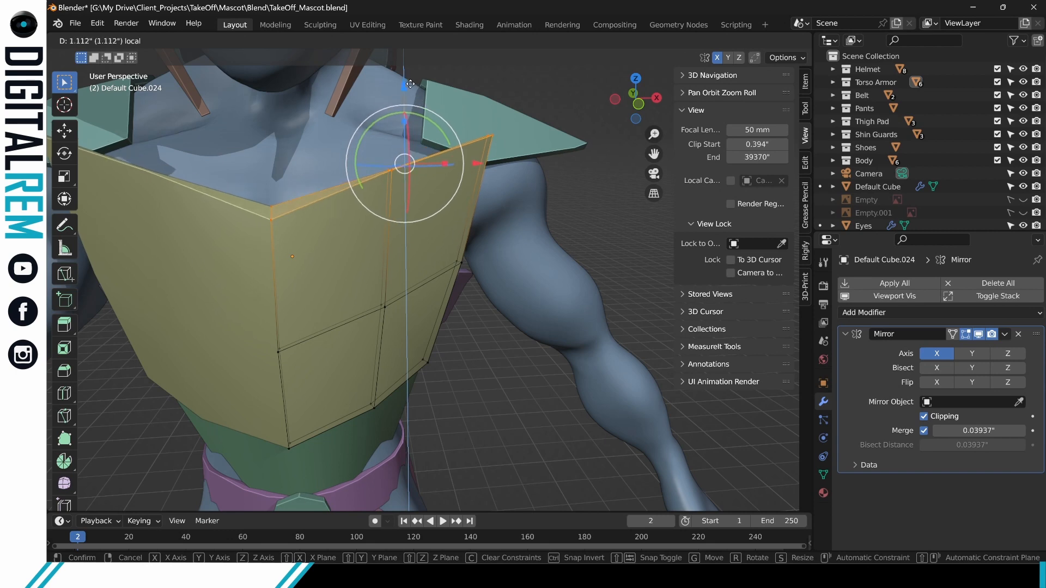
left_click(414, 79)
key("ctrl+z")
middle_click_drag(422, 137, 360, 151)
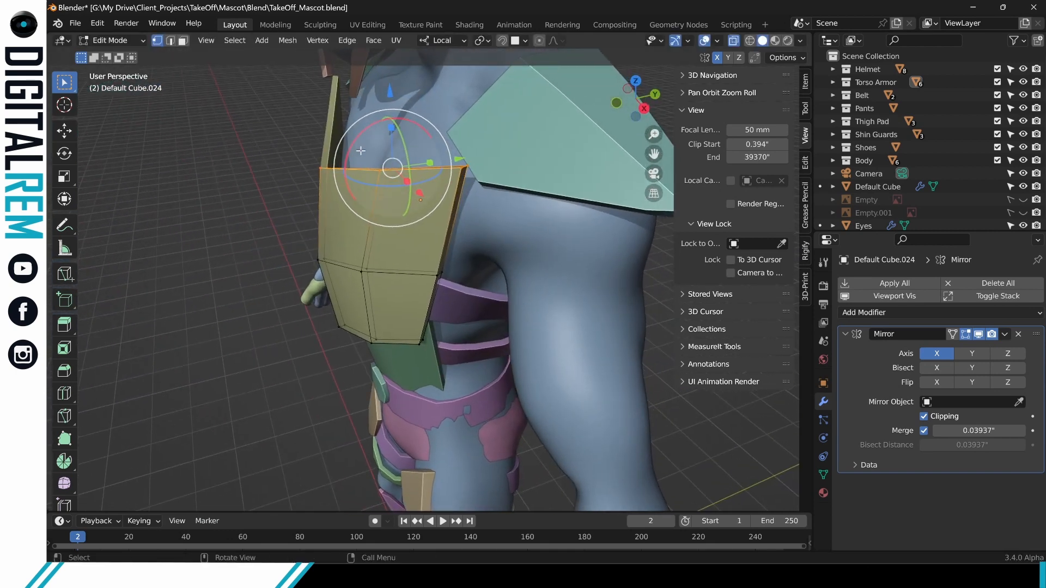
Select all linked geometry of the chest plate half, including its edges and thickness.
left_click(451, 168, "alt+shift")
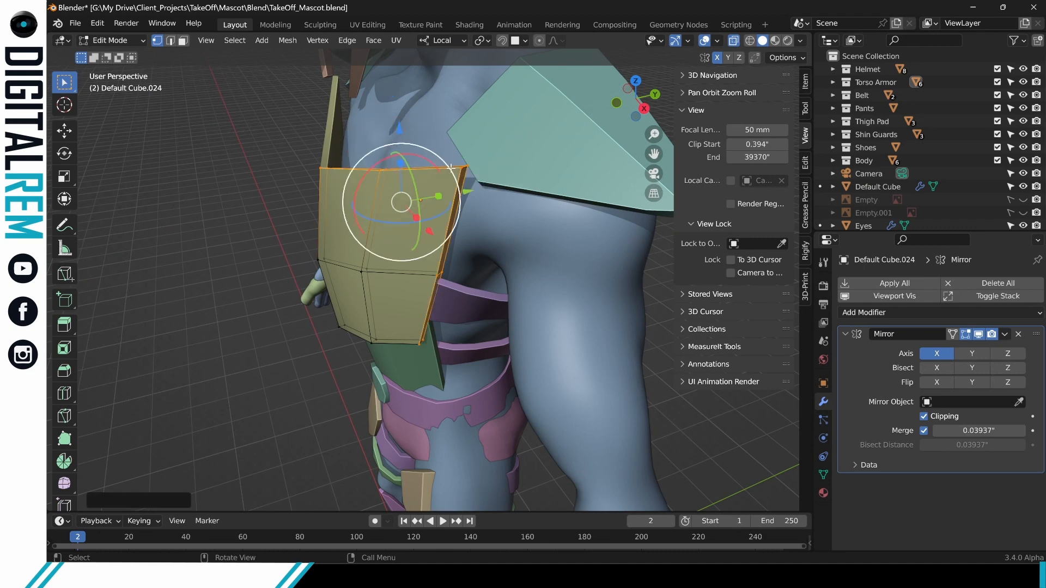
middle_click_drag(447, 172, 409, 199)
left_click(343, 299, "alt+shift")
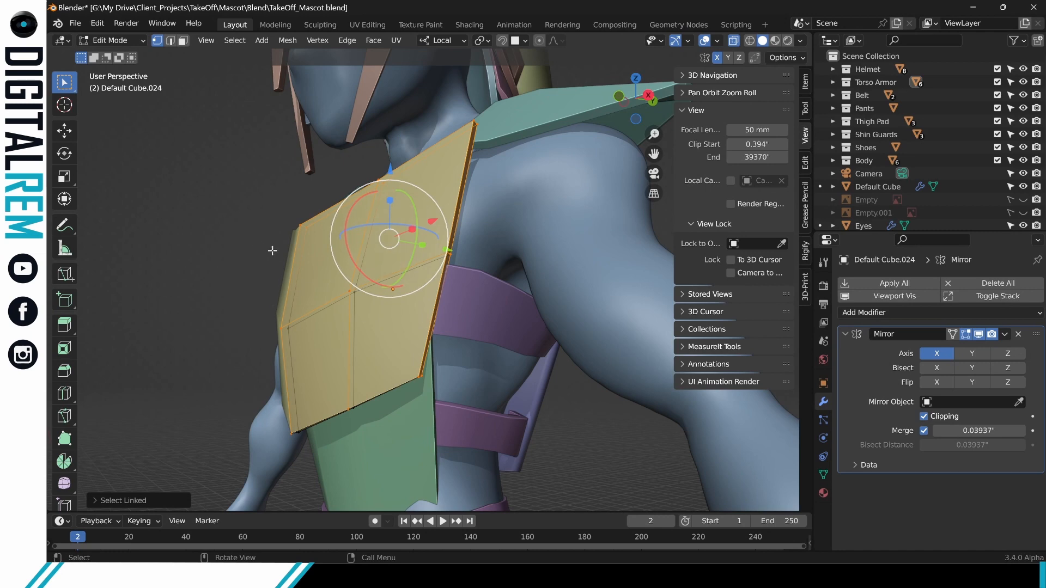
middle_click_drag(272, 251, 403, 318)
key("a")
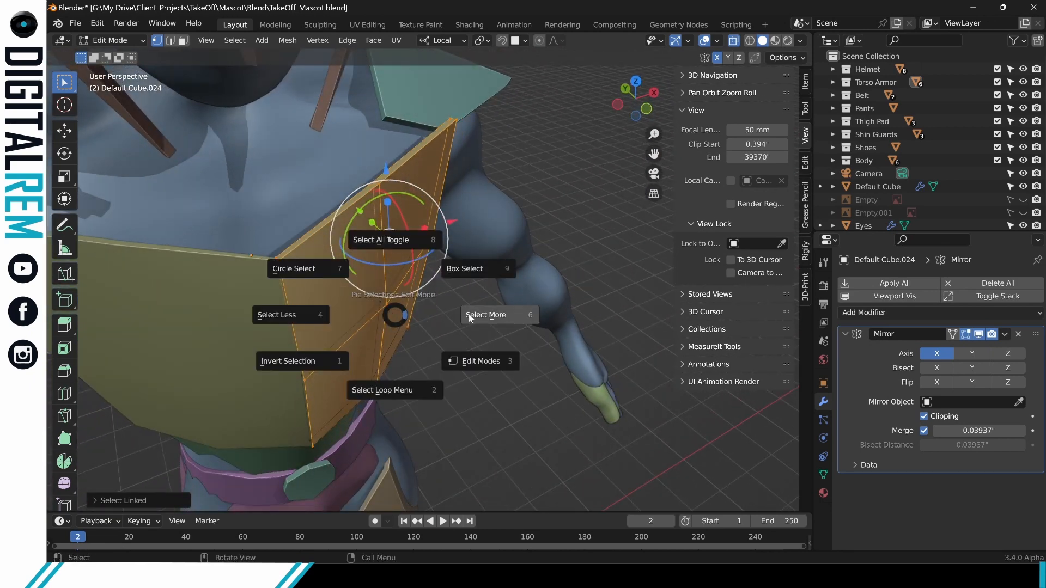
left_click(397, 318)
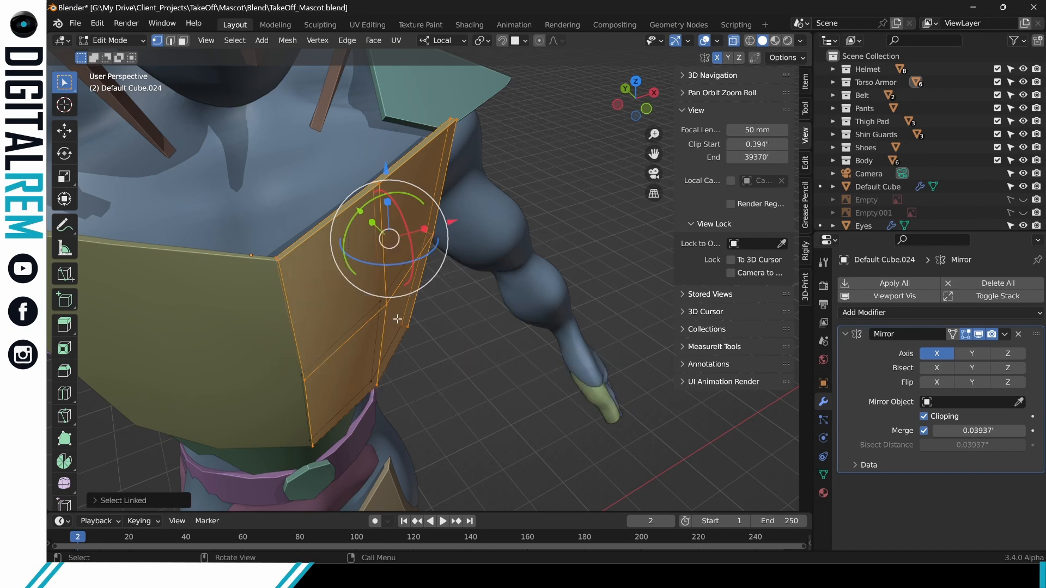
key("l")
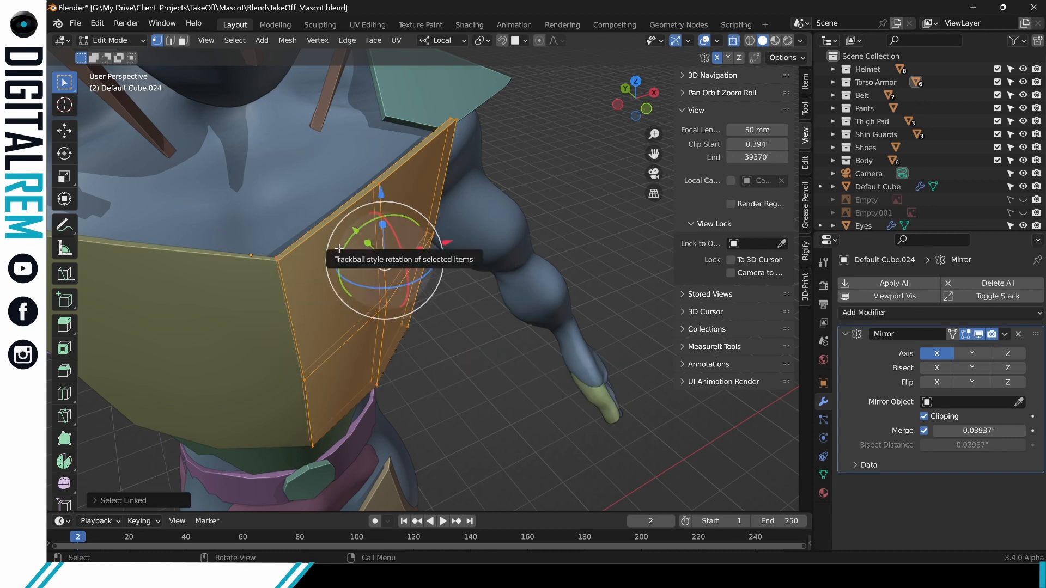
Try merging the selected chest plate vertices At Center, and undo the merge.
key("alt+m")
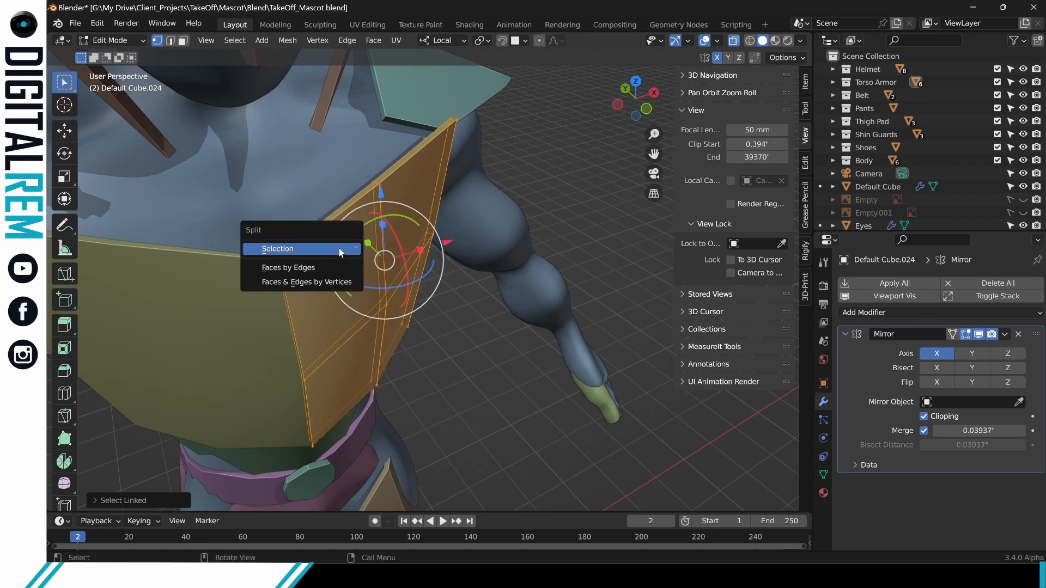
key("m")
left_click(456, 314)
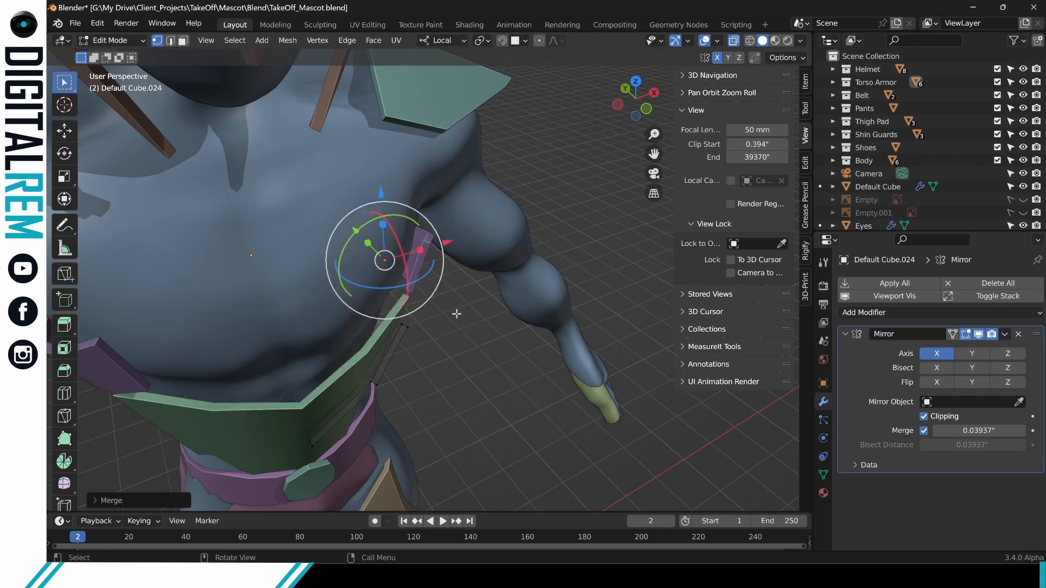
key("ctrl+z")
Merge the chest plate half's overlapping vertices By Distance.
key("m")
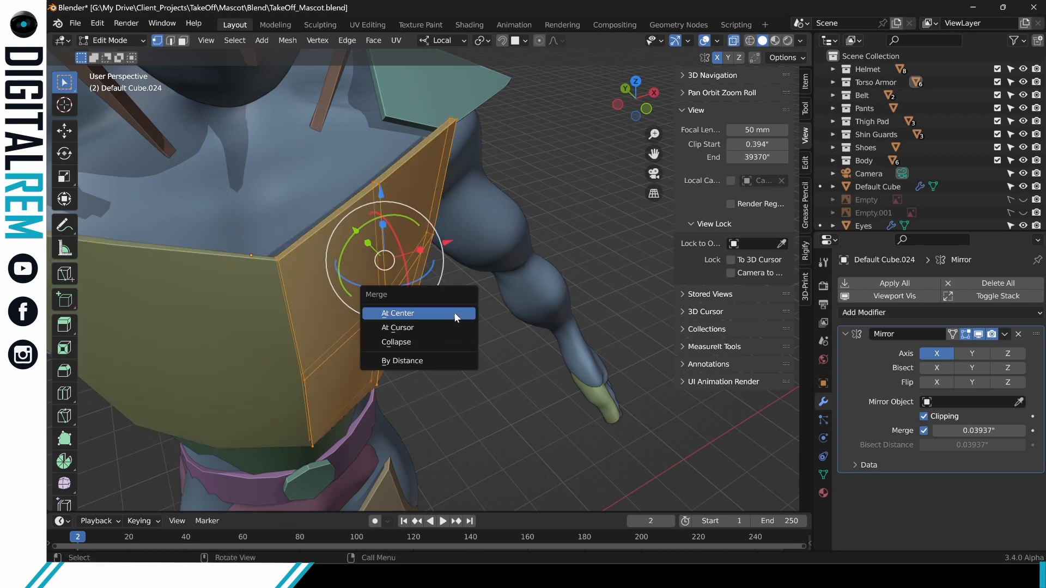
left_click(425, 360)
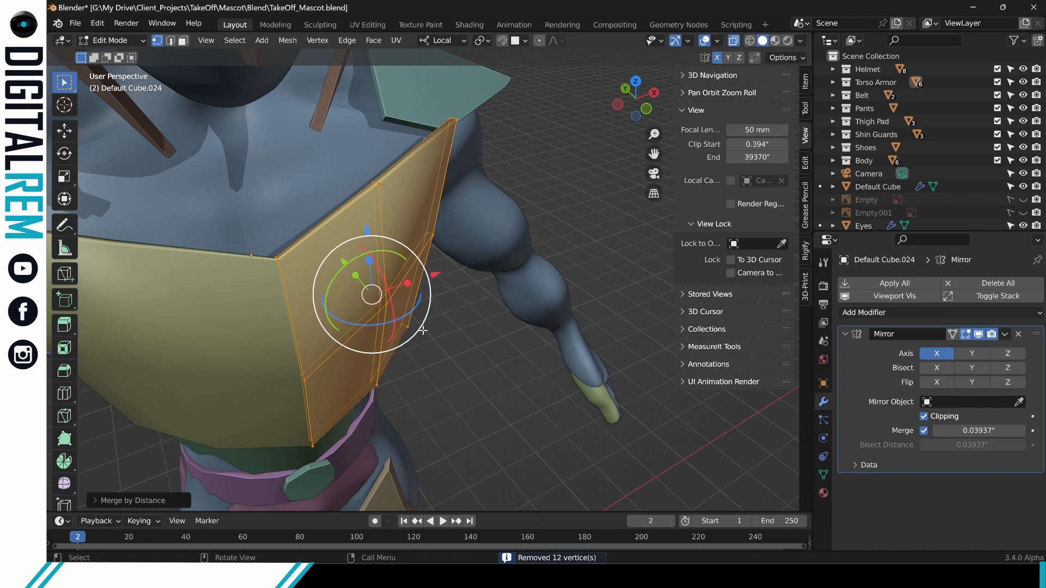
middle_click_drag(423, 344, 360, 306)
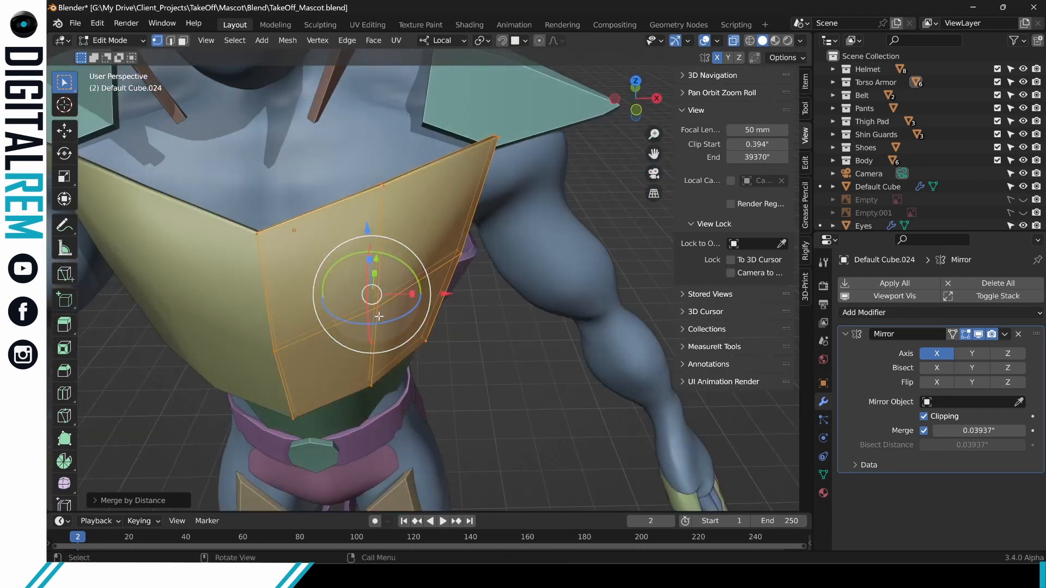
Select the chest plate's top edge vertices, including those at the center line, and shift them along local Z.
left_click(322, 200, "alt")
left_click_drag(256, 209, 263, 225, "shift")
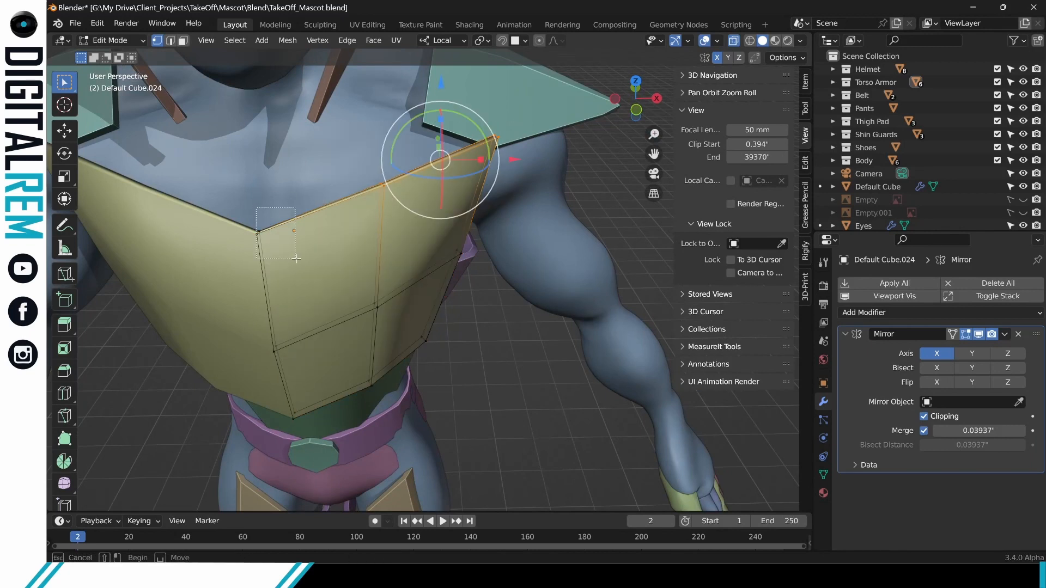
left_click_drag(296, 258, 295, 258, "shift")
left_click_drag(378, 111, 391, 127)
Move the chest plate's top edge vertices about 0.81" along local Y toward the body and deselect them.
scroll(391, 128, "down", 3)
middle_click_drag(388, 134, 292, 150)
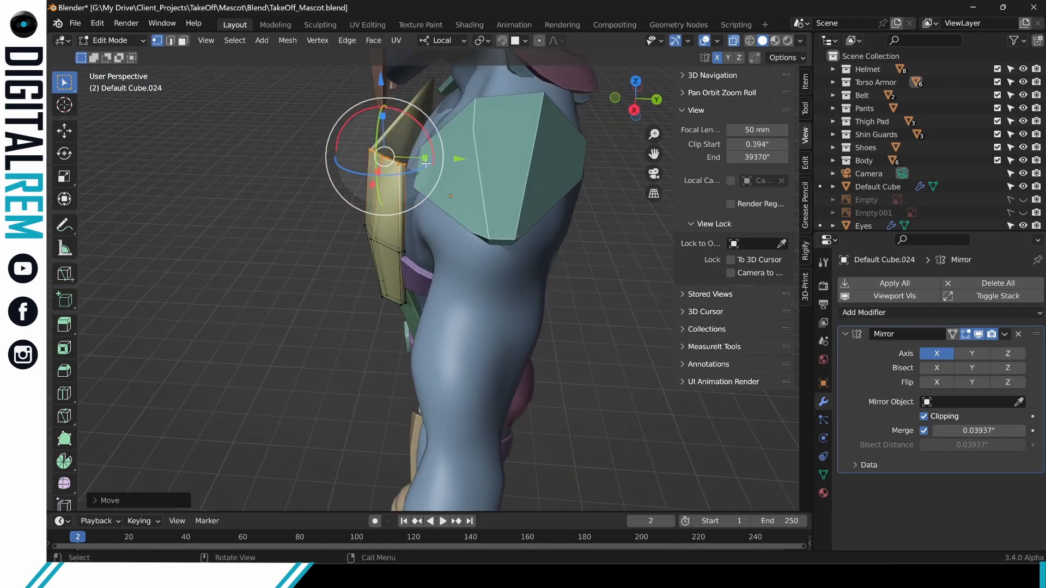
left_click_drag(454, 159, 462, 158)
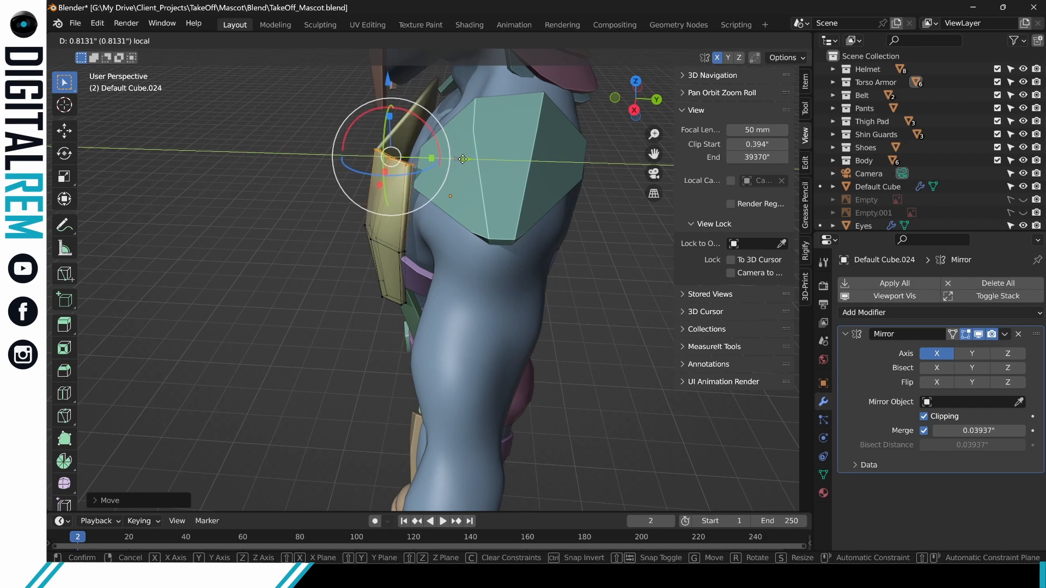
left_click_drag(463, 159, 463, 159)
middle_click_drag(463, 158, 487, 199)
left_click(586, 185)
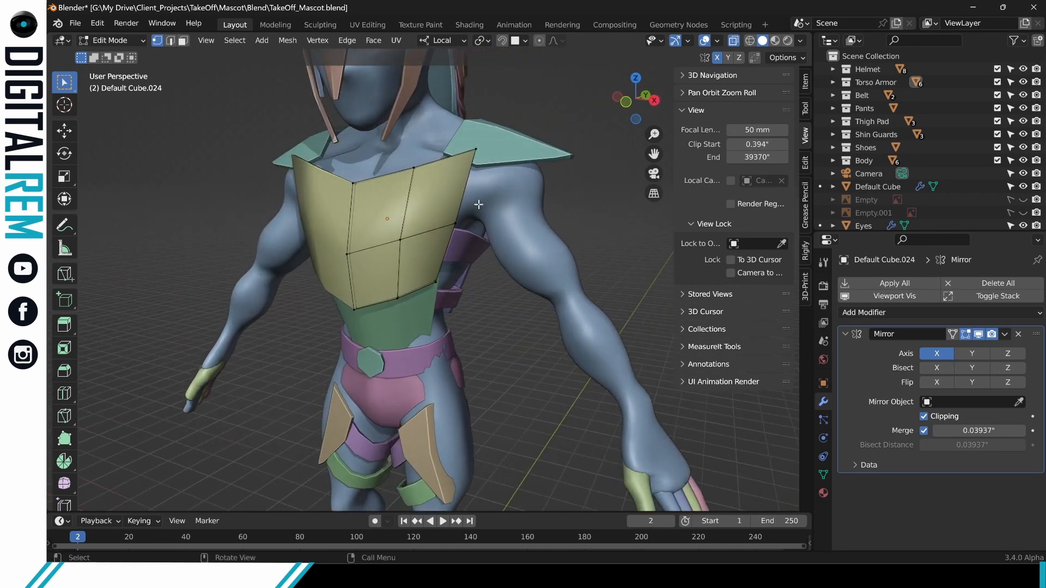
Select the middle and outer vertices of the chest plate's horizontal center row and edge-slide them slightly.
left_click_drag(479, 204, 446, 225)
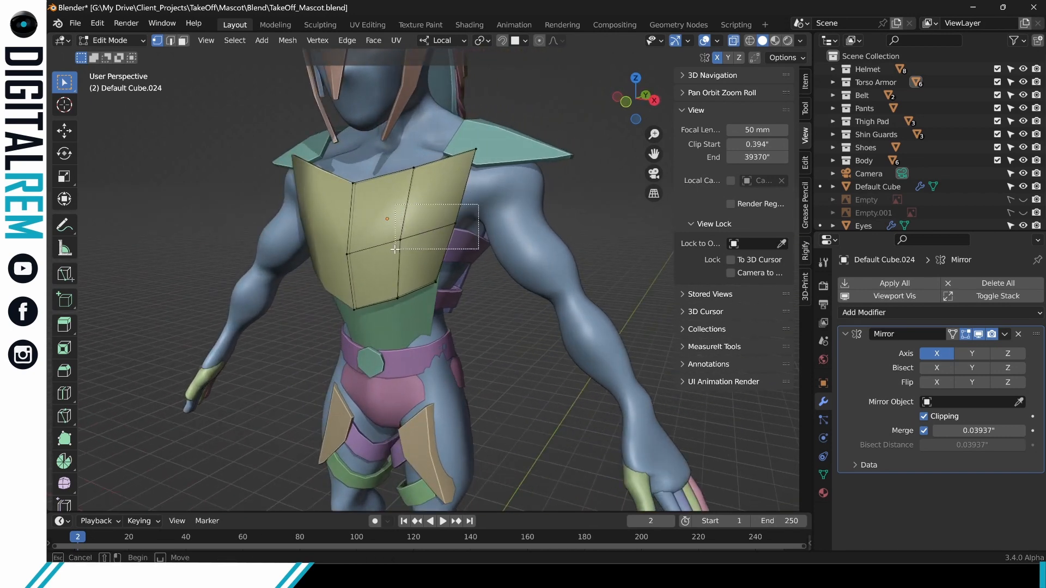
left_click_drag(396, 249, 400, 244)
key("g")
key("g")
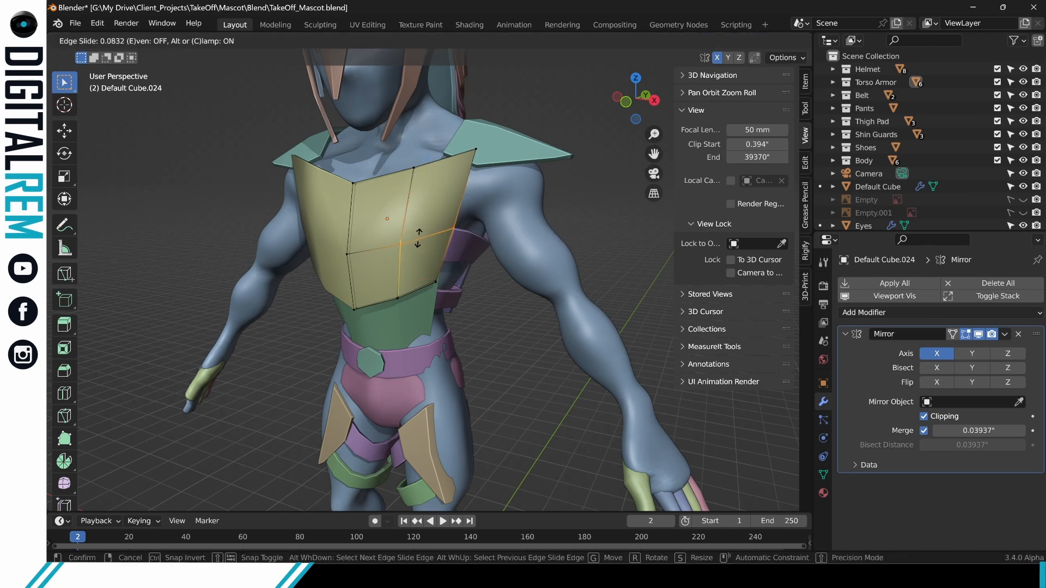
Raise the middle vertices of the chest plate half's bottom edge about 0.49" along local Z and deselect them.
middle_click_drag(479, 220, 583, 179)
scroll(513, 222, "up", 1)
scroll(513, 222, "up", 3)
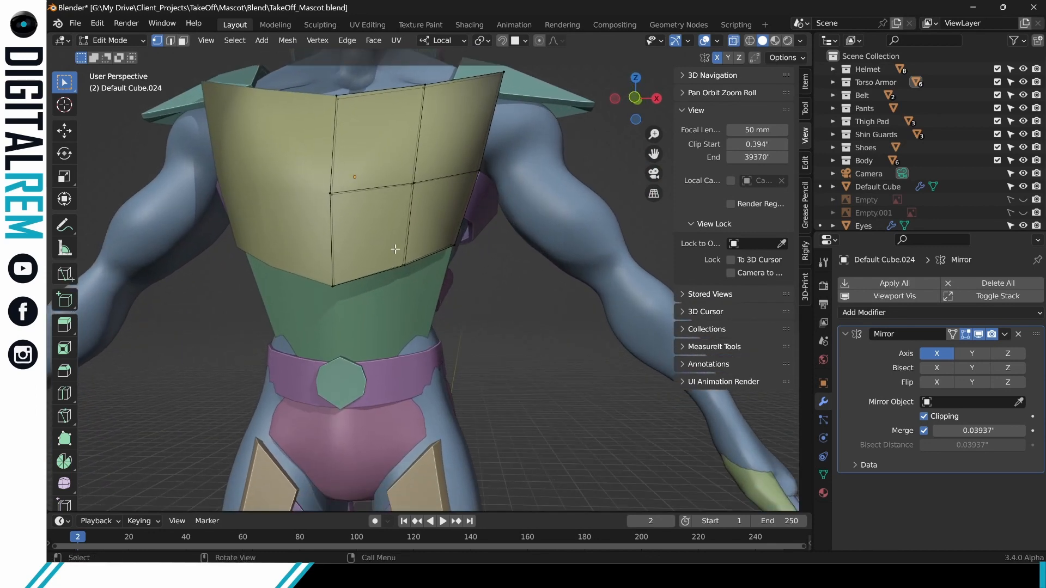
left_click_drag(415, 268, 415, 268)
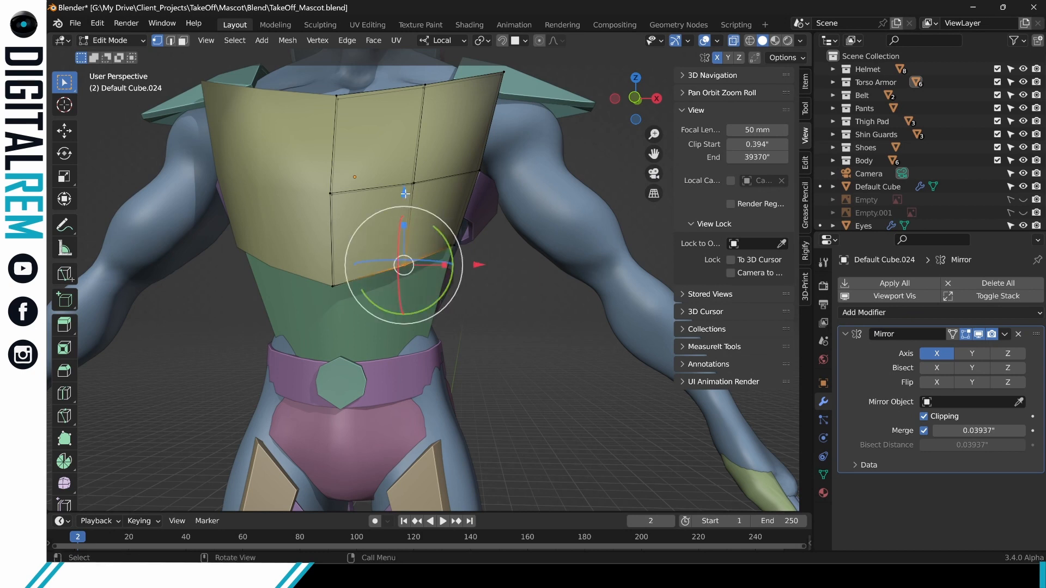
key("g")
key("z")
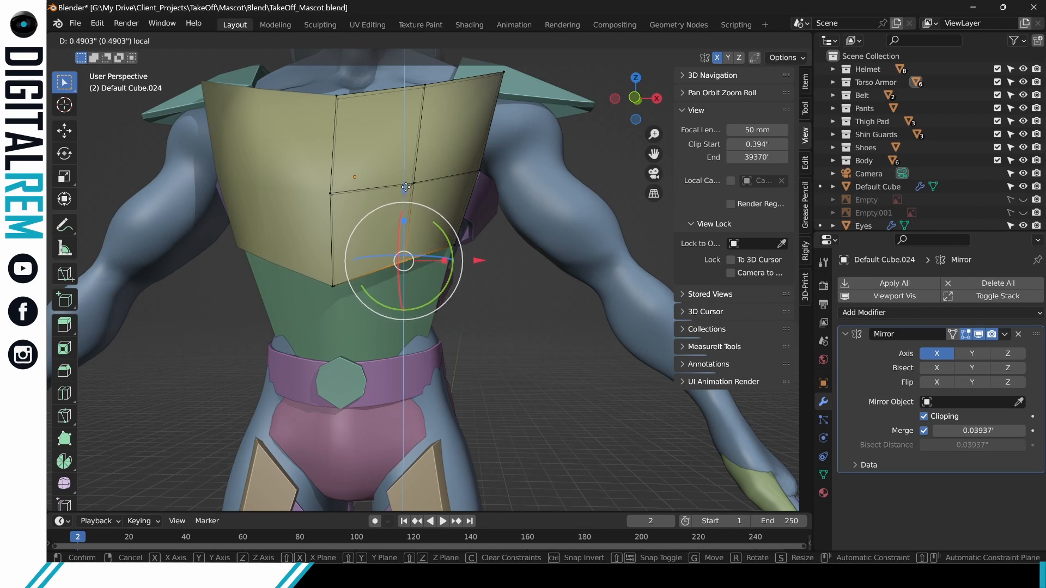
left_click(406, 187)
left_click(501, 242)
scroll(501, 241, "down", 5)
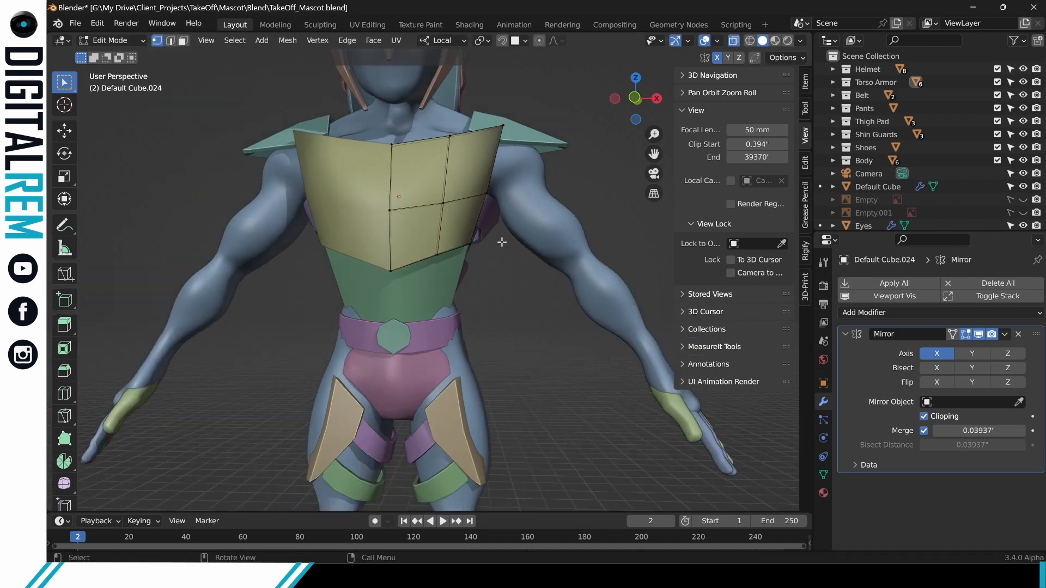
Return to Object Mode and examine the chest plate's shape and fit from several angles.
key("ctrl+Tab")
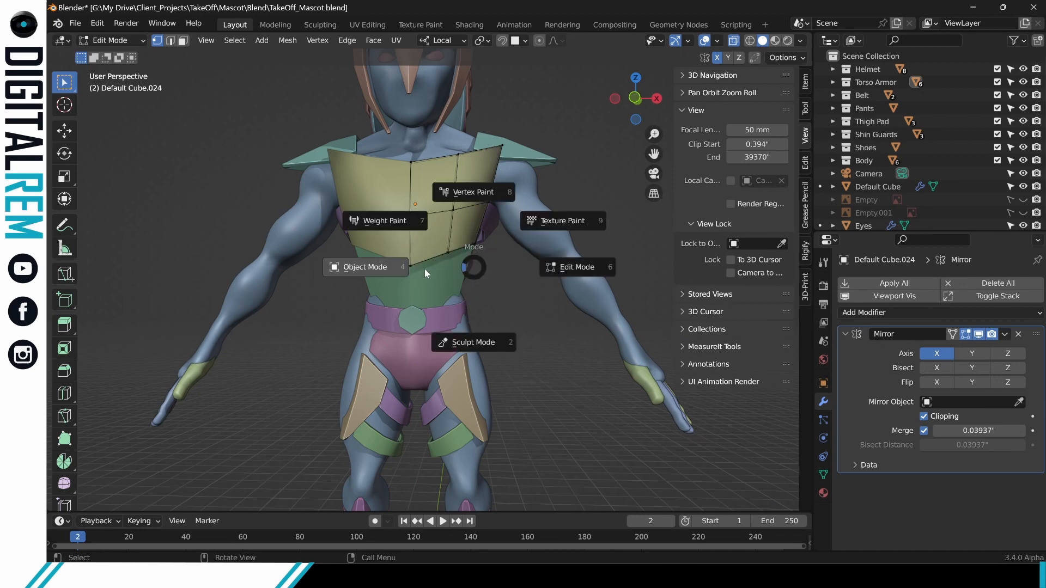
left_click(442, 268)
mouse_move(488, 277)
middle_mouse_down()
mouse_move(590, 223)
mouse_move(478, 277)
mouse_move(467, 251)
mouse_move(526, 219)
middle_mouse_up()
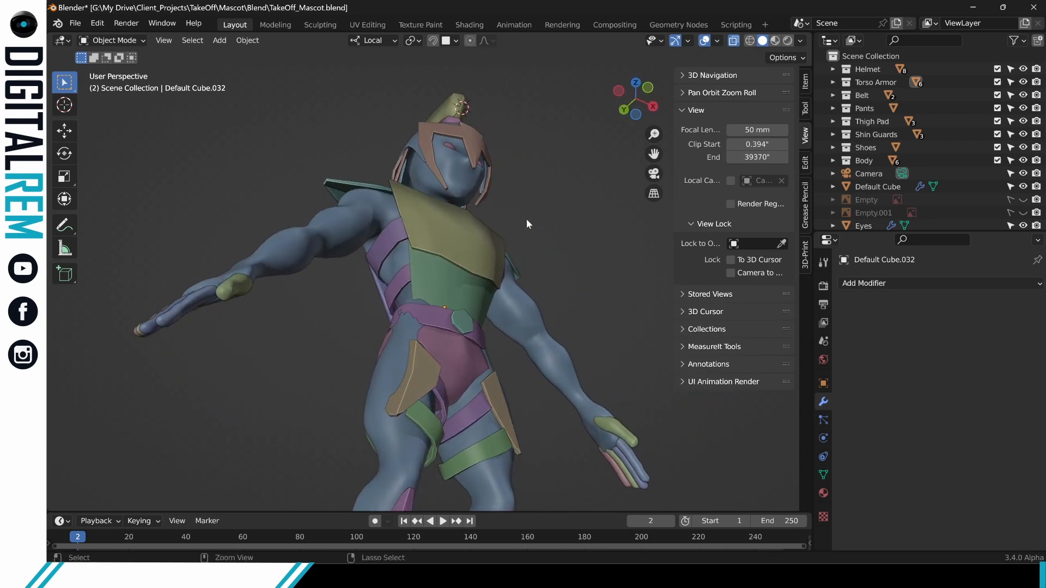
left_click(526, 219)
key("Tab")
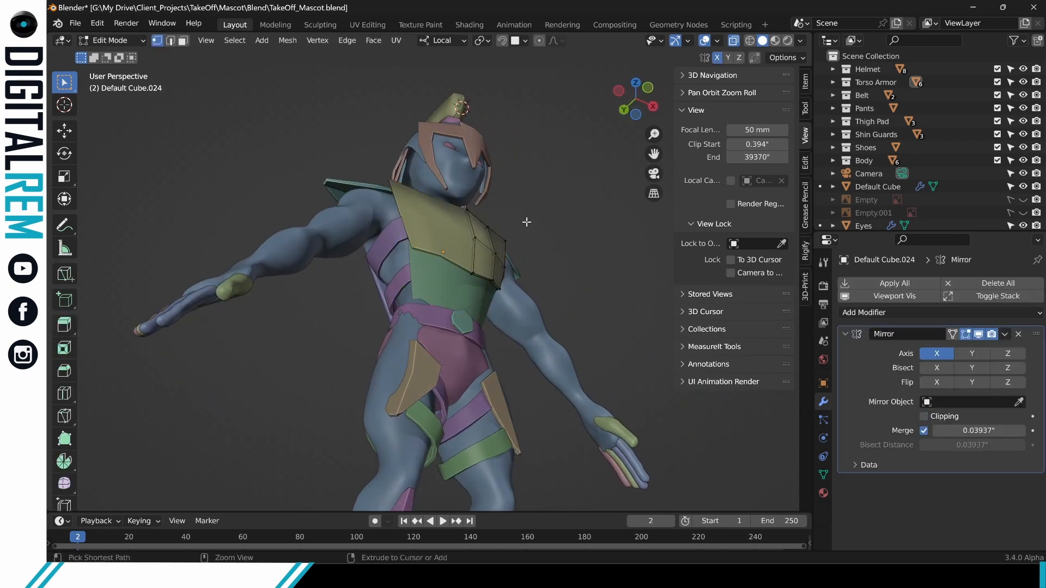
key("a")
middle_click_drag(526, 222, 480, 252)
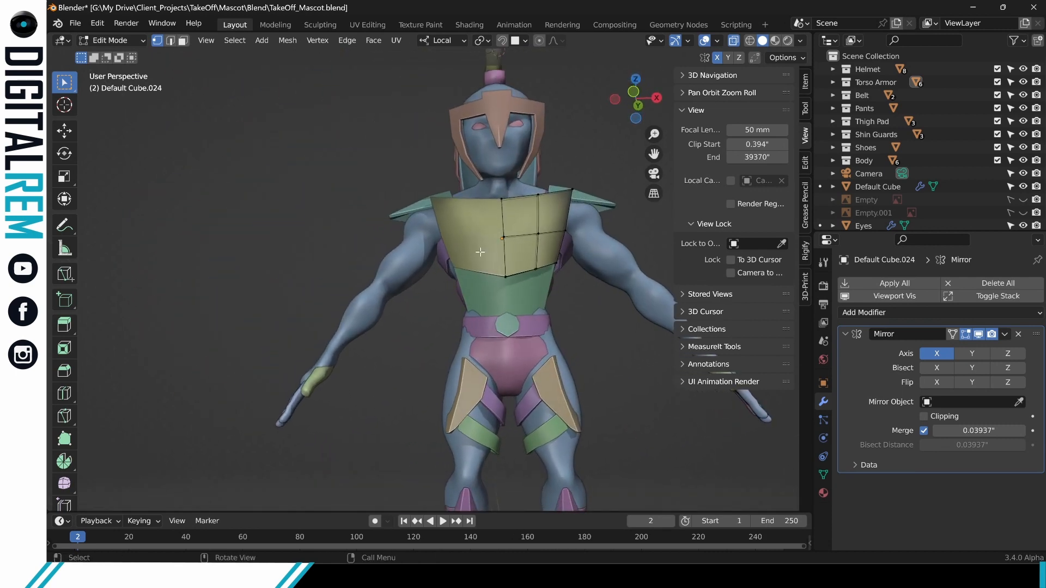
left_click(414, 247)
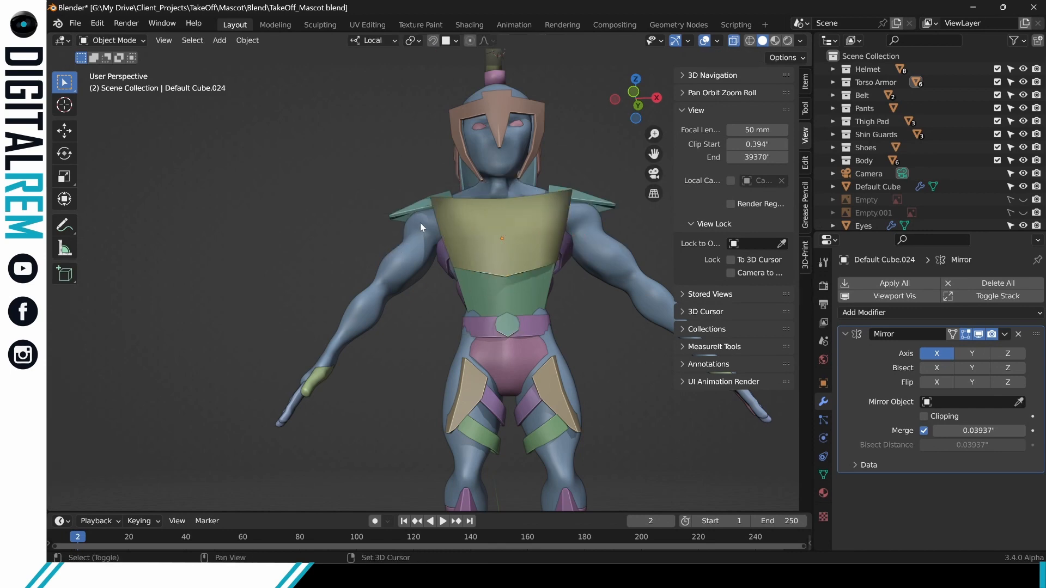
middle_click_drag(419, 222, 406, 243)
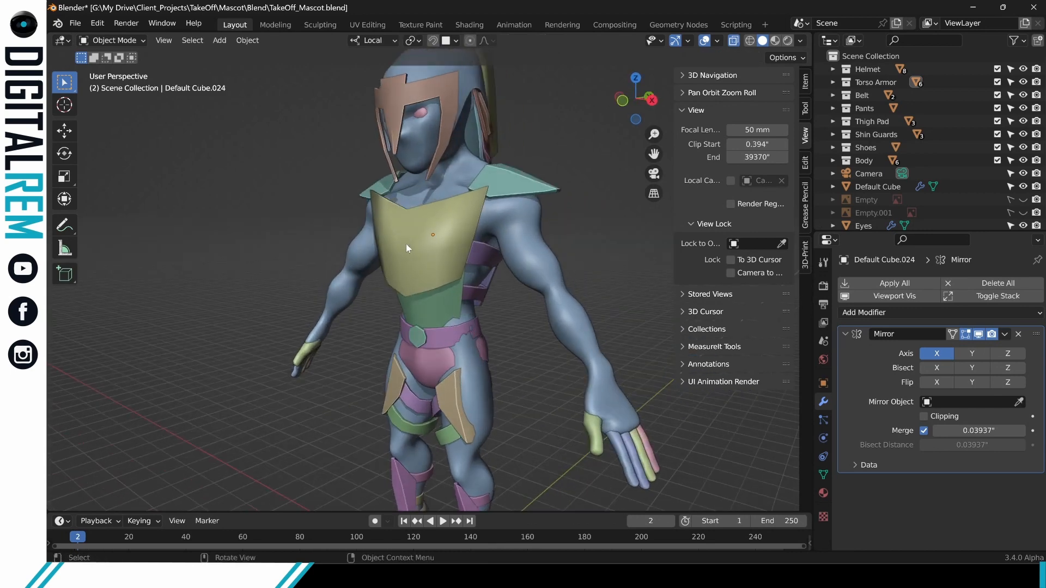
Recalculate the normals of the chest plate's whole mesh to the outside in Edit Mode and return to Object Mode.
left_click(406, 243)
key("ctrl+Tab")
left_click(453, 240)
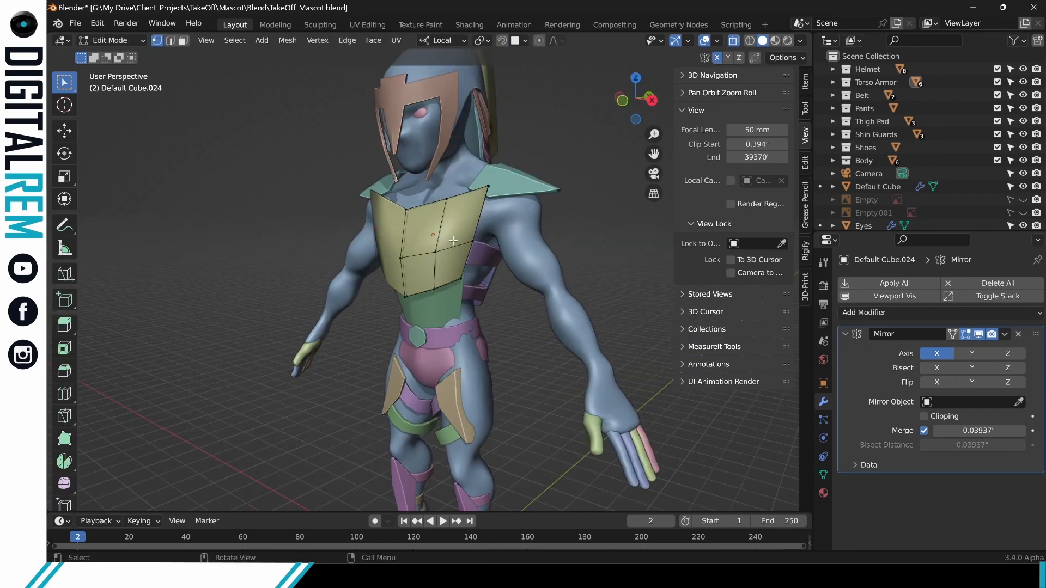
key("ctrl+l")
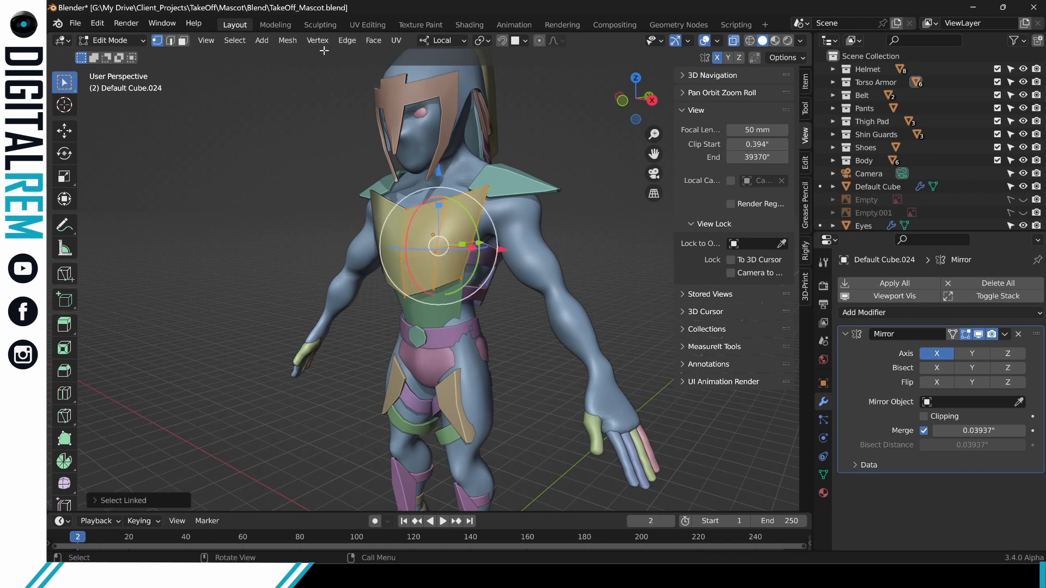
left_click(282, 43)
mouse_move(309, 272)
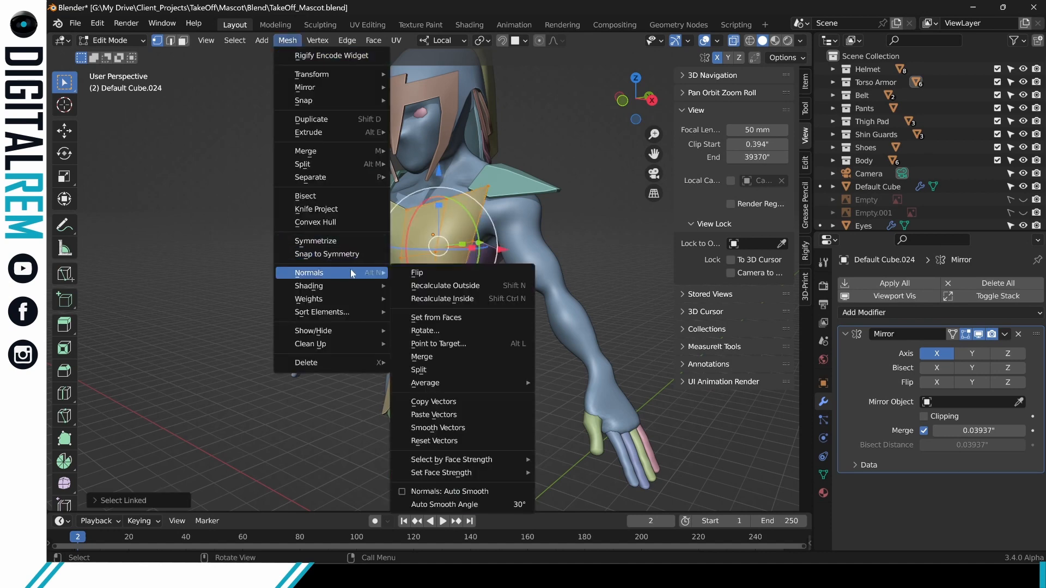
left_click(415, 283)
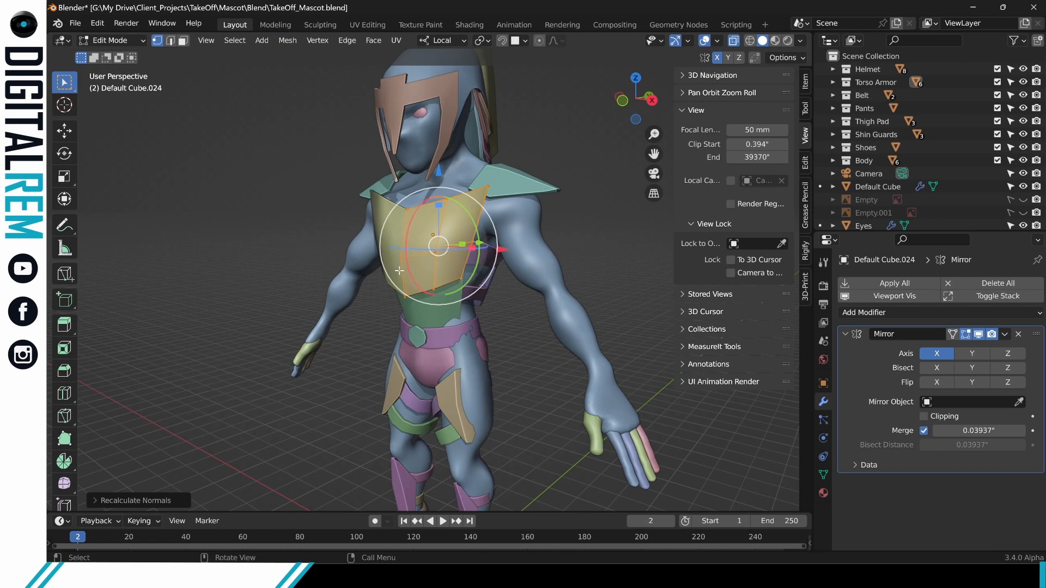
key("Tab")
left_click(304, 253)
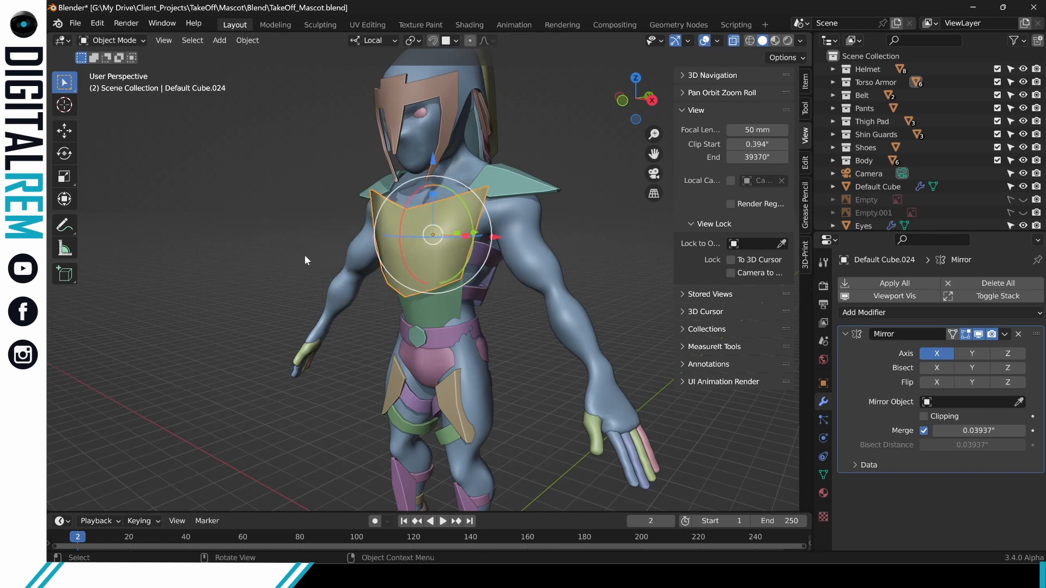
Apply Shade Auto Smooth to the chest plate.
mouse_move(301, 252)
middle_mouse_down()
mouse_move(337, 242)
mouse_move(437, 251)
mouse_move(321, 252)
middle_mouse_up()
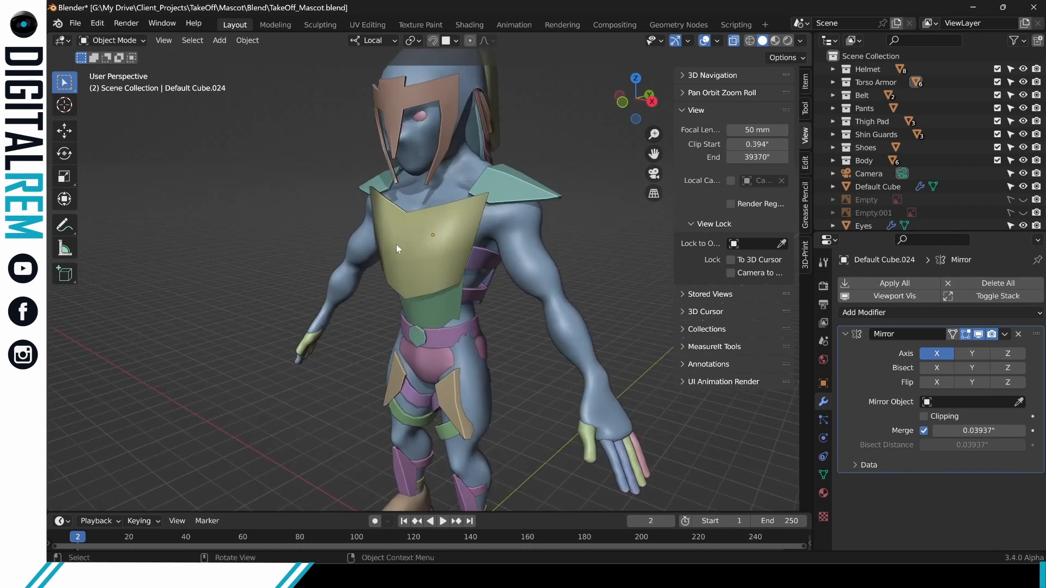
scroll(406, 241, "up", 4)
mouse_move(406, 241)
middle_mouse_down()
mouse_move(299, 263)
mouse_move(403, 241)
middle_mouse_up()
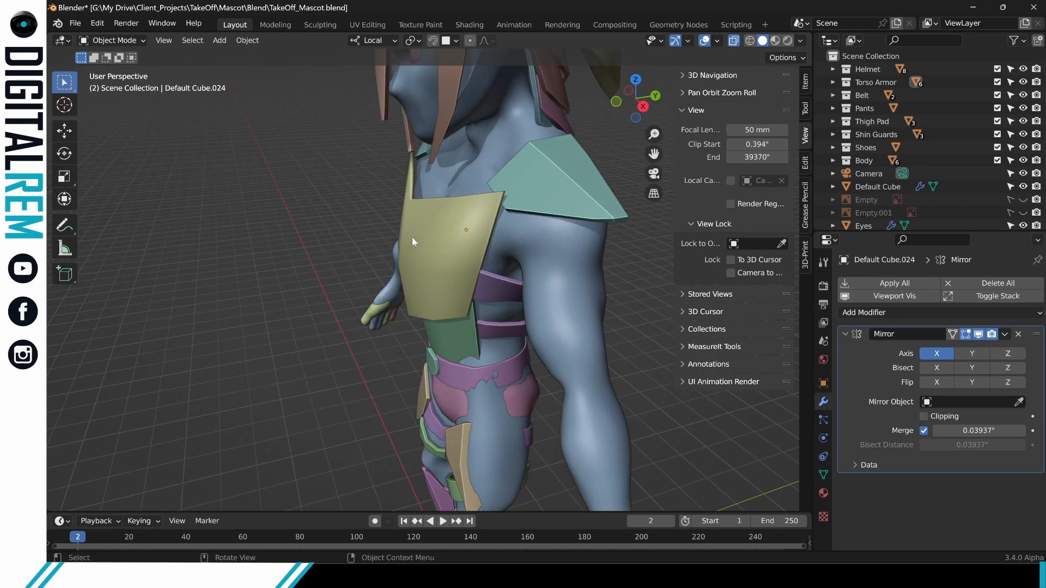
left_click(412, 239)
right_click(412, 239)
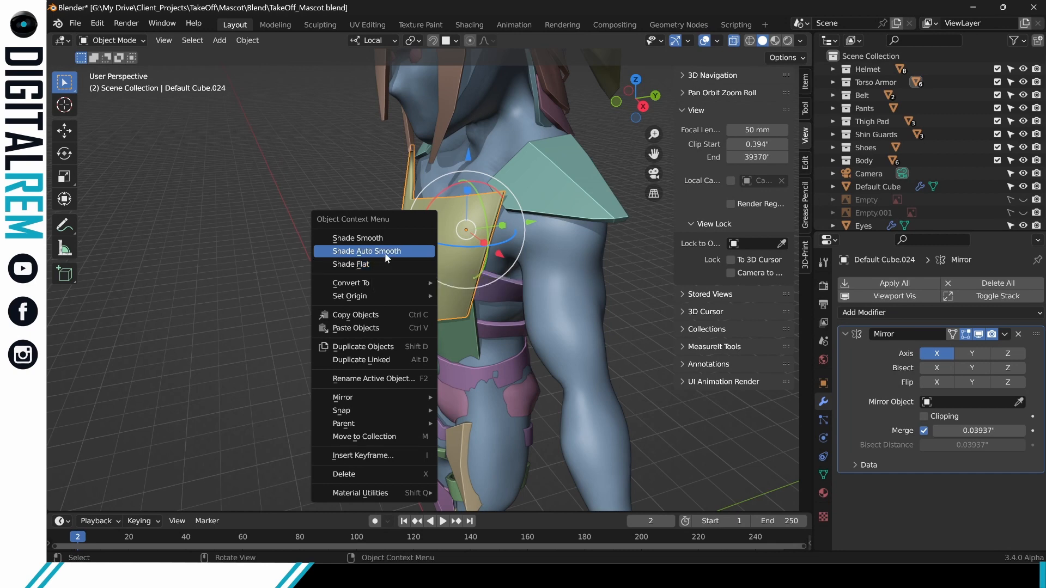
left_click(385, 251)
Select the shoulder pads, enter Edit Mode and merge all of their mesh's vertices by distance.
middle_click_drag(390, 249, 224, 275)
key("ctrl+Tab")
left_click(398, 240)
left_click(529, 219)
left_click(441, 198)
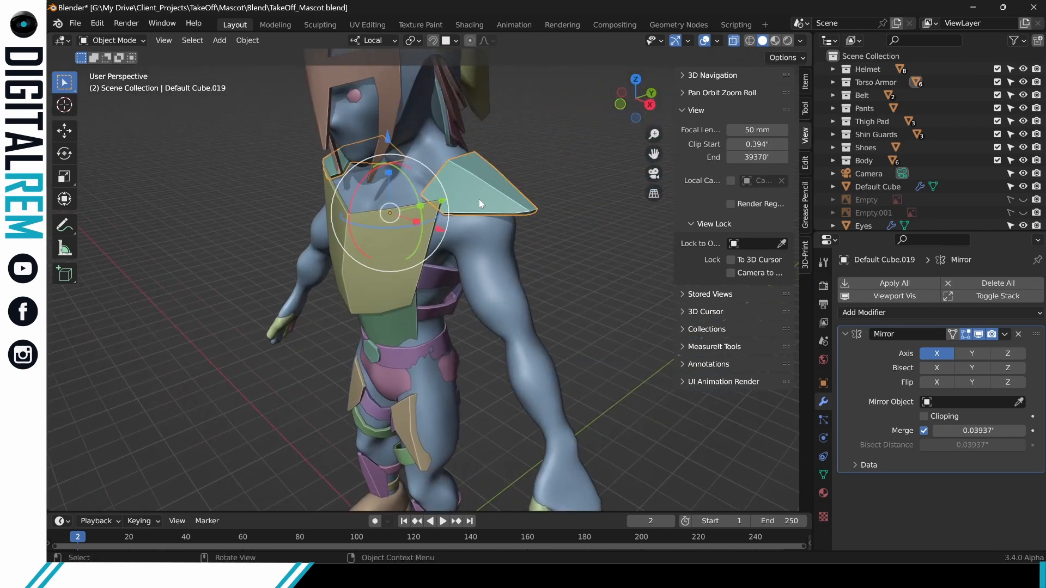
key("ctrl+Tab")
left_click(536, 198)
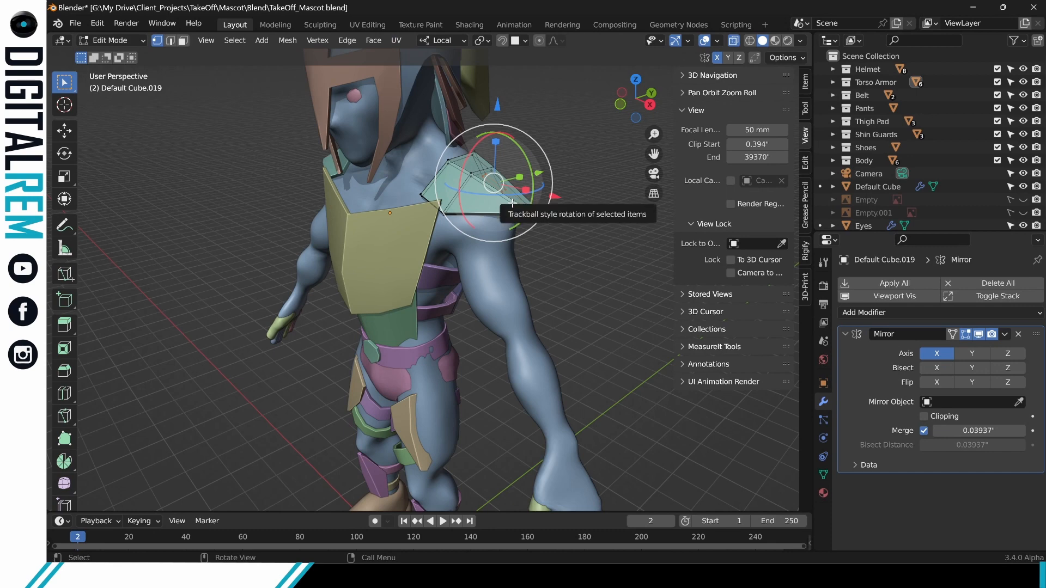
key("l")
middle_click_drag(513, 203, 536, 196)
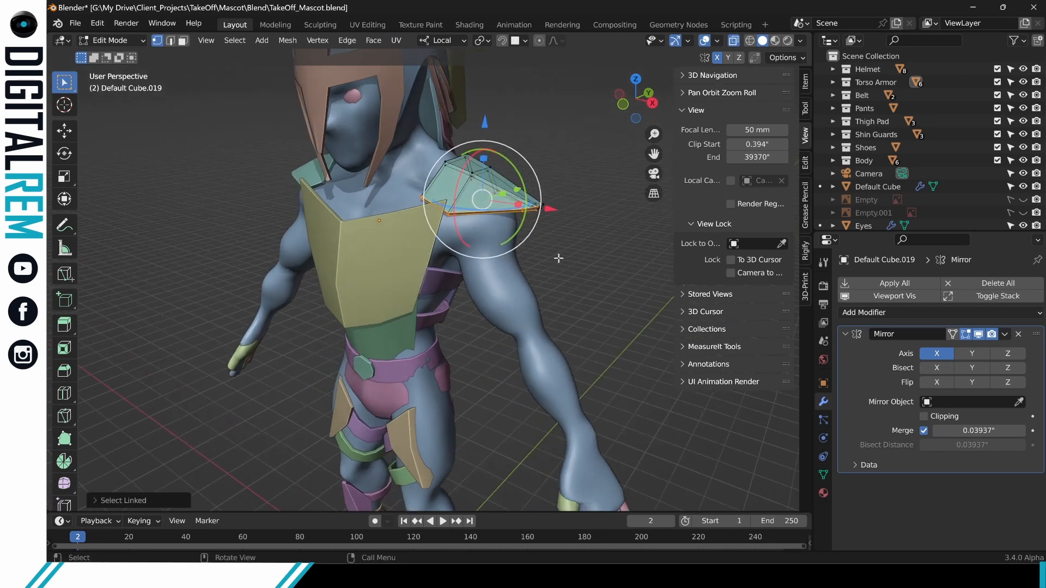
left_click_drag(558, 258, 402, 126)
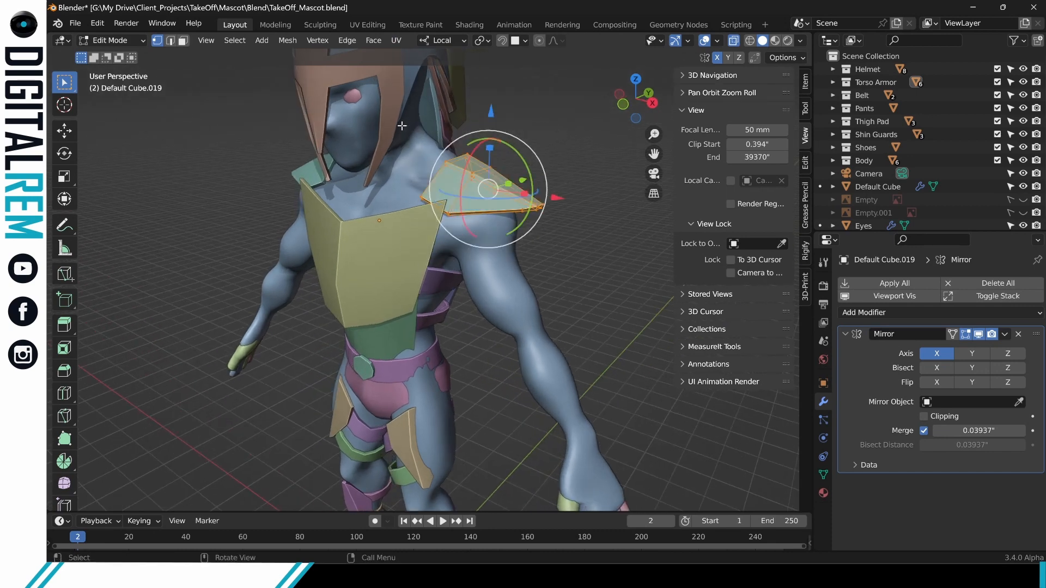
key("m")
left_click(402, 126)
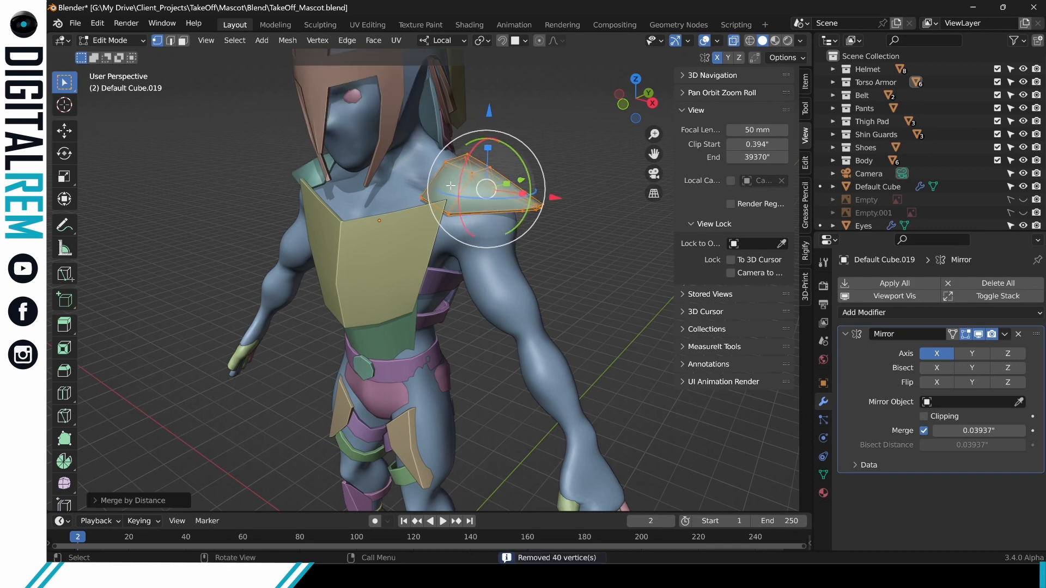
Return to Object Mode and apply Shade Auto Smooth to the shoulder pads.
key("ctrl+Tab")
left_click(356, 188)
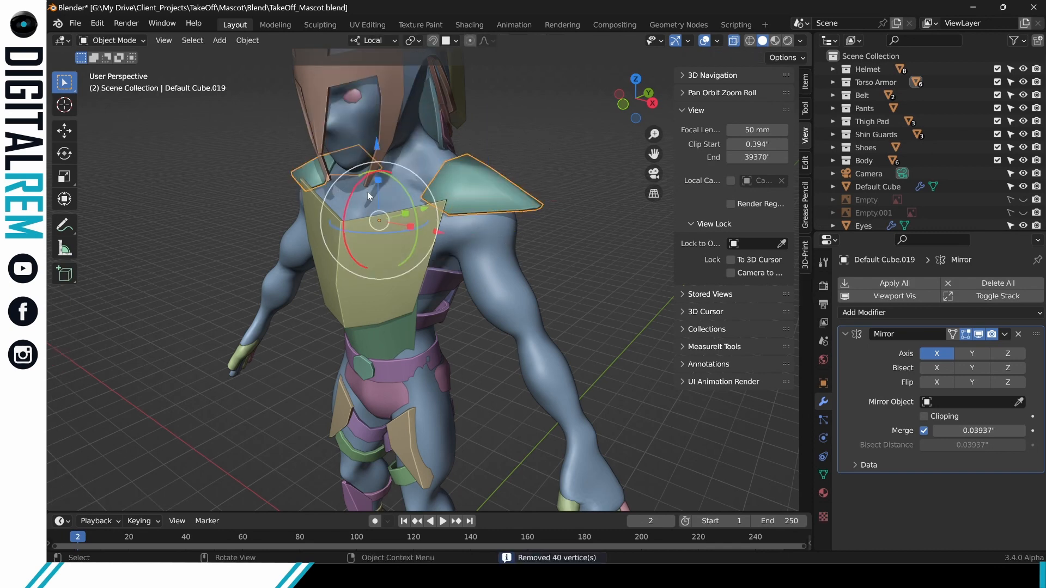
right_click(488, 188)
left_click(481, 187)
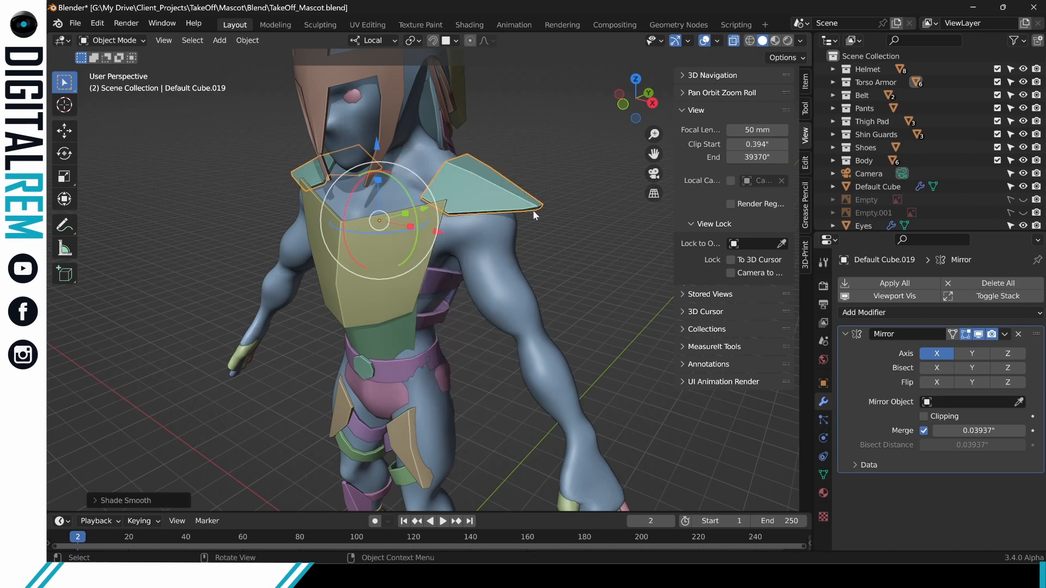
Select all linked geometry of the green abdomen plate in Edit Mode and merge its vertices by distance.
middle_click_drag(548, 215, 456, 217)
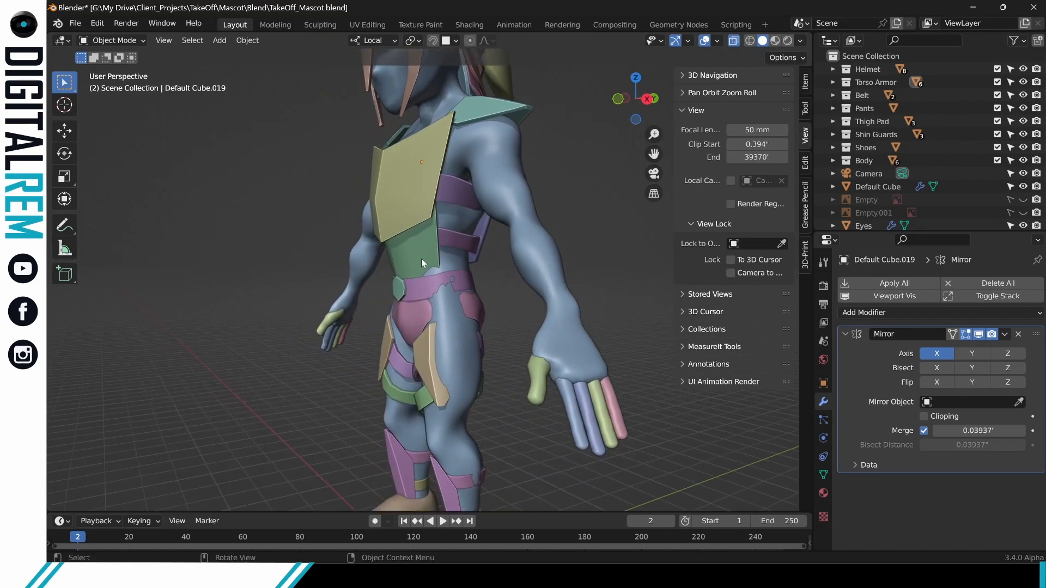
left_click(414, 251)
scroll(412, 250, "up", 4)
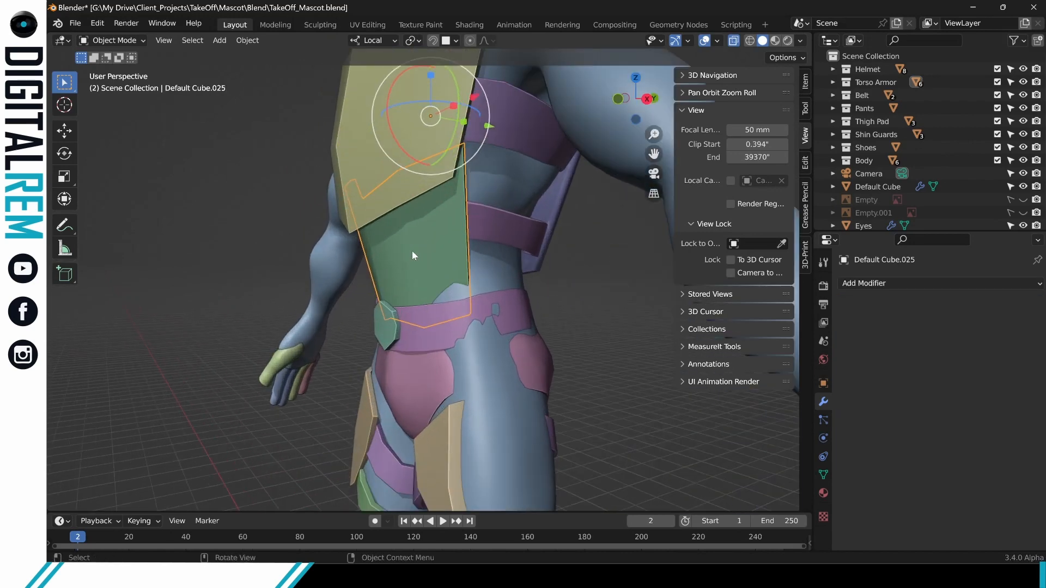
middle_click_drag(412, 250, 393, 255)
key("ctrl+Tab")
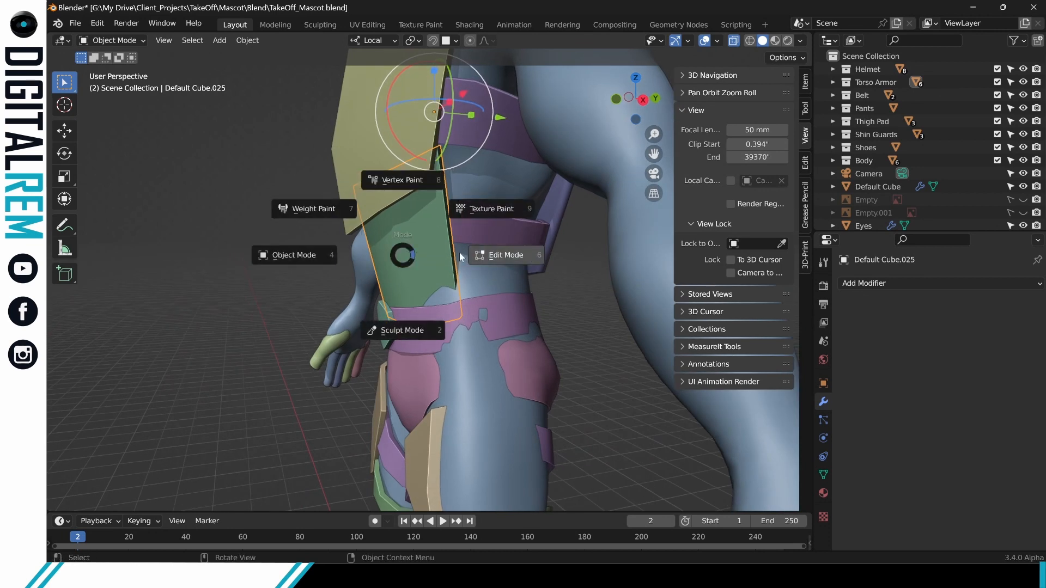
left_click(459, 252)
key("m")
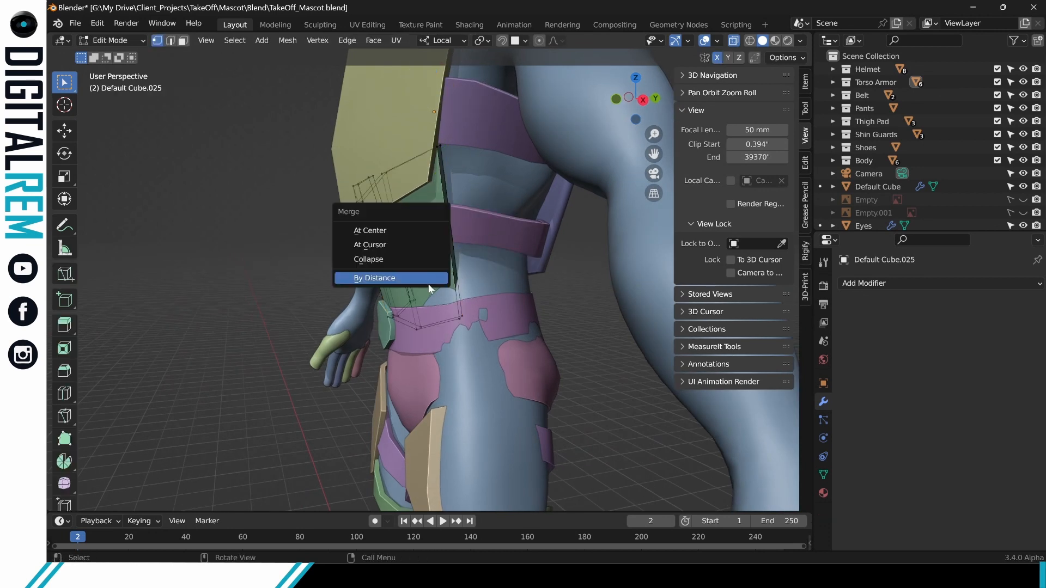
key("Escape")
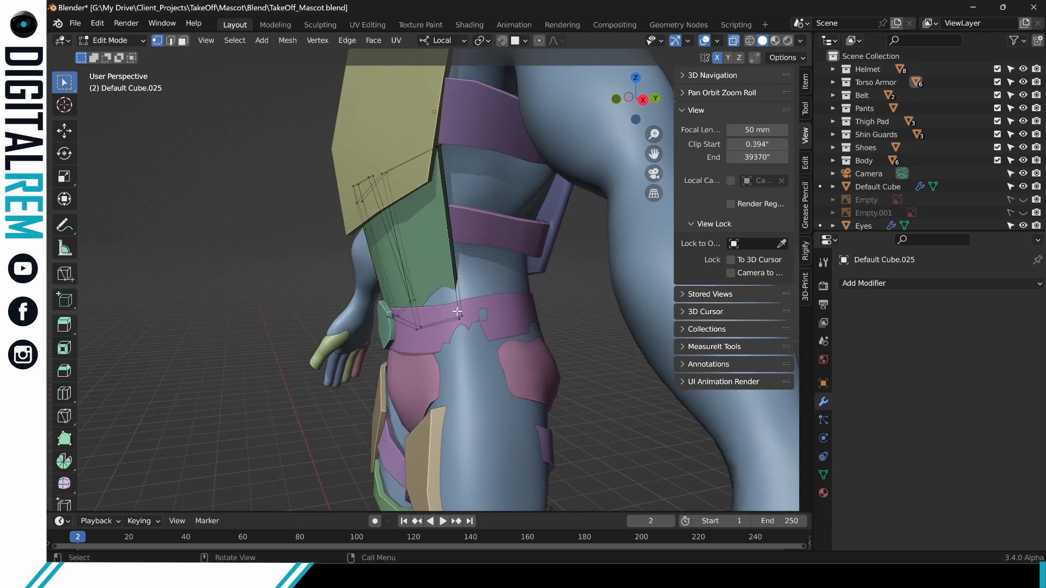
key("ctrl+l")
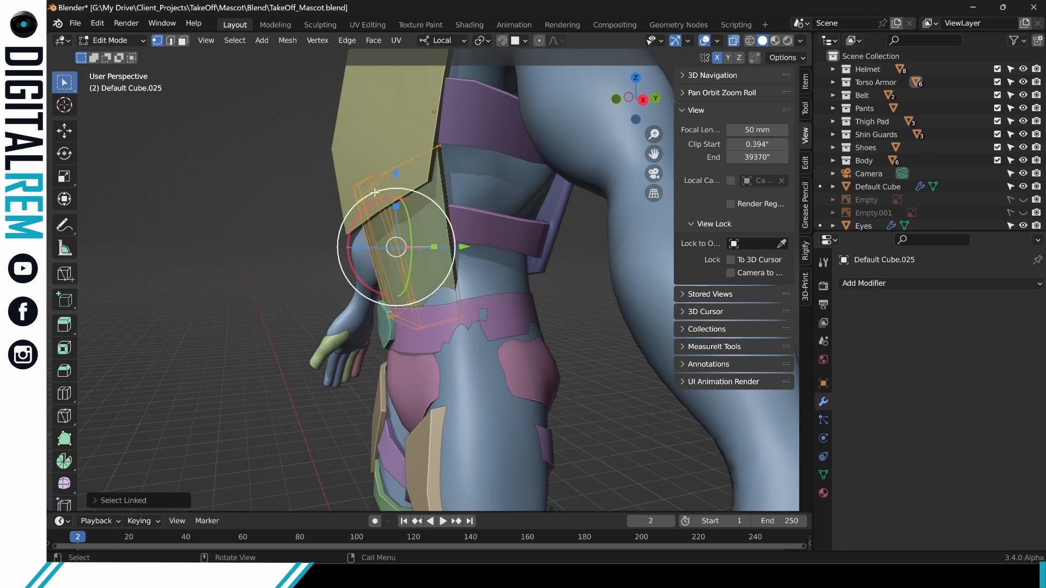
key("l")
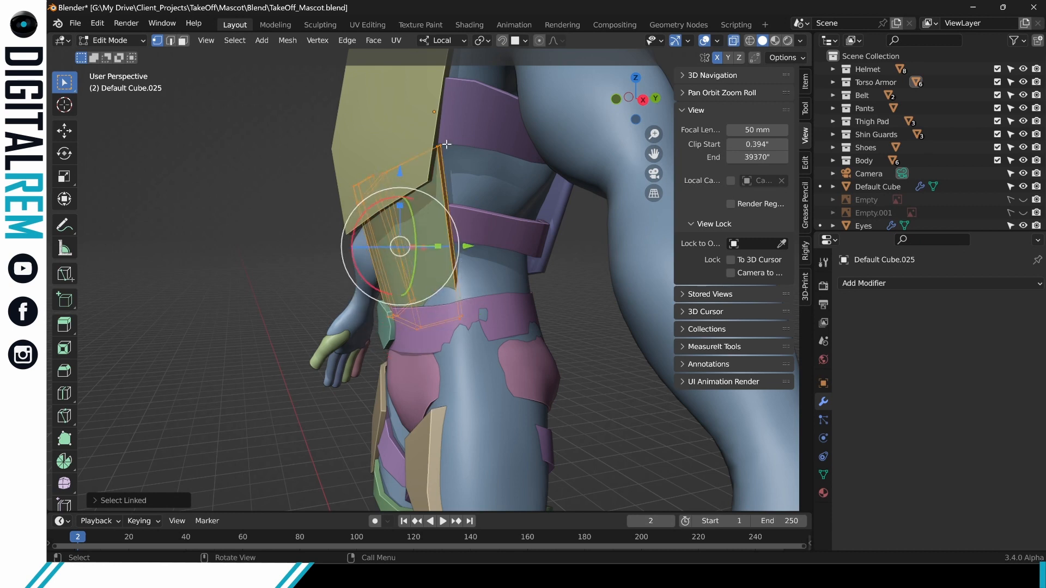
key("m")
left_click(449, 277)
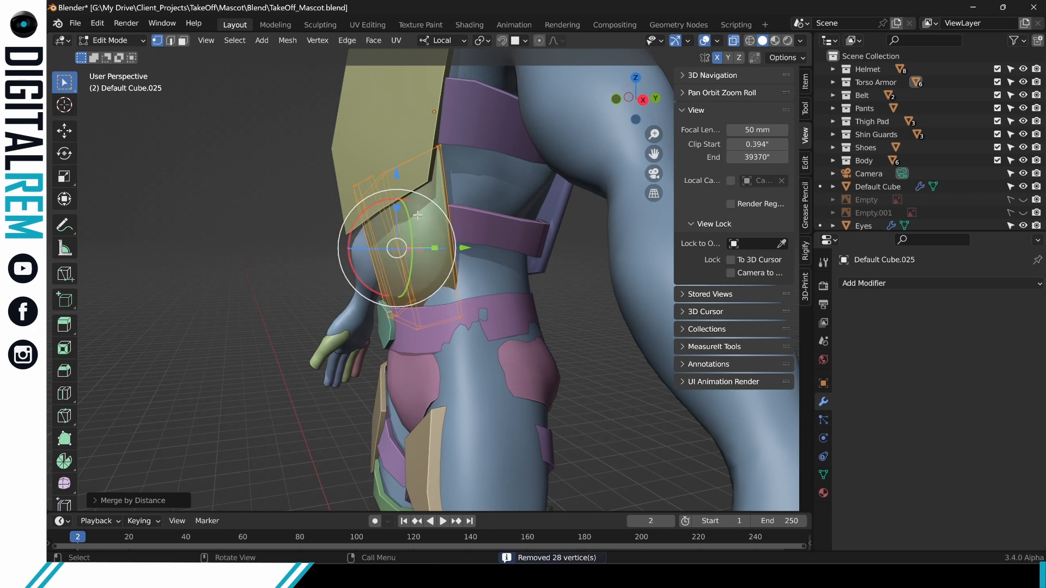
Raise the abdomen plate's bottom-edge vertices slightly along local Z and shift them slightly forward along local Y.
middle_click_drag(411, 223, 501, 283)
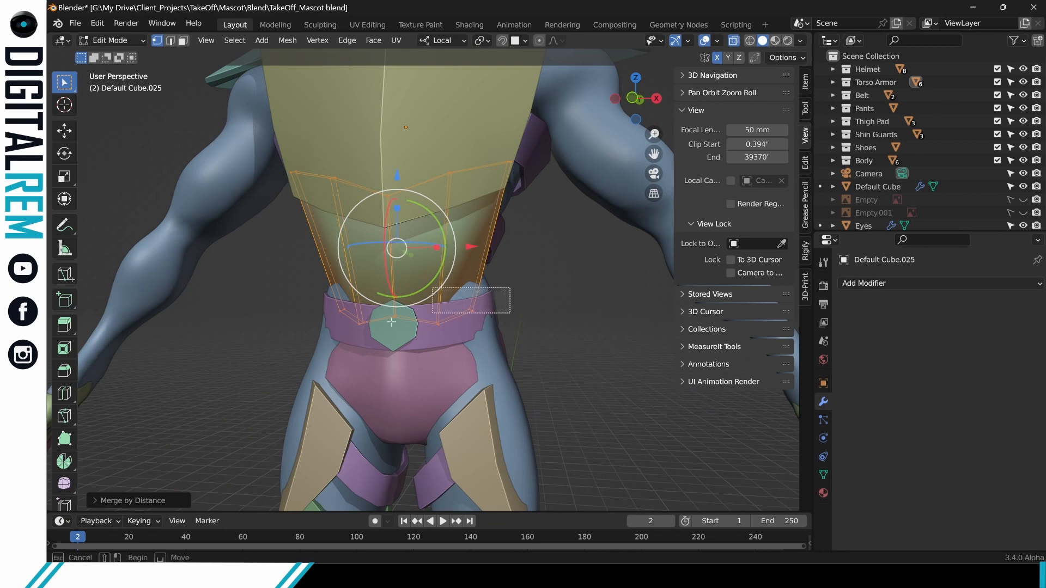
middle_click_drag(359, 314, 305, 312)
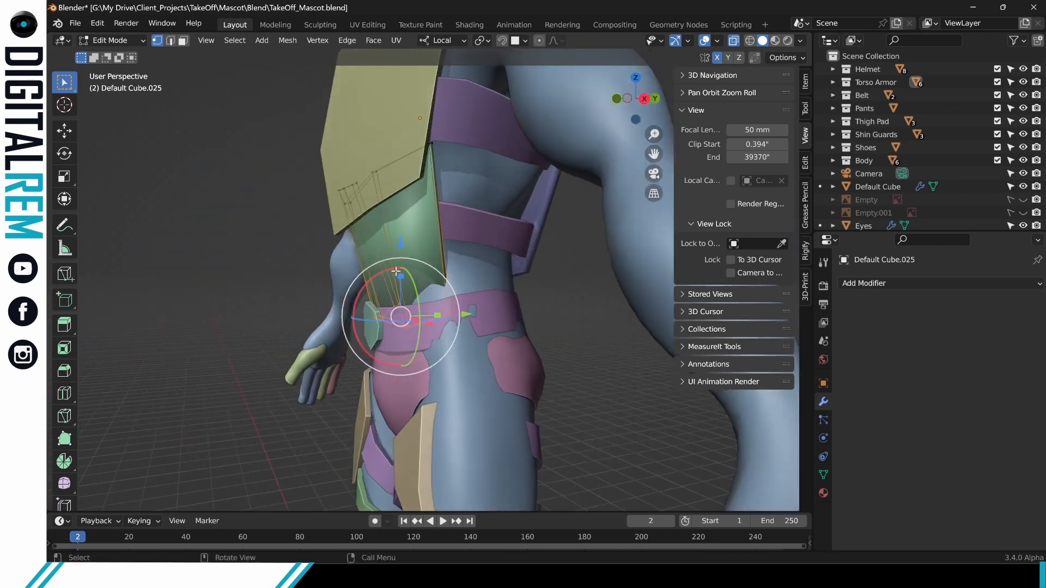
left_click_drag(399, 248, 398, 236)
middle_click_drag(447, 286, 439, 287)
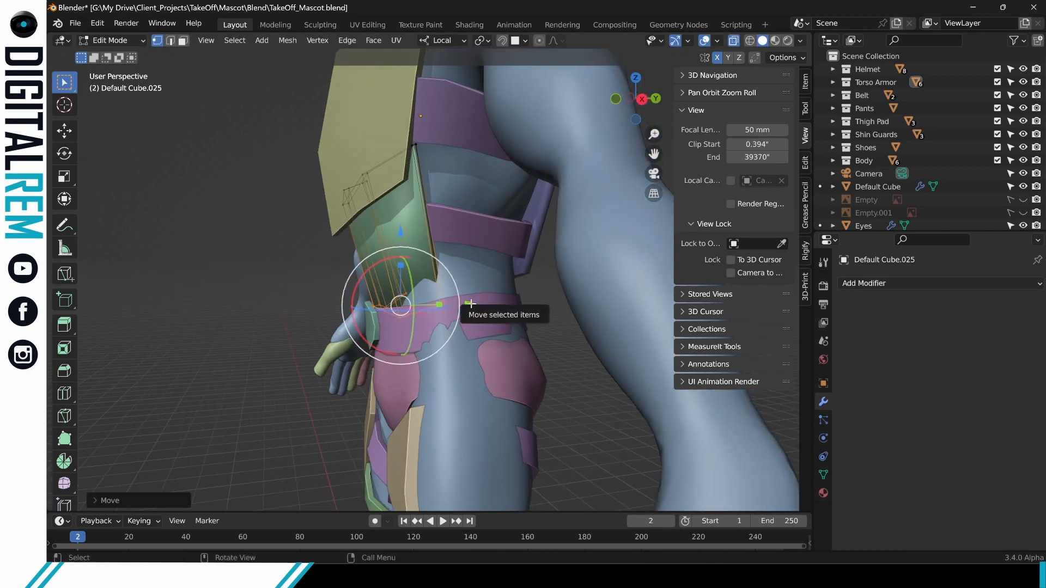
left_click_drag(469, 304, 463, 304)
middle_click_drag(468, 304, 582, 292)
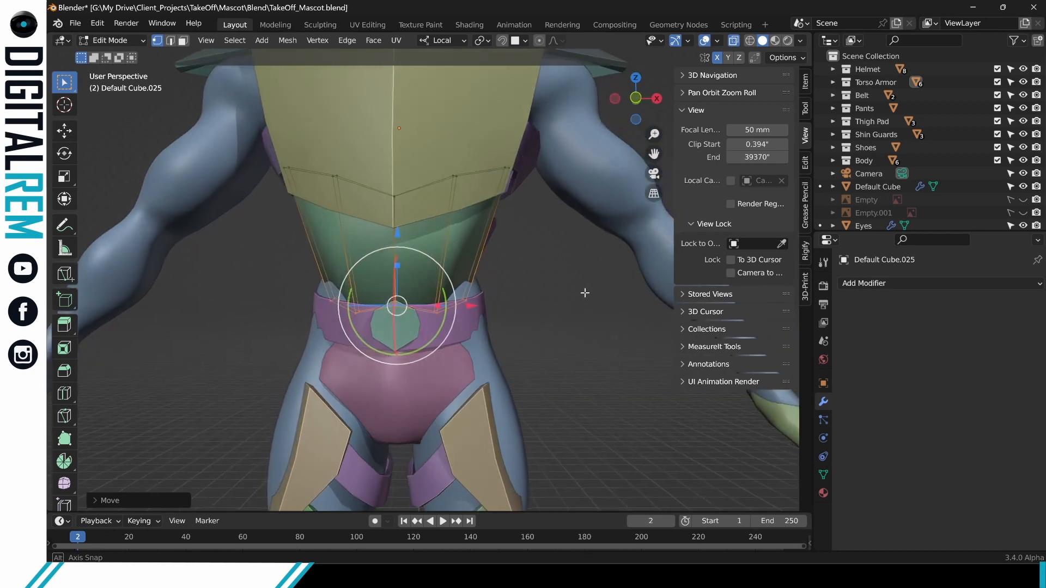
Delete the faces of the abdomen plate's half on the negative X side.
middle_click_drag(516, 291, 610, 318, "shift")
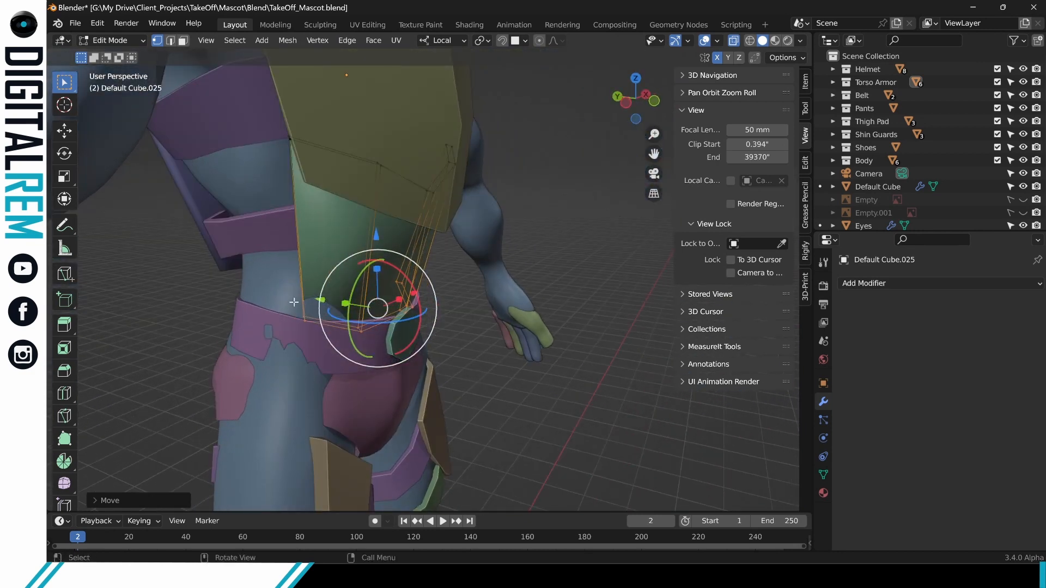
mouse_move(349, 314)
middle_mouse_down()
mouse_move(337, 308)
mouse_move(354, 295)
middle_mouse_up()
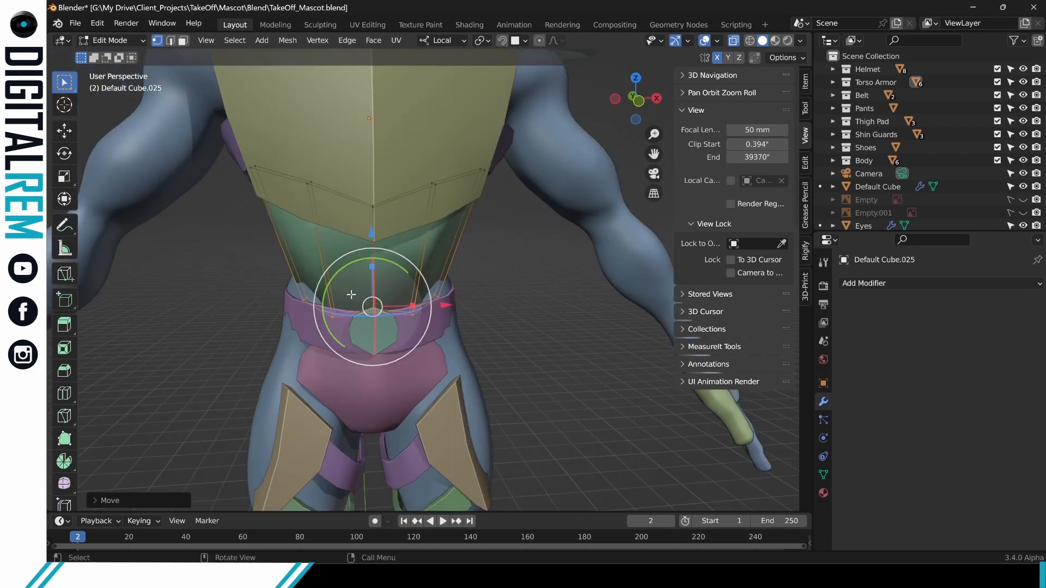
left_click(185, 41)
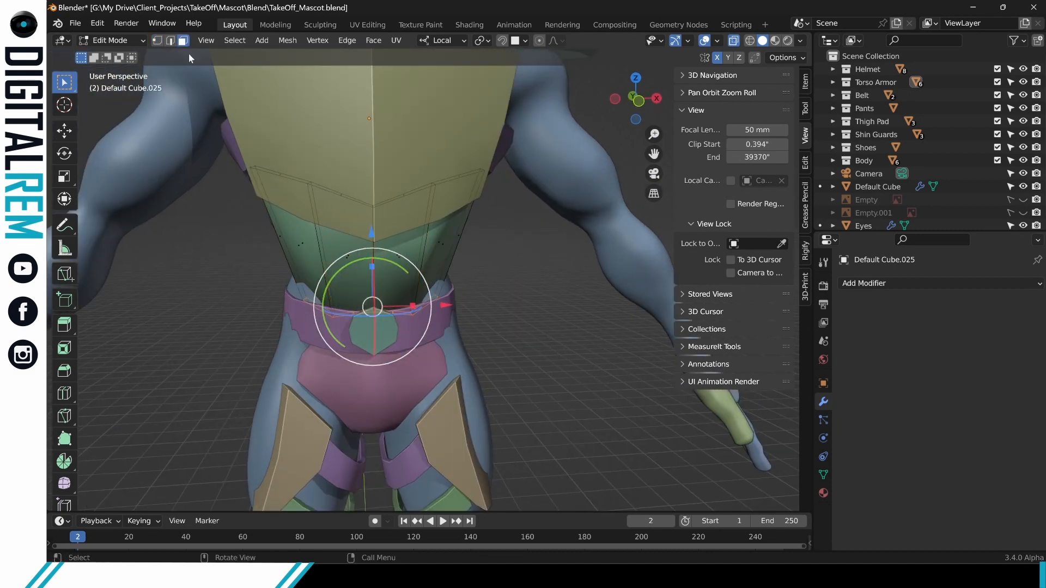
left_click_drag(329, 284, 364, 339)
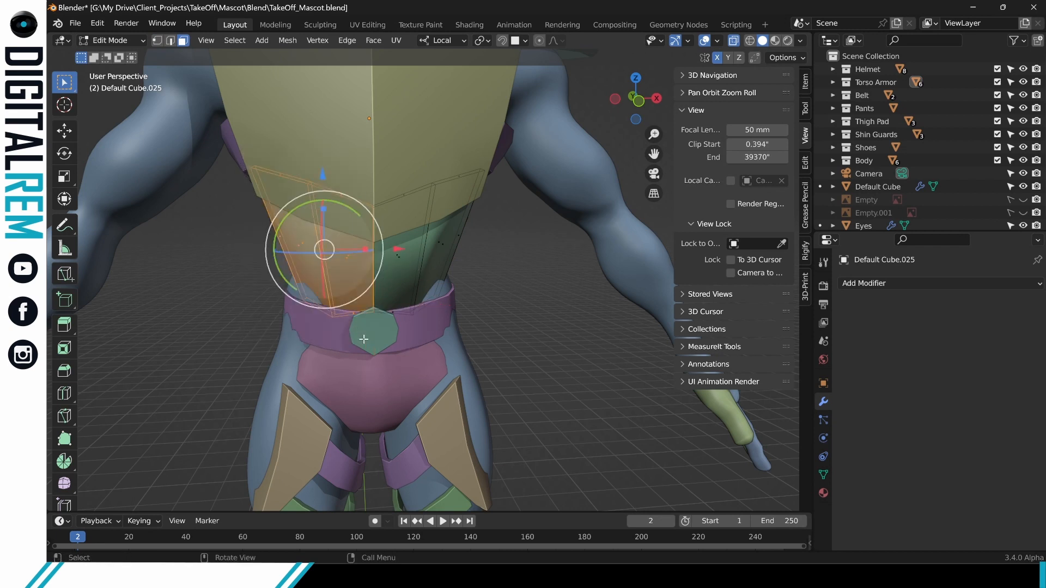
key("x")
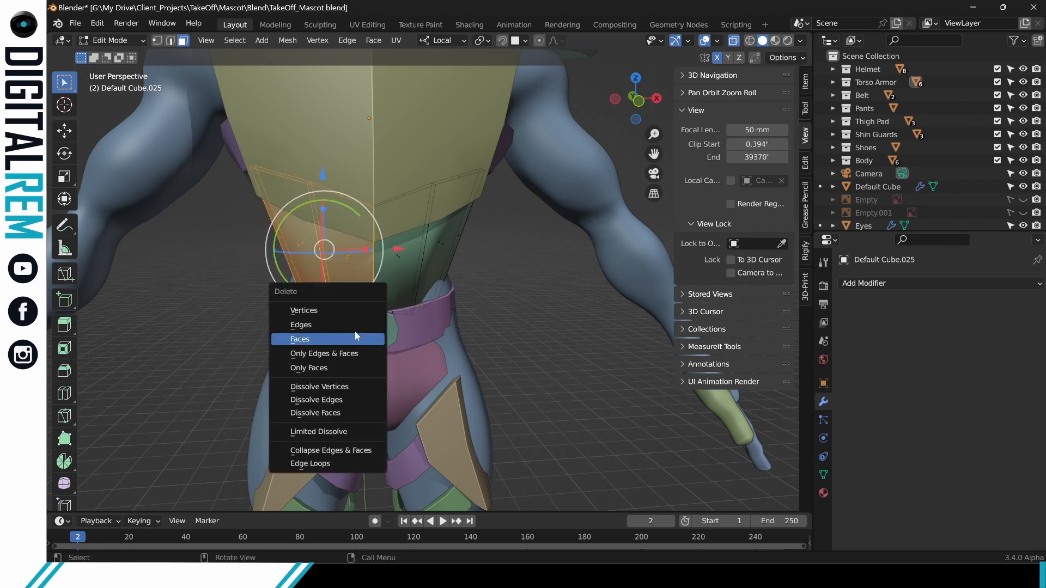
left_click(357, 339)
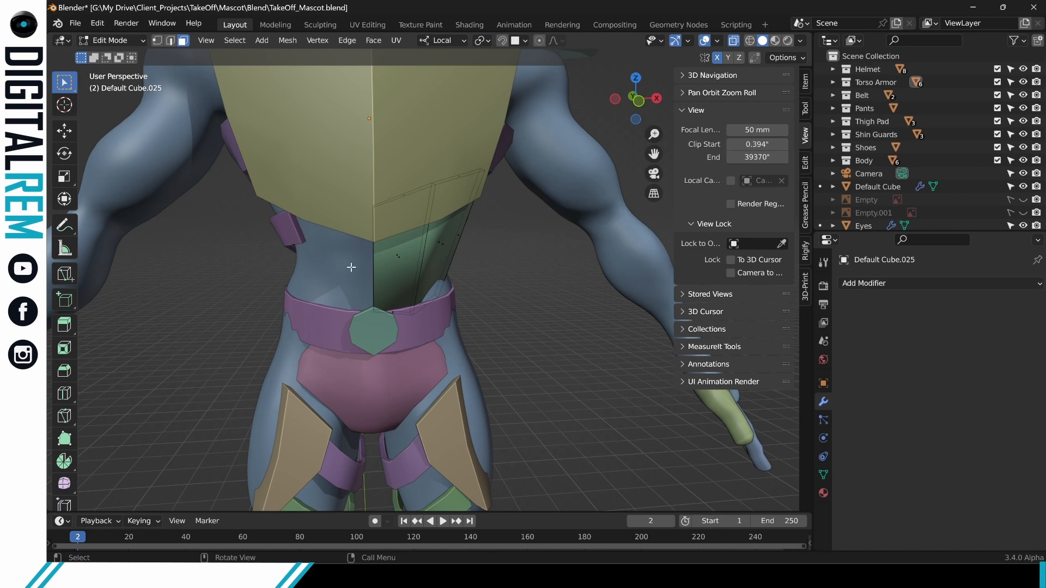
Return to Object Mode and apply Shade Auto Smooth to the remaining abdomen plate half.
key("ctrl+Tab")
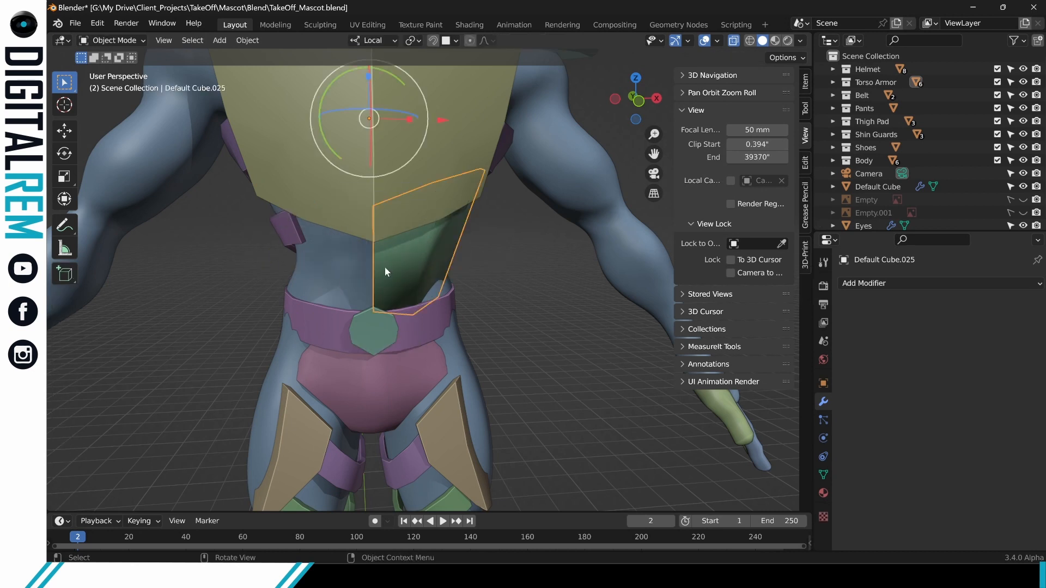
right_click(383, 267)
left_click(383, 266)
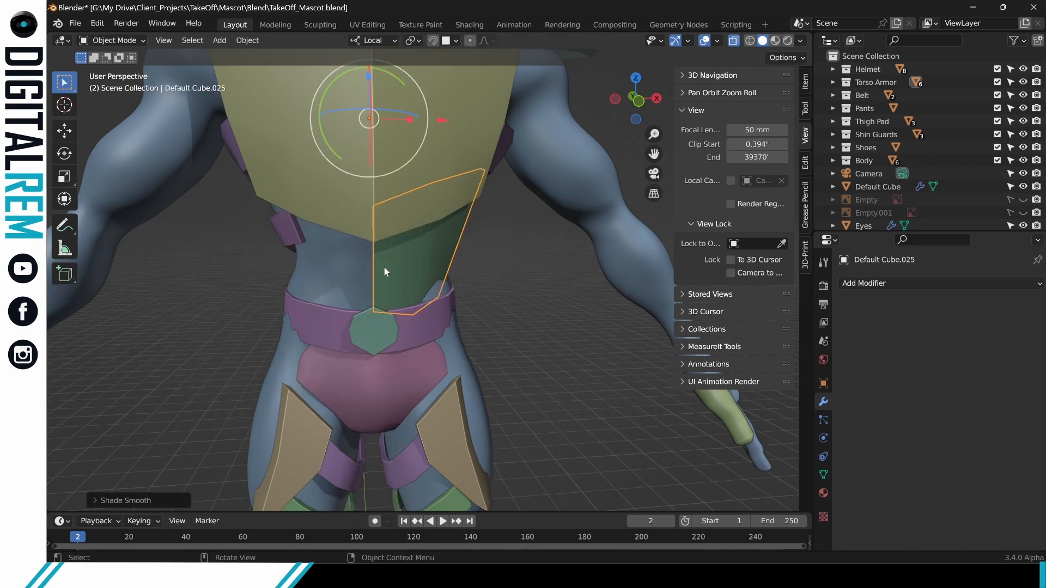
right_click(413, 263)
left_click(411, 263)
Add a Mirror modifier on the X axis to the abdomen plate half.
left_click(972, 284)
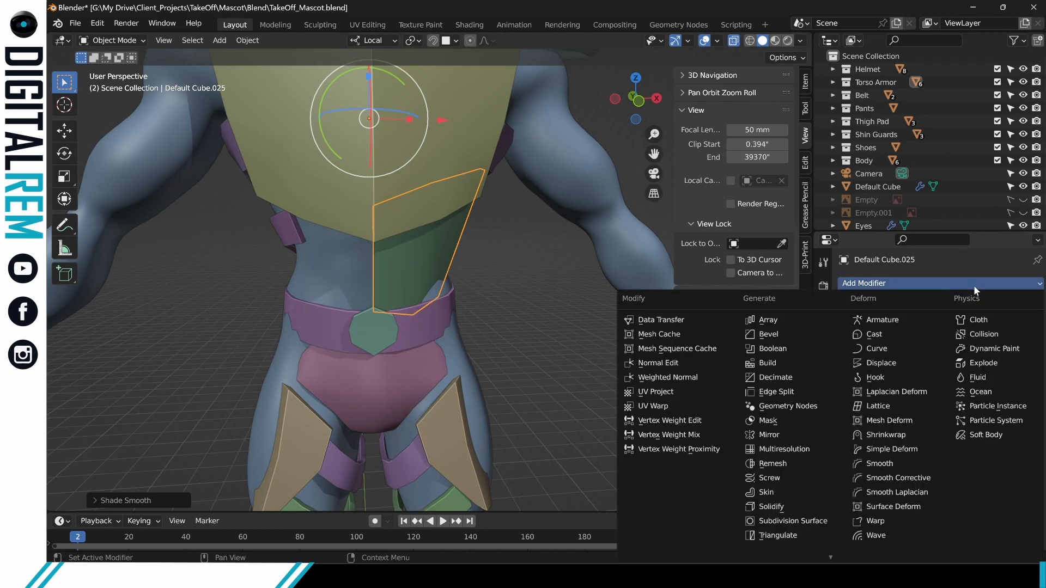
left_click(785, 439)
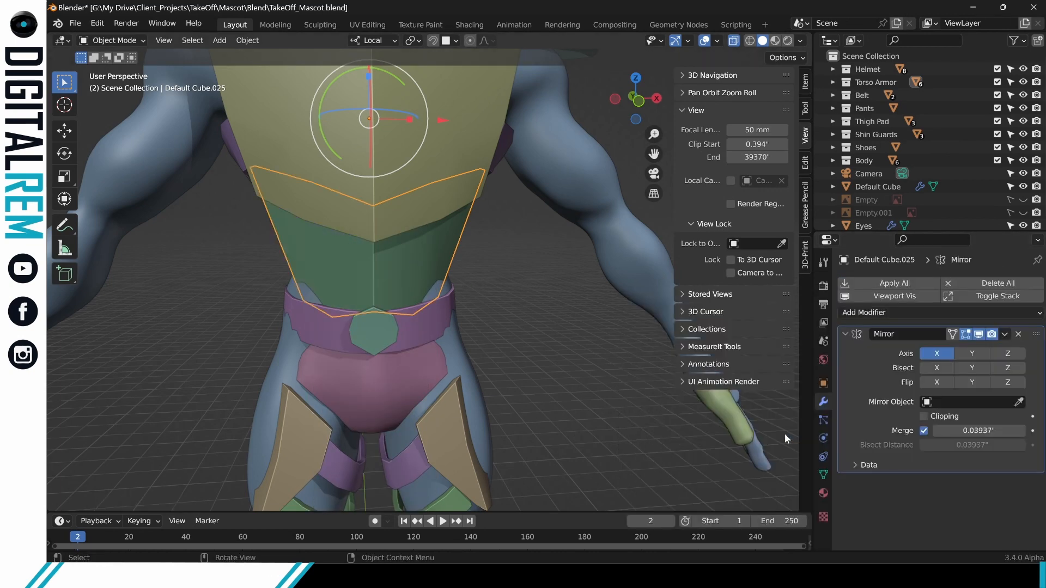
mouse_move(509, 311)
middle_mouse_down()
mouse_move(484, 292)
mouse_move(436, 292)
mouse_move(414, 275)
mouse_move(535, 251)
mouse_move(593, 284)
mouse_move(507, 305)
middle_mouse_up()
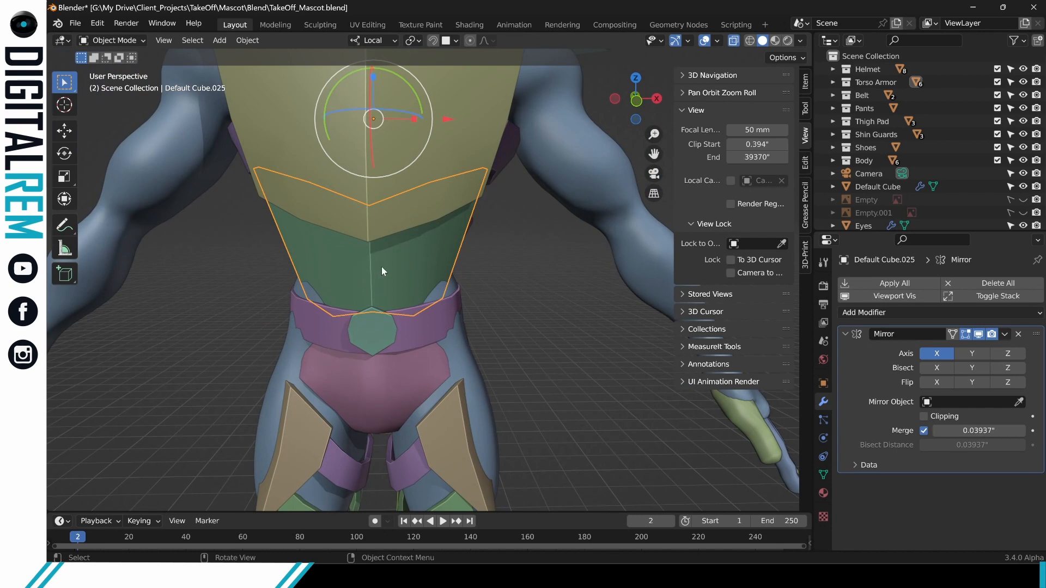
Move the abdomen plate's lower outer corner vertices outward along local X and slightly forward along local Y in Edit Mode.
key("ctrl+Tab")
left_click(440, 283)
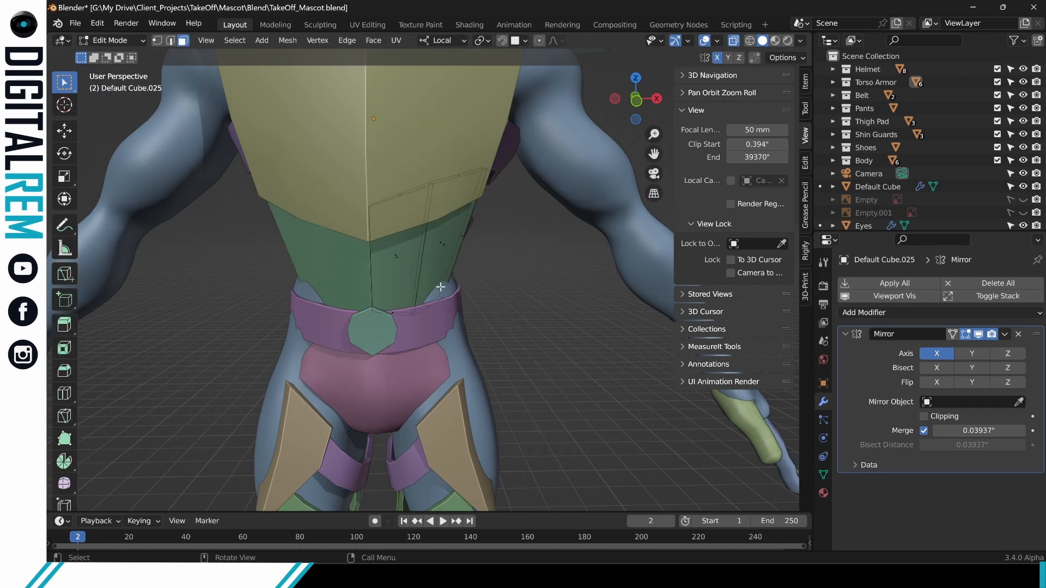
middle_click_drag(440, 286, 421, 277)
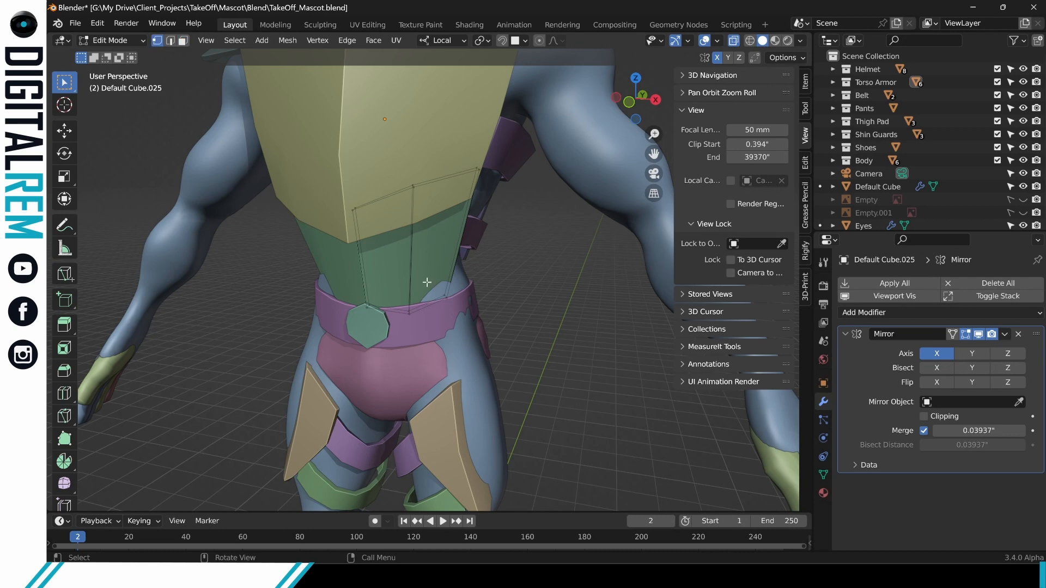
left_click_drag(438, 288, 449, 298)
middle_click_drag(450, 298, 487, 303)
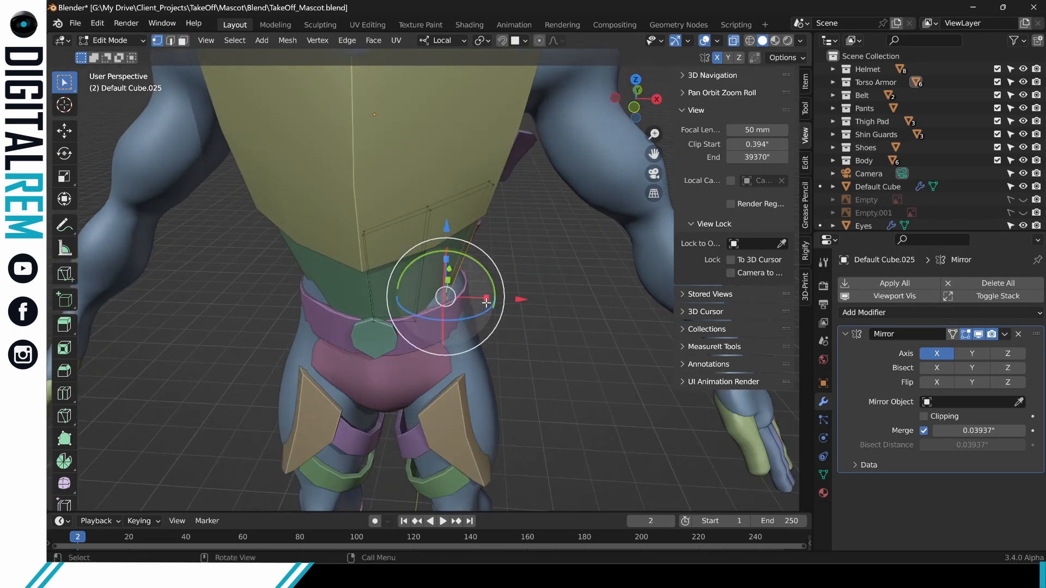
left_click_drag(520, 304, 535, 301)
middle_click_drag(534, 301, 519, 288)
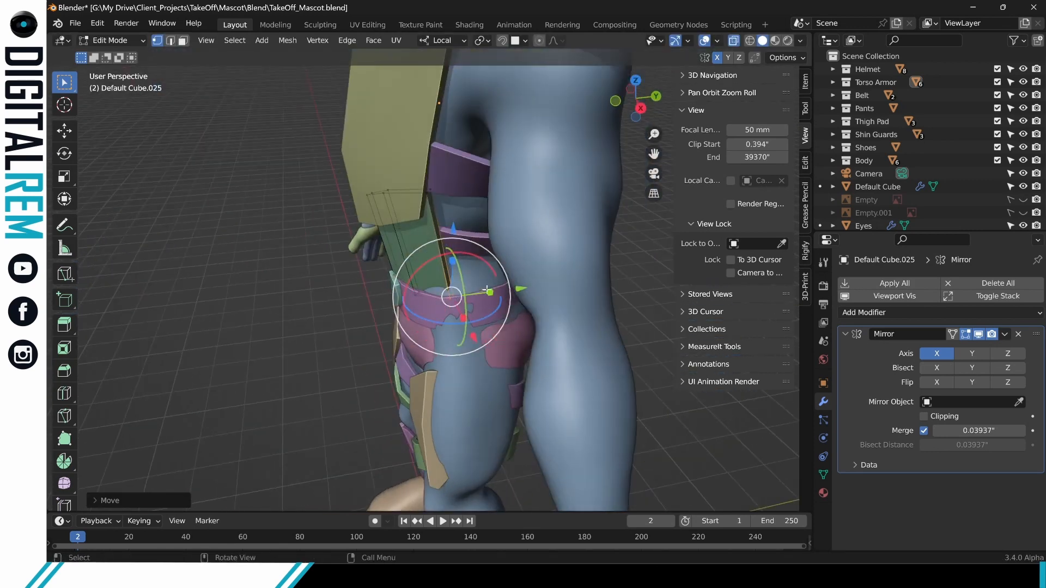
left_click_drag(519, 289, 505, 294)
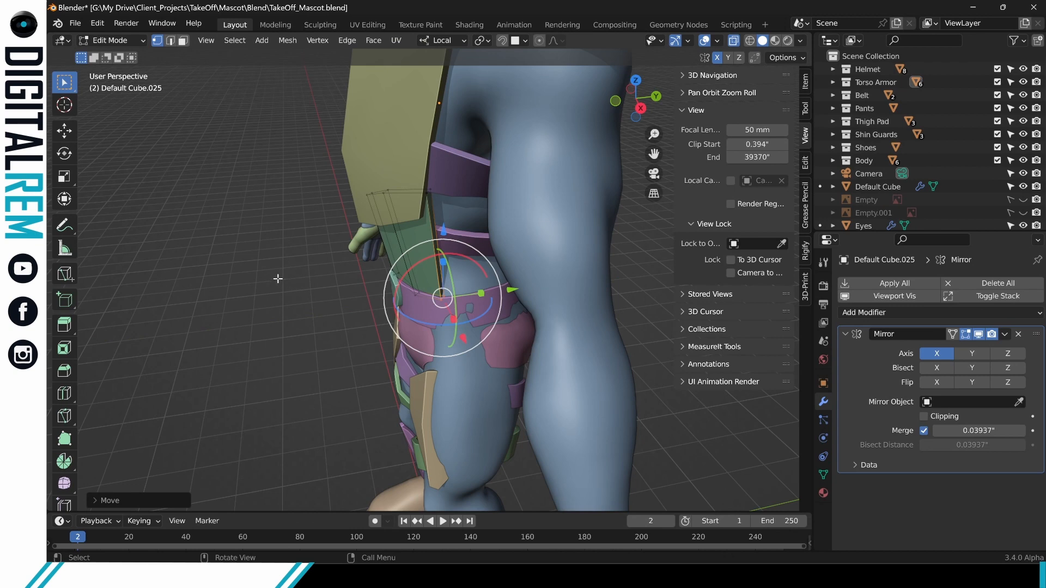
Move the abdomen plate's lower intermediate vertices back along local Y and slightly inward along X, and shift the lower centre vertices along Y.
middle_click_drag(277, 278, 390, 364)
left_click(511, 328)
scroll(468, 331, "up", 5)
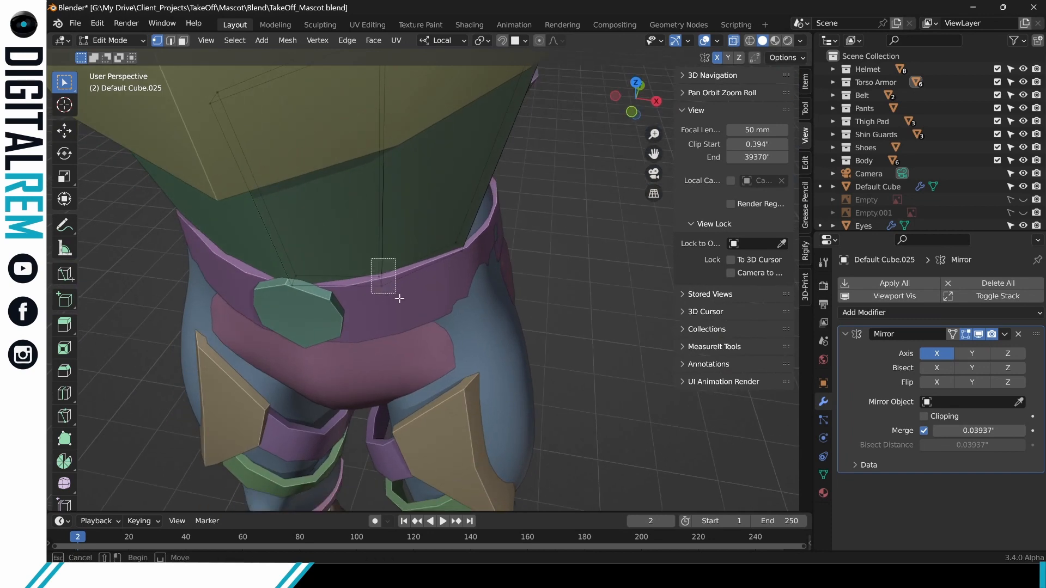
left_click_drag(399, 298, 399, 298)
middle_click_drag(400, 297, 431, 247)
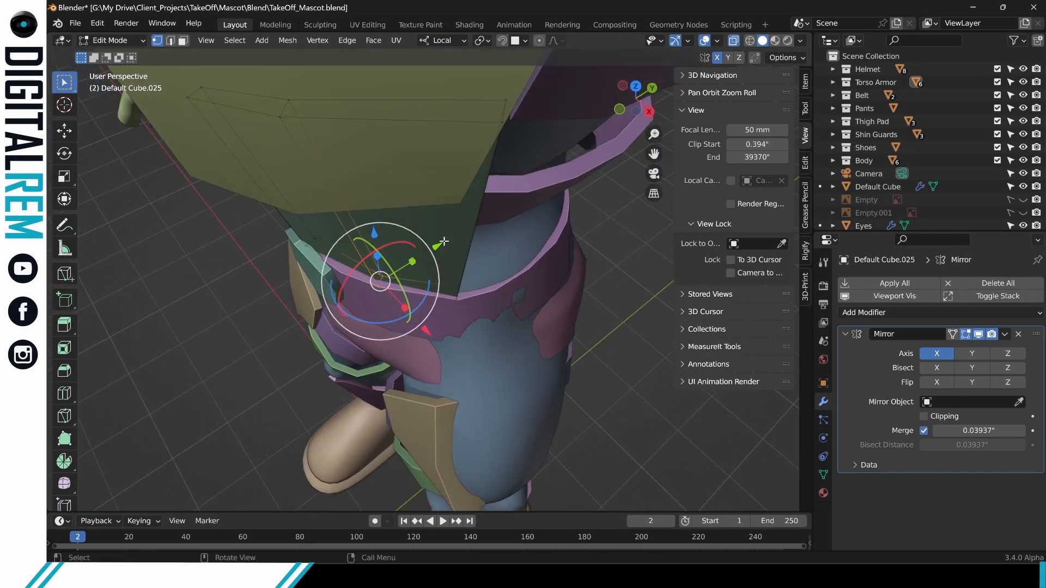
left_click_drag(444, 241, 439, 283)
left_click_drag(430, 325, 429, 320)
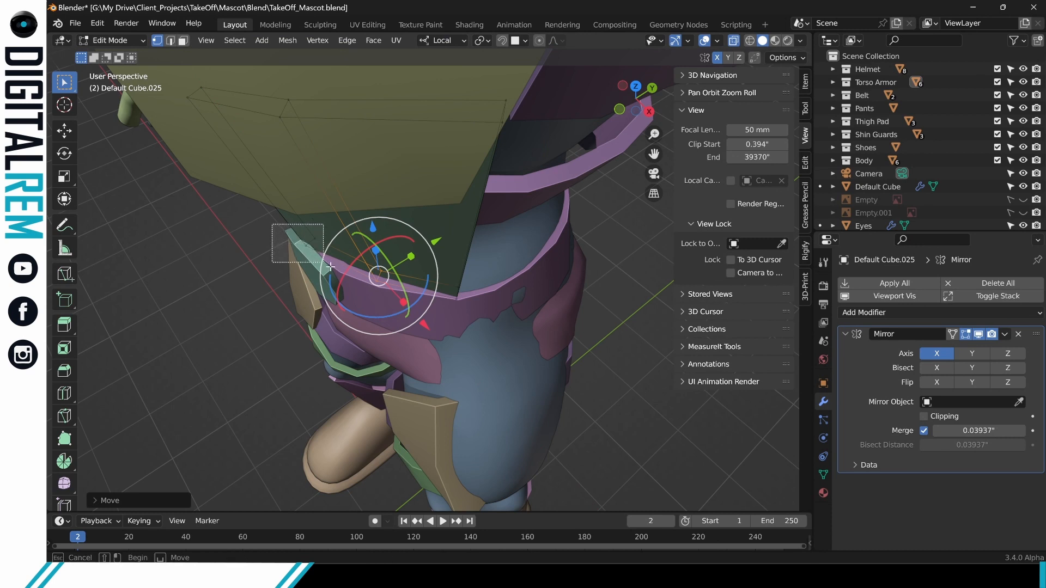
left_click_drag(330, 267, 329, 265)
left_click_drag(368, 210, 380, 203)
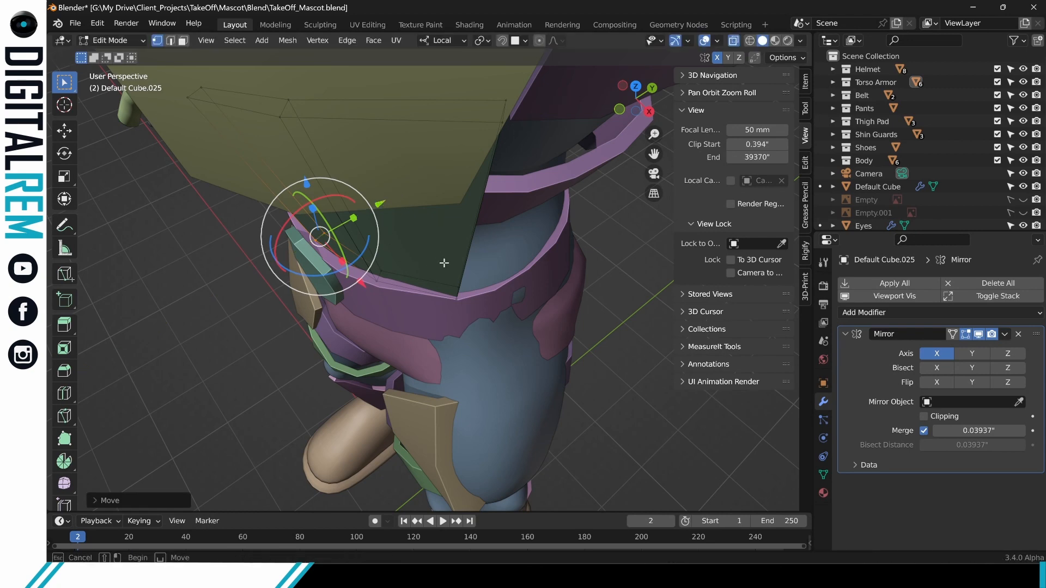
Adjust the abdomen plate's lower outer corner vertices along local Y so the corner sits against the belt's upper edge.
left_click_drag(477, 315, 476, 314)
middle_click_drag(440, 287, 509, 286)
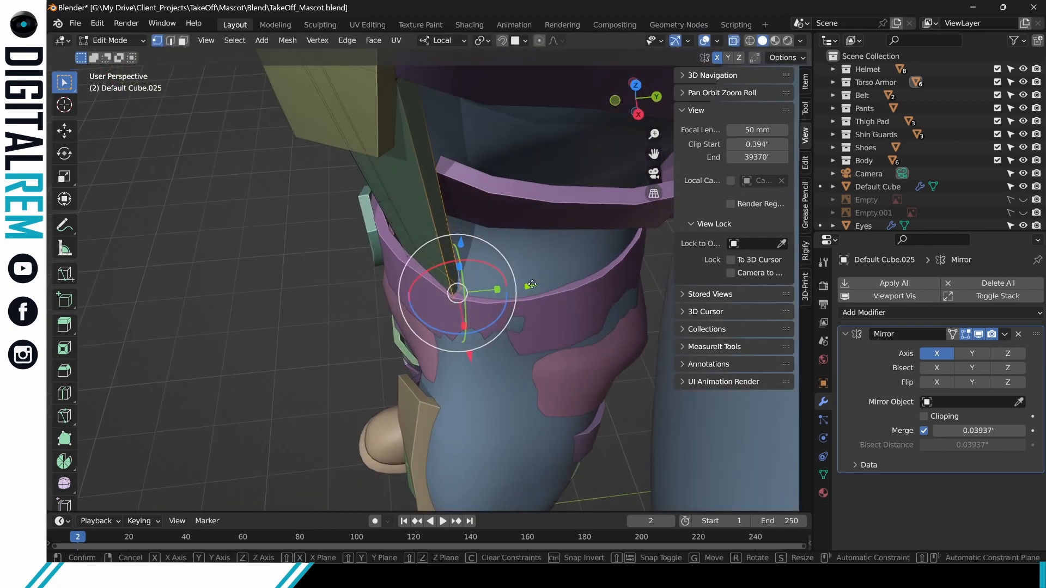
left_click_drag(524, 285, 535, 283)
middle_click_drag(534, 282, 519, 303)
left_click_drag(515, 302, 507, 302)
middle_click_drag(508, 302, 489, 273)
left_click_drag(494, 271, 445, 278)
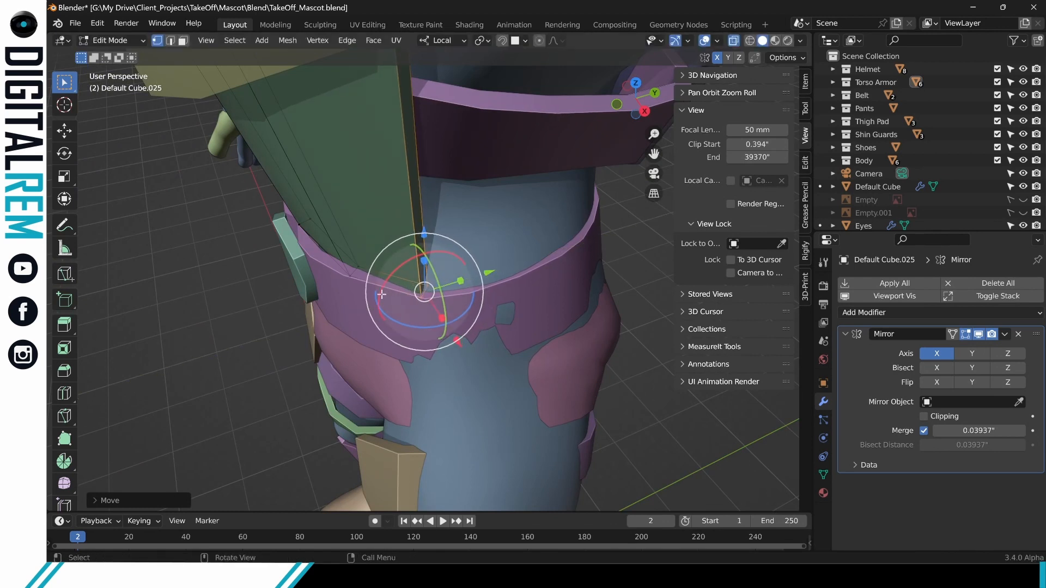
Nudge the abdomen plate's lower intermediate vertices slightly back along local Y and return to Object Mode.
left_click_drag(364, 280, 381, 273)
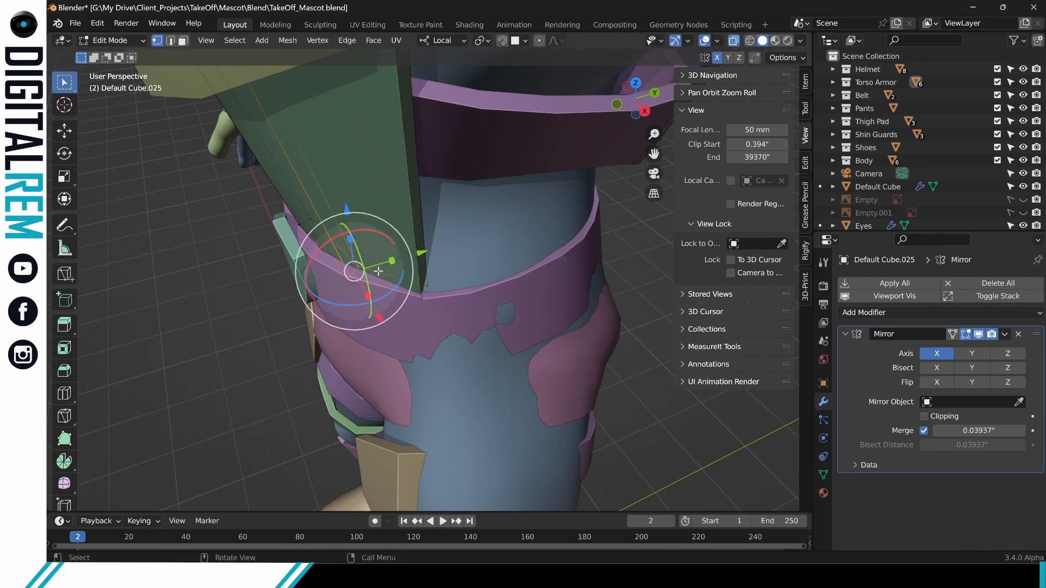
key("g")
key("y")
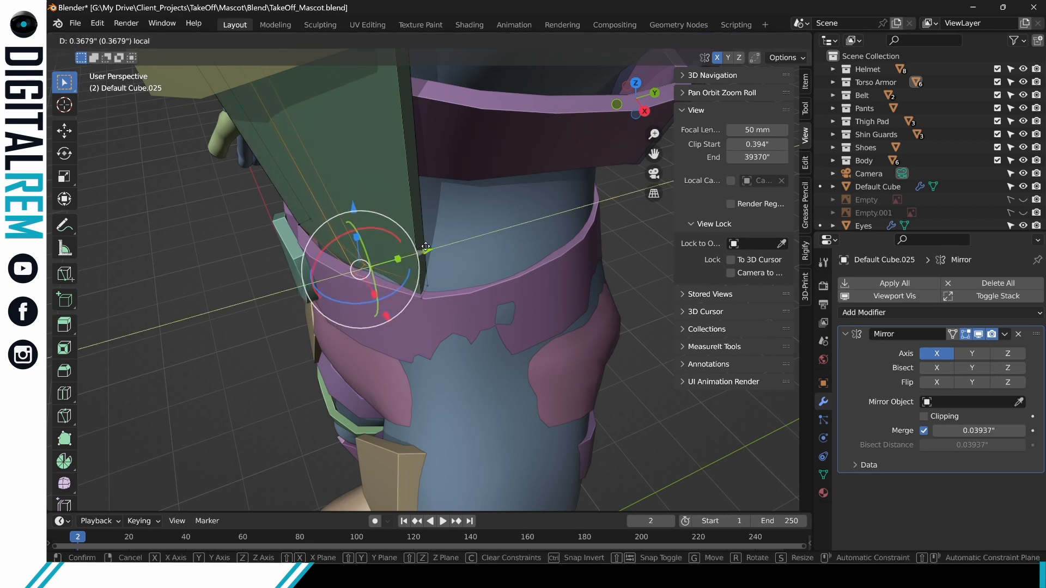
left_click(327, 261)
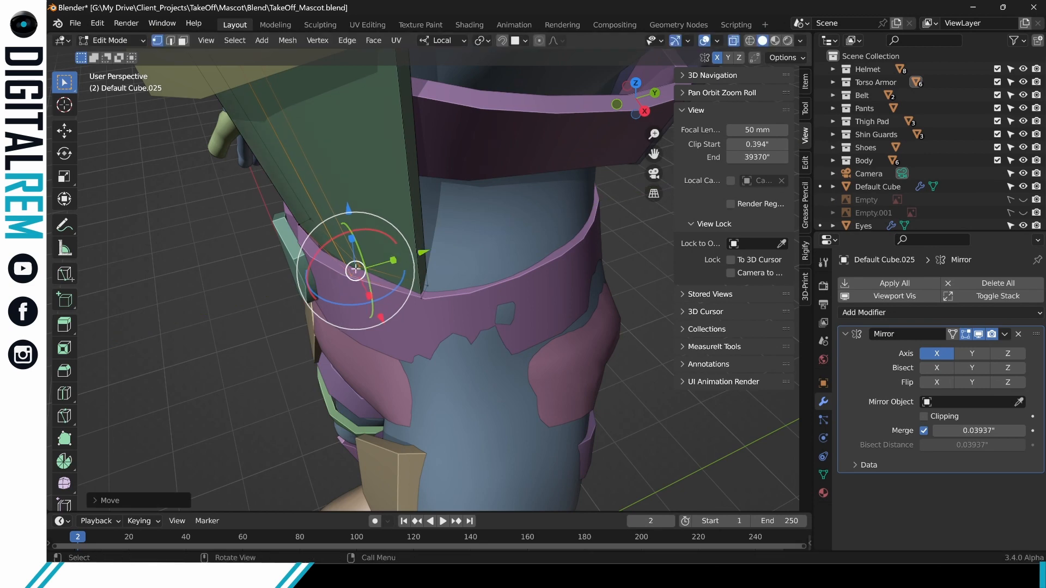
middle_click_drag(144, 253, 184, 260)
key("Tab")
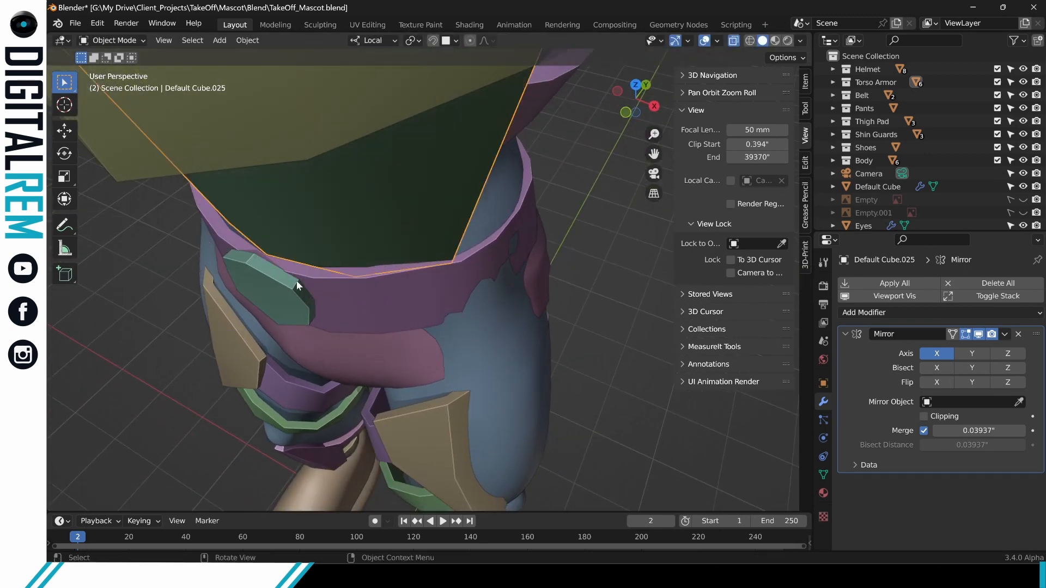
Delete the faces of the back plate's half on the negative X side in Edit Mode.
left_click(332, 279)
key("KP_Decimal")
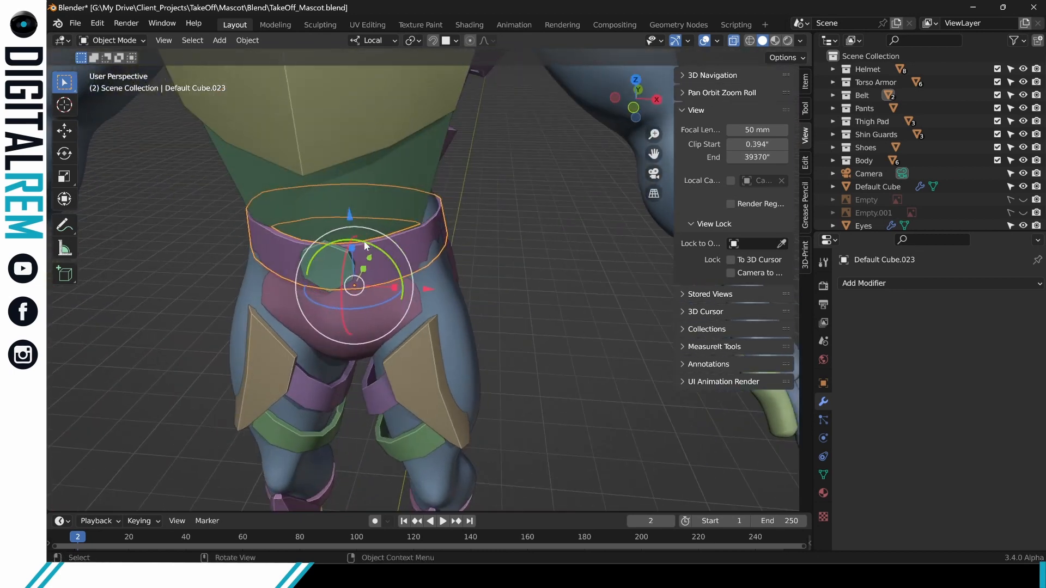
middle_click_drag(366, 246, 270, 258)
scroll(331, 203, "down", 8)
left_click(286, 257)
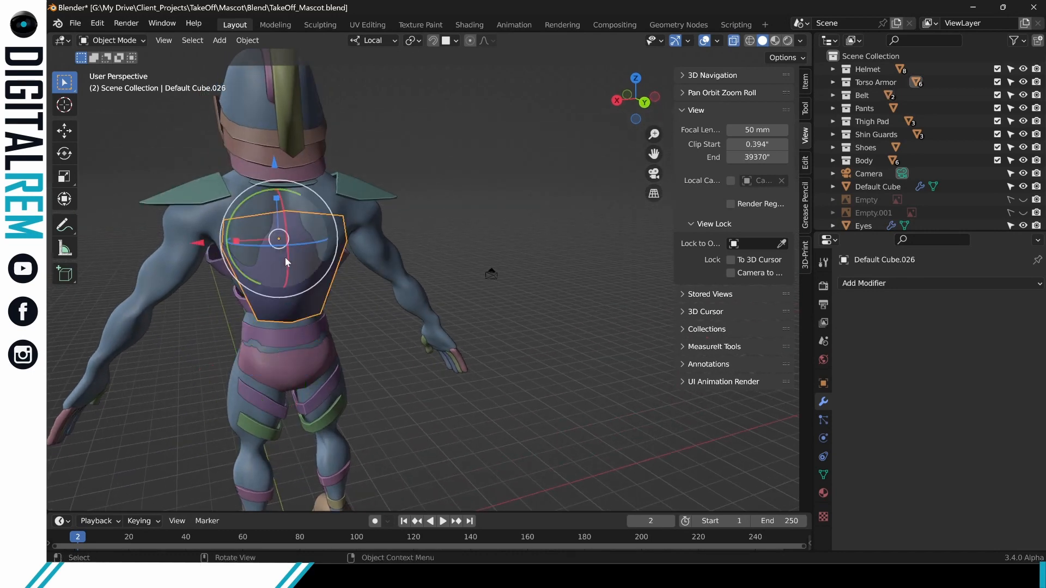
key("ctrl+Tab")
left_click(358, 262)
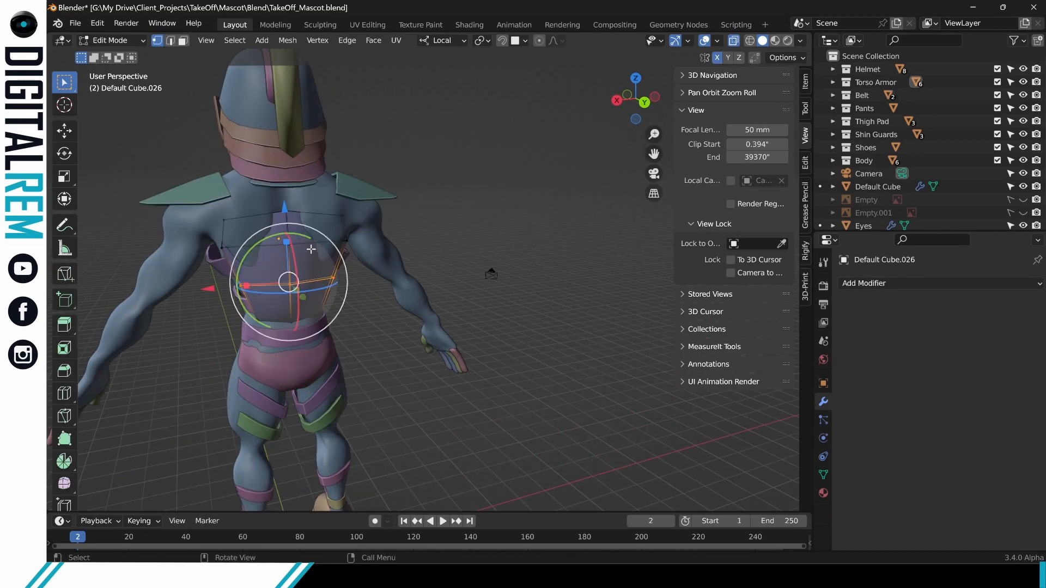
scroll(311, 238, "up", 2)
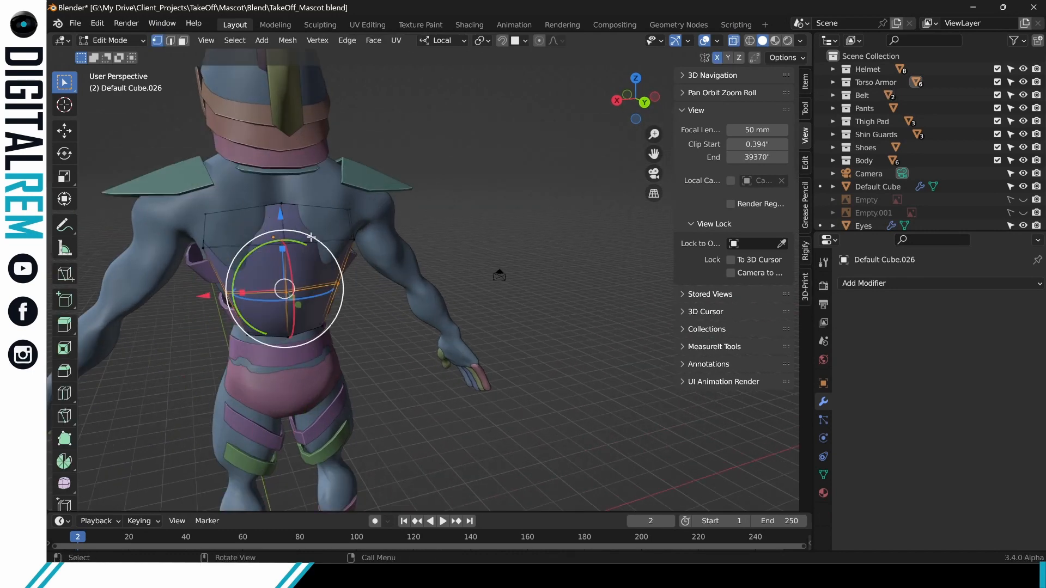
left_click(183, 40)
middle_click_drag(359, 185, 379, 190)
key("b")
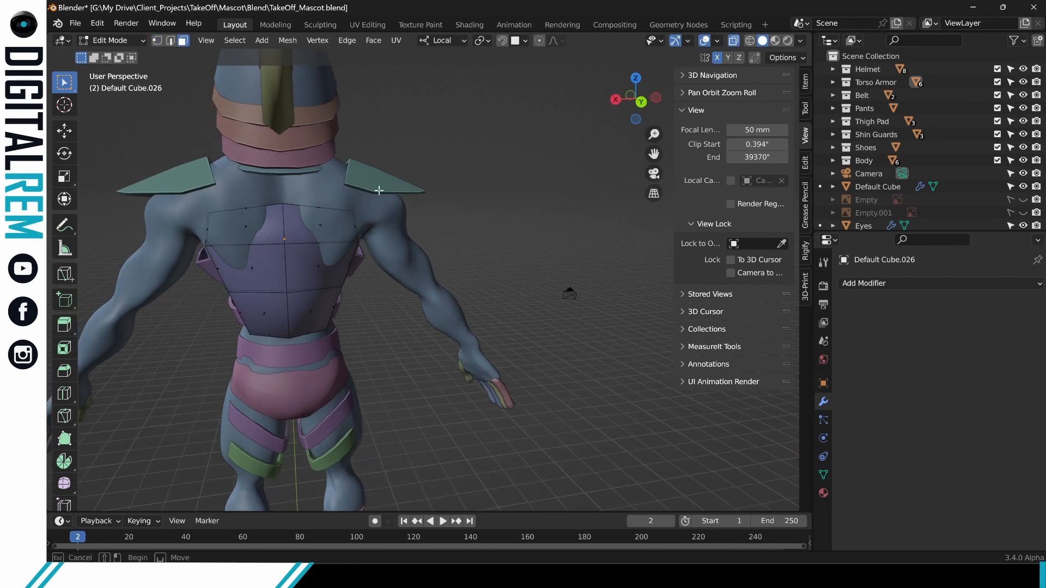
left_click_drag(379, 184, 293, 341)
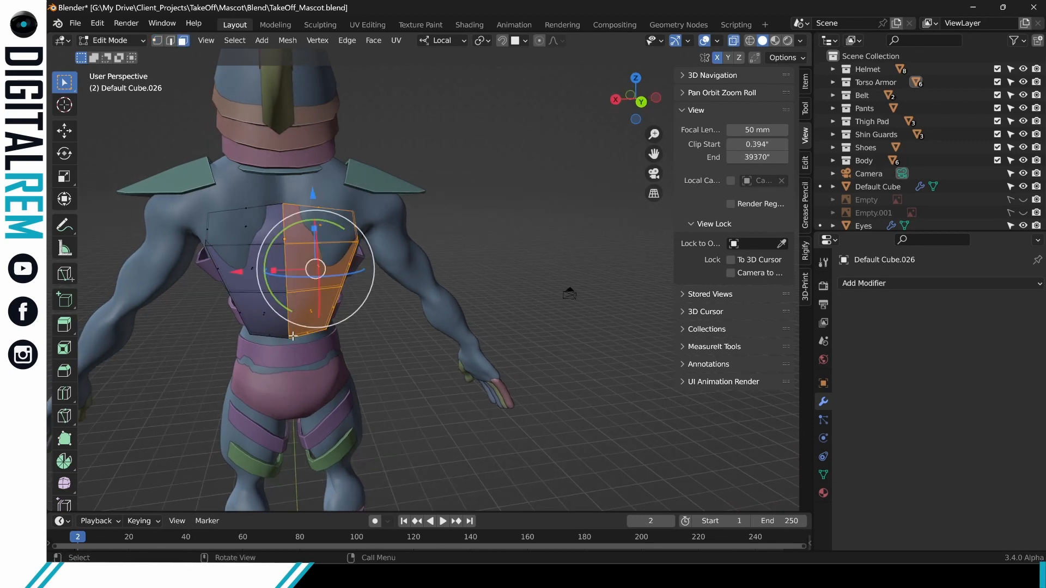
key("x")
left_click(280, 330)
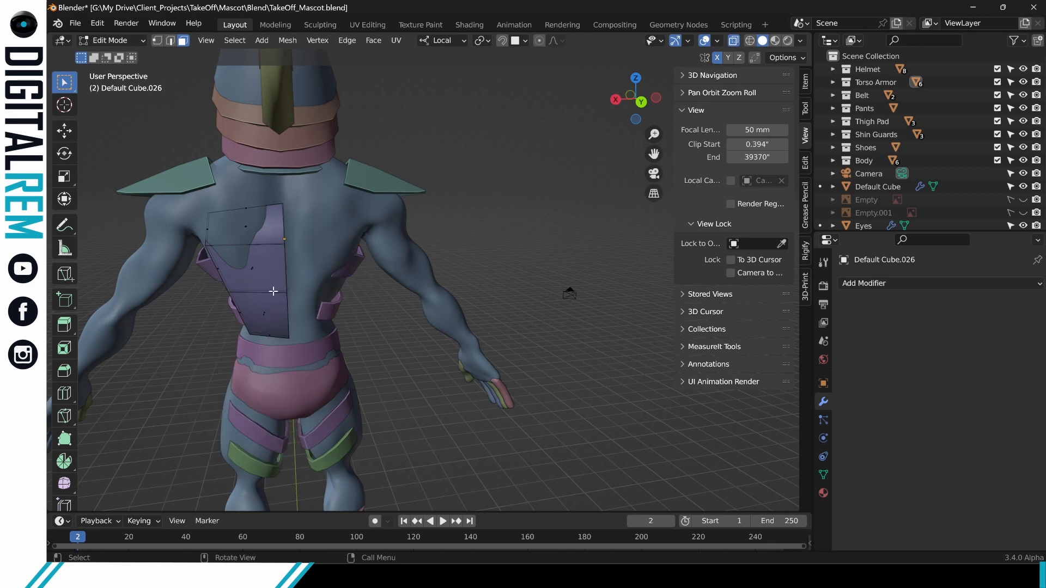
Merge all vertices of the remaining back plate half by distance and return to Object Mode.
key("ctrl+Tab")
left_click(202, 294)
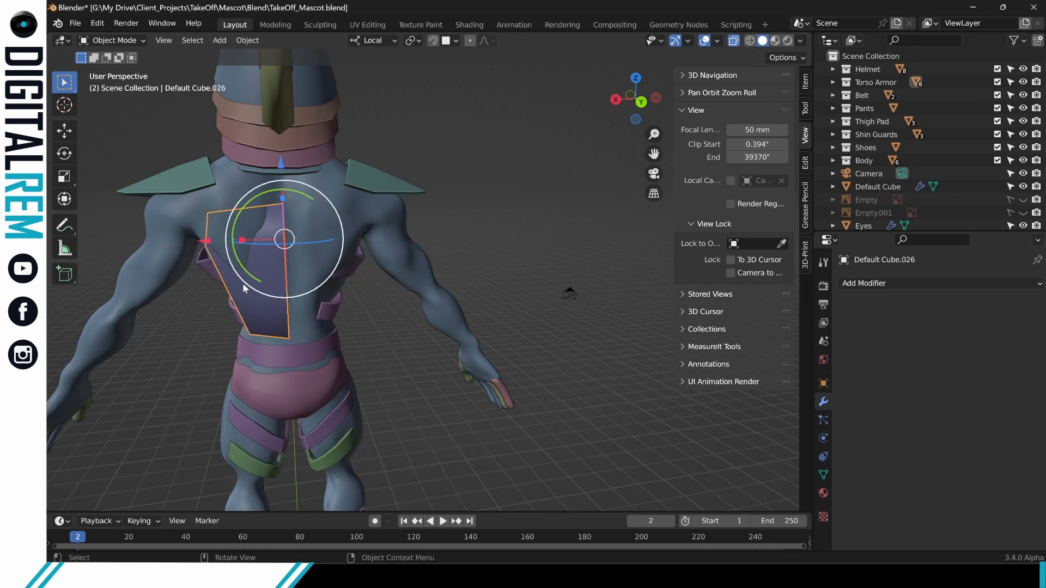
key("ctrl+Tab")
left_click(310, 290)
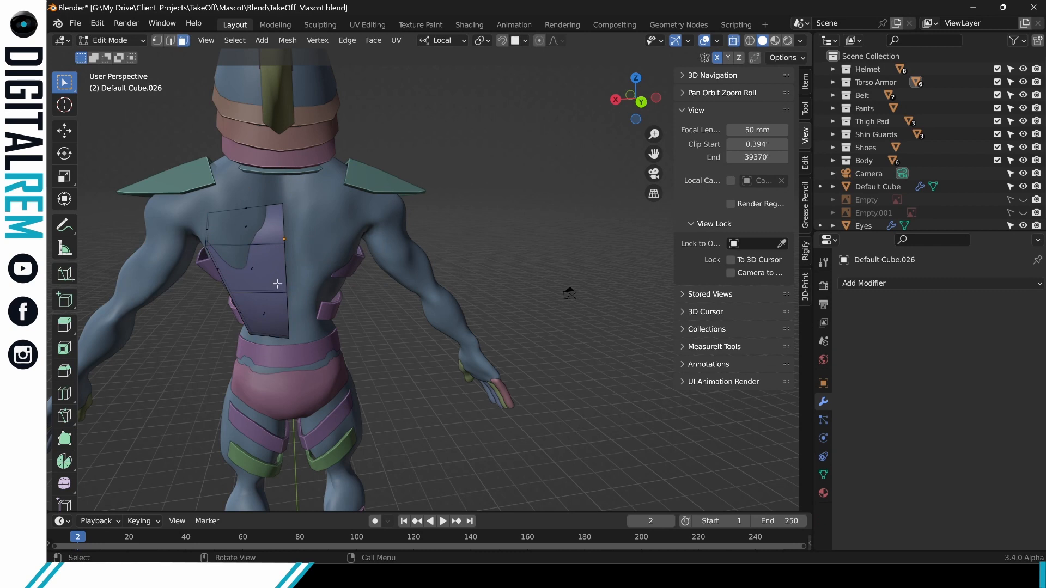
key("ctrl+Tab")
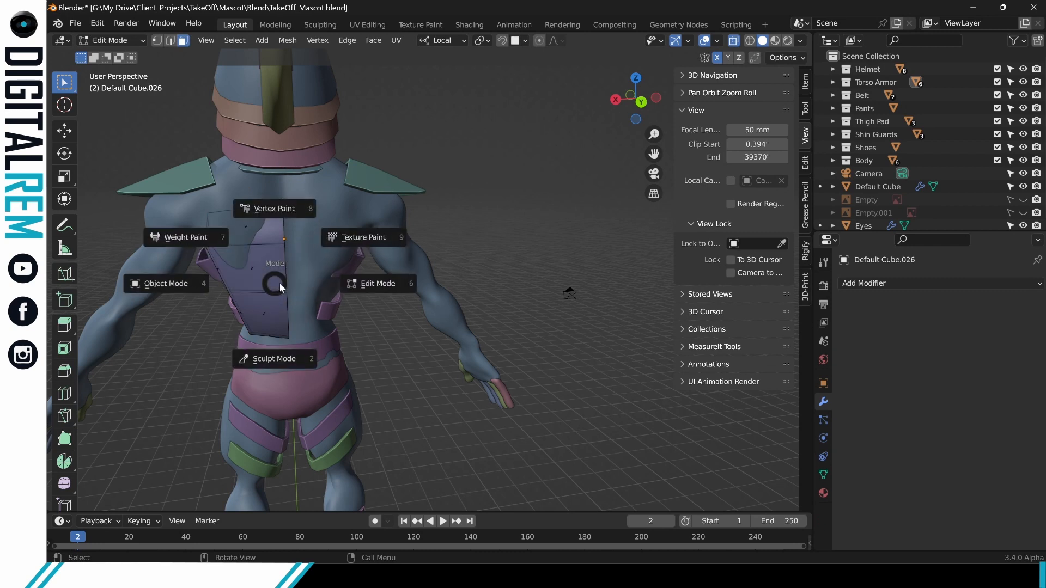
left_click(303, 287)
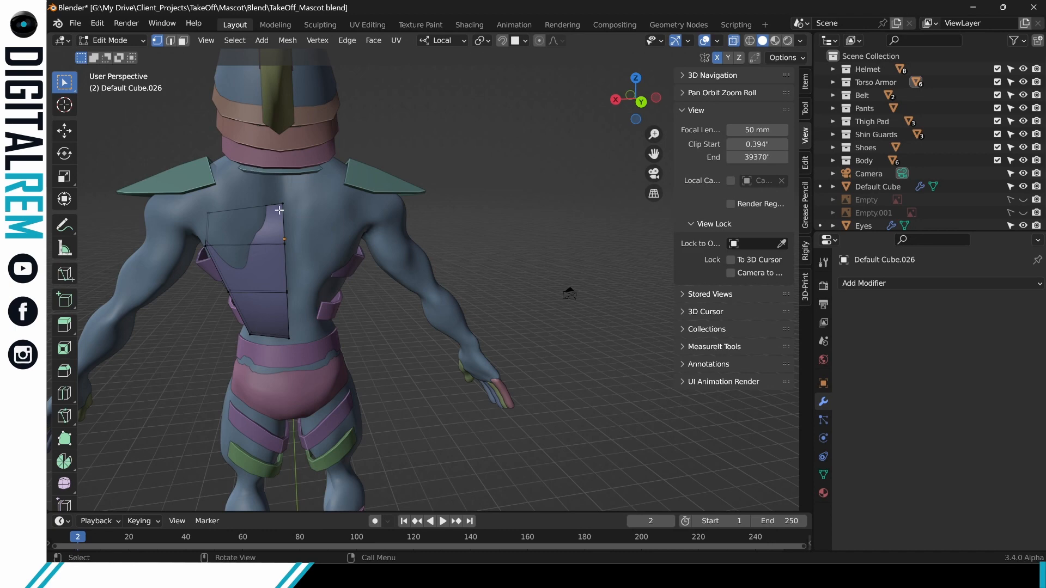
key("a")
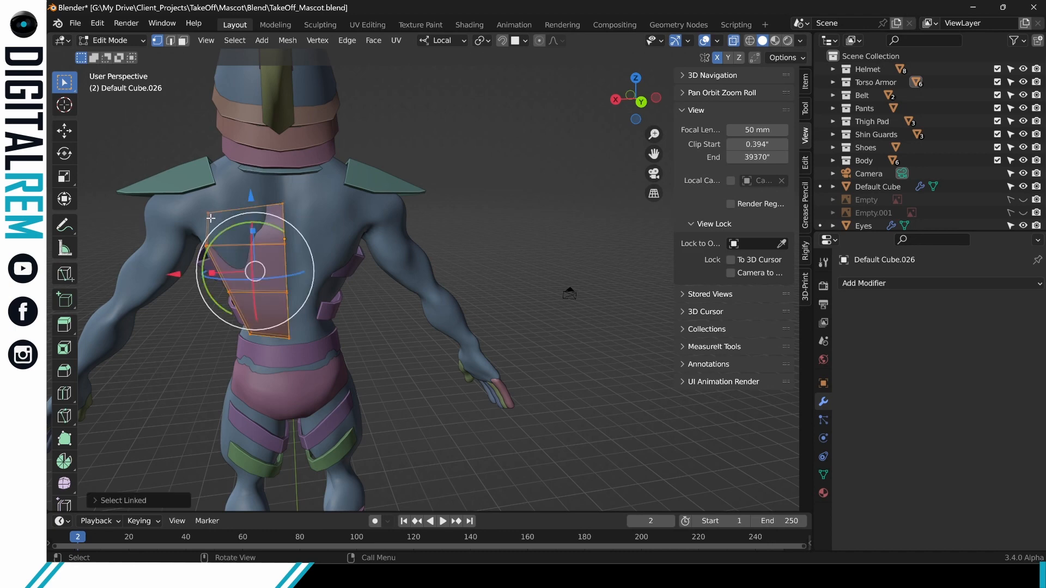
middle_click_drag(210, 218, 247, 245)
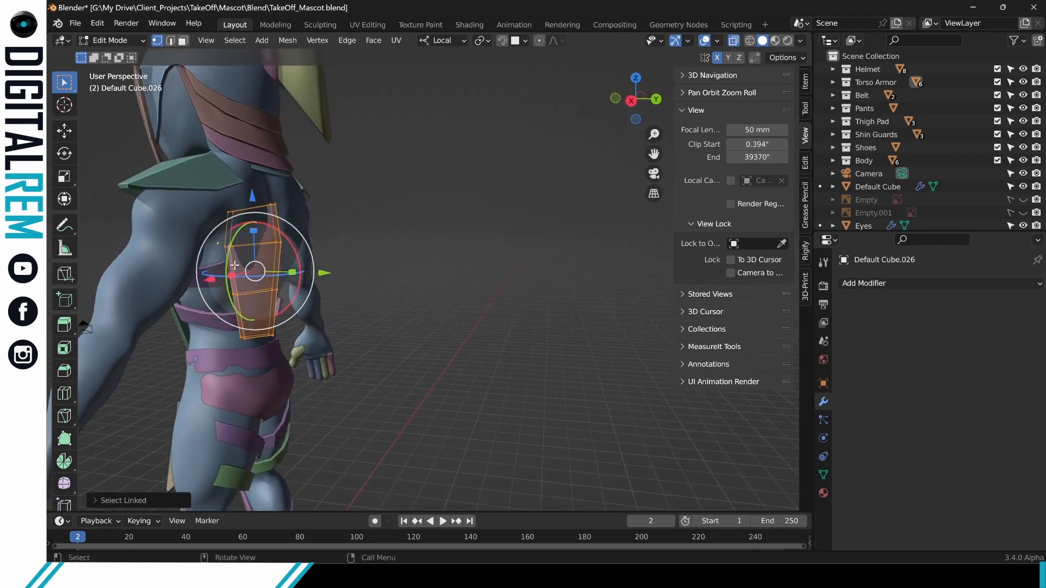
key("m")
left_click(236, 267)
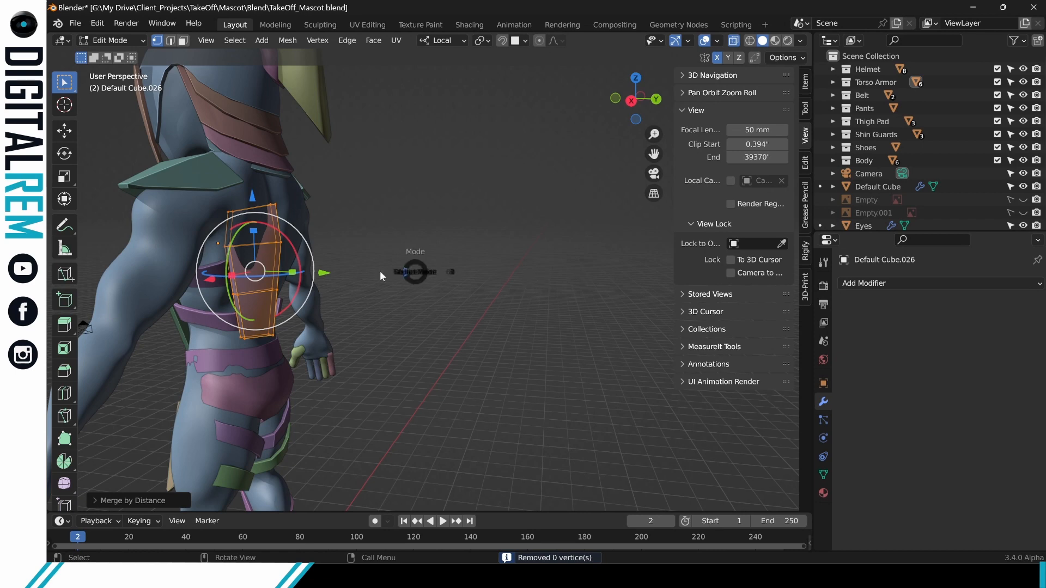
left_click(329, 271)
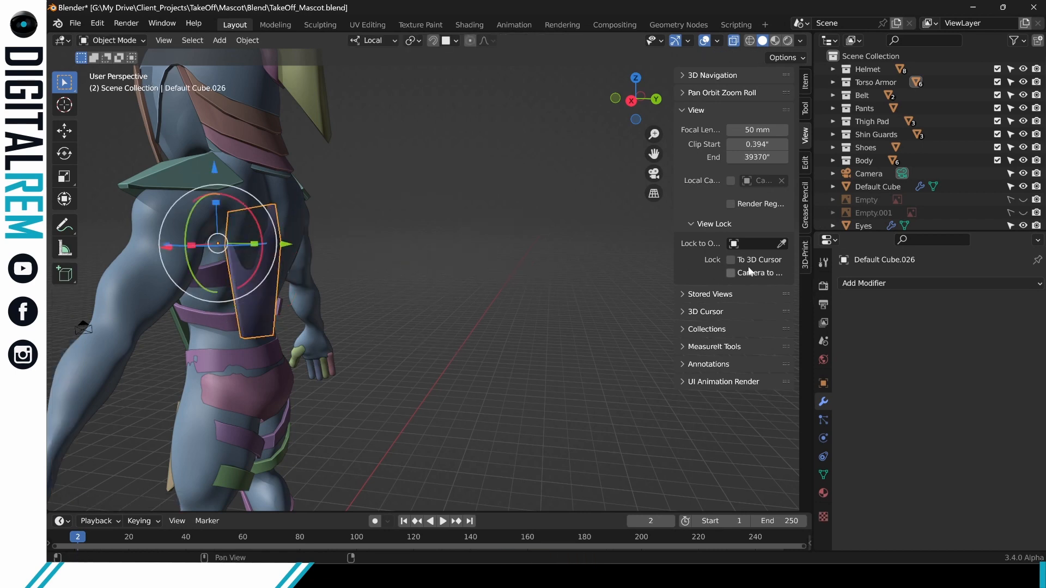
Add a Mirror modifier on the X axis to the back plate half.
left_click(858, 284)
left_click(795, 434)
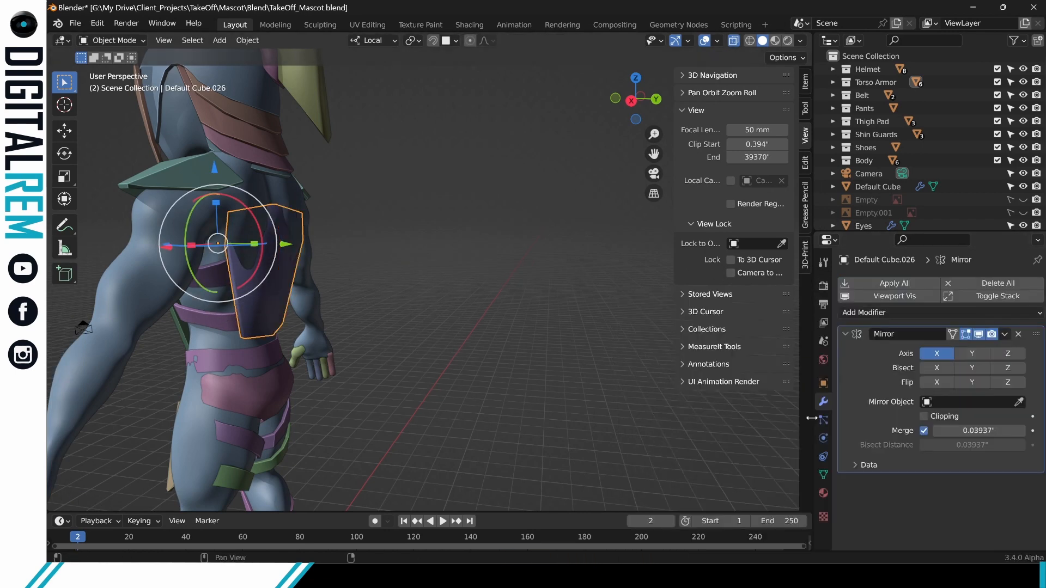
middle_click_drag(562, 318, 387, 302)
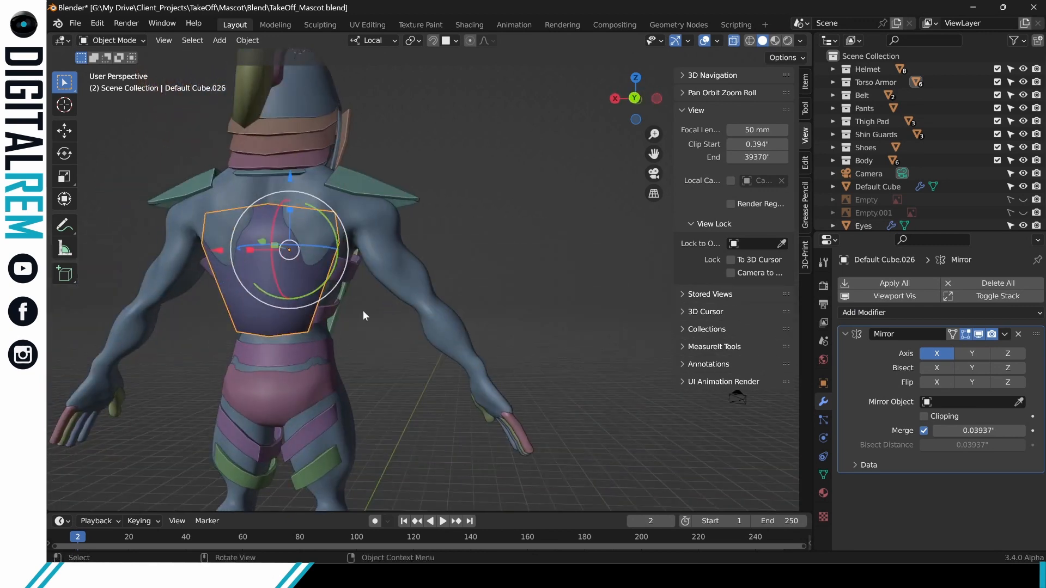
Apply Shade Auto Smooth to the mirrored back plate and enter Edit Mode on it.
right_click(289, 323)
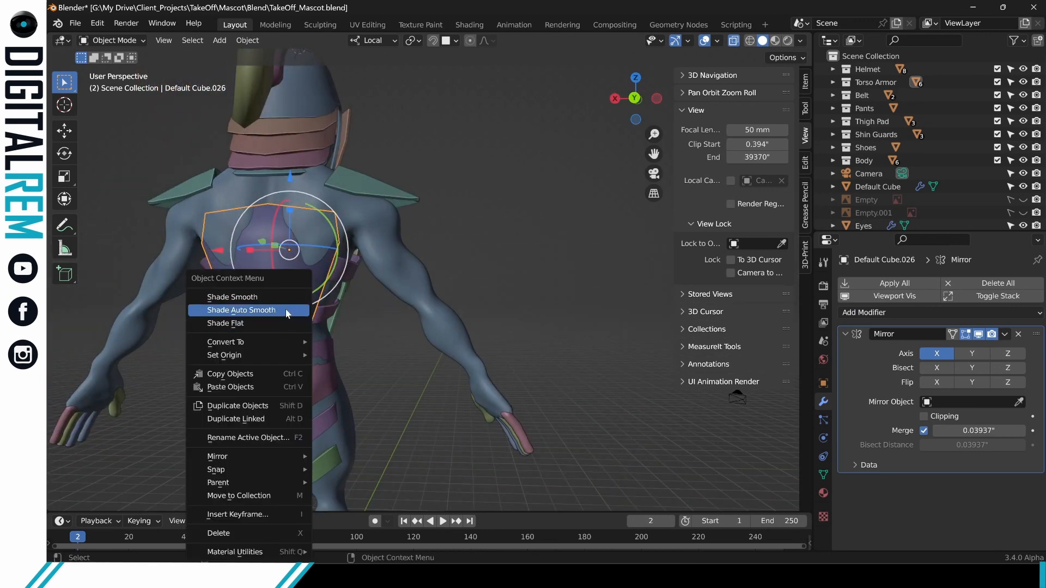
left_click(281, 297)
middle_click_drag(276, 218, 271, 294)
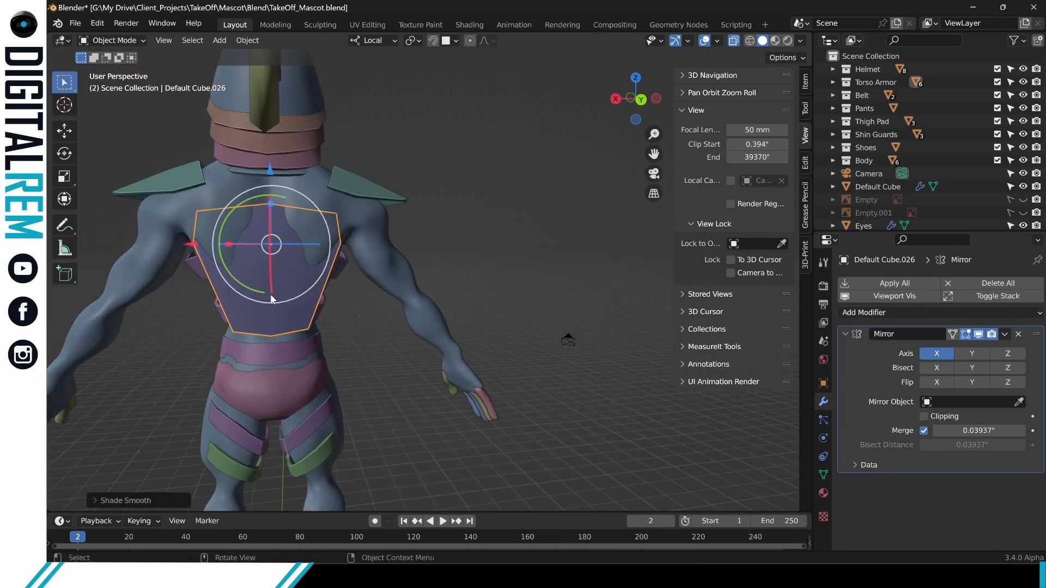
key("ctrl+Tab")
left_click(299, 293)
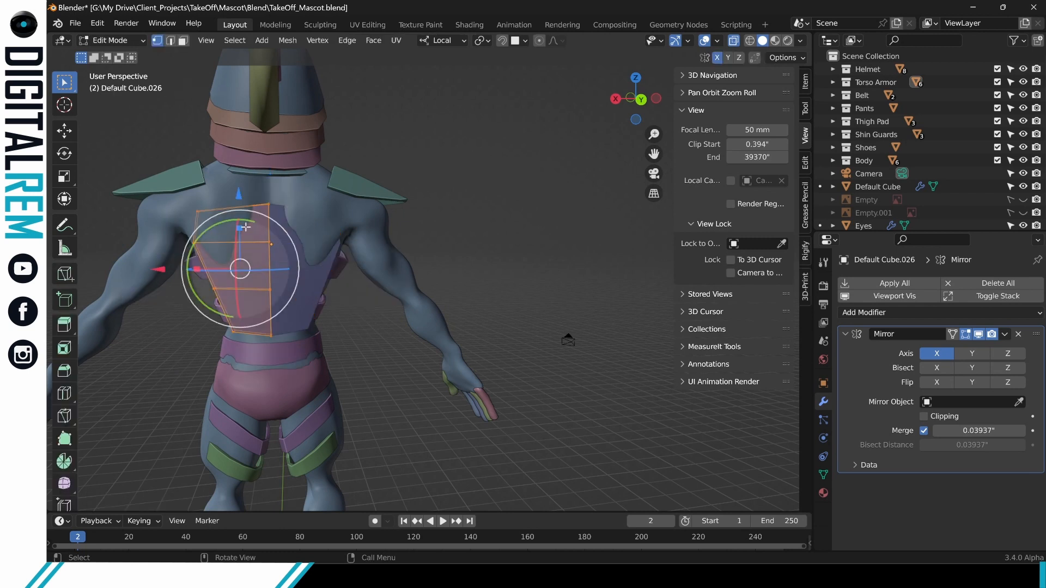
Try raising the whole back plate about 6 inches along local Z, and undo the move.
key("g")
key("z")
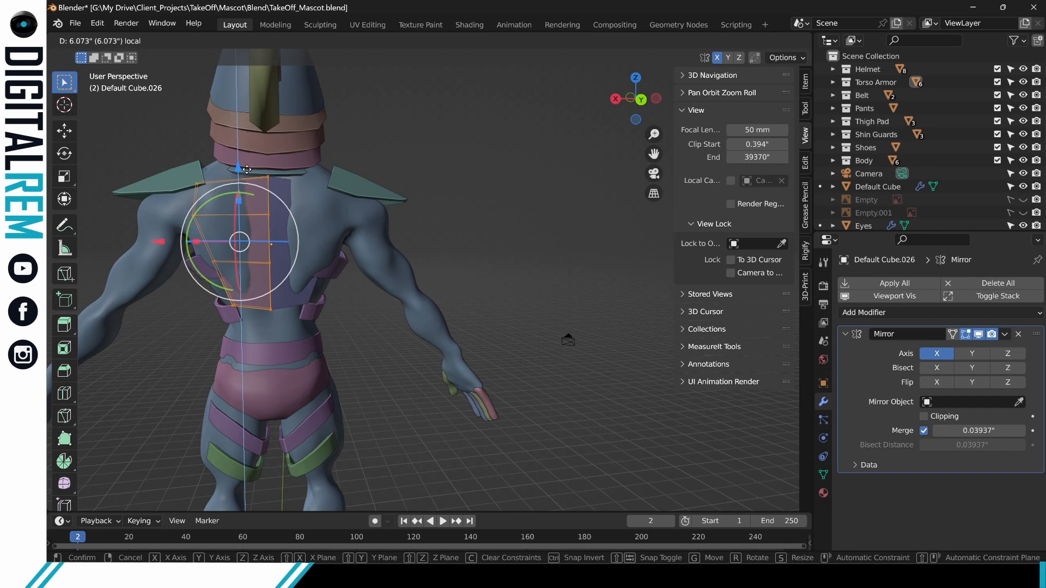
left_click(245, 169)
middle_click_drag(245, 169, 396, 190)
key("ctrl+z")
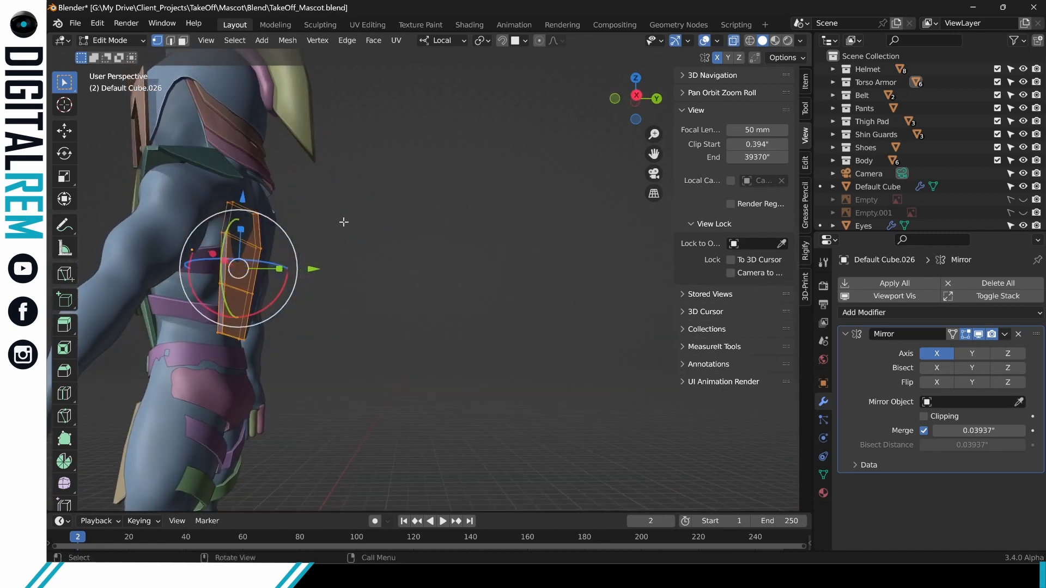
Move the back plate's top vertices about 1.8 inches outward along local Y, using proportional editing with a size of about 26.9 inches.
scroll(343, 221, "up", 1)
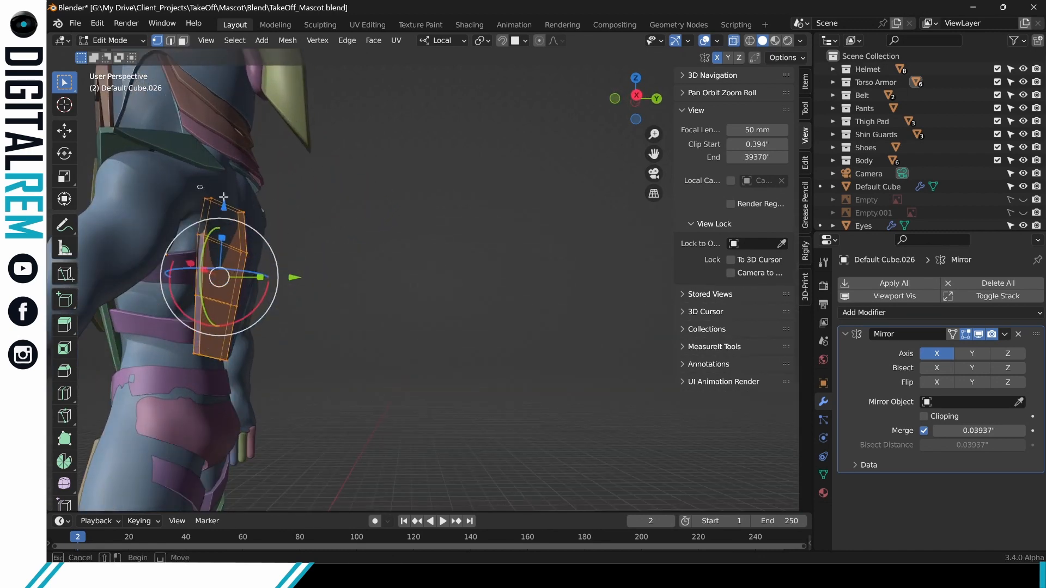
left_click_drag(269, 215, 270, 213)
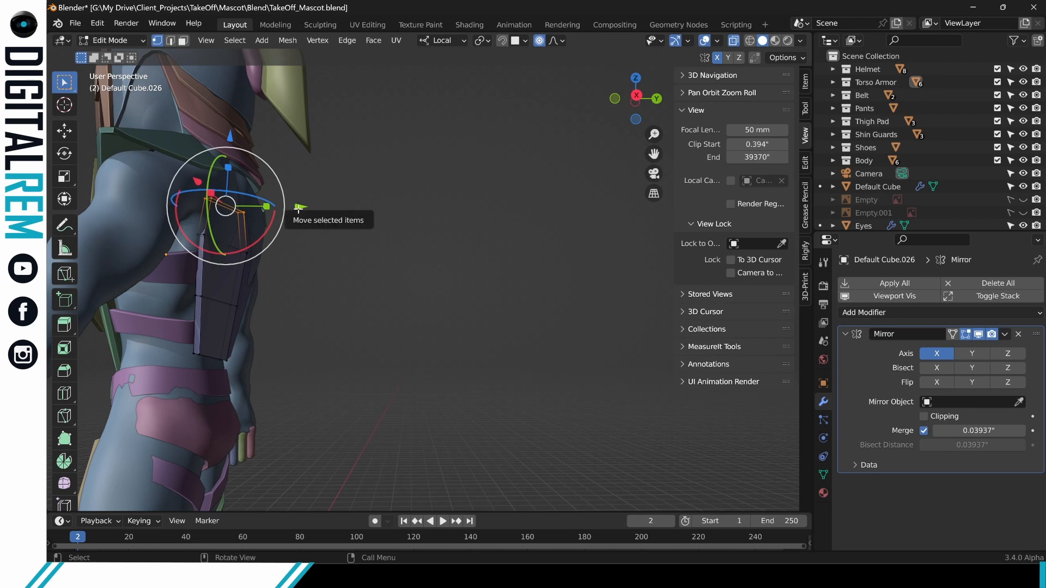
left_click_drag(297, 208, 309, 214)
scroll(305, 211, "down", 2)
scroll(310, 214, "down", 1)
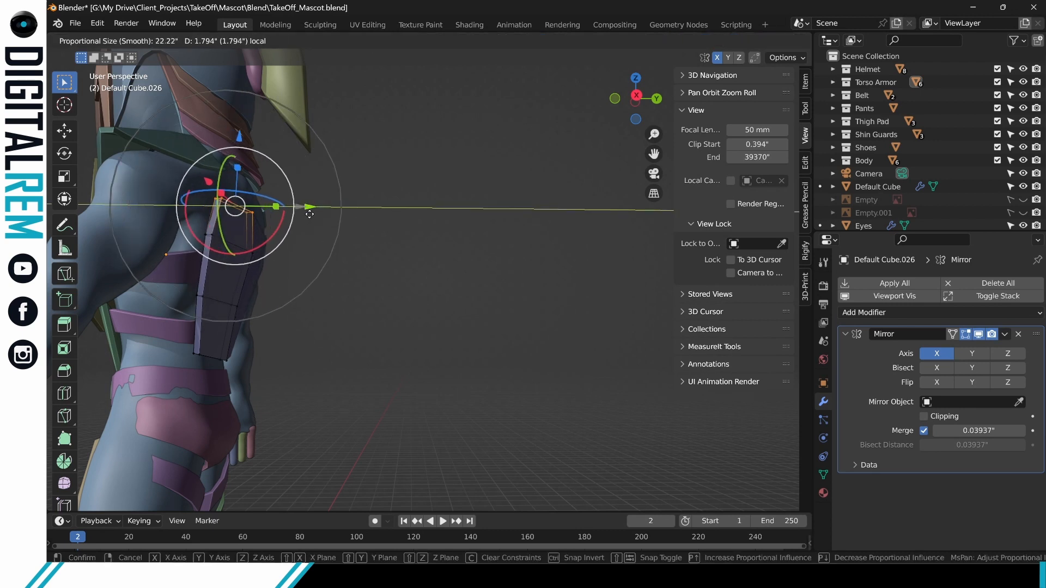
scroll(309, 214, "down", 2)
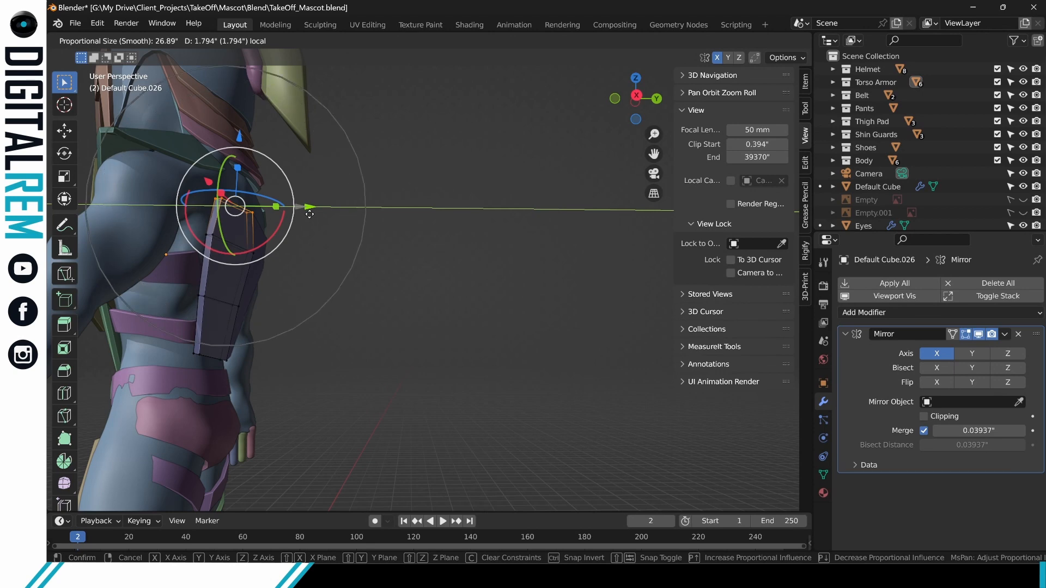
left_click_drag(309, 214, 309, 214)
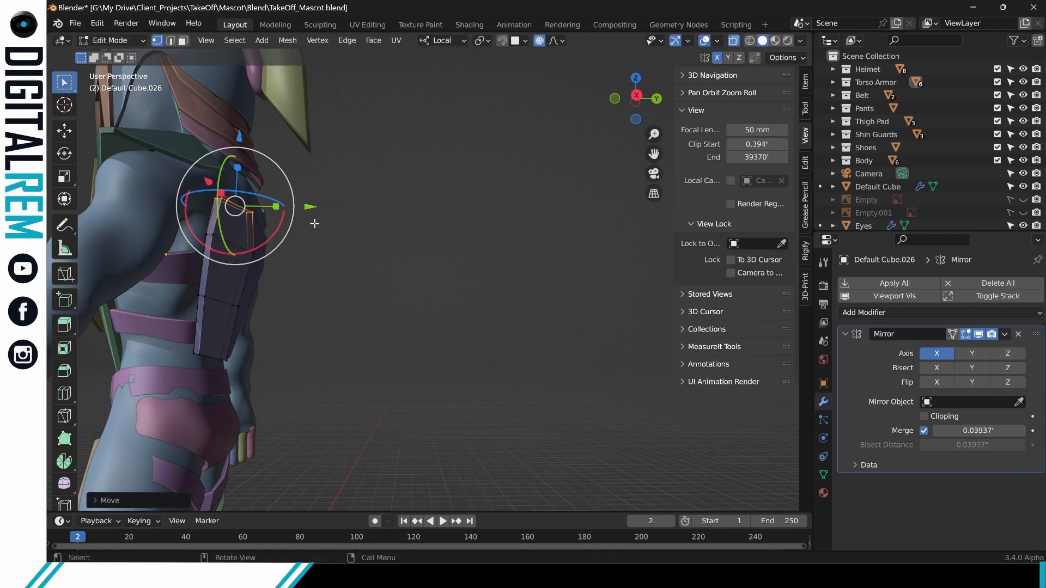
Raise the back plate's top vertices slightly along local Z toward the neck with proportional editing.
middle_click_drag(309, 214, 380, 238)
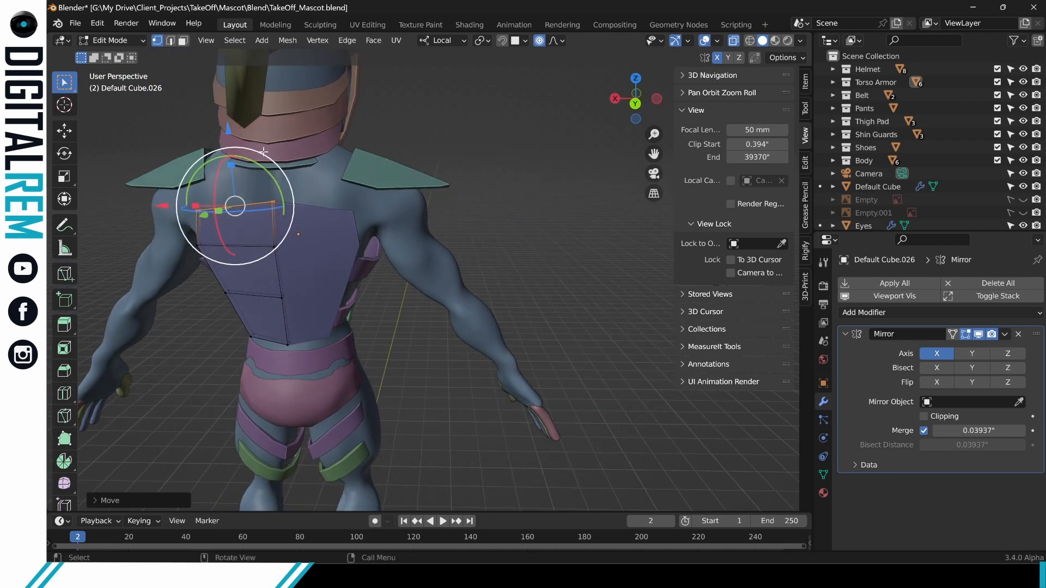
left_click_drag(234, 133, 232, 109)
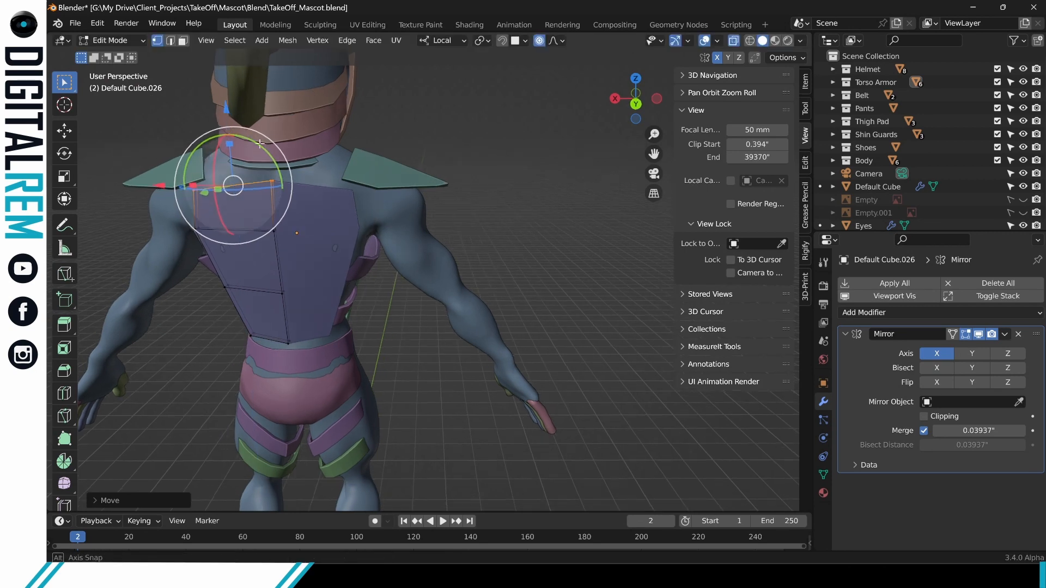
Shift the back plate's bottom edge vertices slightly toward the body along local Y with a reduced proportional editing range, and deselect them.
middle_click_drag(232, 109, 228, 198)
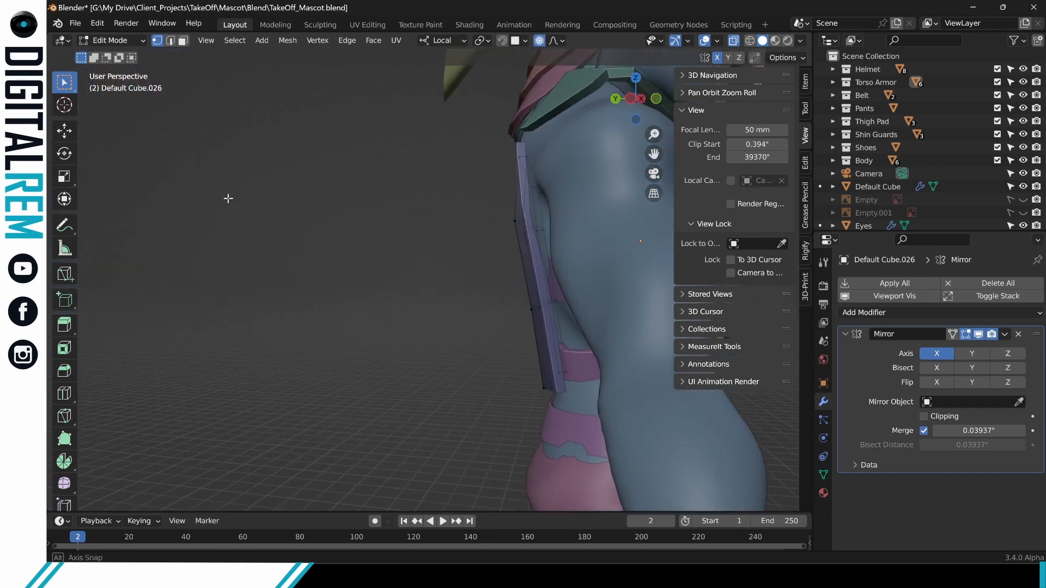
middle_click_drag(331, 241, 443, 237, "shift")
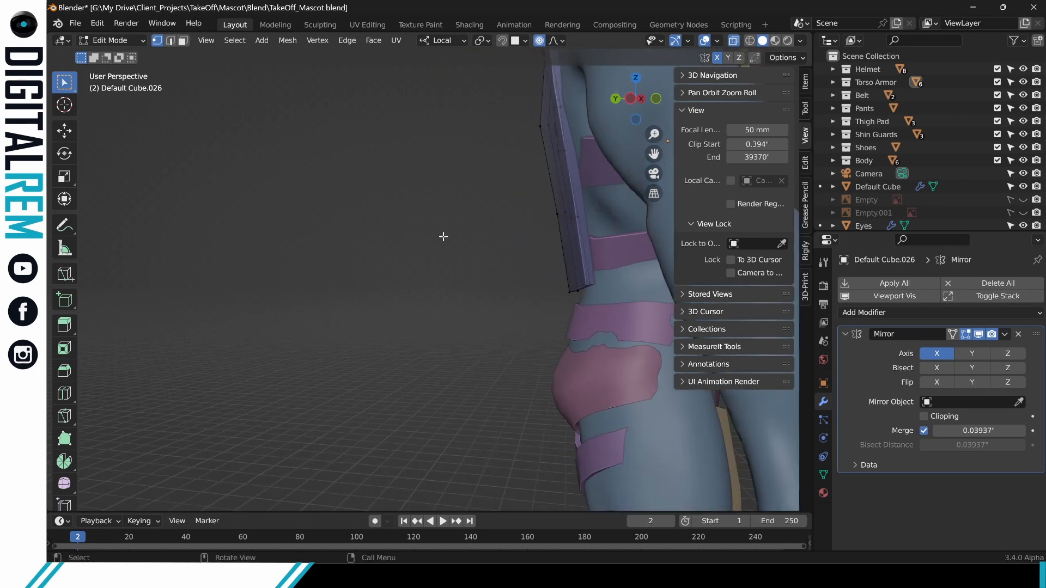
left_click_drag(524, 251, 605, 302)
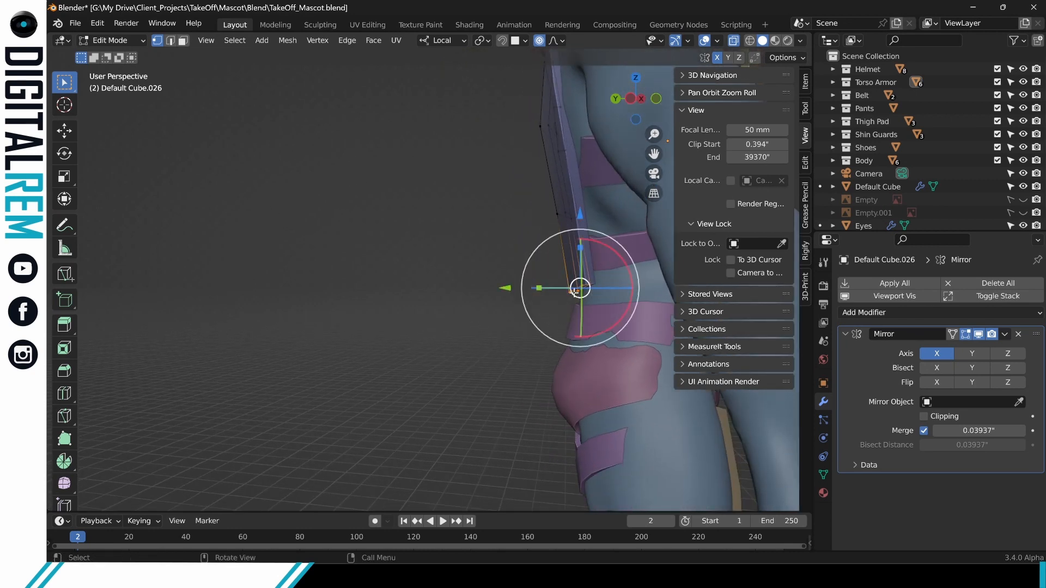
left_click_drag(505, 288, 508, 287)
scroll(510, 288, "up", 7)
scroll(510, 288, "up", 1)
left_click(491, 280)
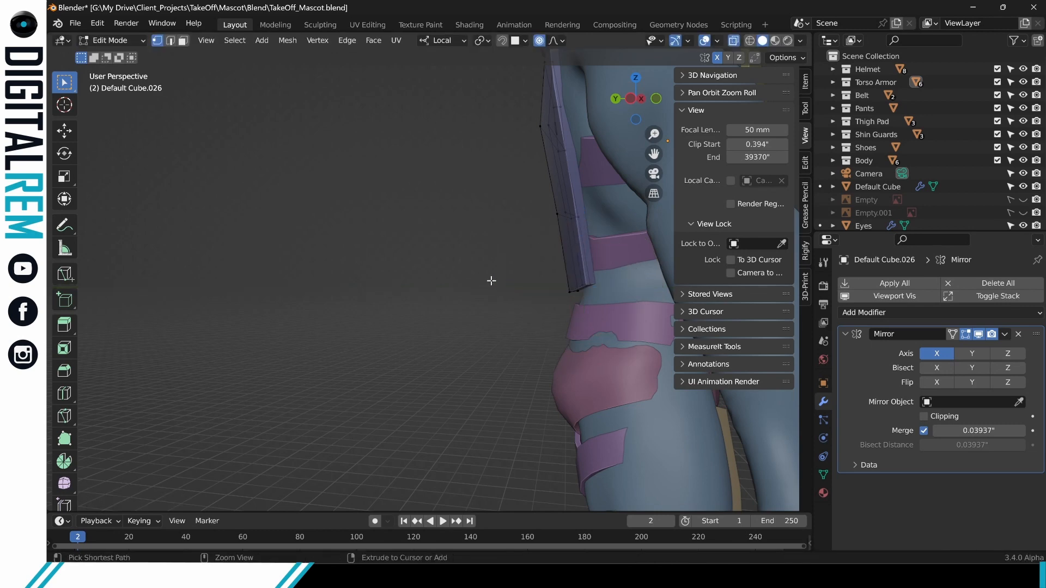
Select the back plate's vertex row just below its top edge and shift it slightly outward along local Y.
middle_click_drag(491, 272, 539, 227)
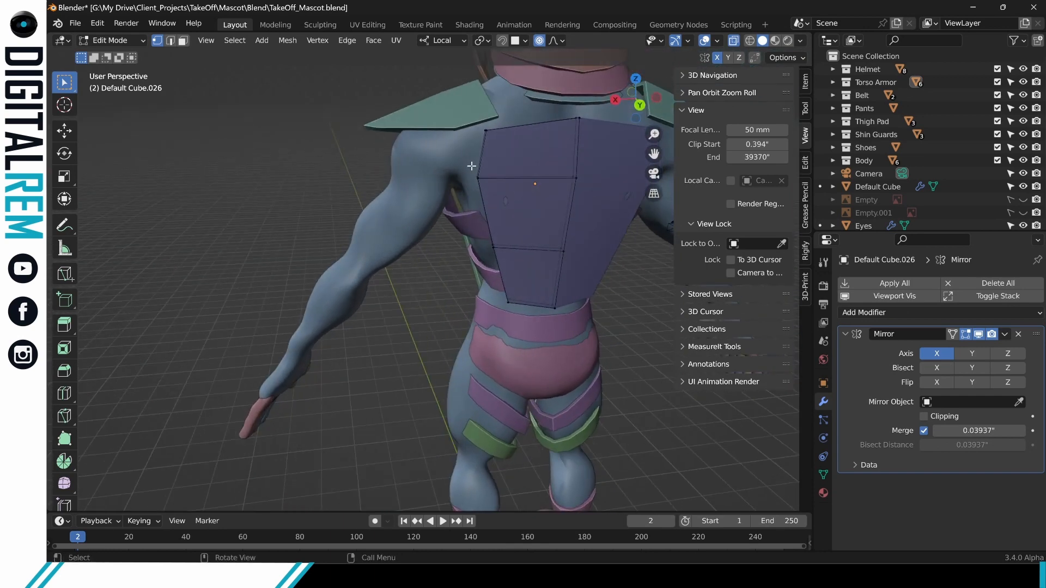
left_click_drag(471, 166, 592, 190)
mouse_move(592, 189)
middle_mouse_down()
mouse_move(582, 217)
mouse_move(584, 185)
middle_mouse_up()
left_click_drag(585, 183, 589, 184)
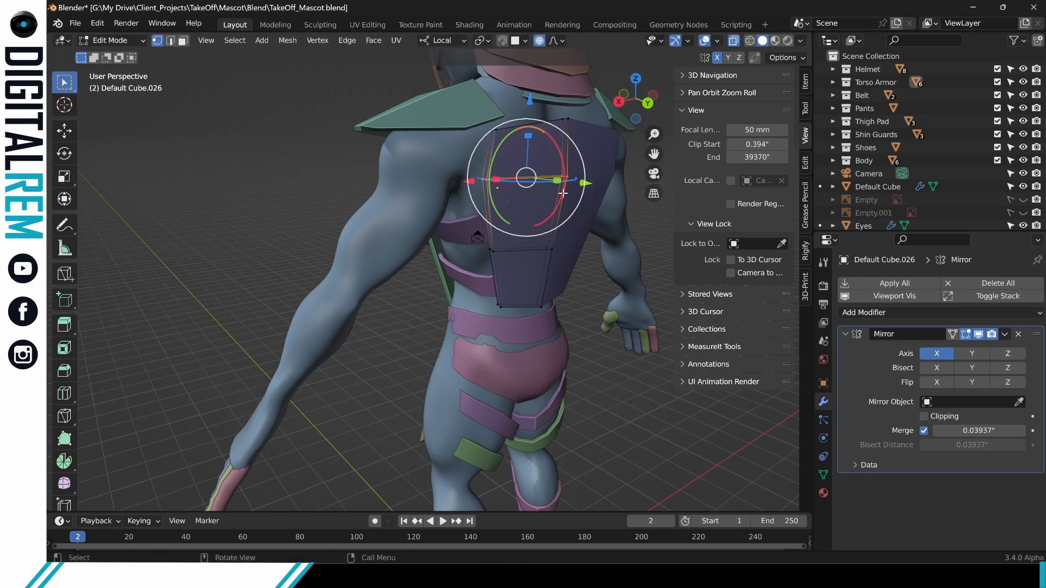
Add the lower middle vertex row to the selection and nudge both middle rows of the back plate slightly outward from the body.
middle_click_drag(563, 191, 574, 165)
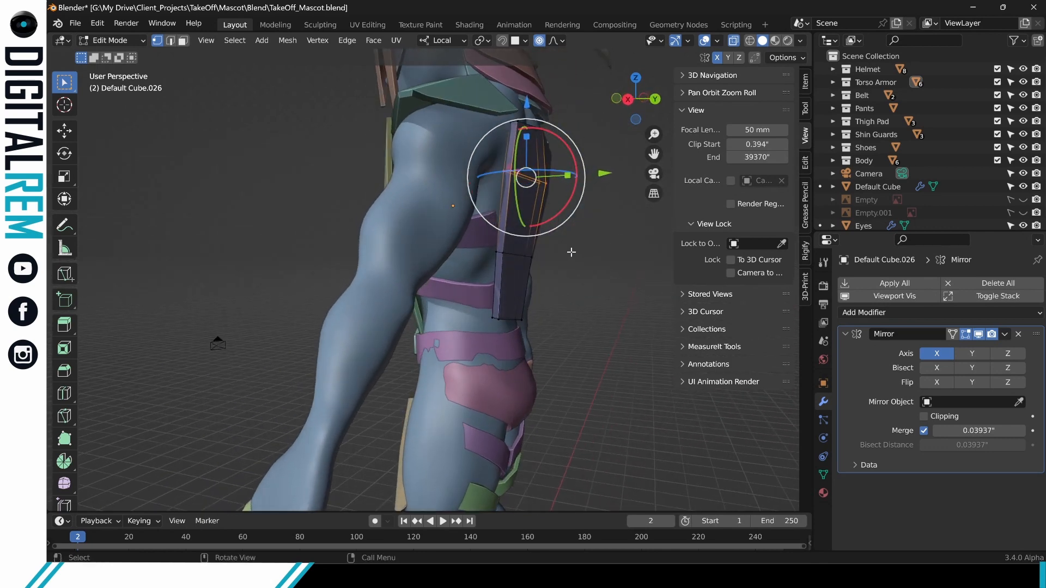
key("b")
left_click_drag(482, 270, 520, 265)
key("b")
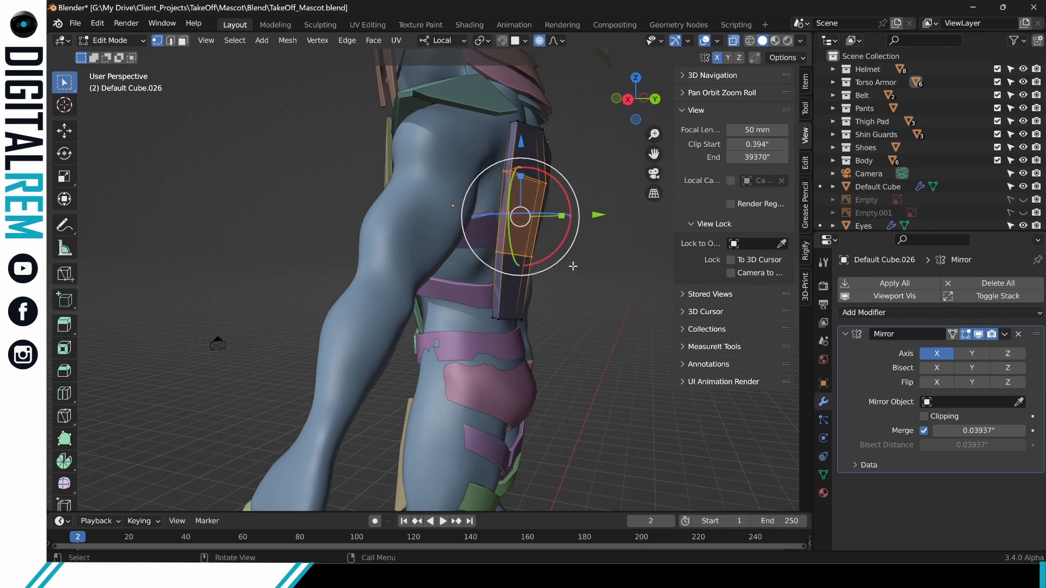
middle_click_drag(573, 265, 603, 213)
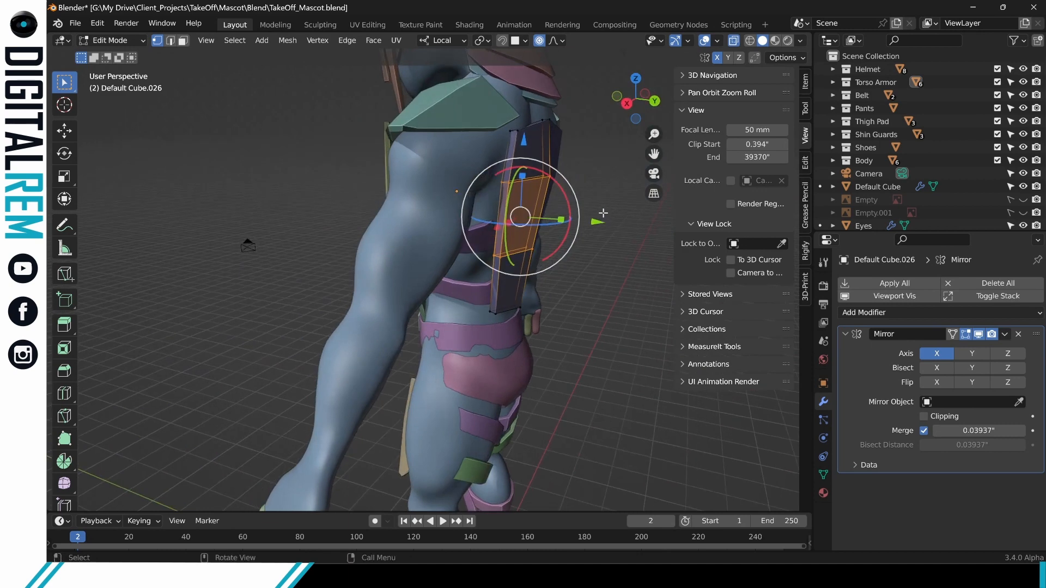
key("g")
left_click(600, 222)
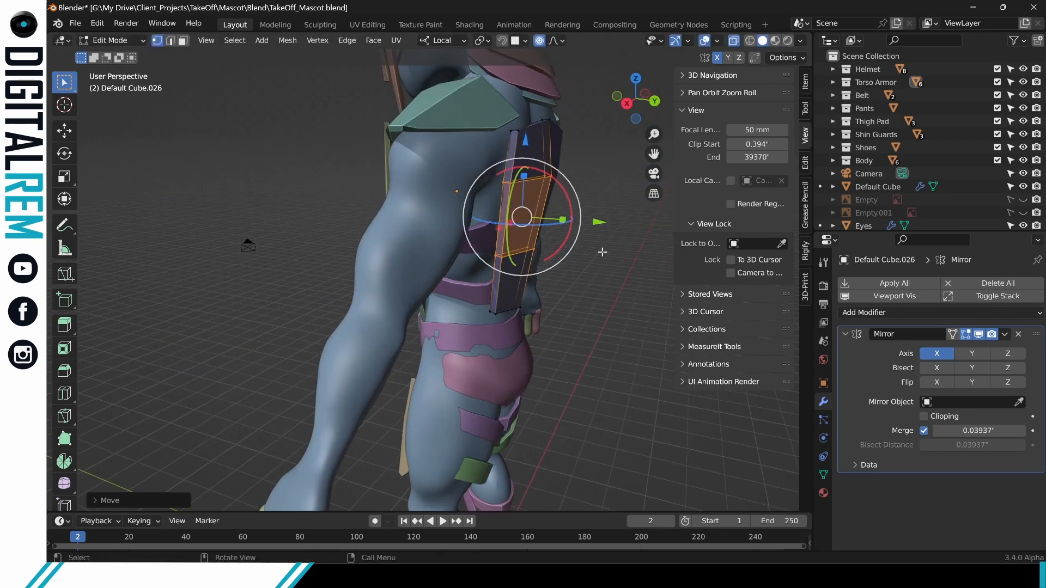
Return to Object Mode, deselect the back plate and save the file.
left_click(430, 236)
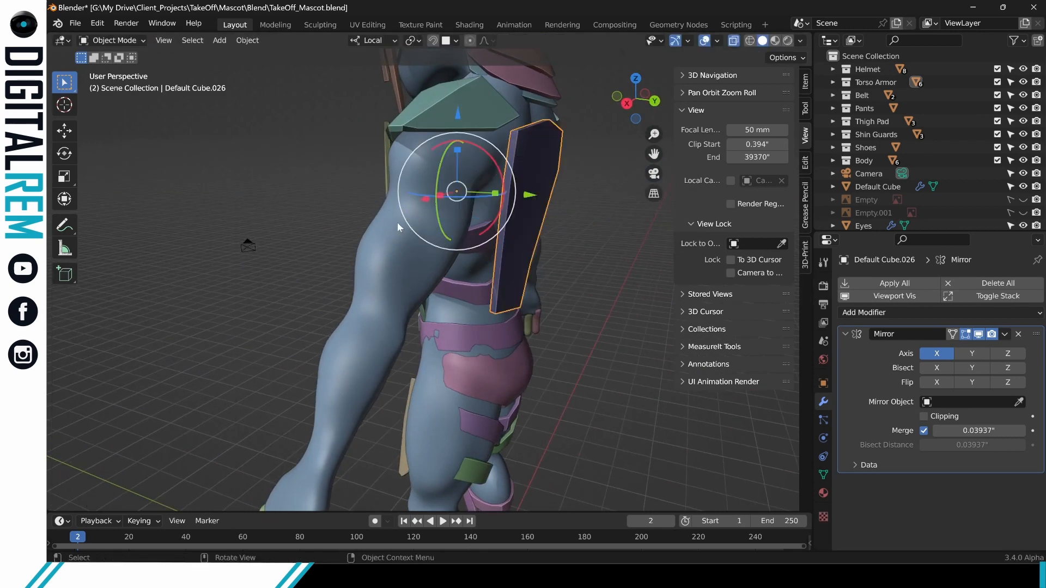
left_click(298, 198)
middle_click_drag(355, 191, 405, 174)
scroll(405, 175, "down", 3)
key("ctrl+s")
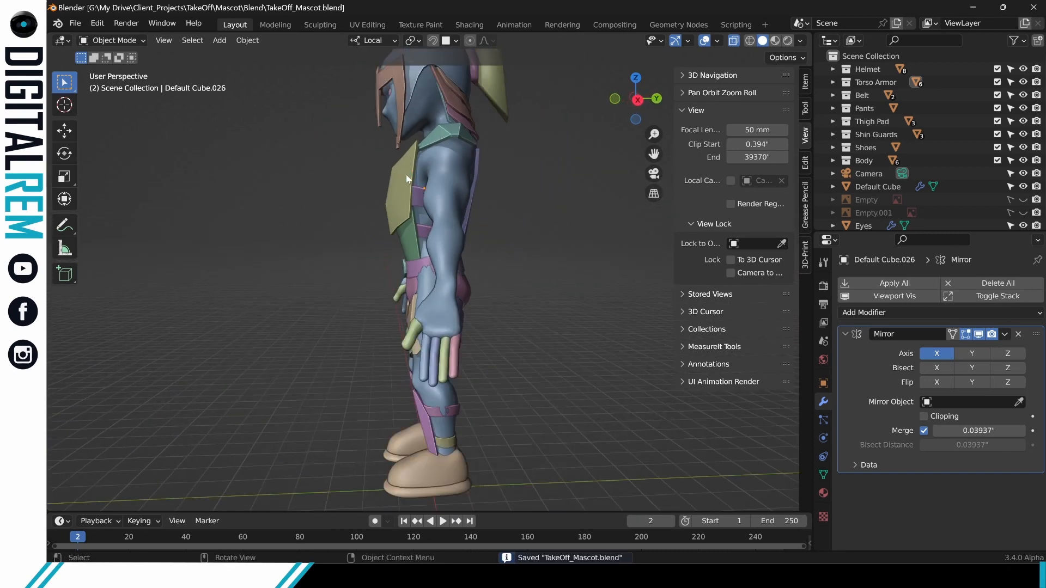
Select the upper side strap beneath the back plate and enter Edit Mode on it.
middle_click_drag(460, 191, 377, 206)
scroll(403, 207, "up", 2)
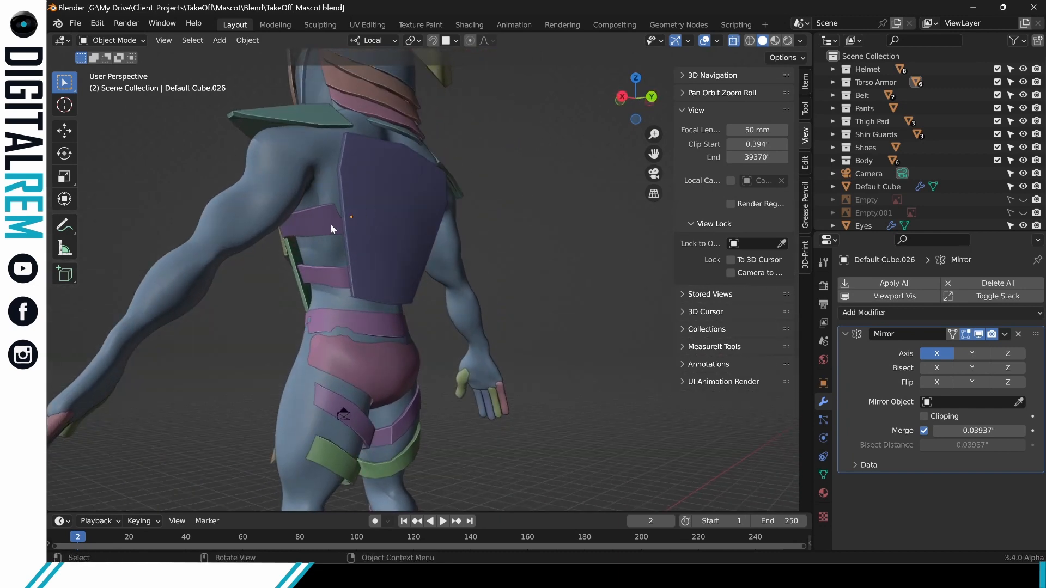
left_click(331, 225)
key("ctrl+Tab")
left_click(393, 223)
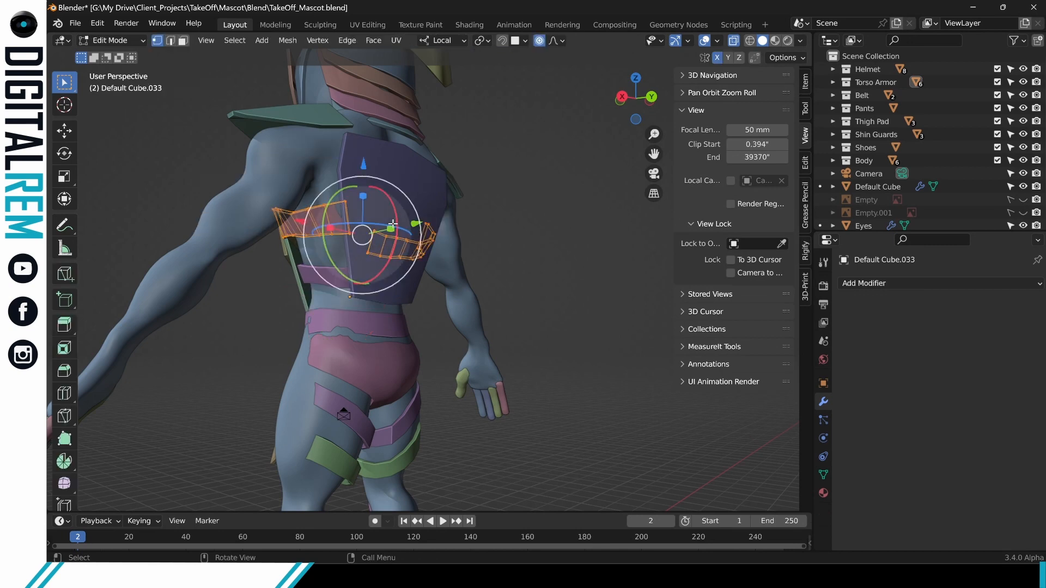
In face selection mode, select the whole strap piece on the character's right side and delete its faces.
scroll(392, 223, "up", 4)
middle_click_drag(393, 223, 216, 292)
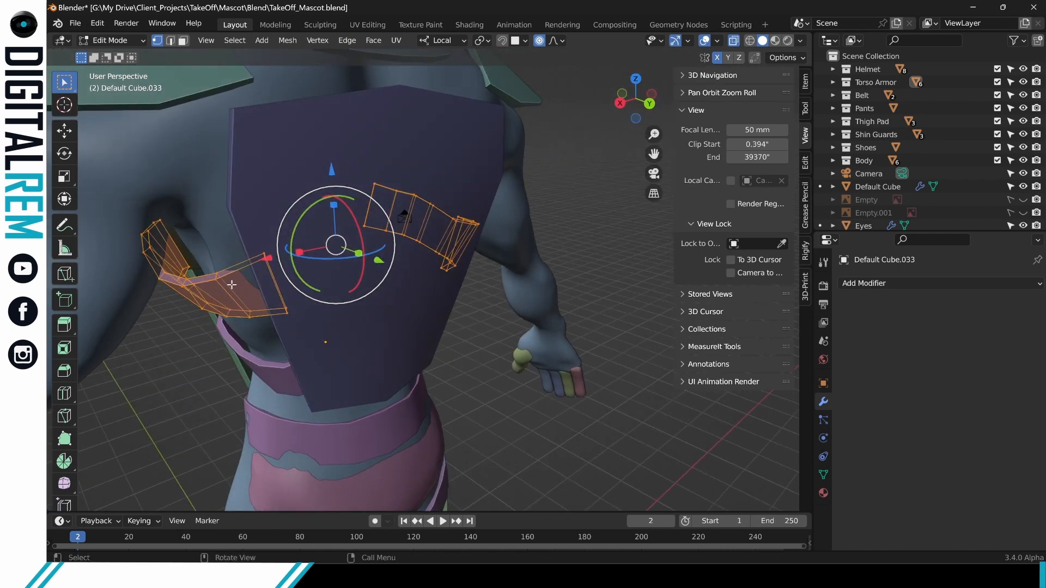
middle_click_drag(248, 271, 443, 259)
middle_click_drag(464, 251, 406, 244)
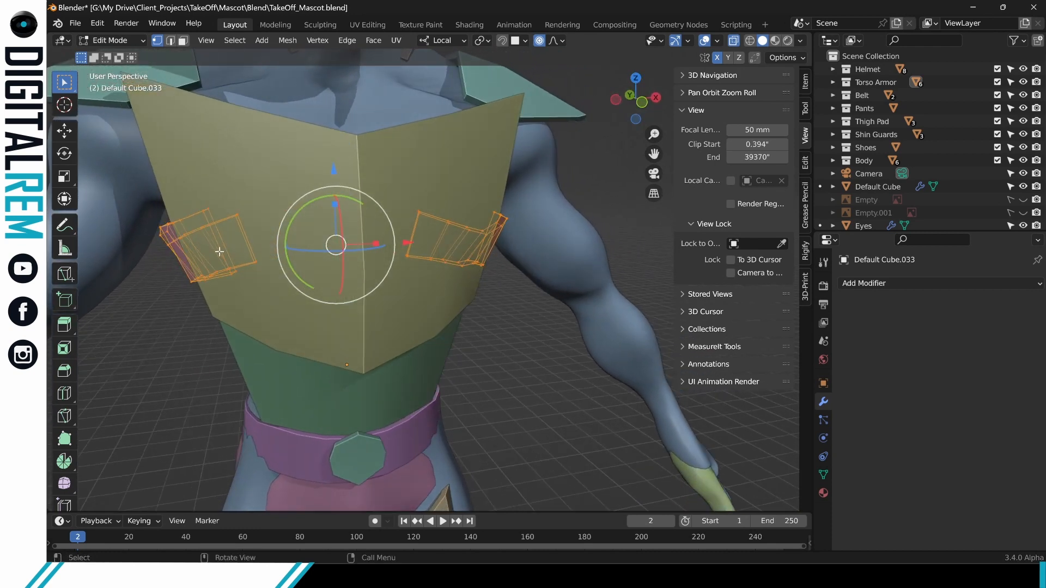
middle_click_drag(219, 252, 266, 261)
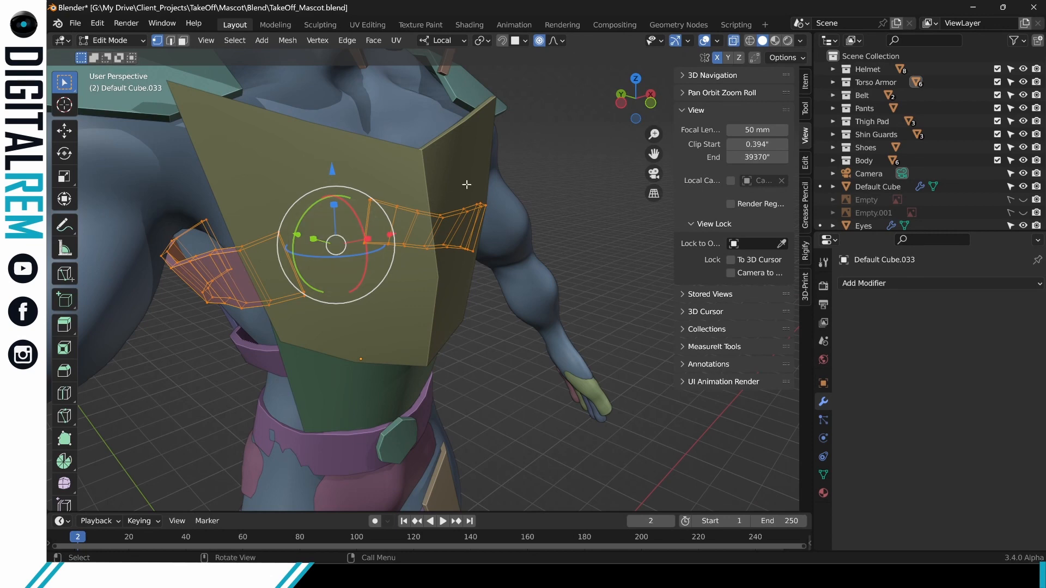
middle_click_drag(466, 184, 394, 177)
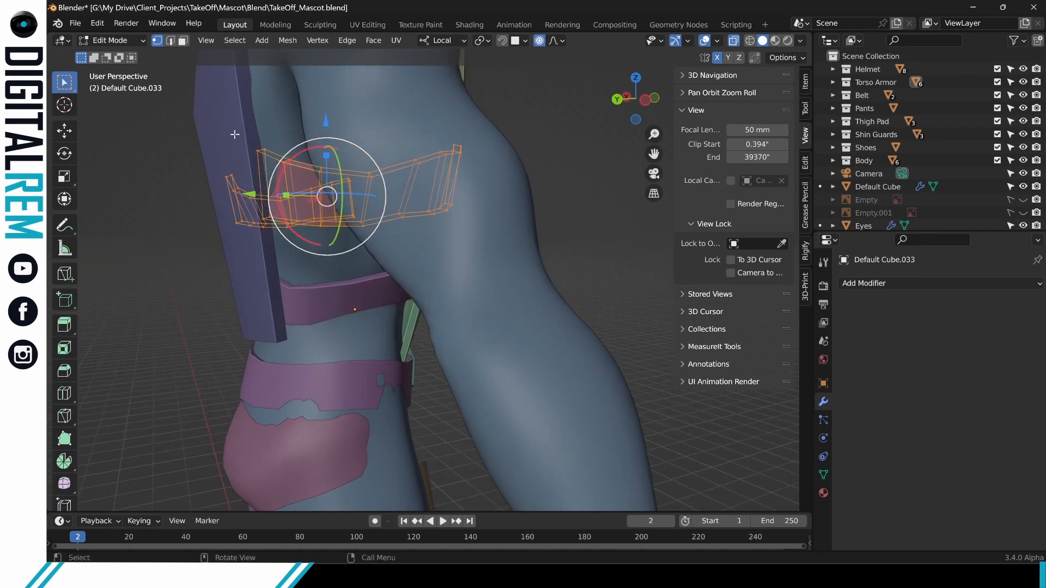
middle_click_drag(278, 156, 189, 195)
key("ctrl+Tab")
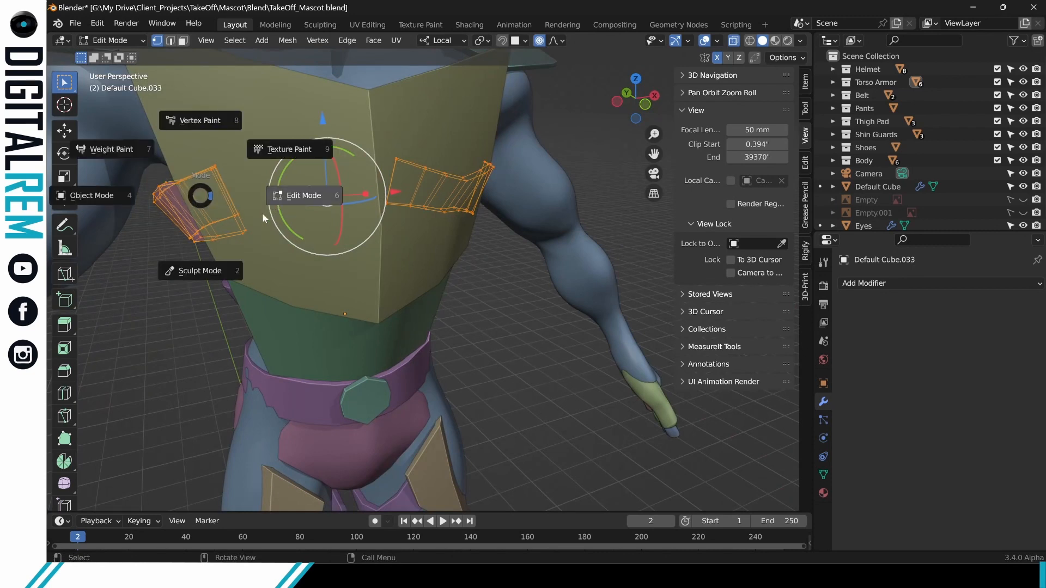
left_click(275, 201)
left_click(183, 40)
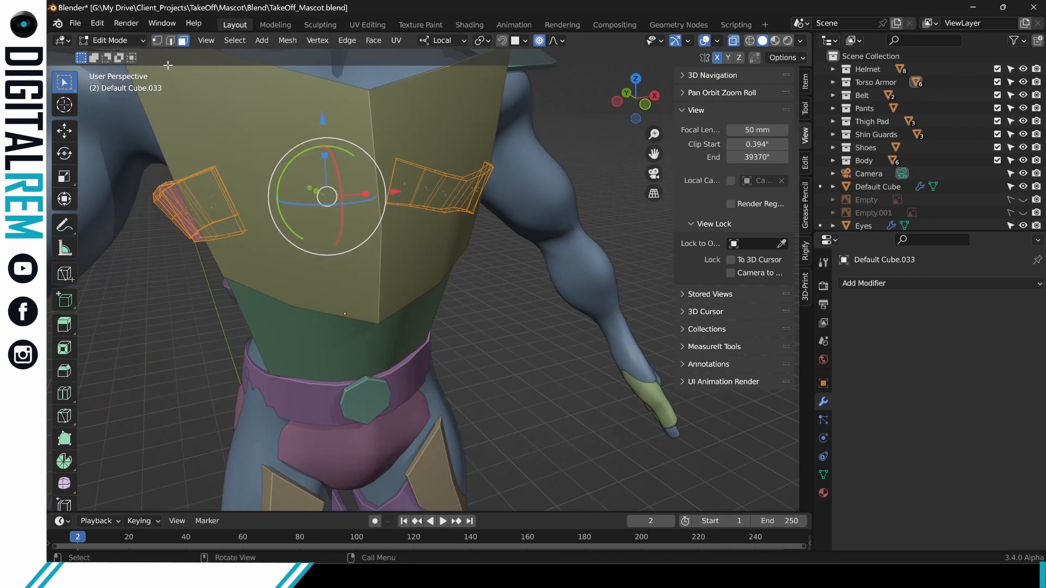
left_click(197, 215)
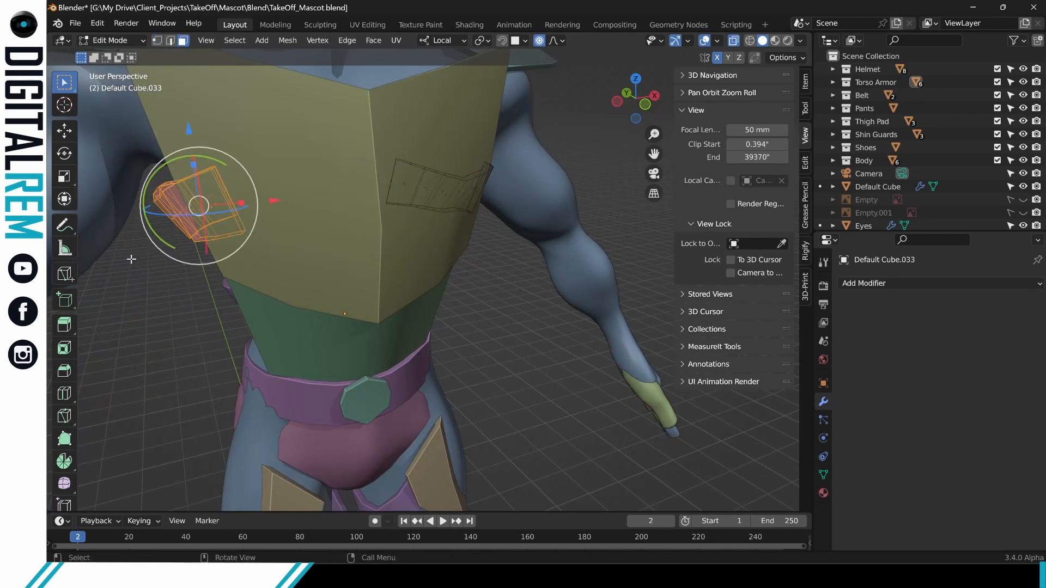
key("x")
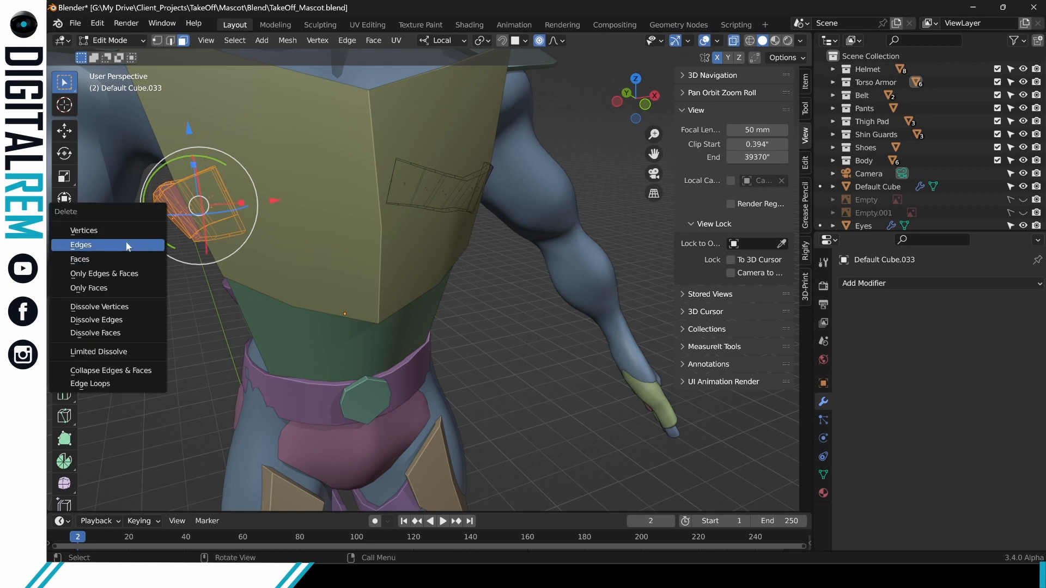
left_click(109, 258)
In vertex selection mode, select the upper vertices at the rear end of the remaining upper side strap, beside the back plate.
middle_click_drag(123, 256, 221, 180)
scroll(211, 193, "up", 2)
middle_click_drag(289, 178, 454, 196)
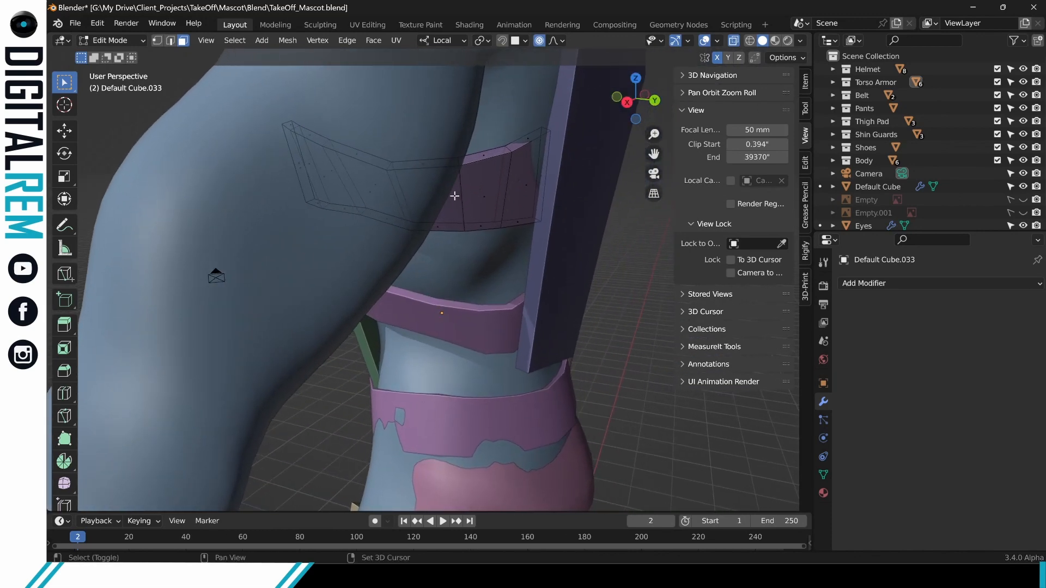
left_click(542, 178)
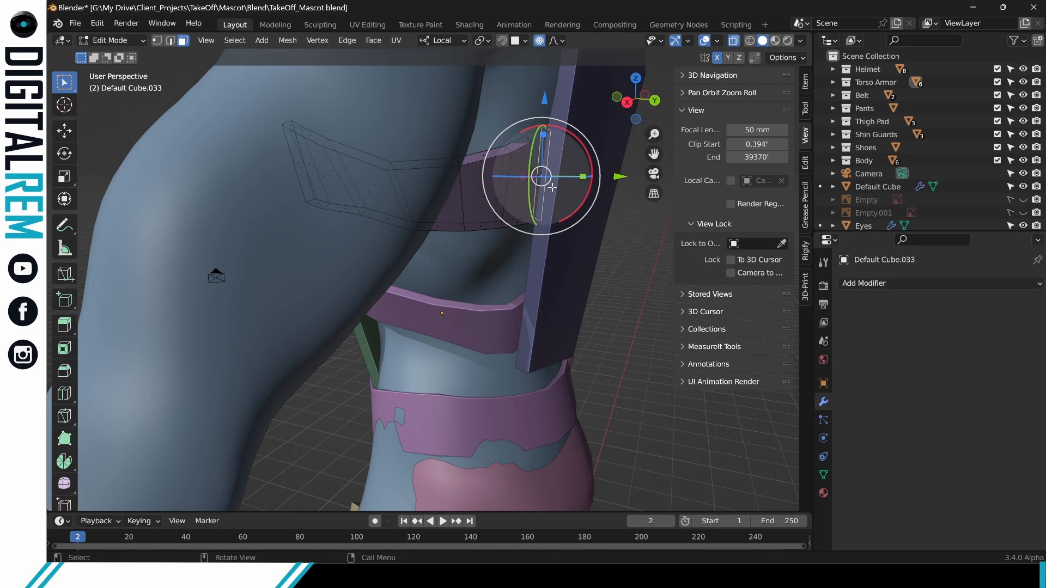
middle_click_drag(561, 196, 577, 140)
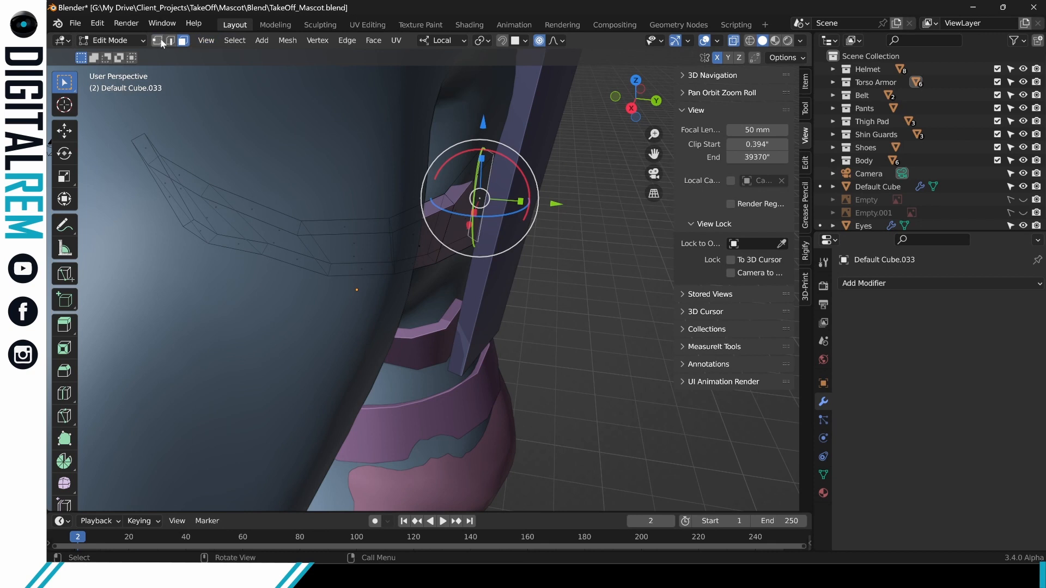
left_click_drag(533, 129, 463, 168)
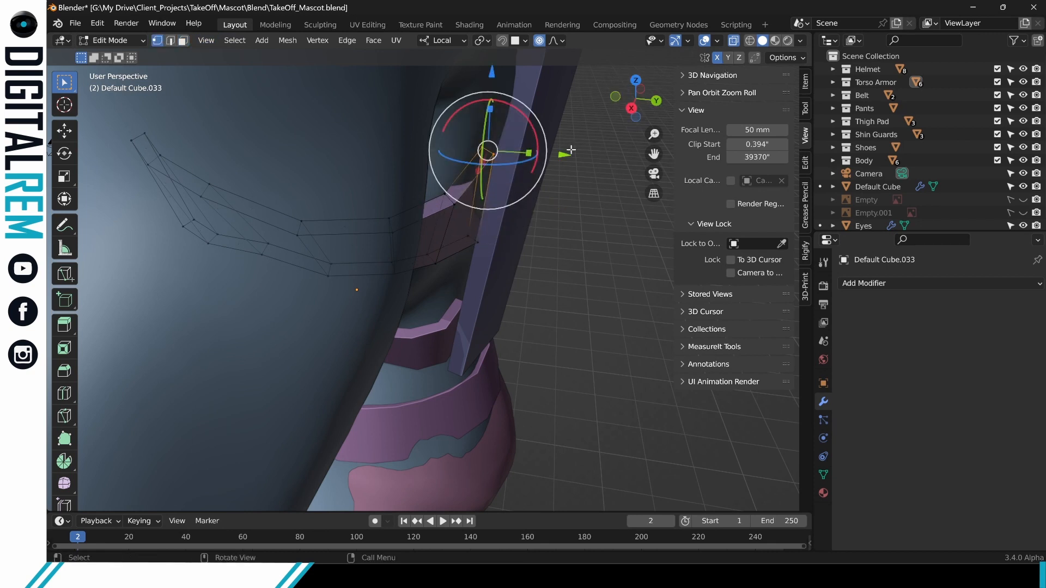
Pull the upper rear strap vertices back along local Y into the back plate, reducing the proportional editing size to about 4 inches.
left_click_drag(566, 154, 576, 154)
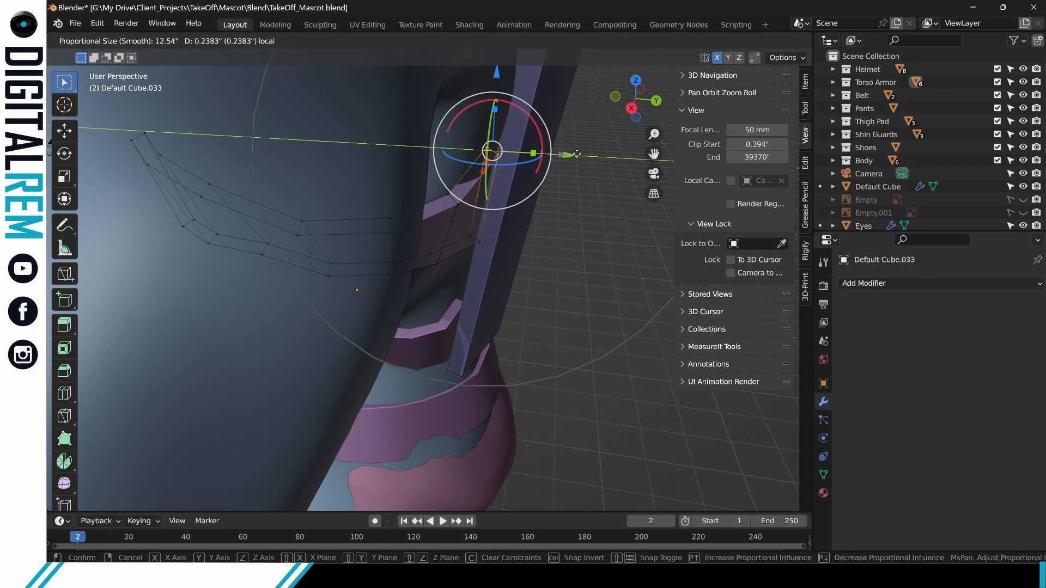
scroll(576, 154, "down", 1)
scroll(577, 155, "up", 6)
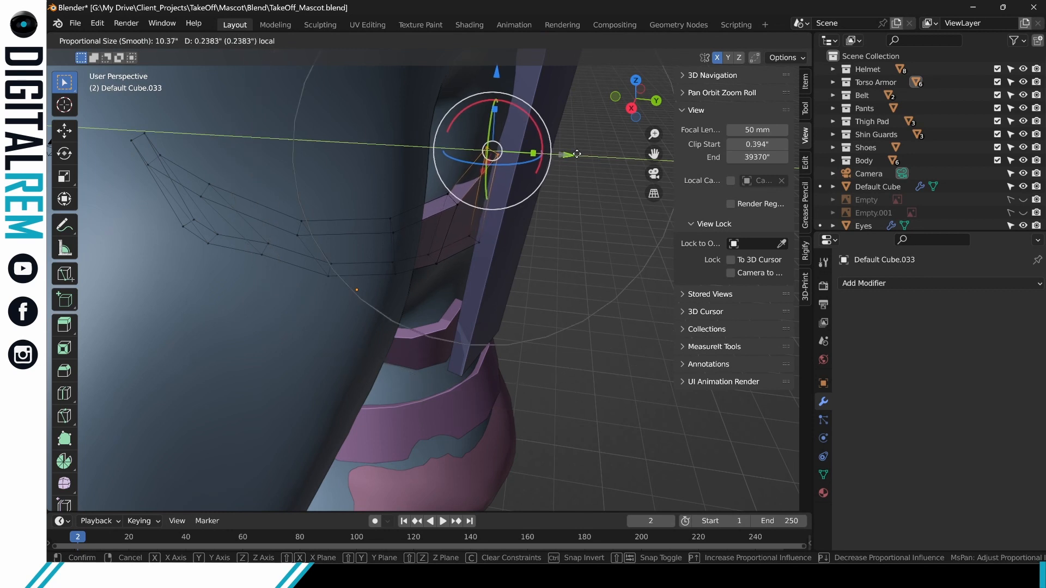
scroll(577, 154, "up", 6)
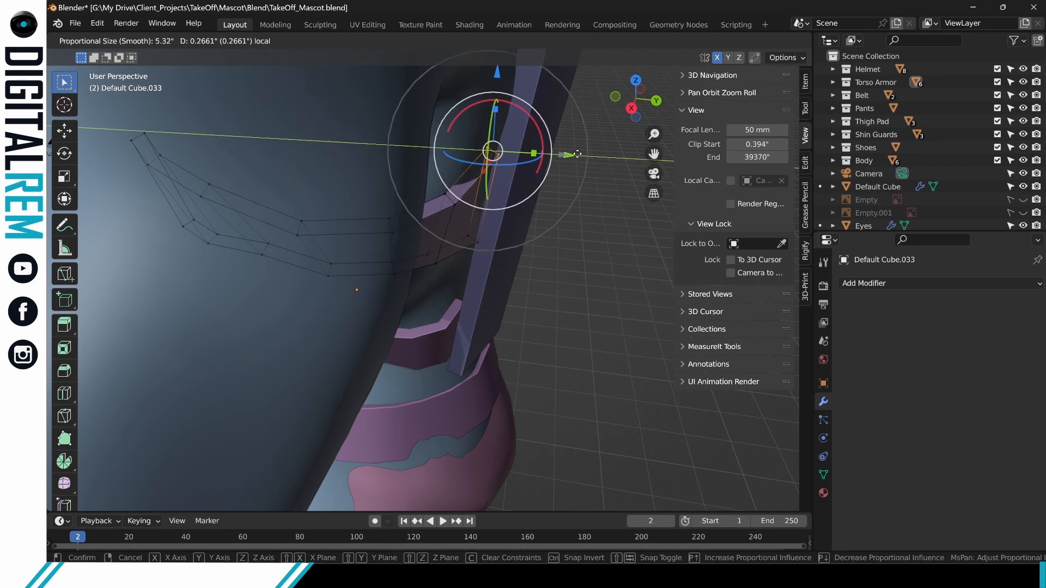
scroll(577, 153, "up", 1)
left_click_drag(577, 153, 602, 154)
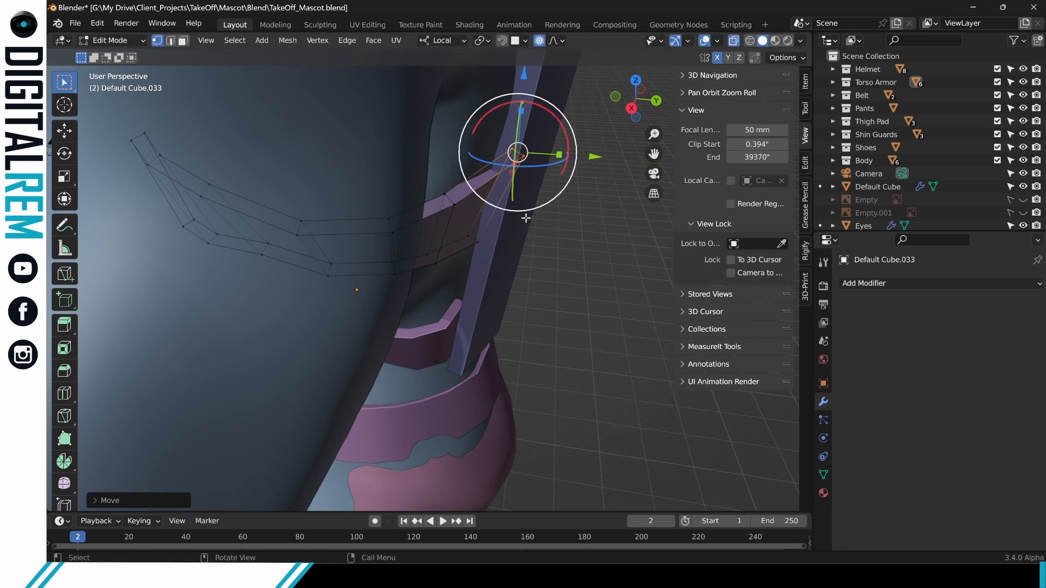
Select the lower vertices at the strap's rear end and move them back along local Y and outward along local X.
left_click_drag(473, 245, 453, 260)
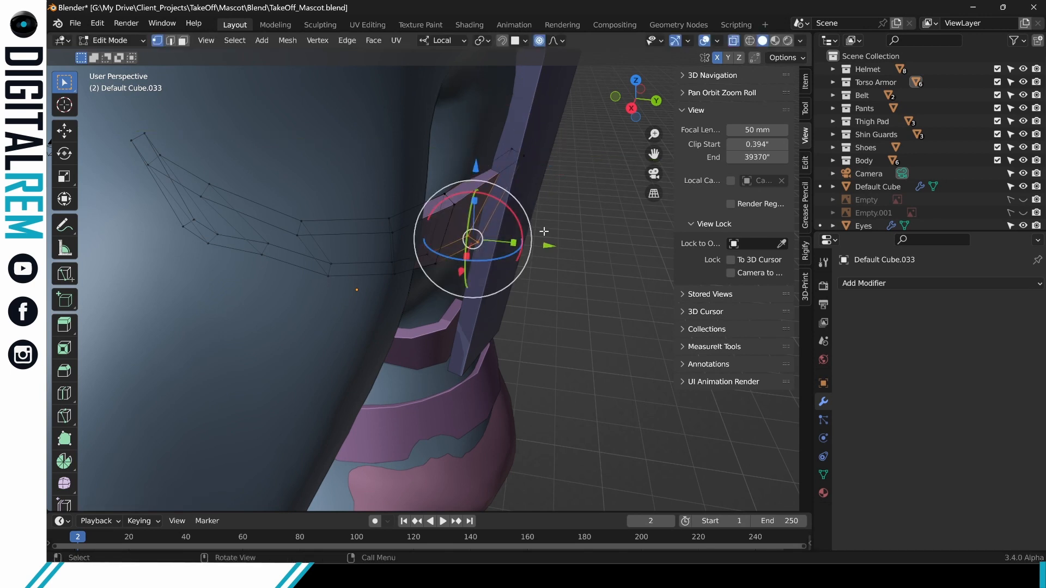
left_click_drag(546, 241, 567, 240)
middle_click_drag(568, 240, 663, 112)
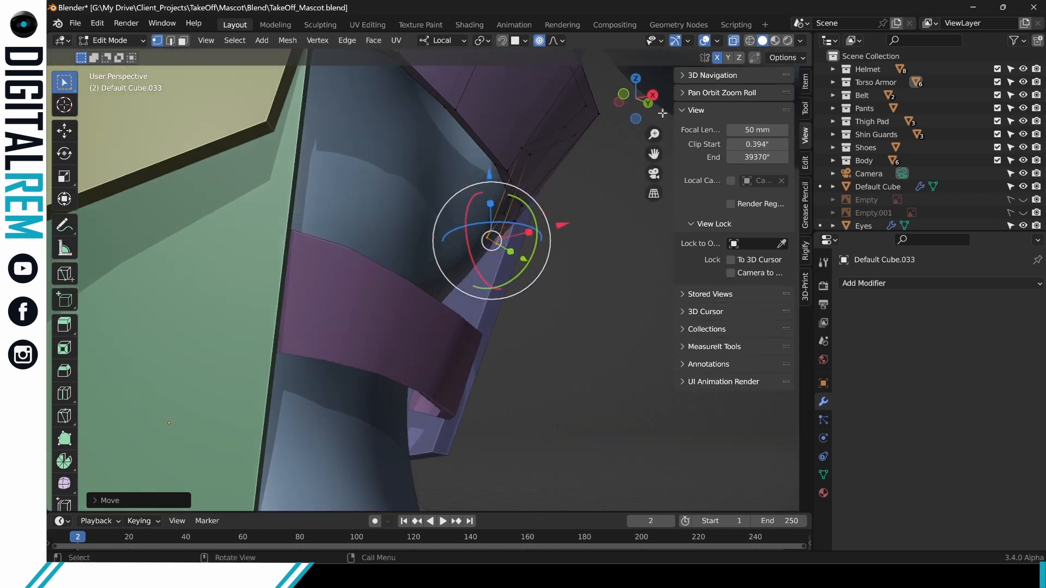
middle_click_drag(578, 201, 554, 232)
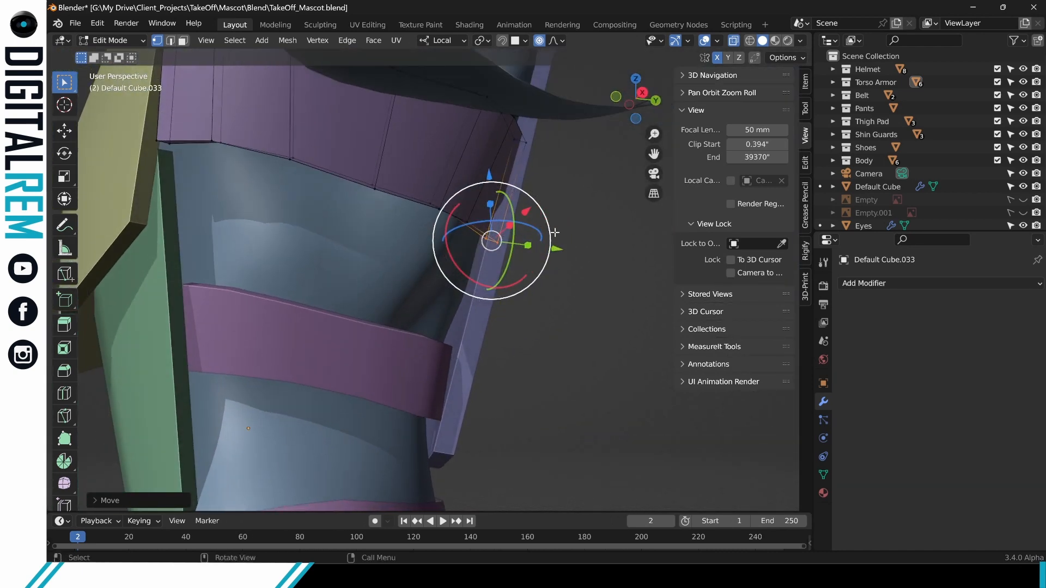
left_click_drag(562, 249, 571, 246)
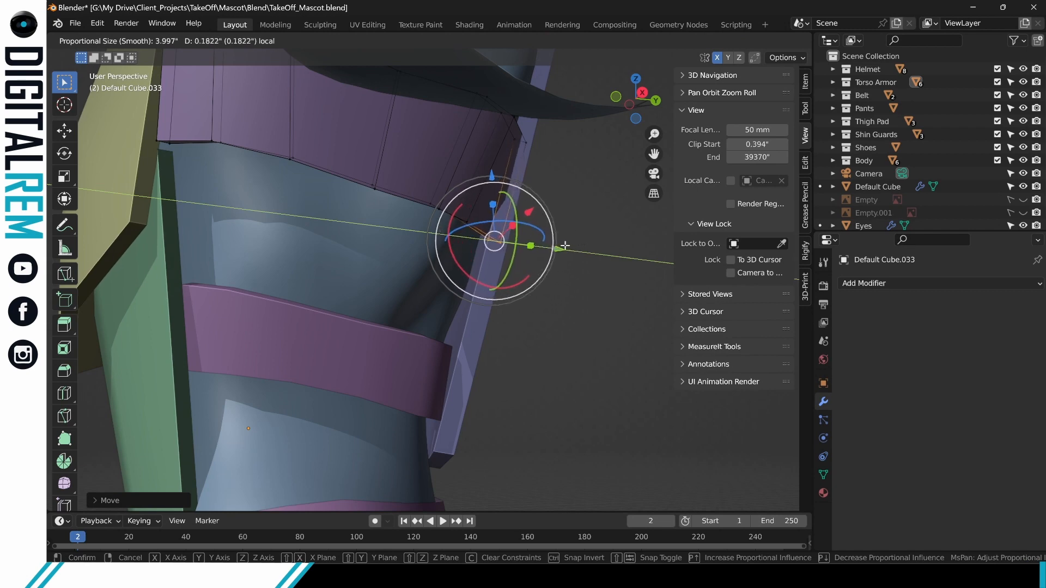
left_click_drag(564, 246, 565, 246)
middle_click_drag(564, 246, 445, 247)
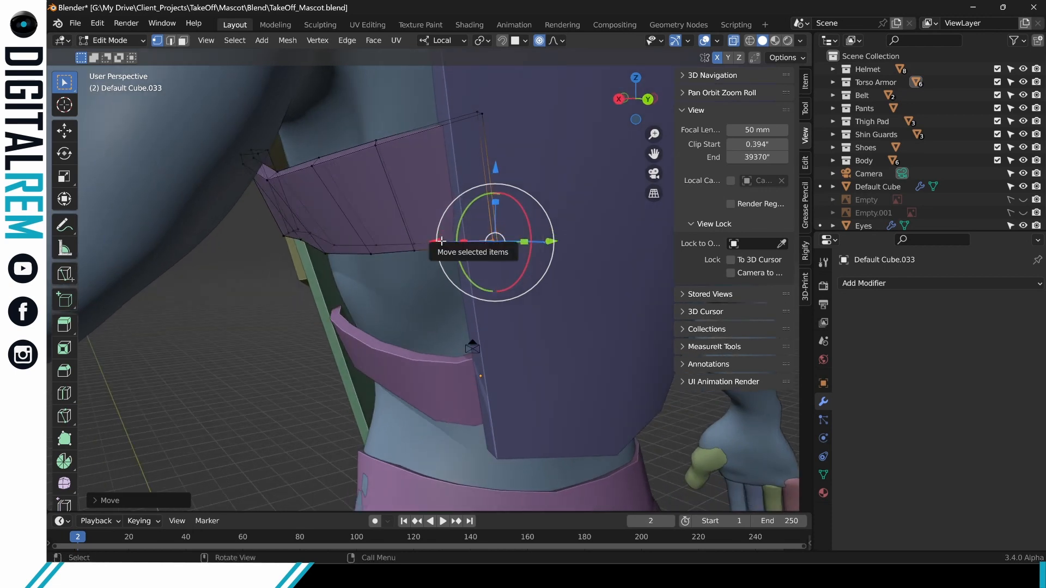
left_click_drag(441, 241, 415, 243)
middle_click_drag(415, 243, 498, 177)
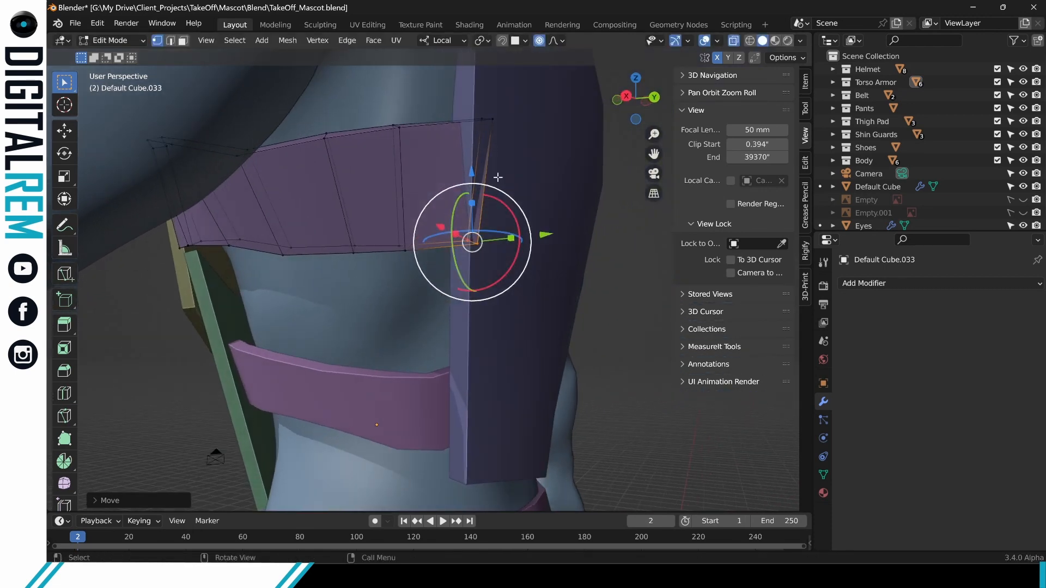
left_click_drag(477, 133, 472, 136)
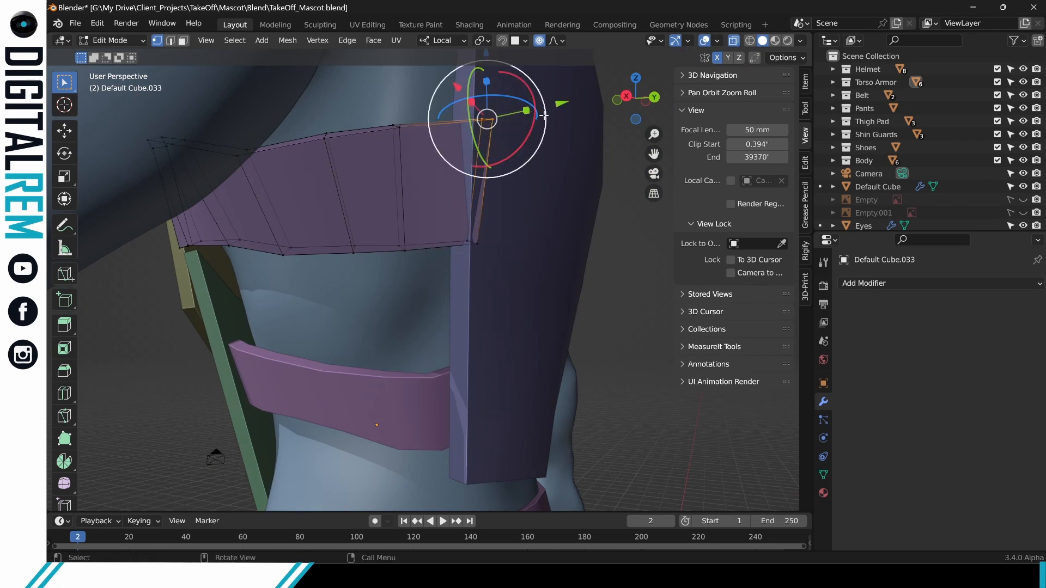
scroll(551, 174, "up", 5, "shift")
left_click_drag(557, 182, 536, 191)
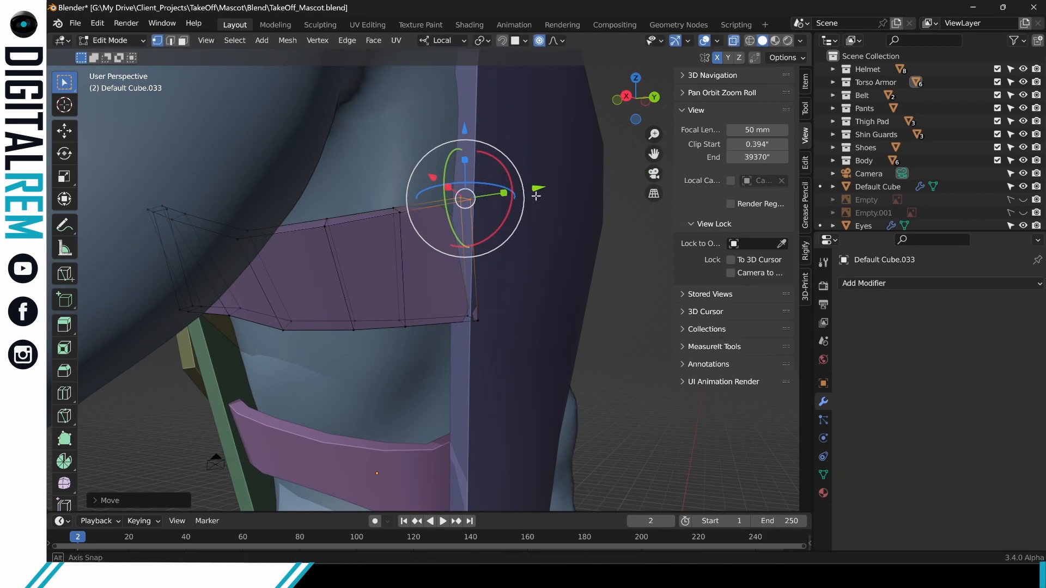
middle_click_drag(536, 191, 522, 206)
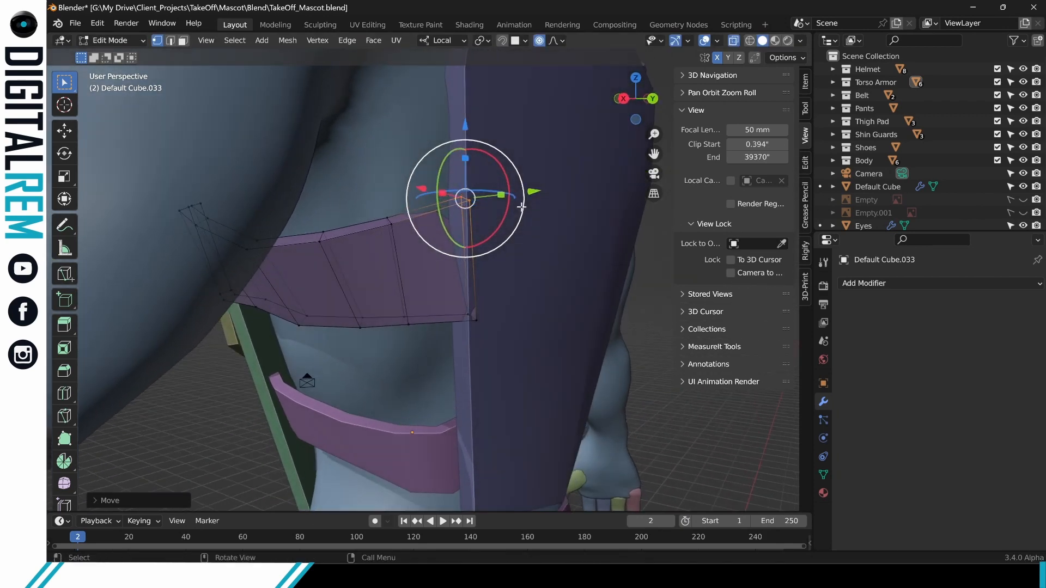
left_click_drag(473, 325, 466, 327)
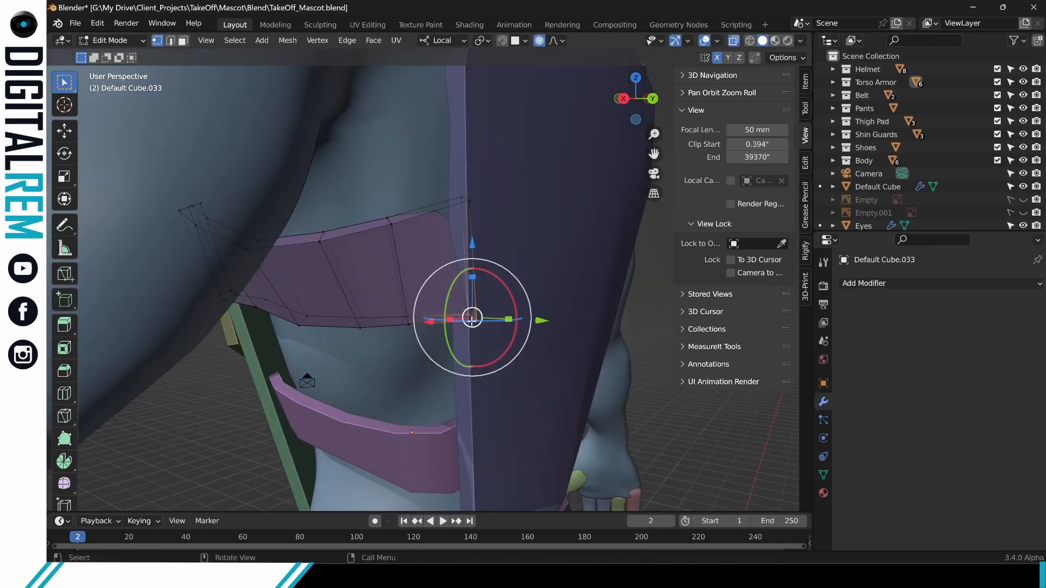
left_click_drag(533, 320, 513, 320)
key("ctrl+z")
key("ctrl+z")
key("ctrl+z")
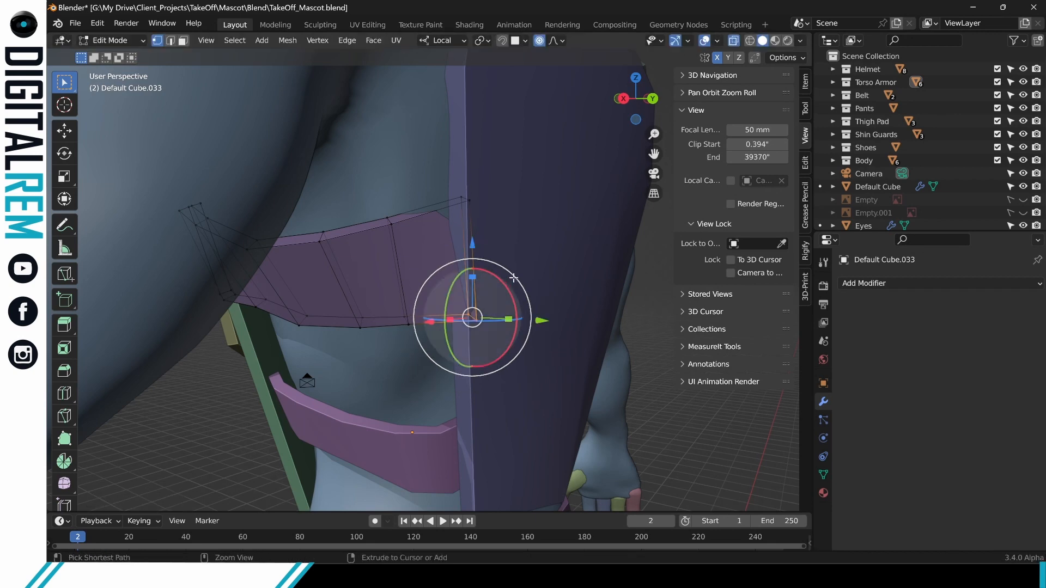
Reselect the lower vertices at the strap's rear end and shift them slightly forward along local Y.
middle_click_drag(516, 243, 511, 291)
left_click_drag(512, 291, 458, 330)
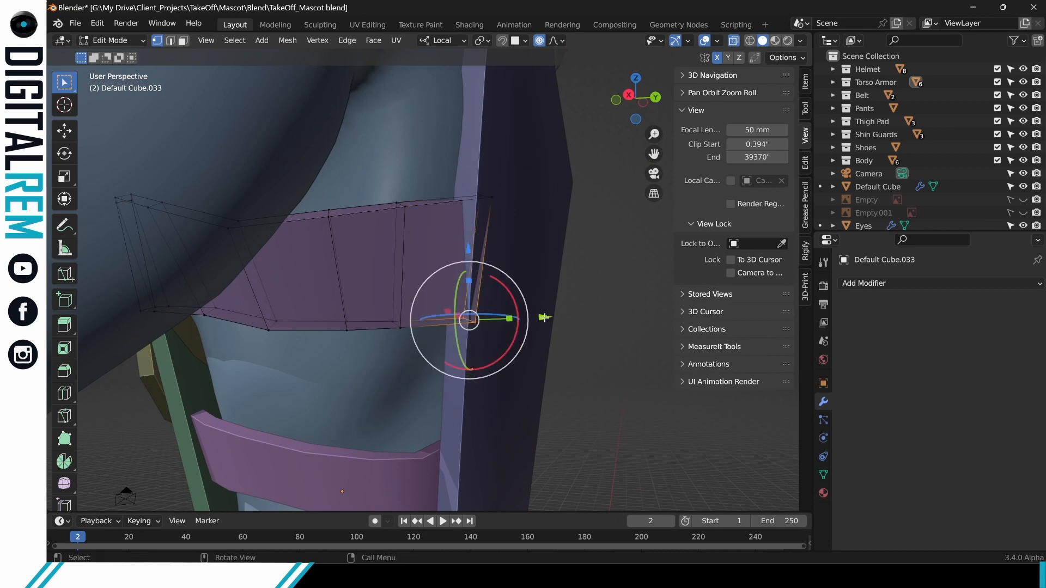
left_click_drag(543, 318, 532, 317)
middle_click_drag(531, 317, 474, 316)
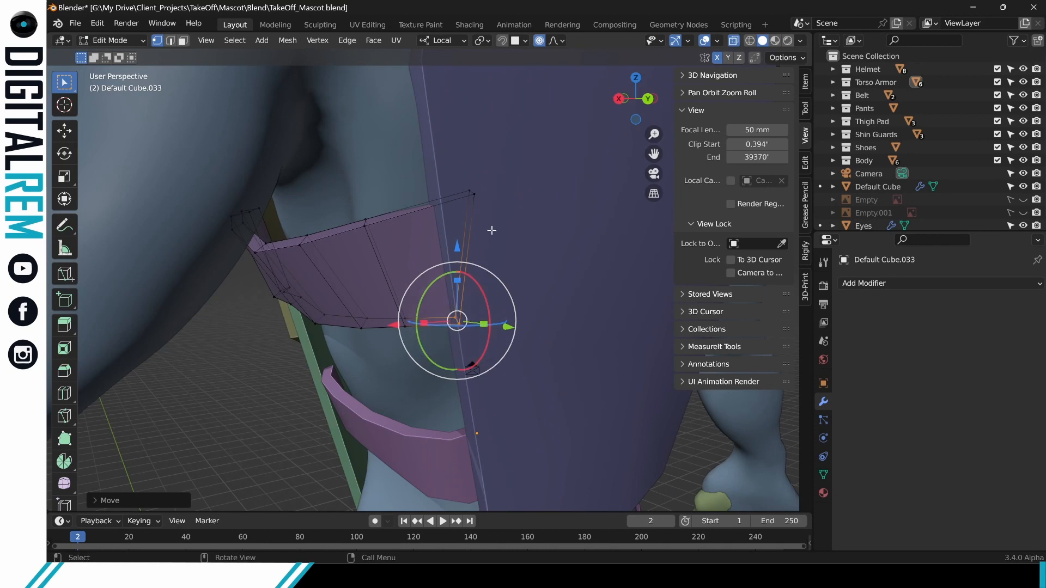
Move the upper rear strap vertices outward along local X and slightly forward along local Y to meet the back plate's edge.
middle_click_drag(450, 219, 397, 214)
left_click_drag(400, 197, 370, 212)
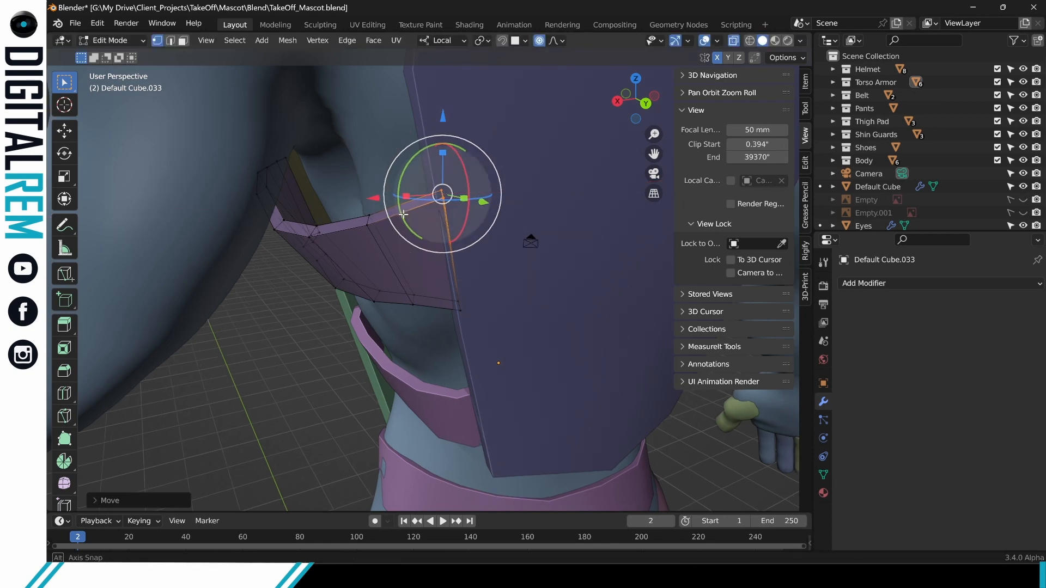
middle_click_drag(413, 209, 485, 198)
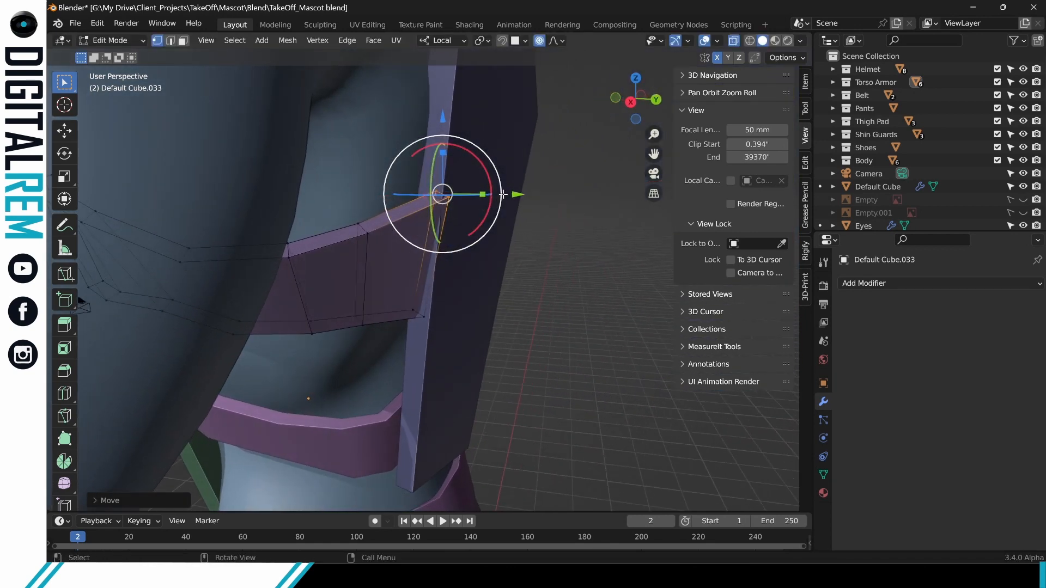
left_click_drag(508, 195, 497, 199)
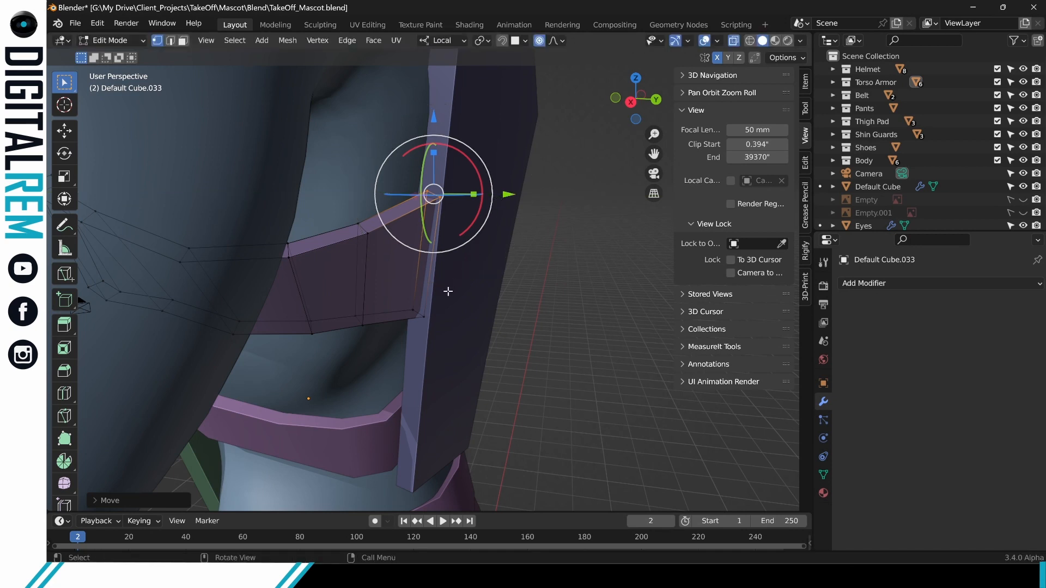
Select the lower rear strap vertices, nudge them slightly back along local Y toward the back plate, and clear the selection.
left_click_drag(448, 292, 397, 354)
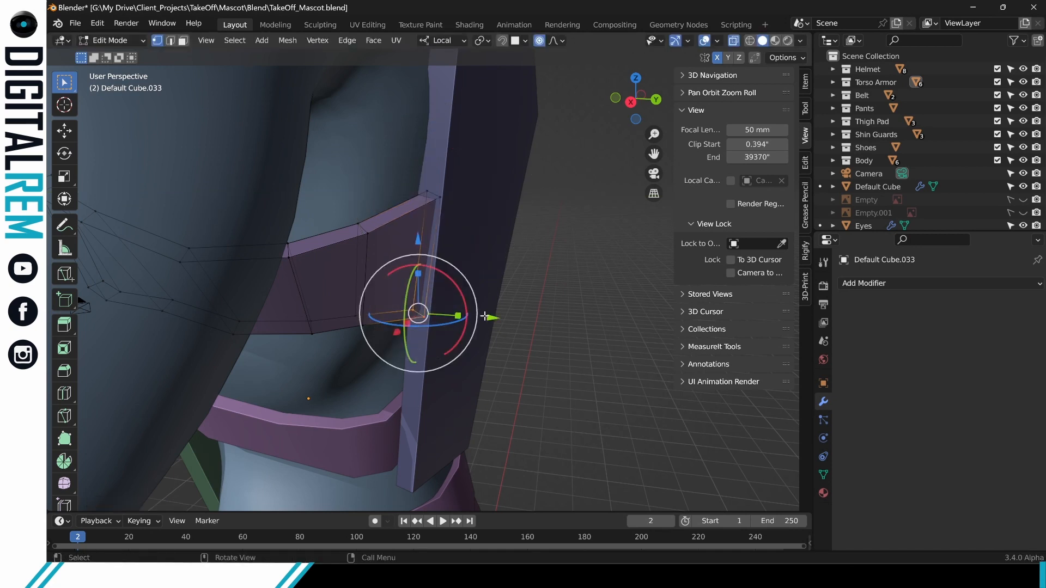
left_click_drag(485, 316, 497, 314)
left_click(551, 249)
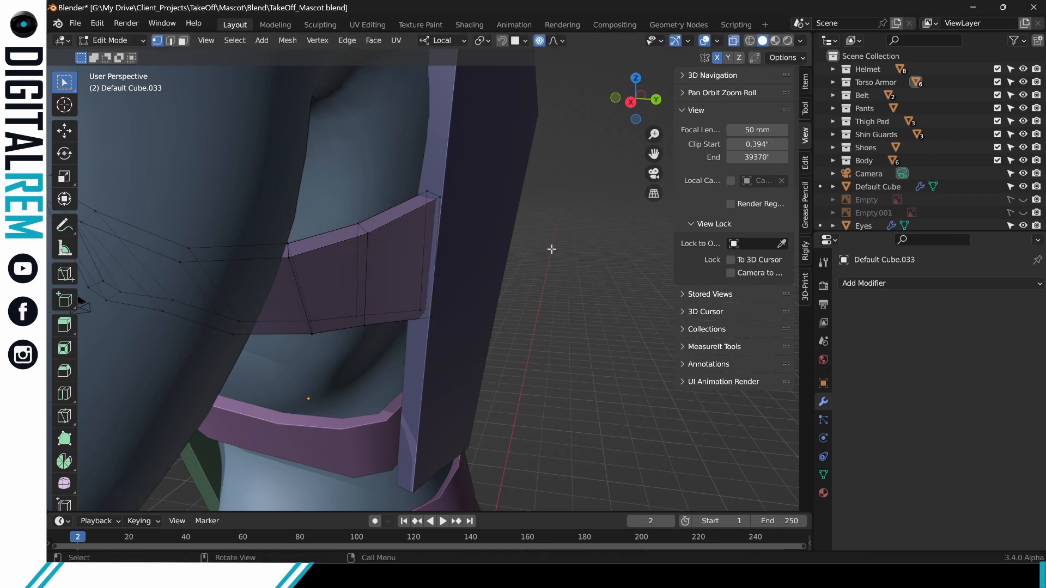
Select the upper vertices at the strap's front end, beside the chest plate.
mouse_move(549, 250)
middle_mouse_down()
mouse_move(507, 250)
mouse_move(544, 221)
mouse_move(534, 220)
mouse_move(551, 235)
middle_mouse_up()
middle_click_drag(435, 211, 384, 158)
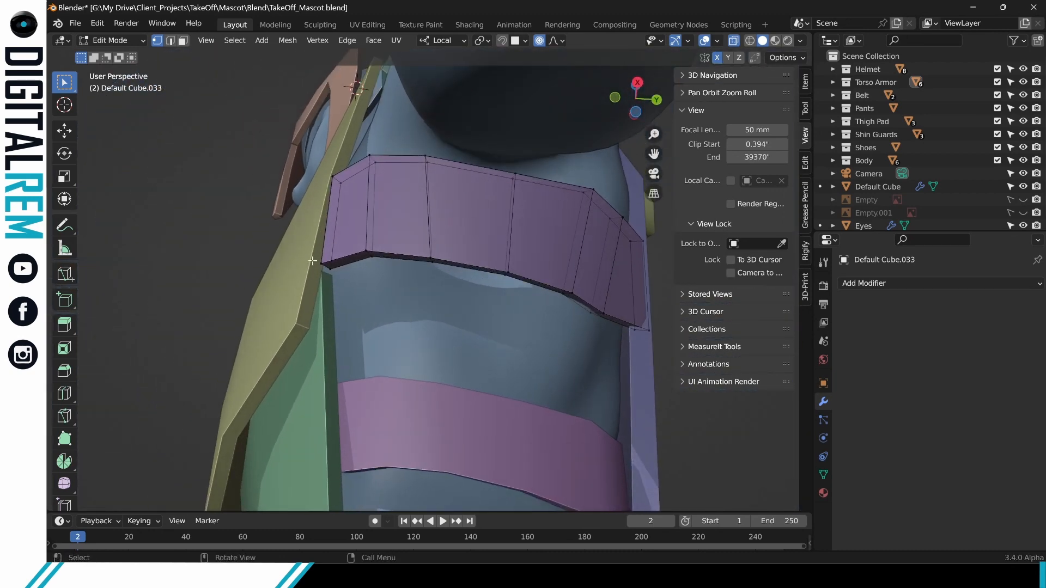
left_click_drag(335, 268, 391, 271)
middle_click_drag(391, 270, 420, 266)
middle_click_drag(378, 171, 314, 162)
left_click_drag(313, 161, 347, 195)
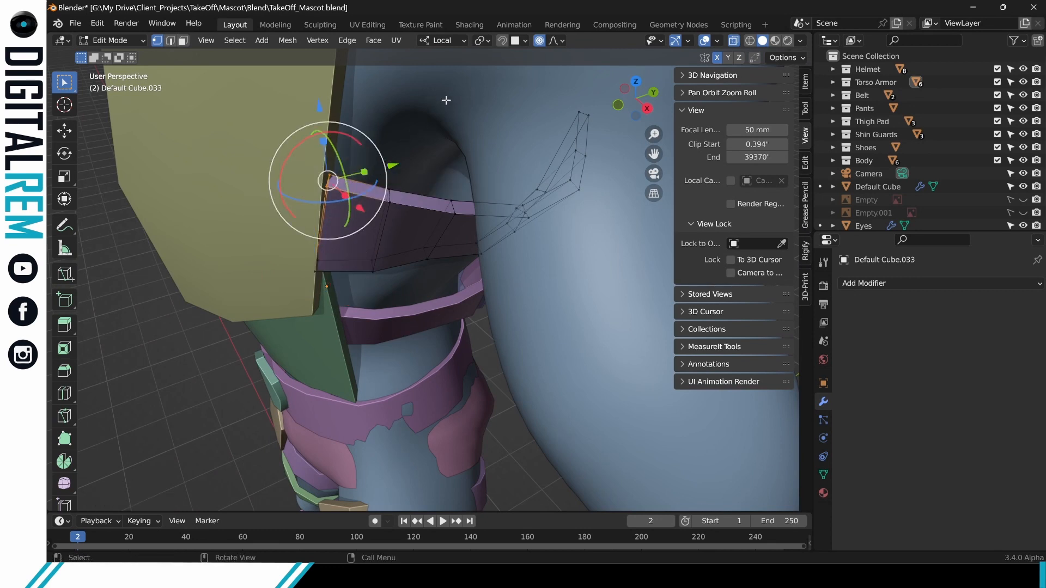
Set the transform orientation to Global and nudge the selected front strap vertices slightly forward along Y toward the chest plate.
left_click(457, 43)
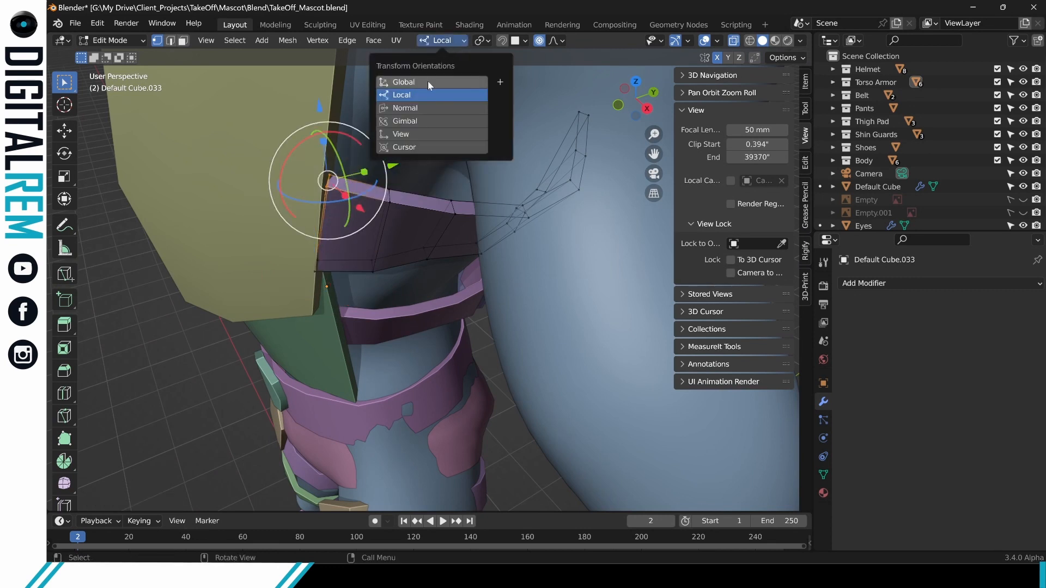
left_click(427, 108)
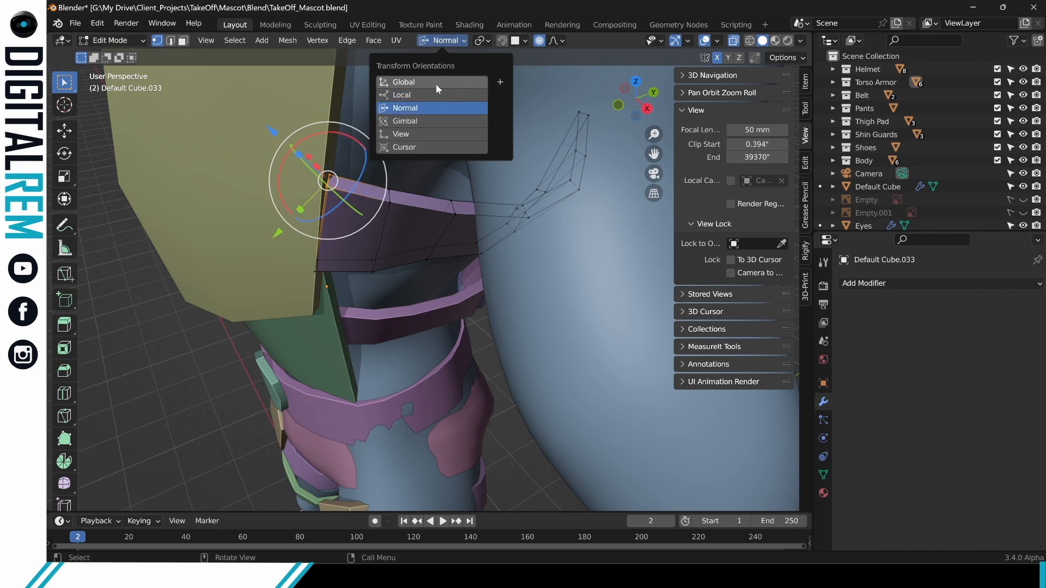
left_click(436, 83)
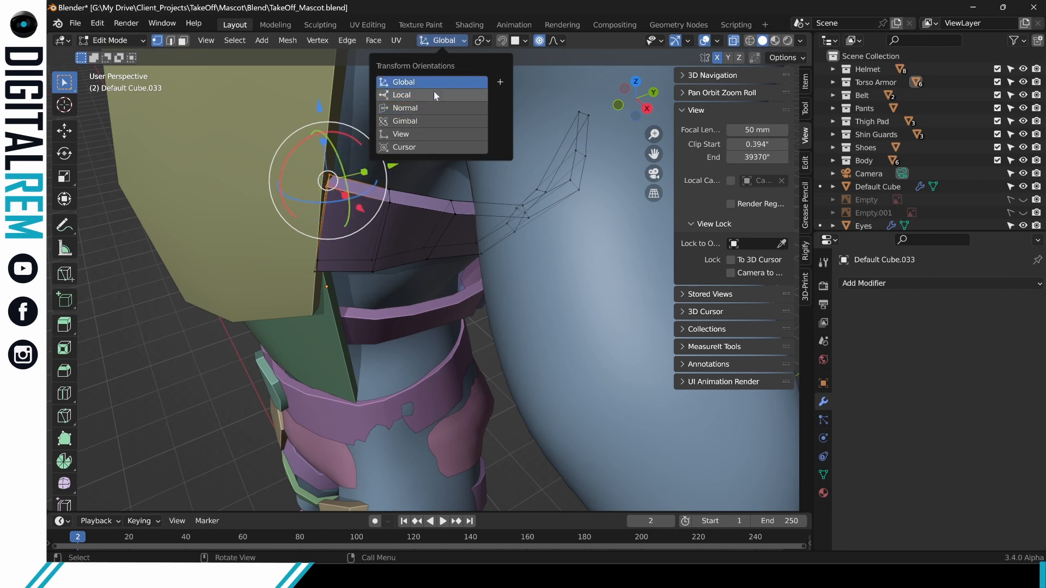
left_click(433, 97)
left_click(434, 109)
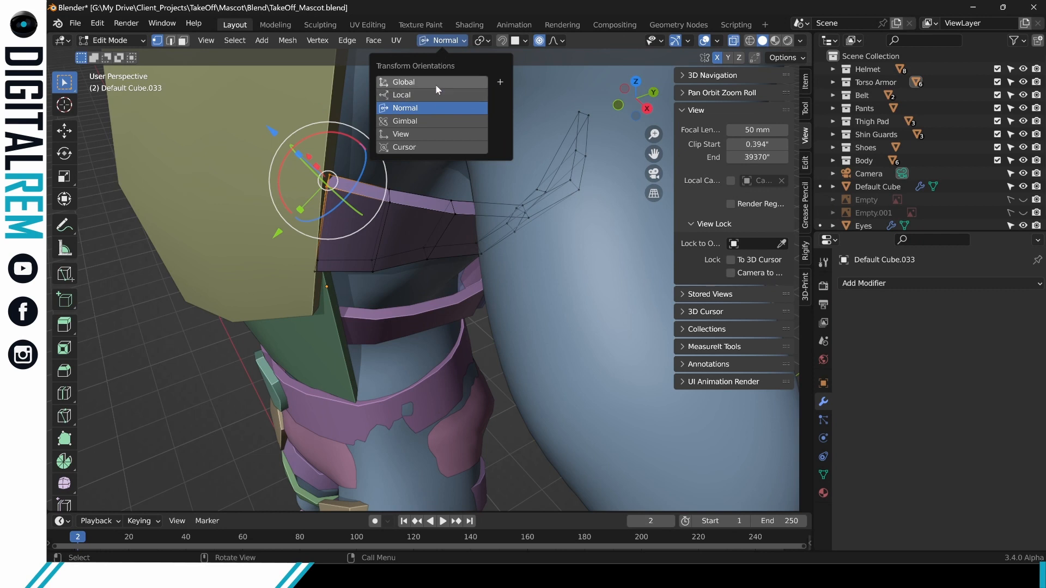
left_click(436, 83)
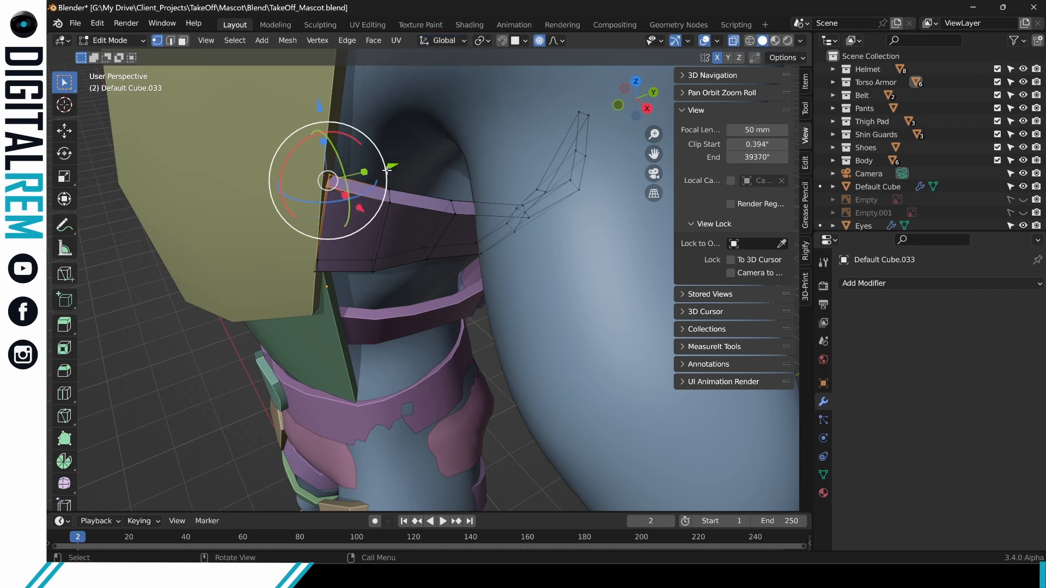
left_click_drag(390, 165, 385, 171)
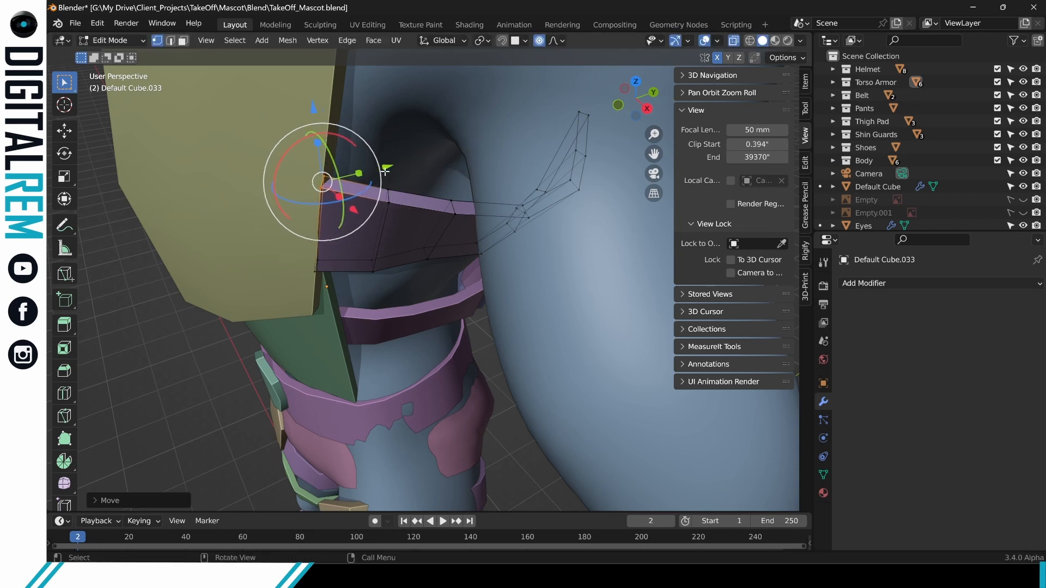
middle_click_drag(385, 171, 319, 165)
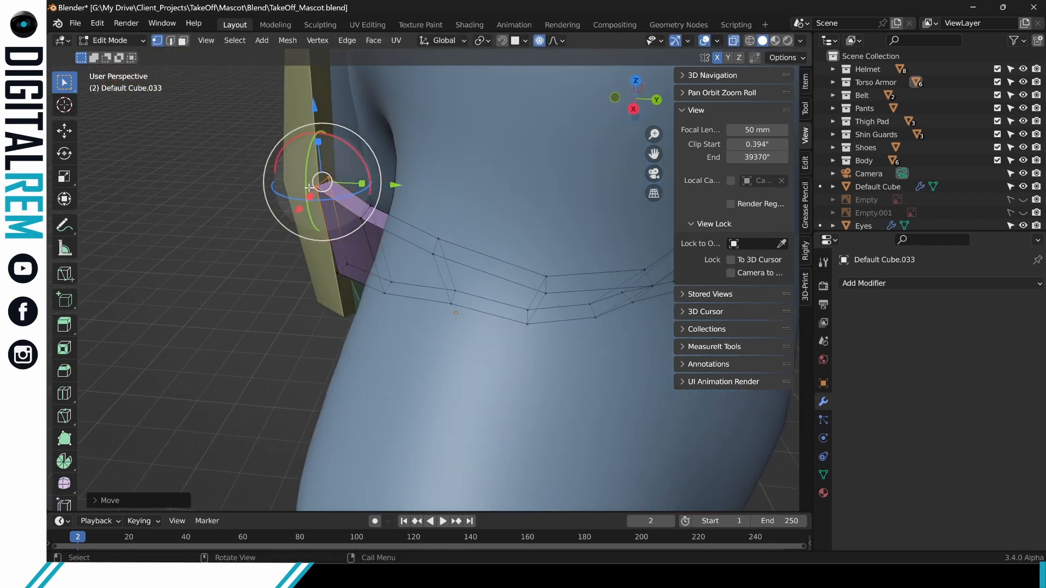
Nudge the selected front-end vertices of the upper side strap slightly outward along global X.
left_click_drag(299, 210, 300, 212)
middle_click_drag(305, 208, 296, 90)
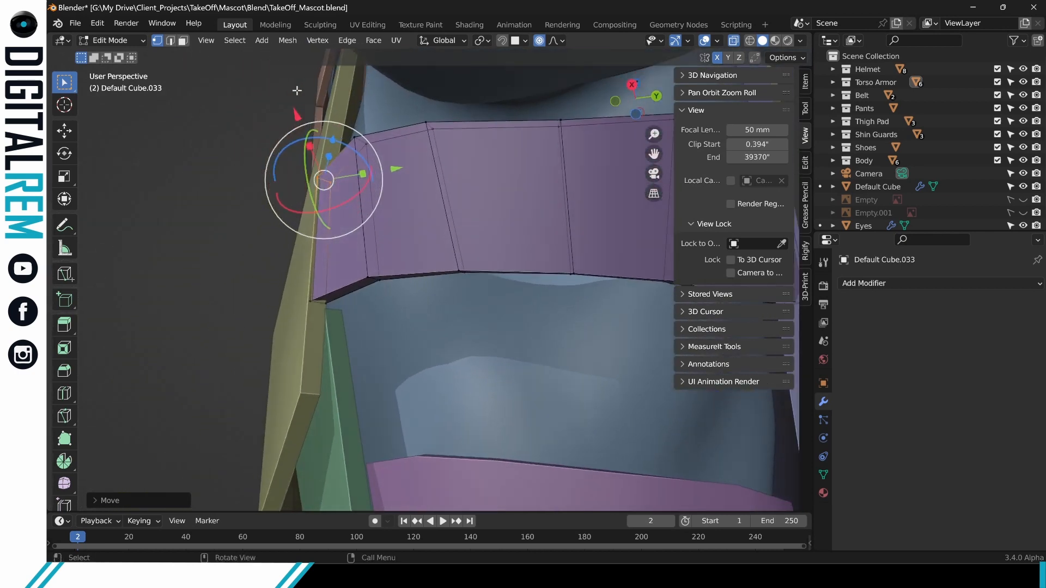
middle_click_drag(331, 133, 349, 188)
scroll(330, 141, "down", 4)
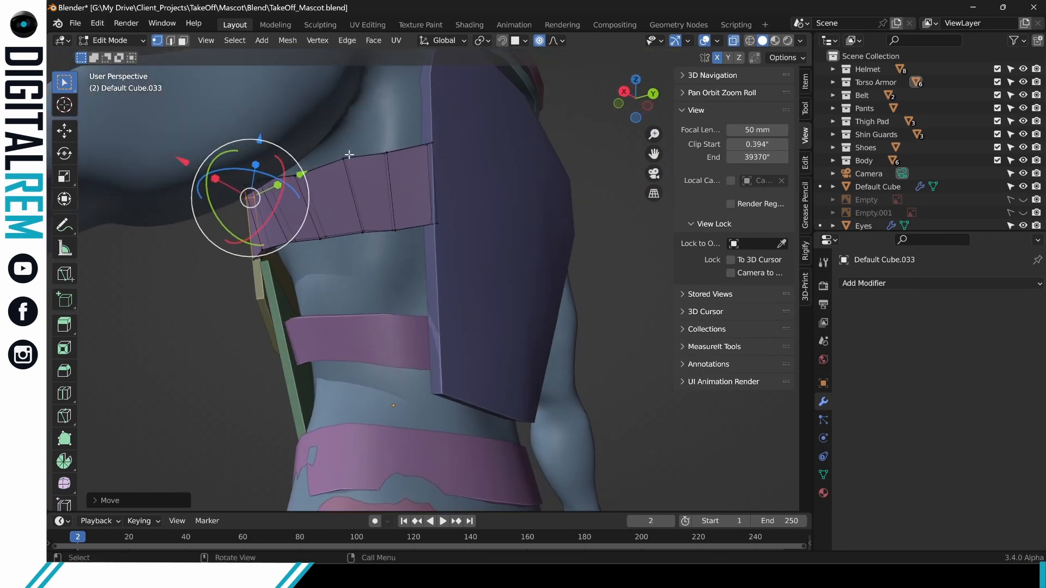
Select the upper-edge vertices at the middle of the side strap and lower them slightly along Z.
left_click_drag(347, 166, 347, 156)
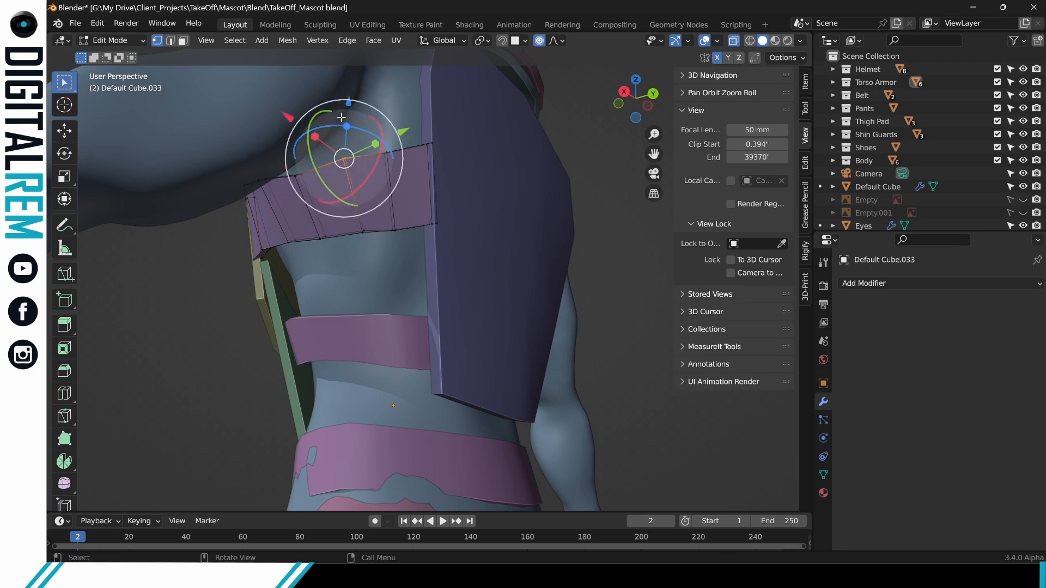
left_click_drag(348, 102, 351, 108)
middle_click_drag(352, 108, 357, 152)
middle_click_drag(304, 154, 206, 85)
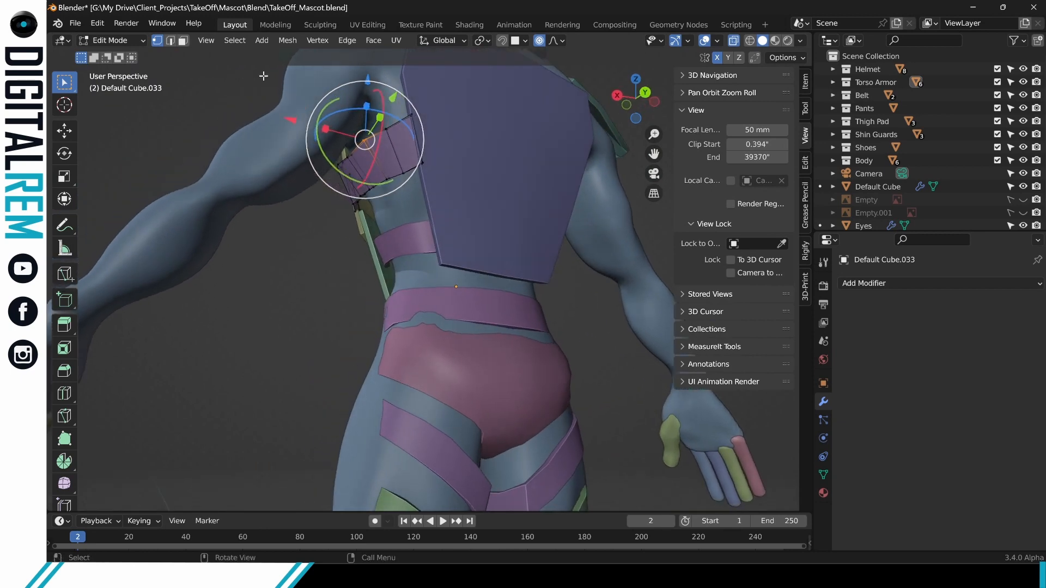
scroll(335, 150, "up", 3)
Return to Object Mode and add a Mirror modifier on the X axis to the upper side strap.
key("ctrl+Tab")
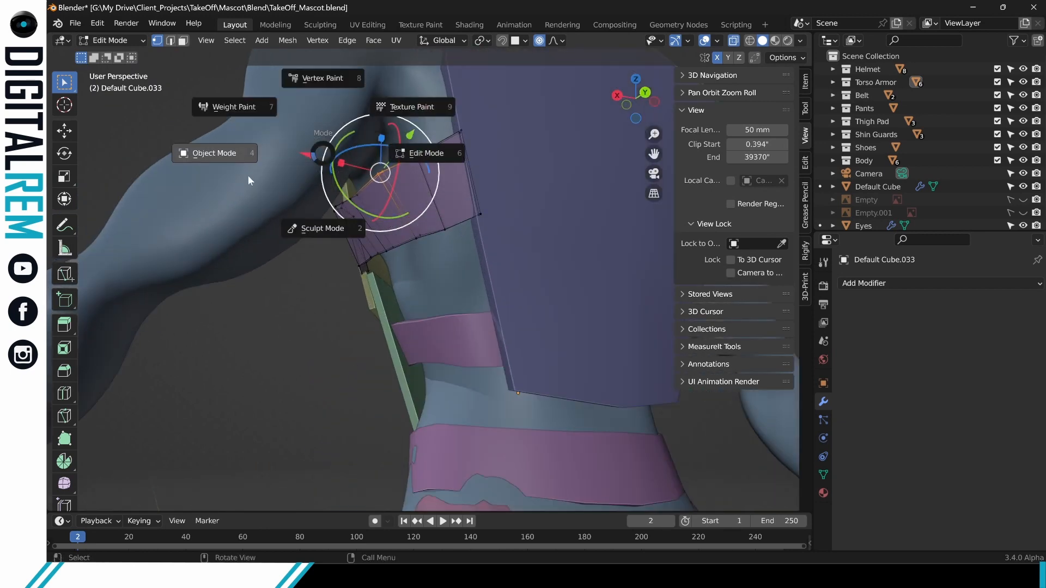
left_click(247, 175)
scroll(295, 212, "up", 2)
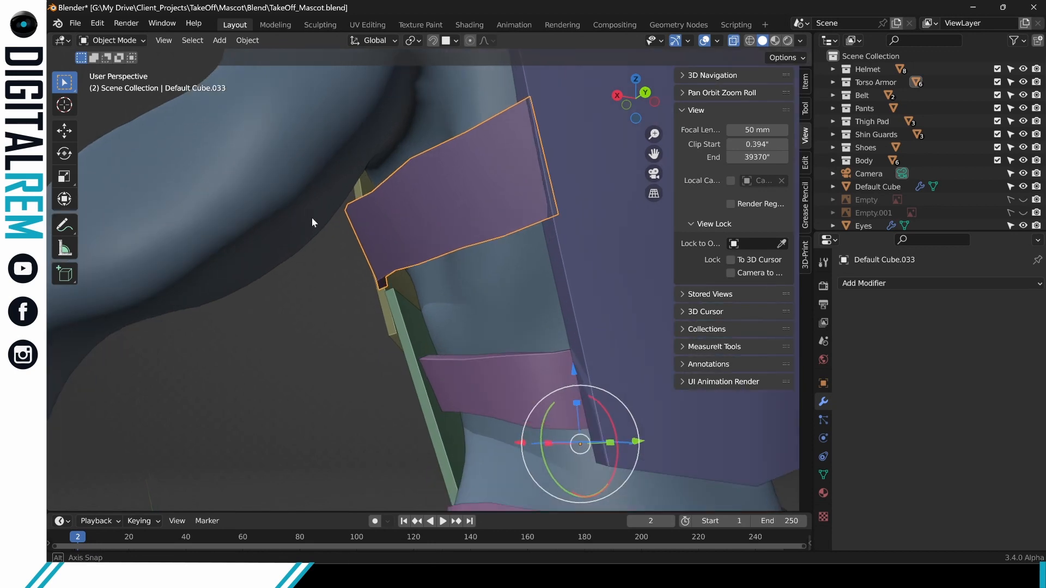
middle_click_drag(312, 218, 375, 209)
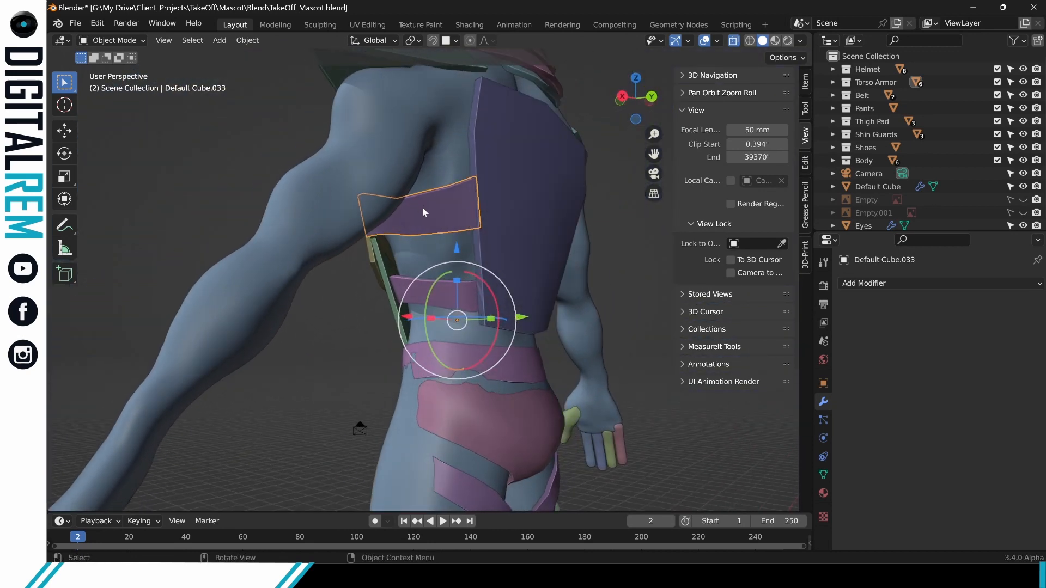
left_click(867, 285)
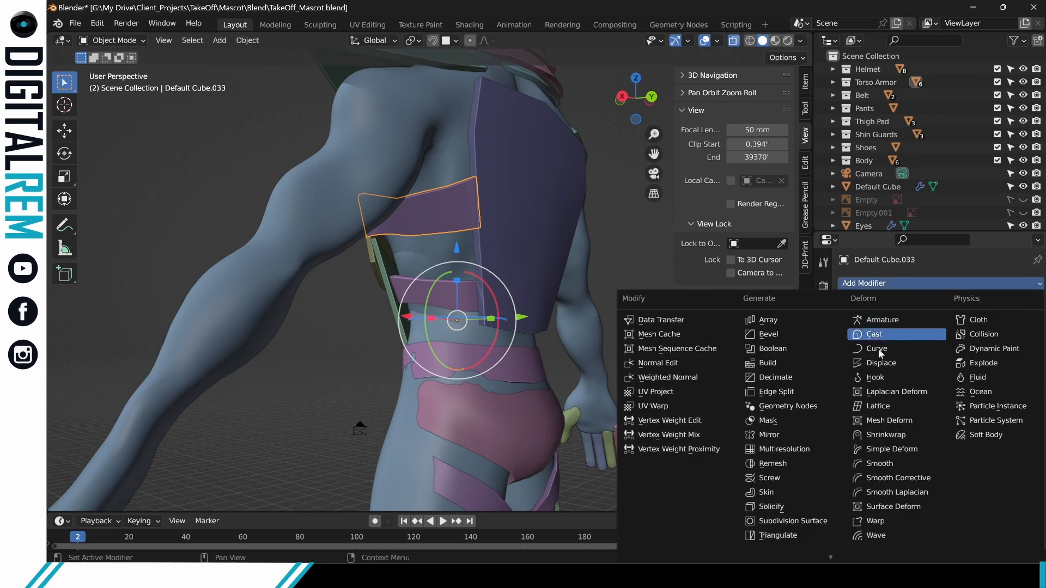
left_click(786, 436)
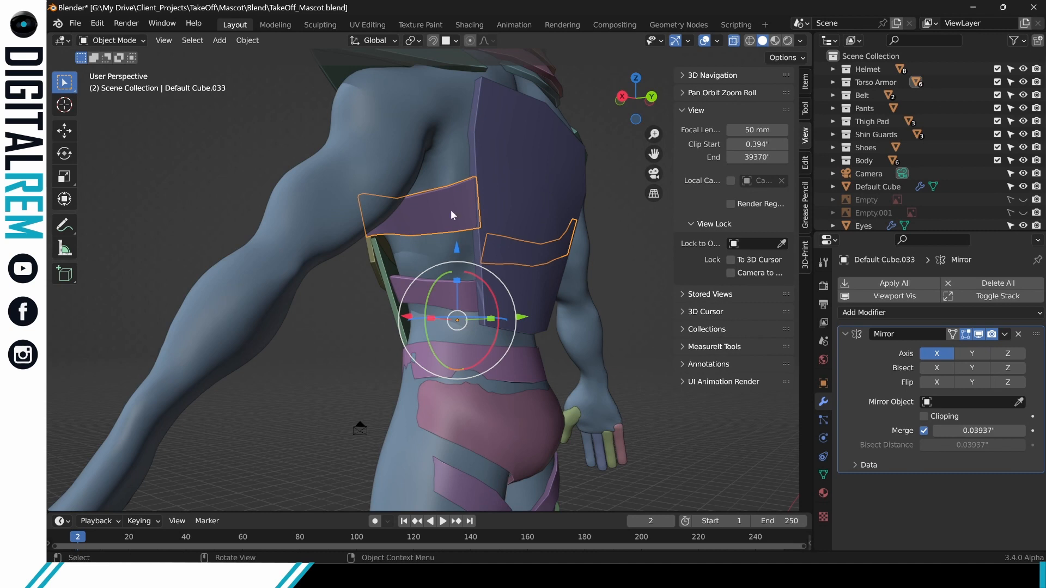
key("ctrl+Tab")
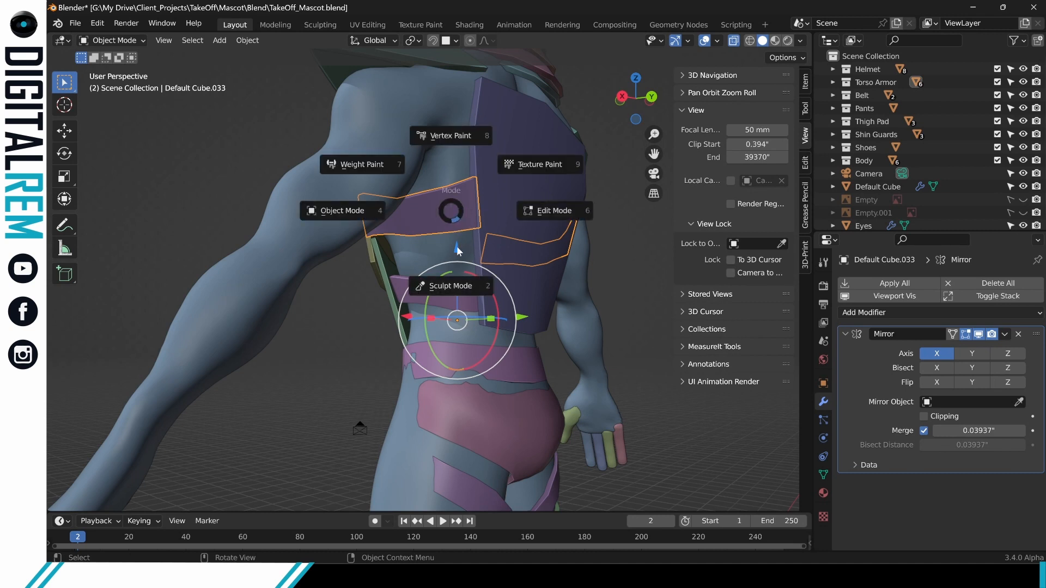
left_click(448, 286)
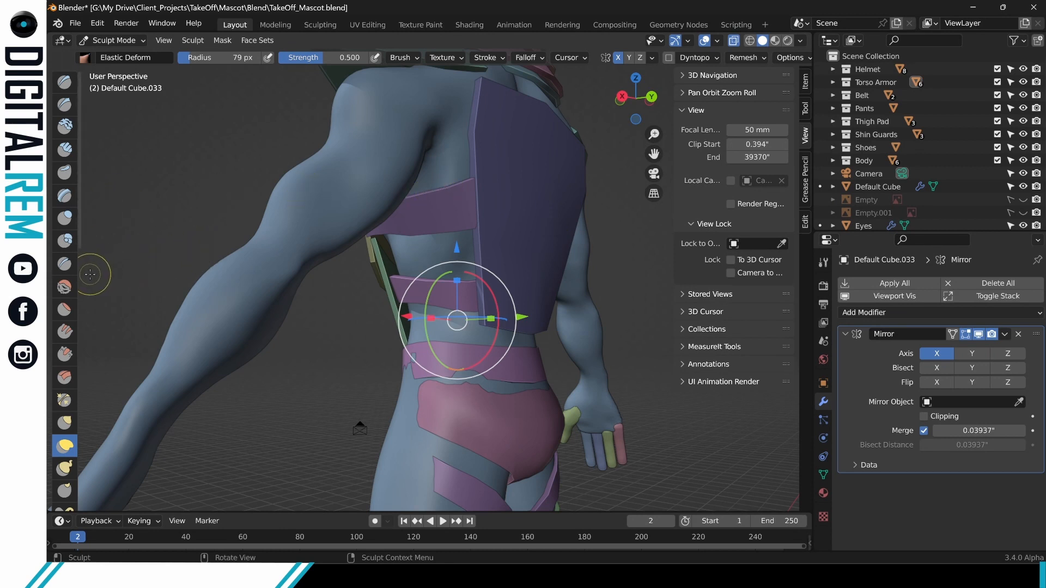
left_click(64, 287)
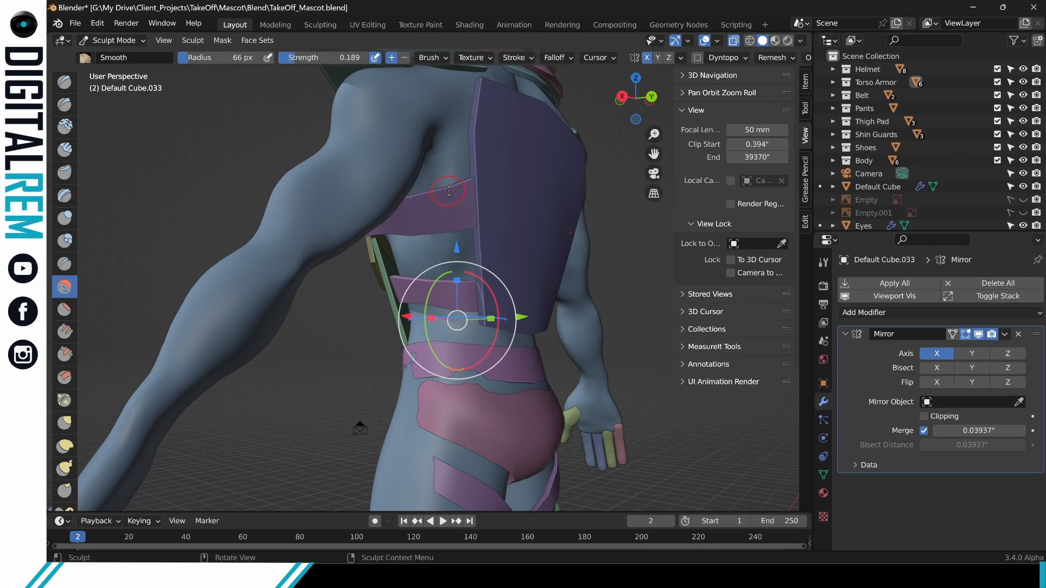
middle_click_drag(448, 191, 376, 228)
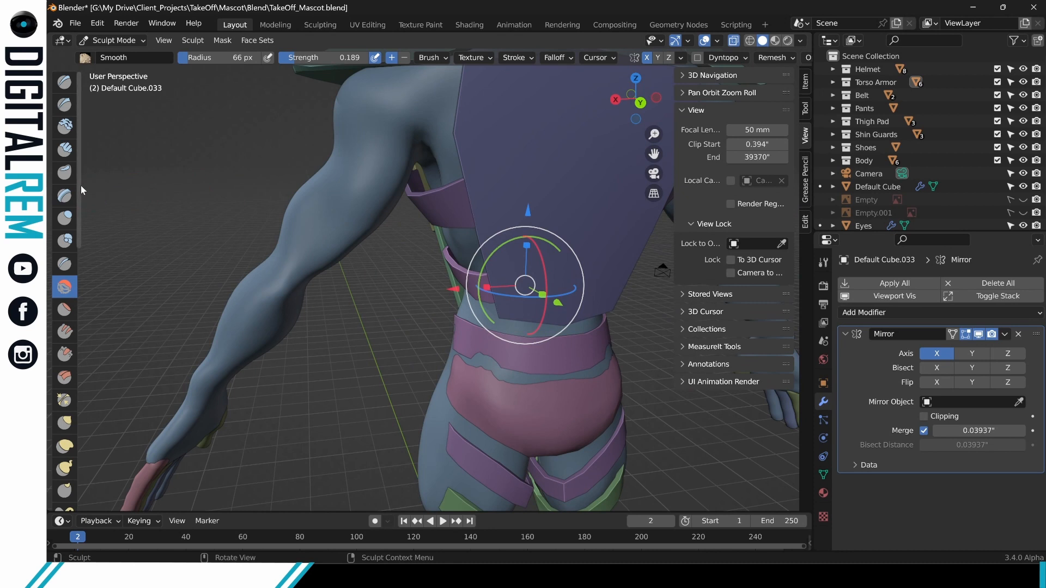
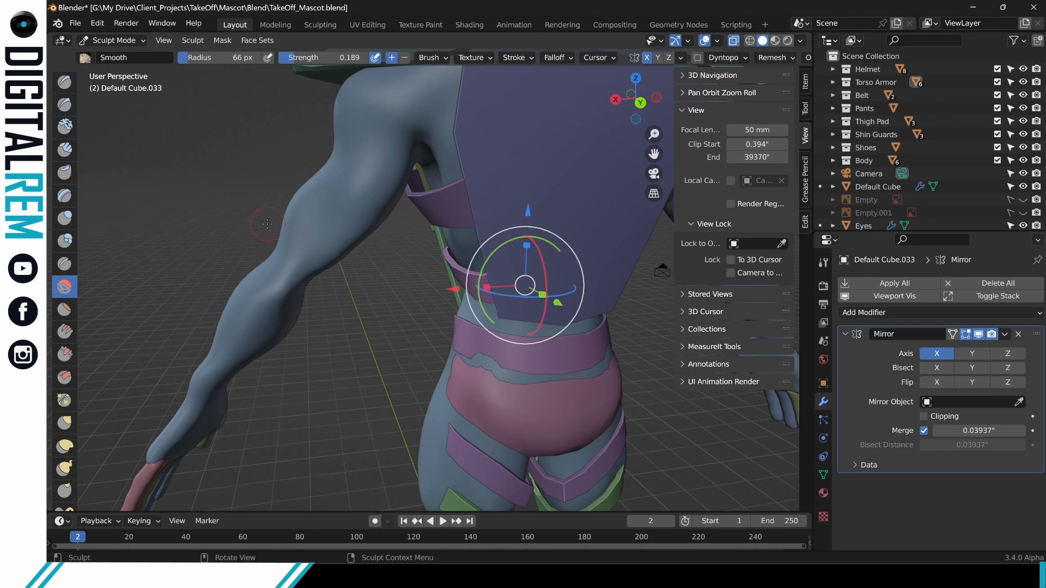
key("ctrl+Tab")
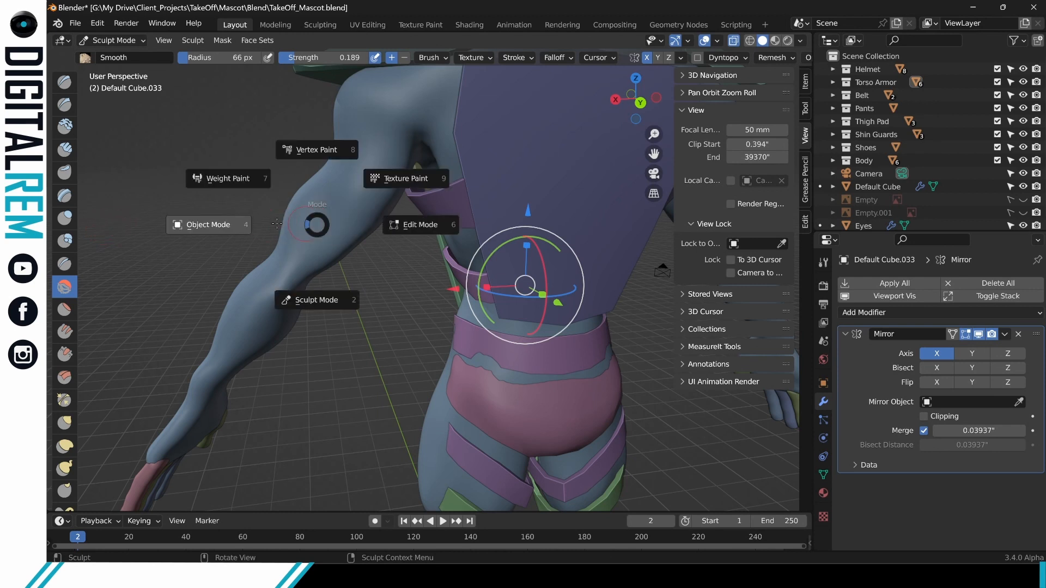
left_click(250, 224)
Enter Edit Mode on the upper side strap, switch to face selection and select the narrow face loop along its upper rim.
key("ctrl+Tab")
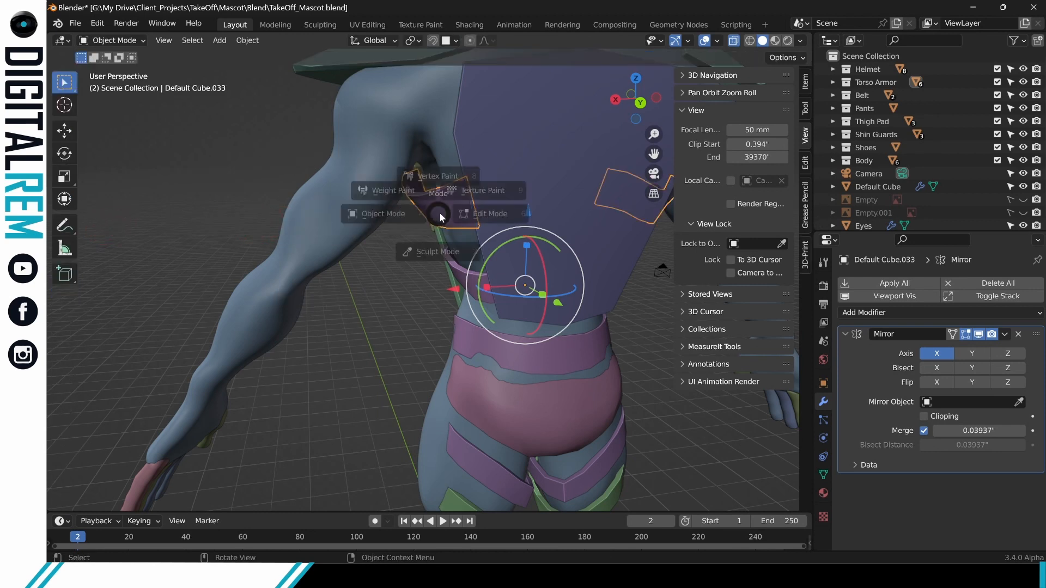
left_click(513, 211)
scroll(461, 206, "up", 2)
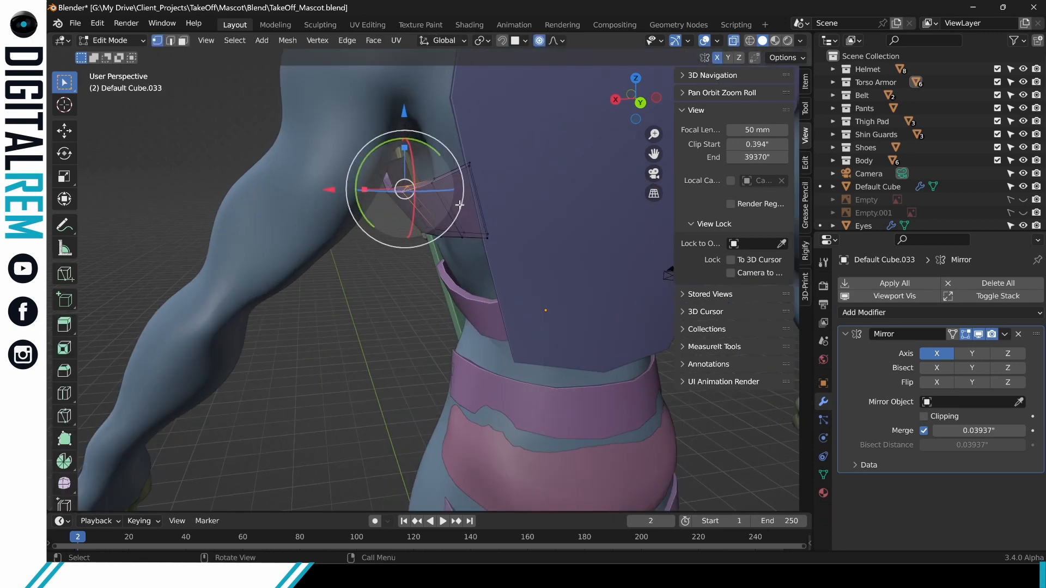
middle_click_drag(459, 204, 469, 229)
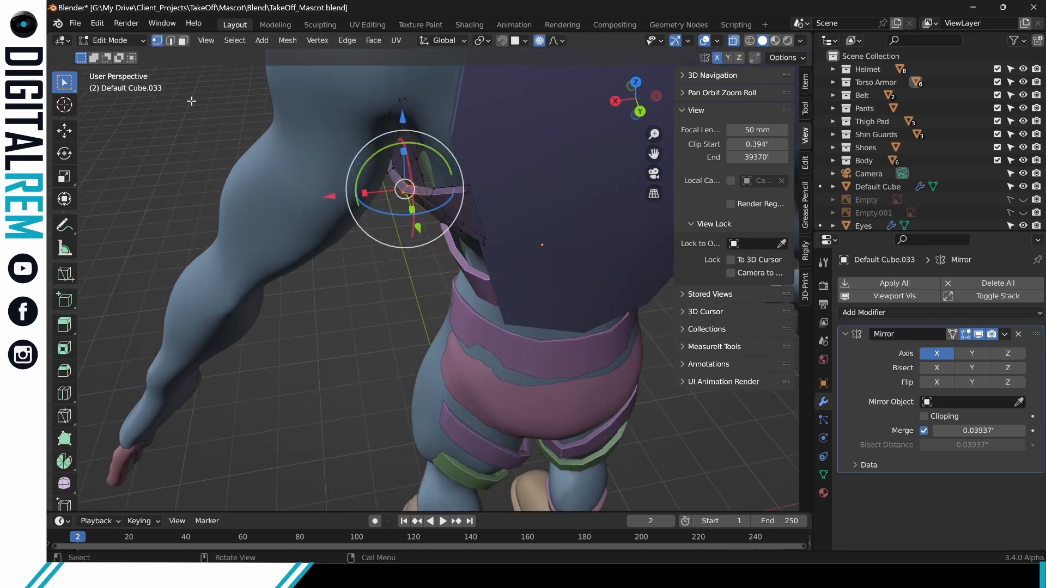
left_click(183, 43)
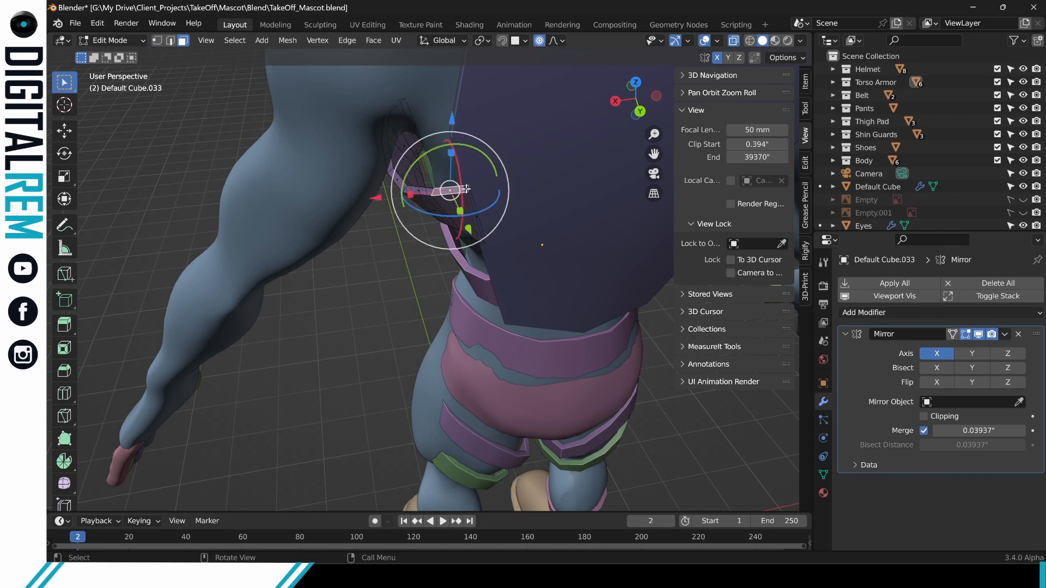
scroll(439, 196, "up", 2)
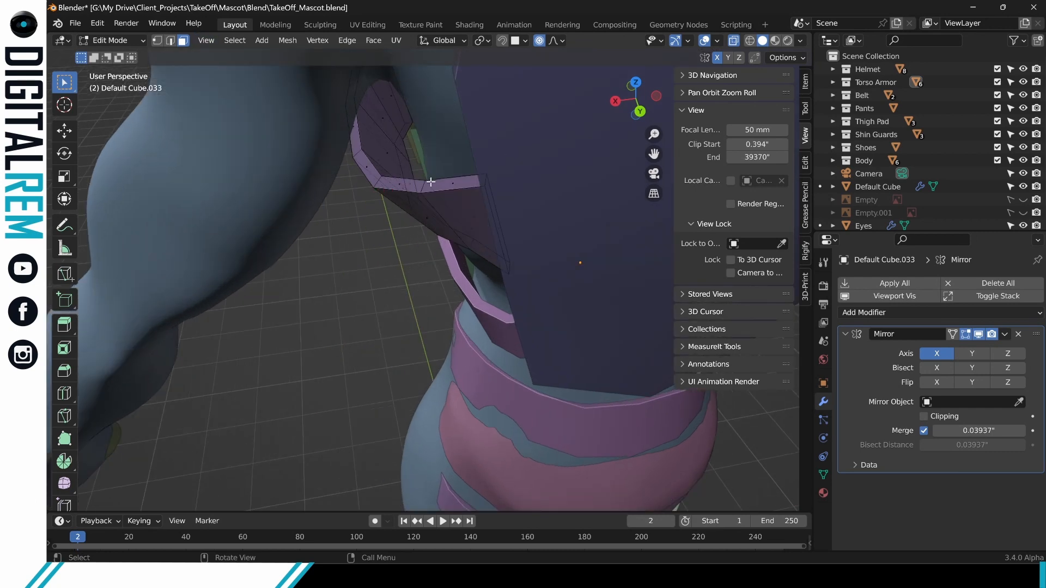
left_click(422, 187, "alt")
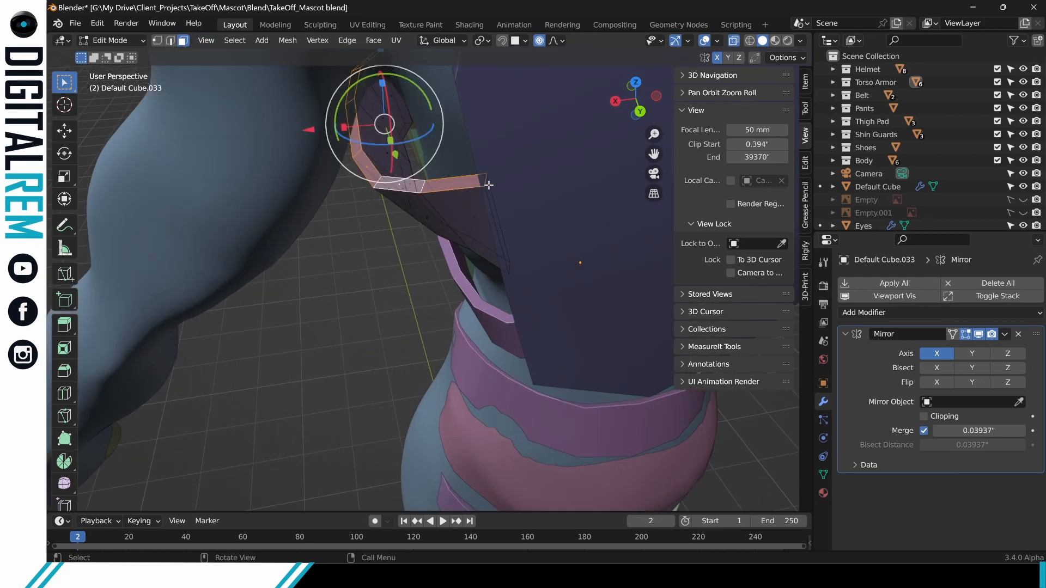
middle_click_drag(489, 185, 457, 179)
Add the strap's narrow end face at the back plate to the selection and undo the extra broad face picked beside it.
left_click(446, 221, "shift")
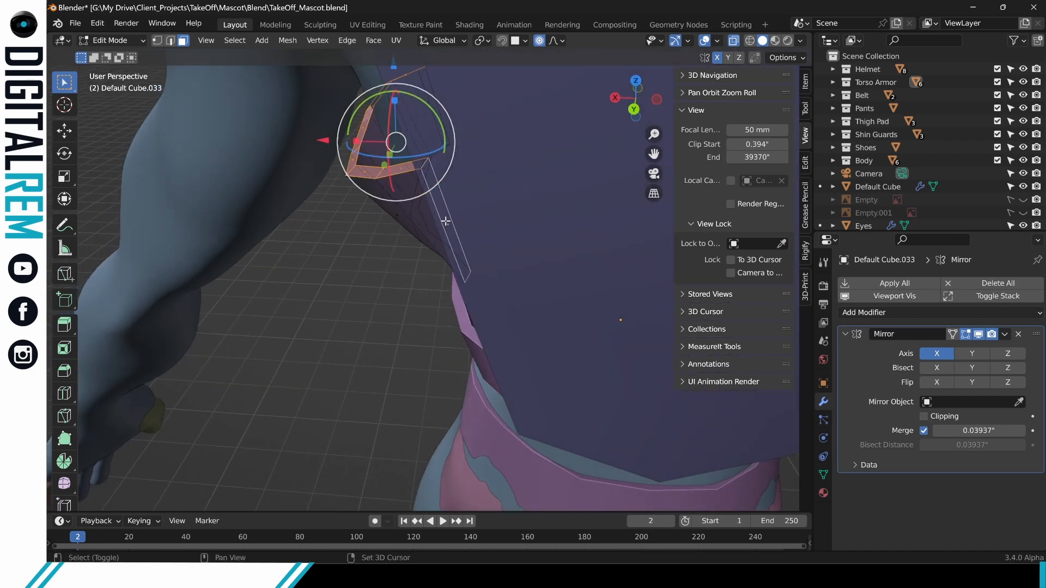
left_click(442, 249, "shift")
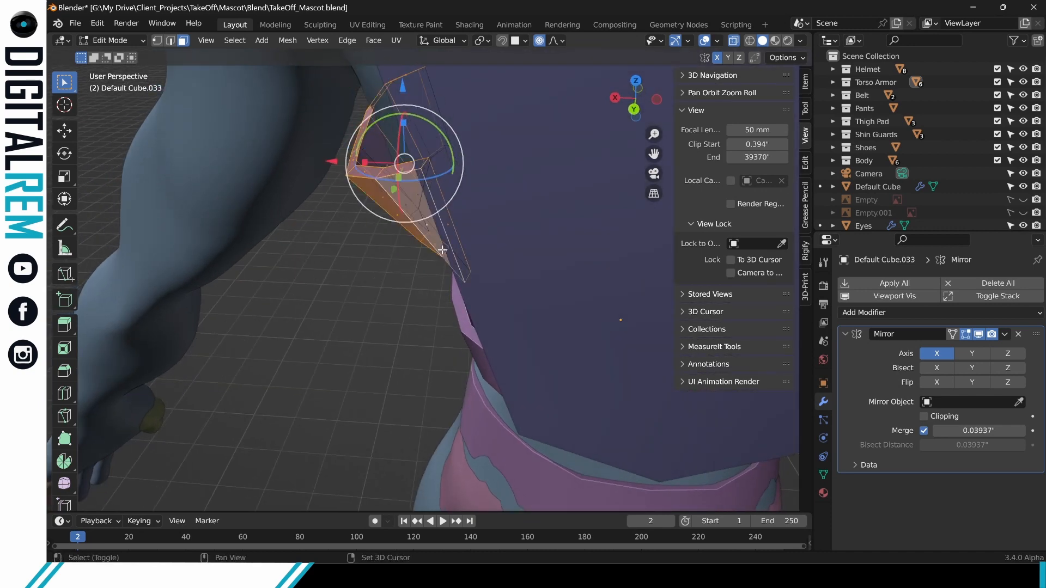
middle_click_drag(442, 243, 460, 182)
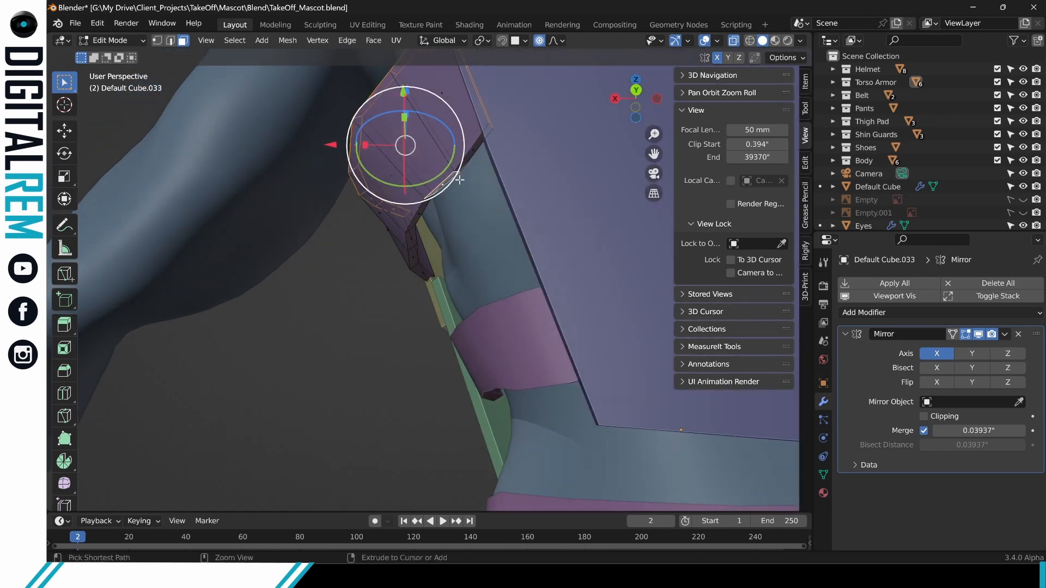
key("ctrl+z")
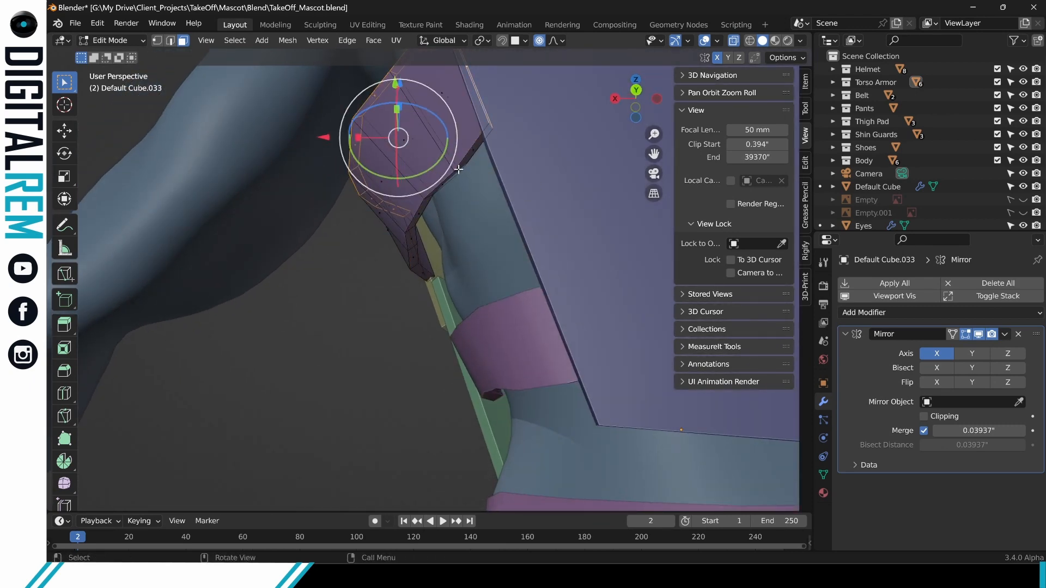
middle_click_drag(459, 169, 428, 213)
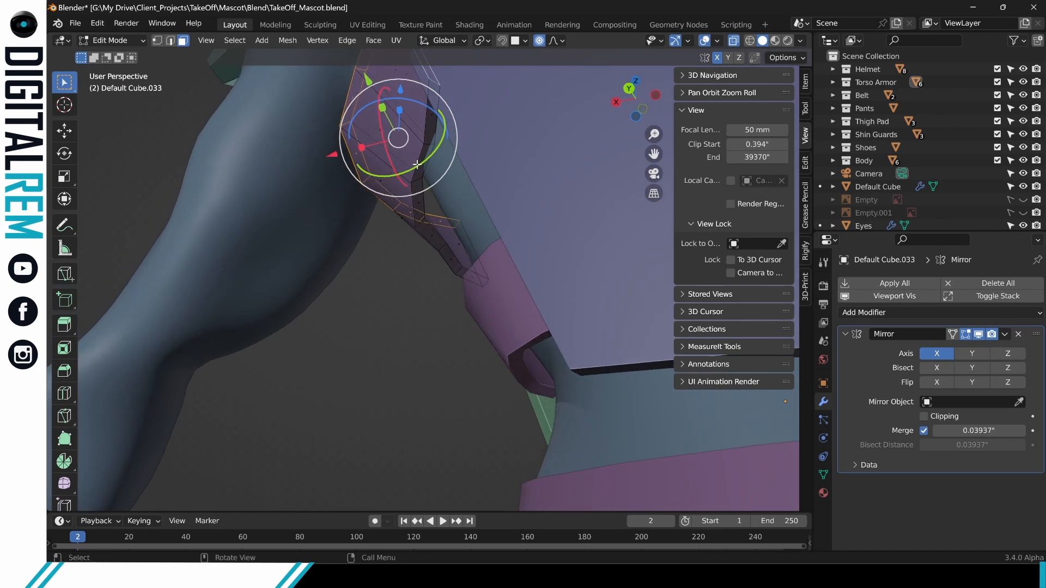
Add the narrow faces along the strap's lower rim to the selection.
left_click(424, 221, "shift")
left_click(434, 217, "shift")
left_click(468, 271, "shift")
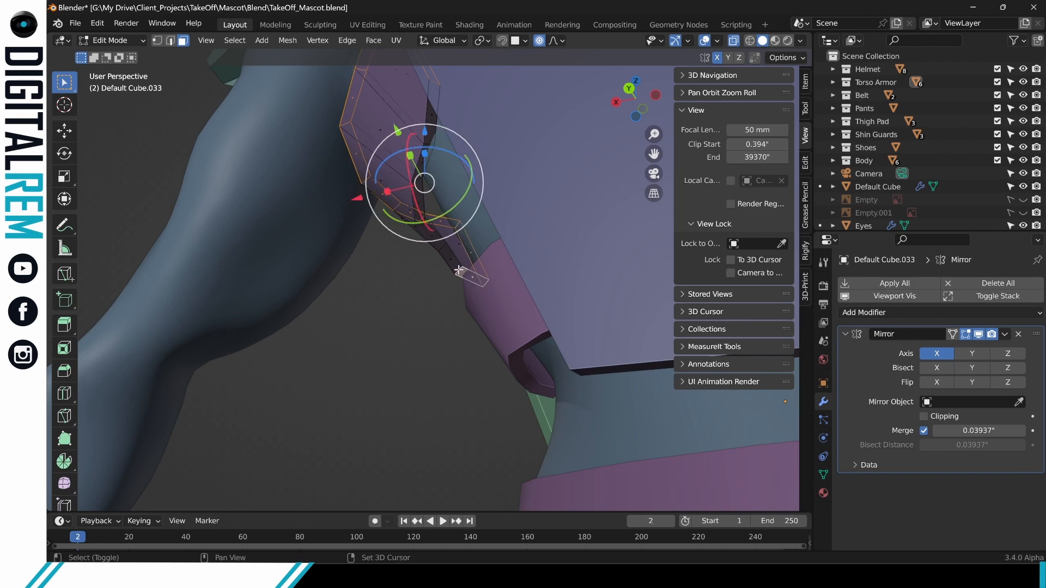
middle_click_drag(445, 232, 493, 313)
middle_click_drag(409, 152, 481, 54)
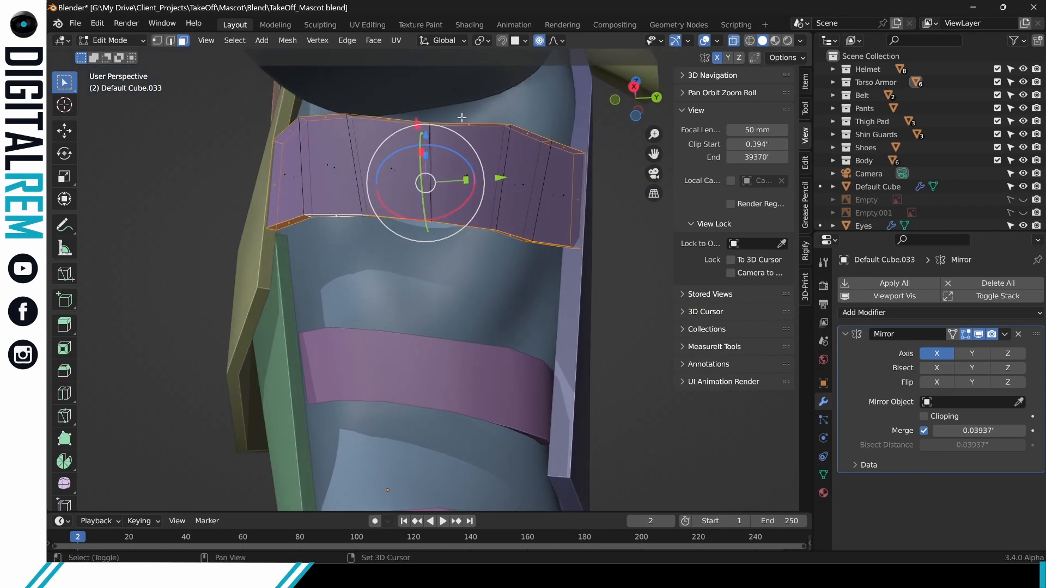
middle_click_drag(431, 153, 463, 185)
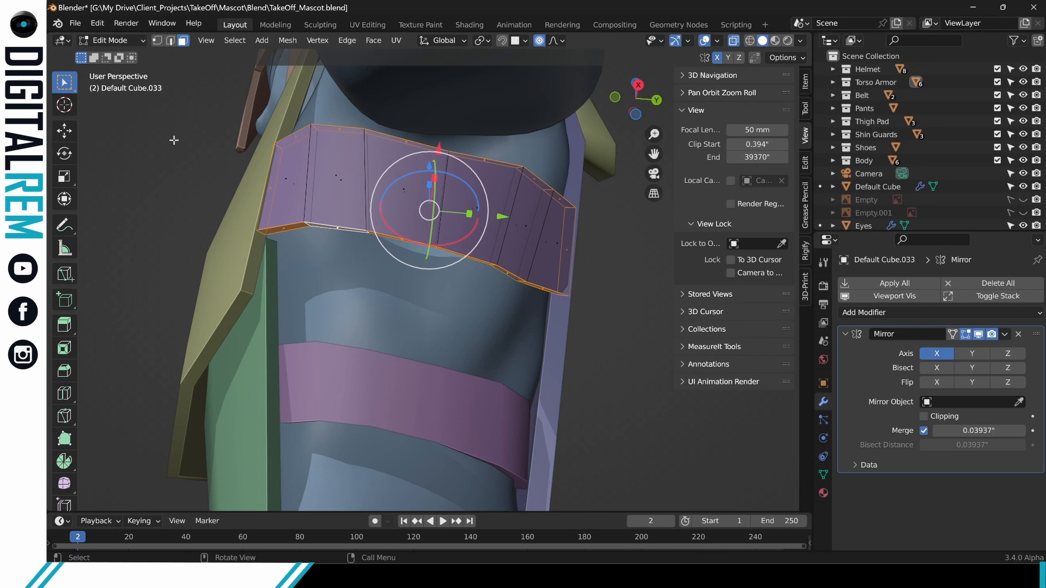
Switch the upper purple torso strap to Sculpt Mode and choose the Elastic Deform brush.
key("ctrl+Tab")
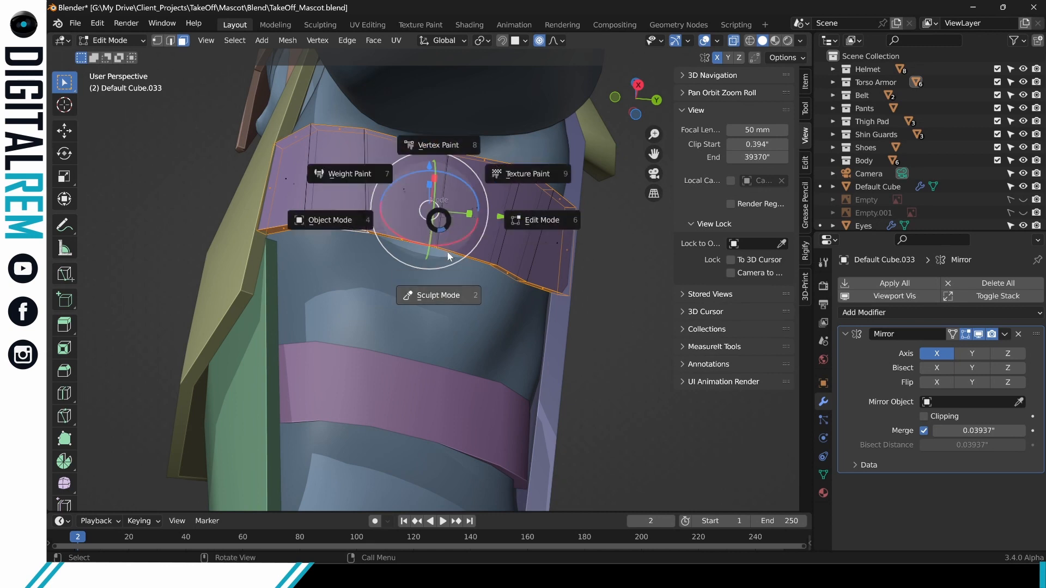
left_click(445, 282)
key("ctrl+Tab")
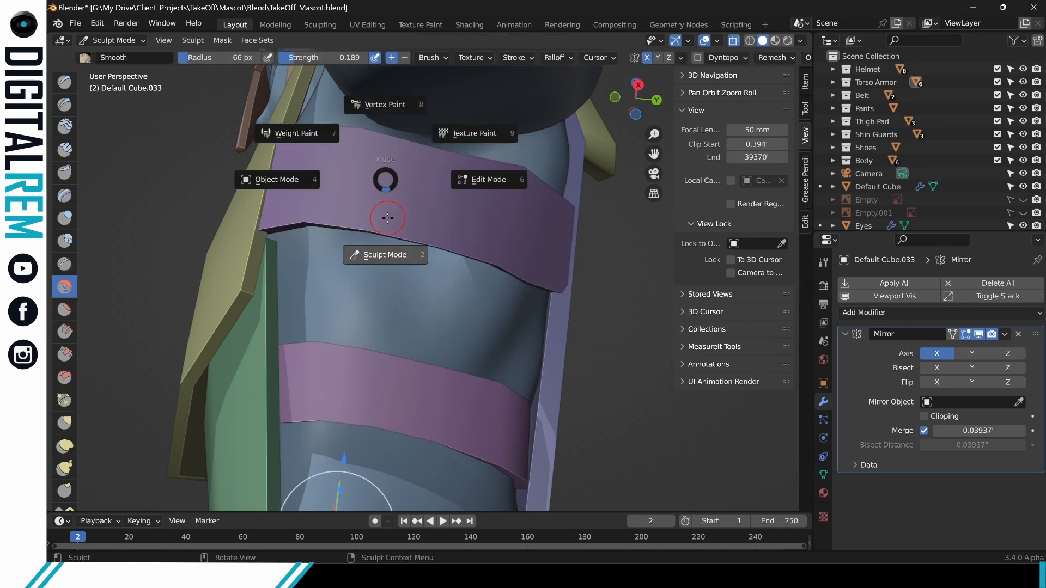
left_click(389, 237)
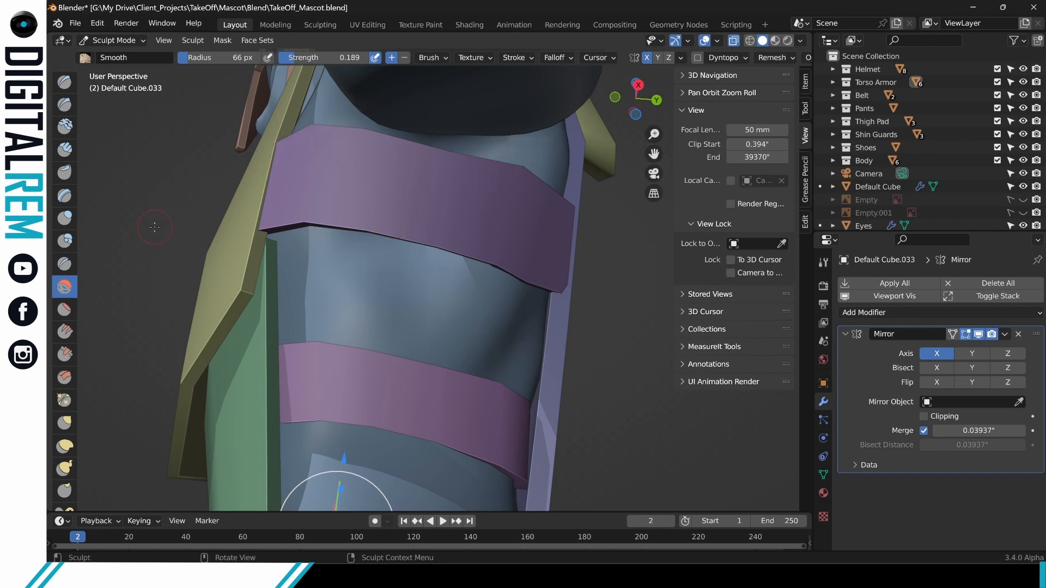
scroll(60, 418, "down", 2)
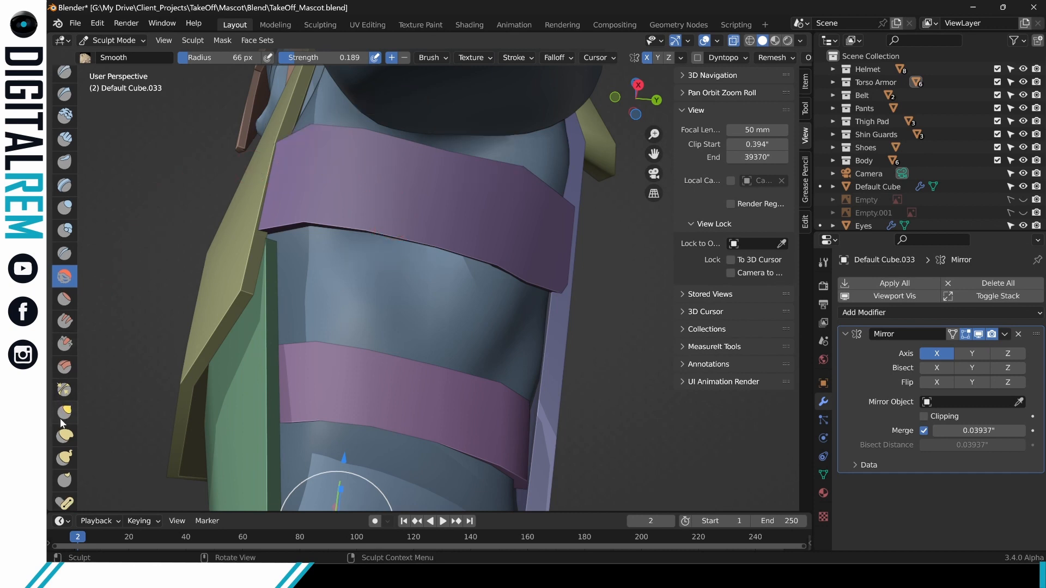
left_click(64, 425)
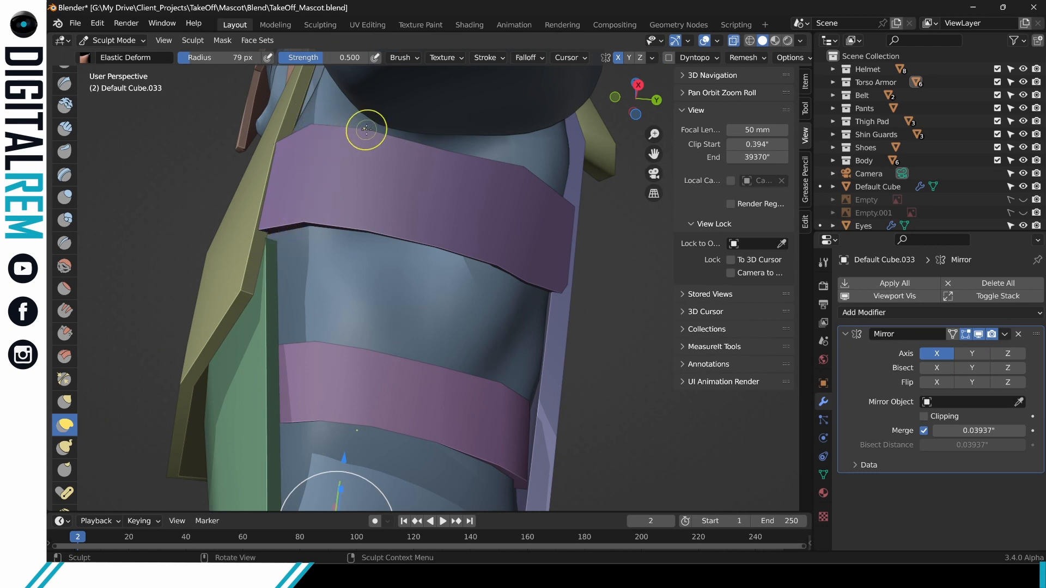
Deform the upper edge of the upper torso strap near the back plate with the Elastic Deform brush.
middle_click_drag(366, 130, 423, 162)
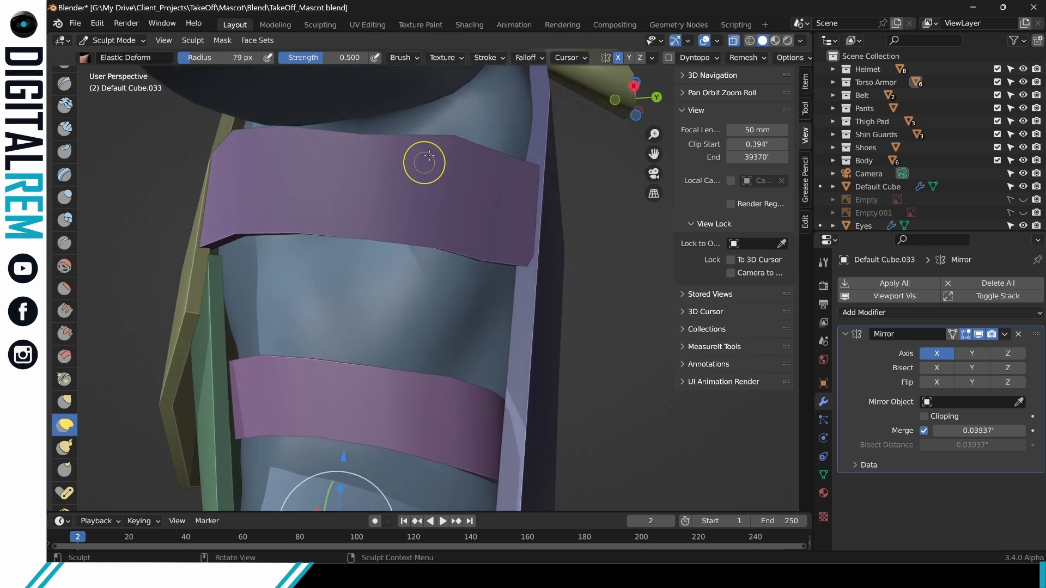
left_click_drag(451, 135, 451, 163)
middle_click_drag(450, 164, 428, 169)
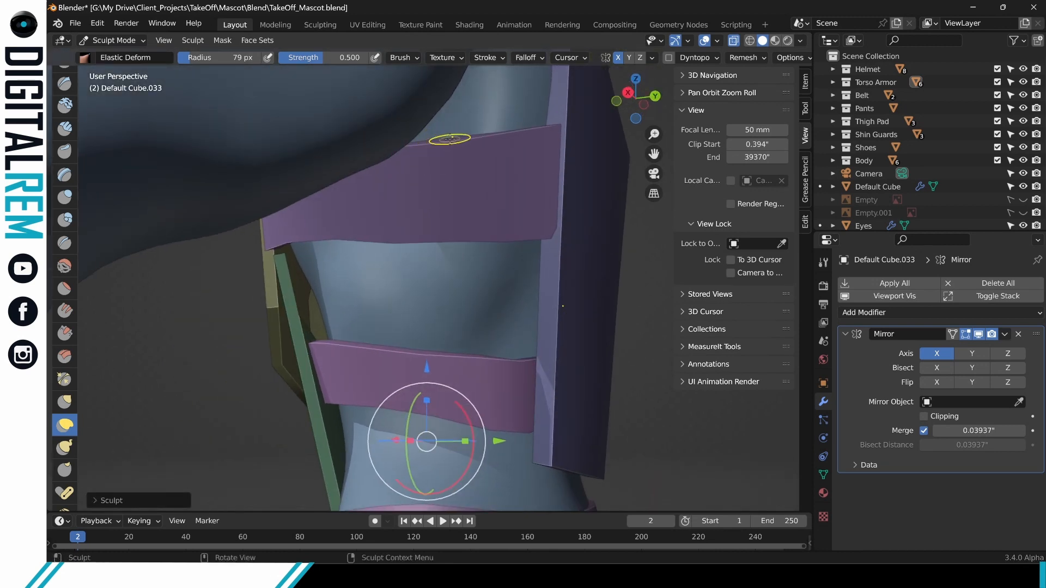
left_click_drag(451, 139, 454, 142)
middle_click_drag(513, 138, 515, 117)
Reshape the upper strap's lower edge from the back-plate corner to the front corner with Elastic Deform strokes.
mouse_move(508, 187)
middle_mouse_down()
mouse_move(525, 171)
mouse_move(548, 245)
middle_mouse_up()
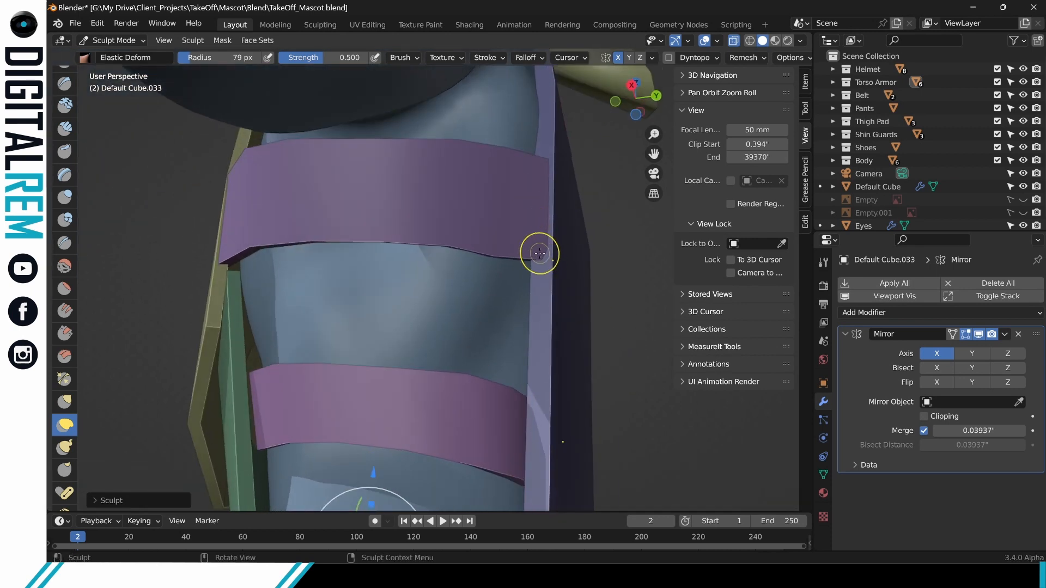
mouse_move(537, 245)
left_mouse_down()
mouse_move(547, 247)
mouse_move(535, 252)
left_mouse_up()
middle_click_drag(534, 252, 481, 228)
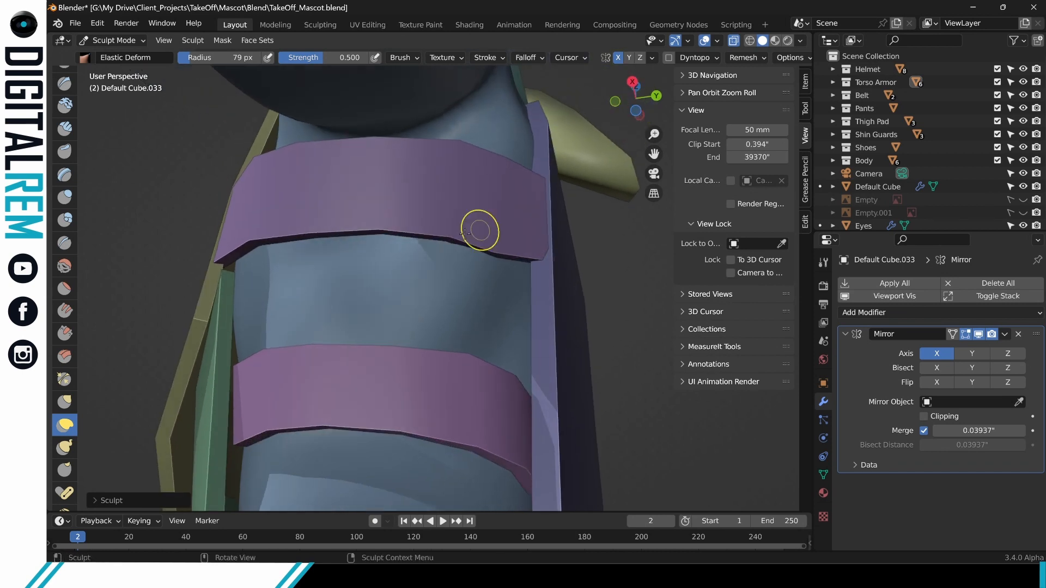
left_click_drag(451, 243, 449, 242)
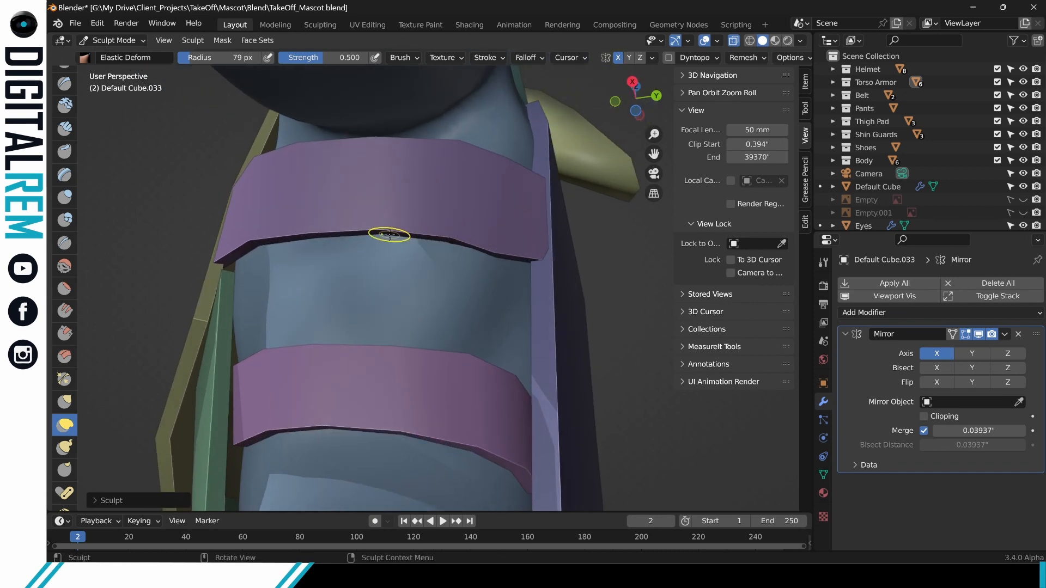
left_click_drag(380, 231, 388, 241)
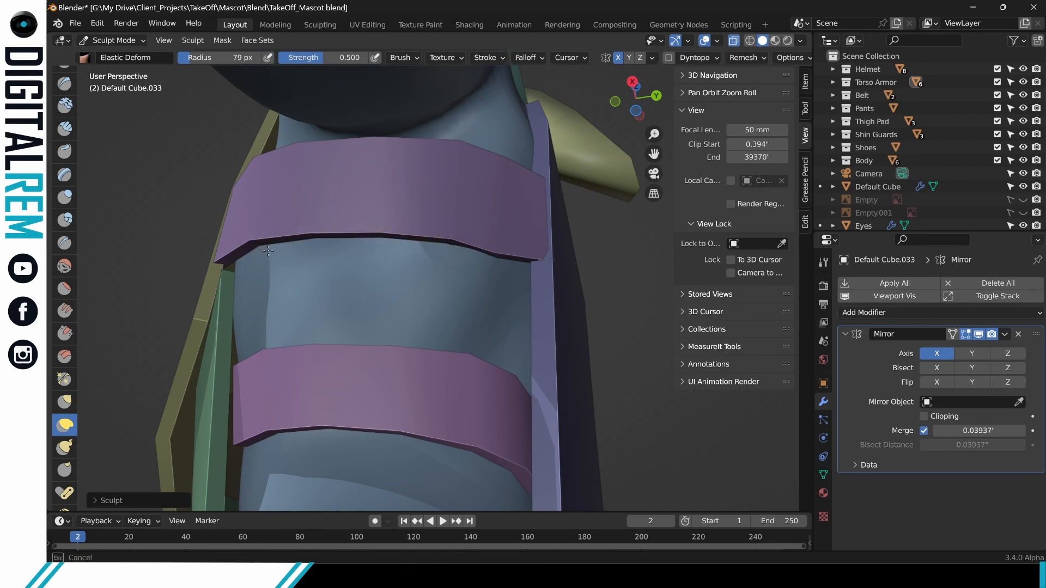
middle_click_drag(266, 246, 325, 288)
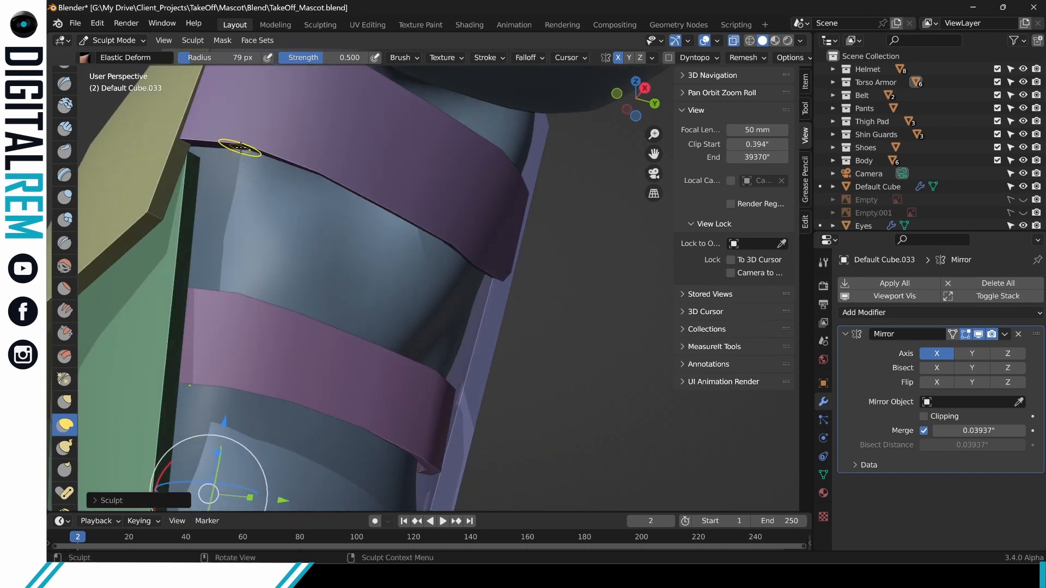
mouse_move(242, 146)
left_mouse_down()
mouse_move(240, 162)
mouse_move(191, 133)
left_mouse_up()
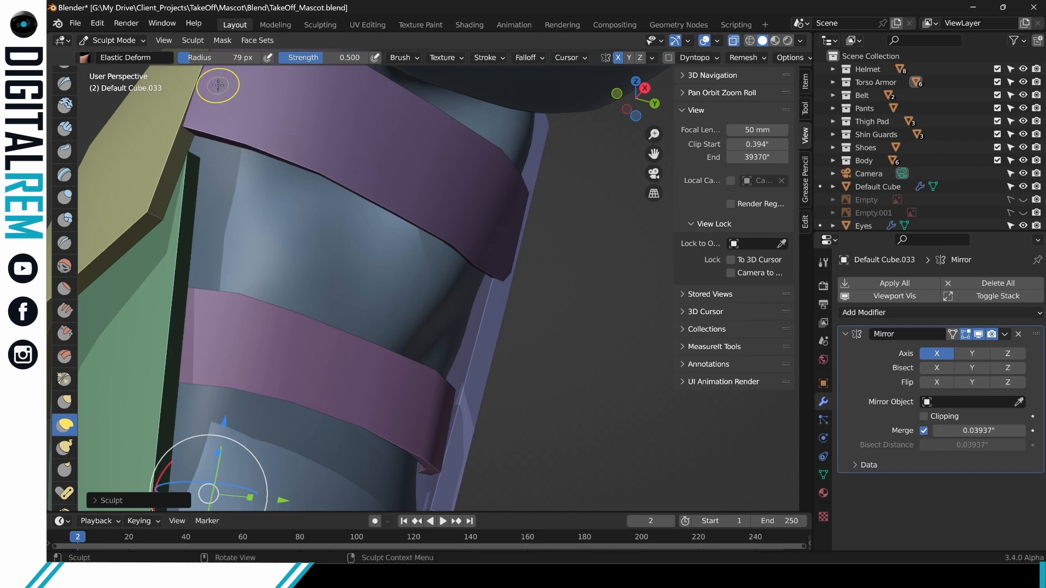
Pull the upper strap's top edge beneath the armpit inward toward the torso with Elastic Deform strokes.
mouse_move(319, 170)
middle_mouse_down()
mouse_move(328, 185)
mouse_move(301, 206)
mouse_move(345, 241)
mouse_move(305, 298)
mouse_move(244, 211)
middle_mouse_up()
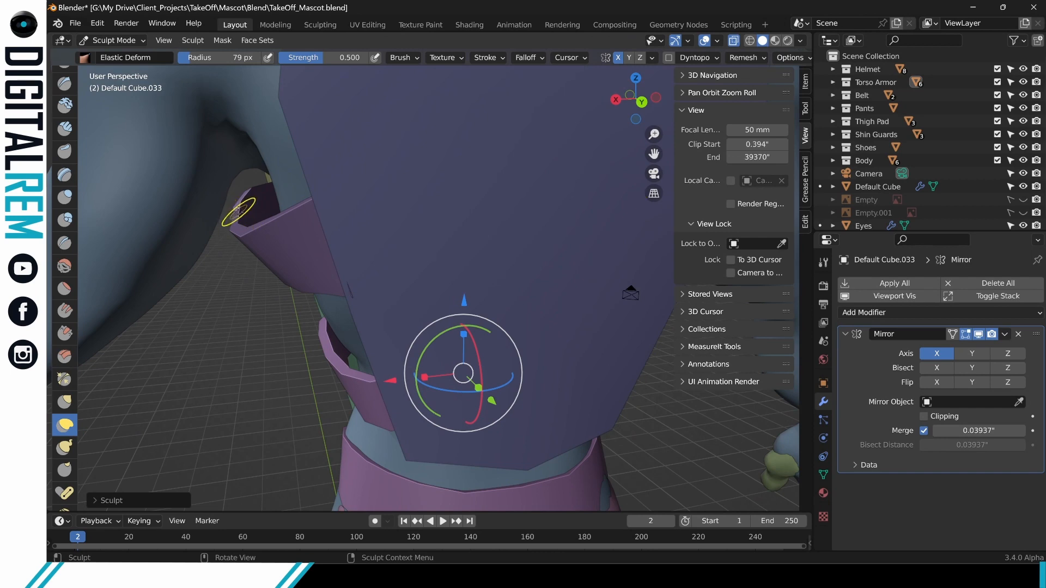
left_click_drag(238, 212, 281, 189)
mouse_move(280, 189)
middle_mouse_down()
mouse_move(536, 225)
mouse_move(364, 215)
mouse_move(363, 240)
mouse_move(354, 234)
middle_mouse_up()
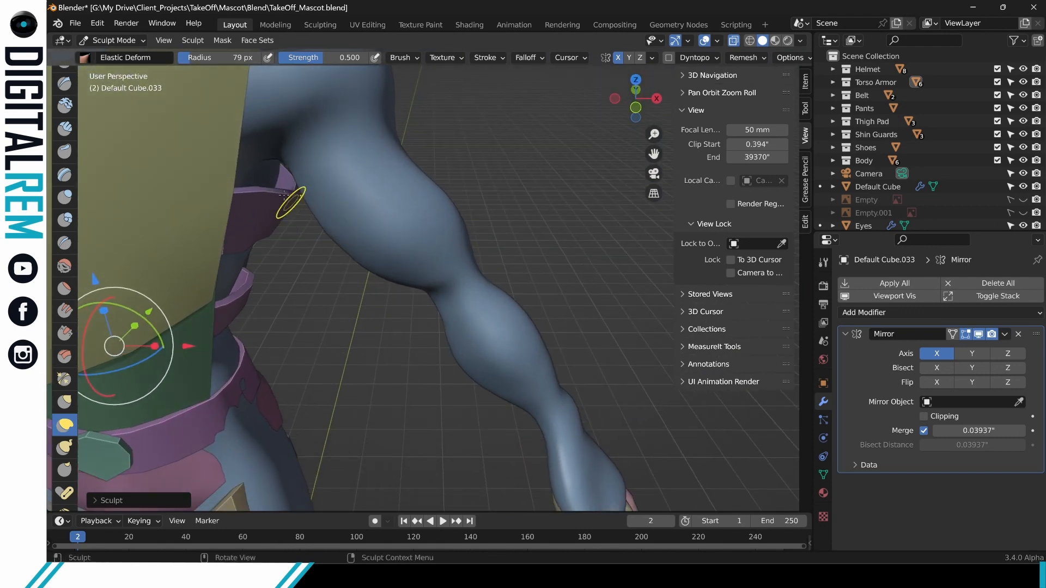
left_click_drag(290, 190, 276, 182)
mouse_move(275, 182)
middle_mouse_down()
mouse_move(347, 204)
mouse_move(278, 210)
middle_mouse_up()
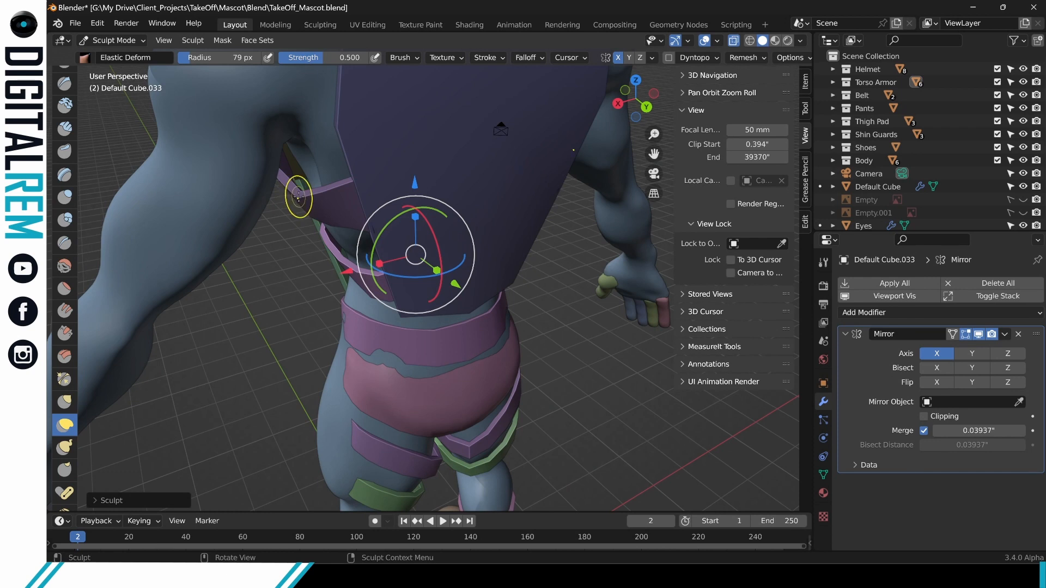
left_click_drag(302, 195, 312, 183)
middle_click_drag(307, 189, 306, 191)
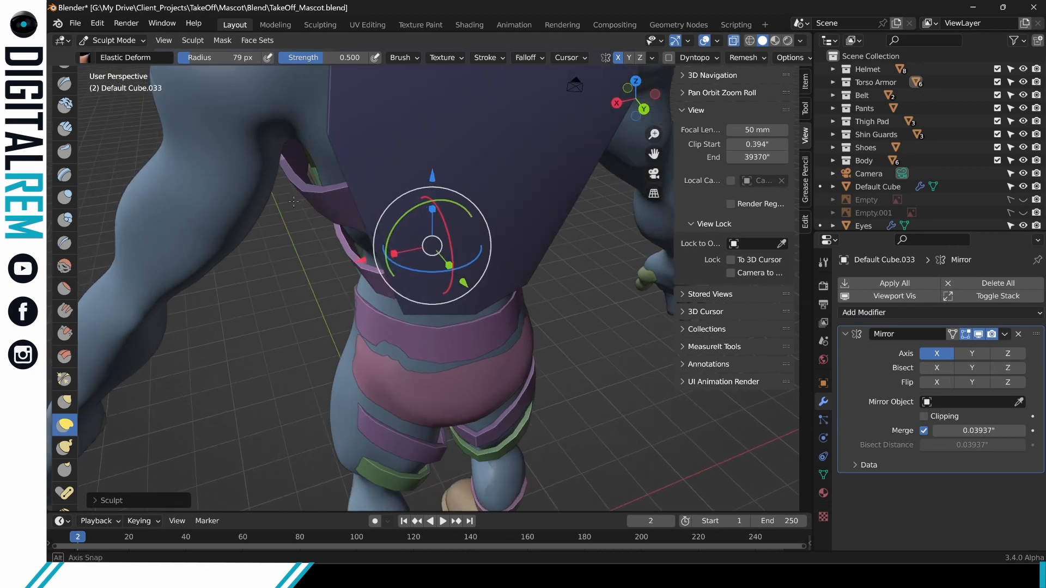
left_click_drag(306, 190, 313, 177)
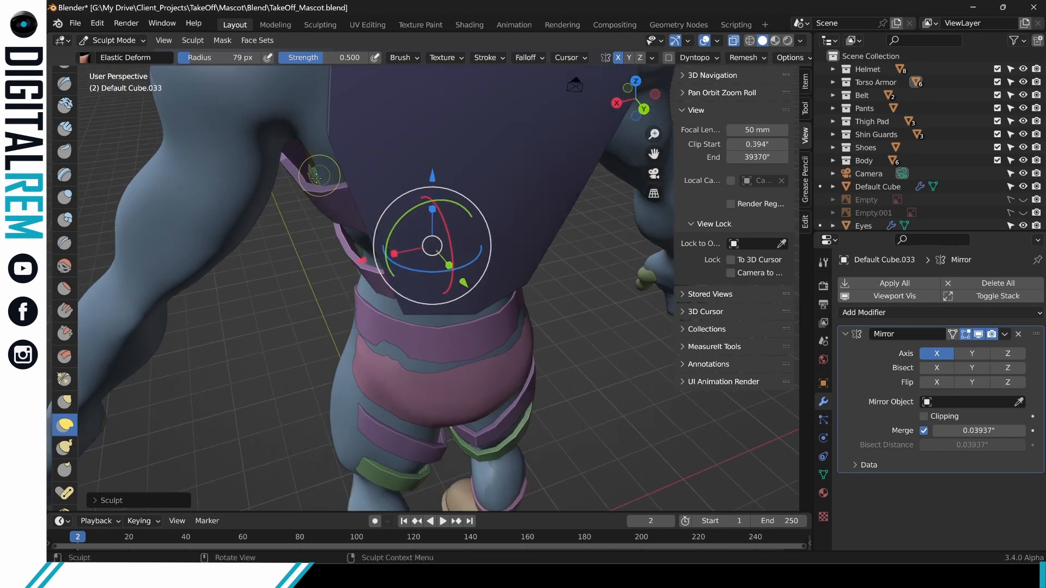
middle_click_drag(313, 177, 308, 166)
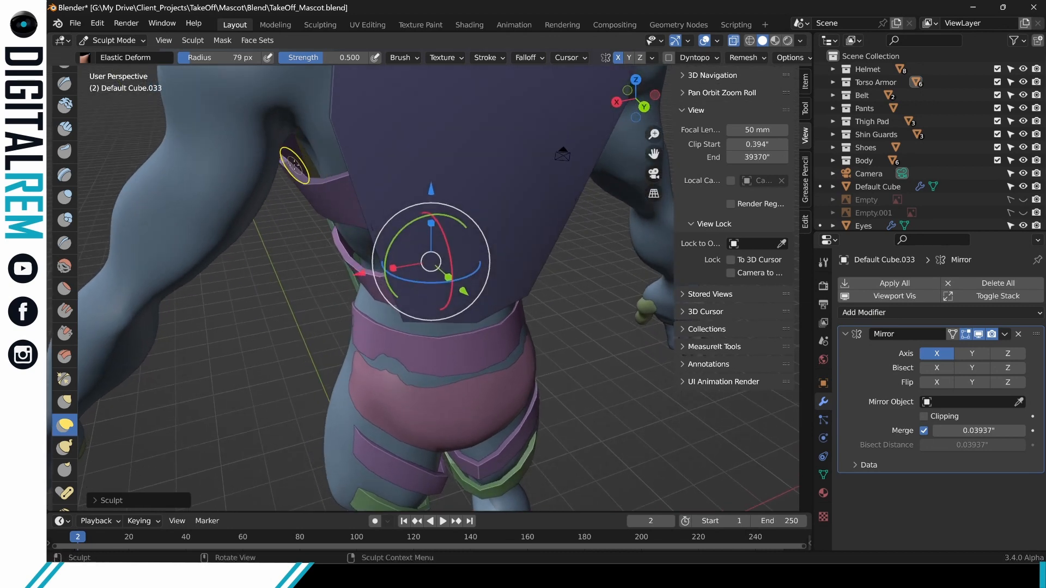
mouse_move(286, 162)
left_mouse_down()
mouse_move(309, 158)
mouse_move(313, 178)
left_mouse_up()
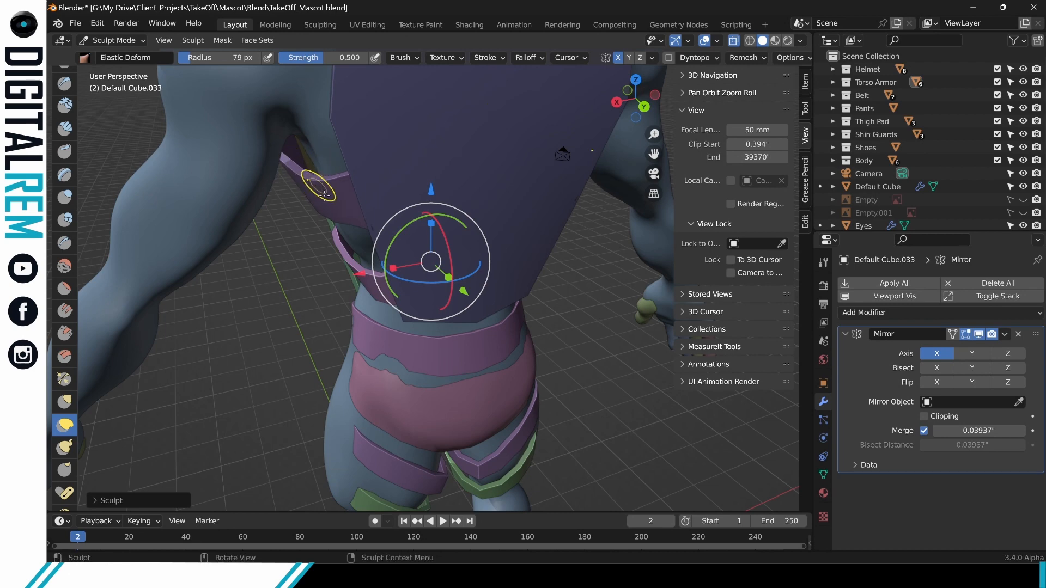
Refine the front part of the upper strap's top edge, from the armpit to the chest plate, with Elastic Deform strokes.
middle_click_drag(323, 193, 392, 220)
mouse_move(381, 232)
middle_mouse_down()
mouse_move(382, 218)
mouse_move(381, 232)
mouse_move(382, 219)
mouse_move(406, 247)
mouse_move(329, 231)
middle_mouse_up()
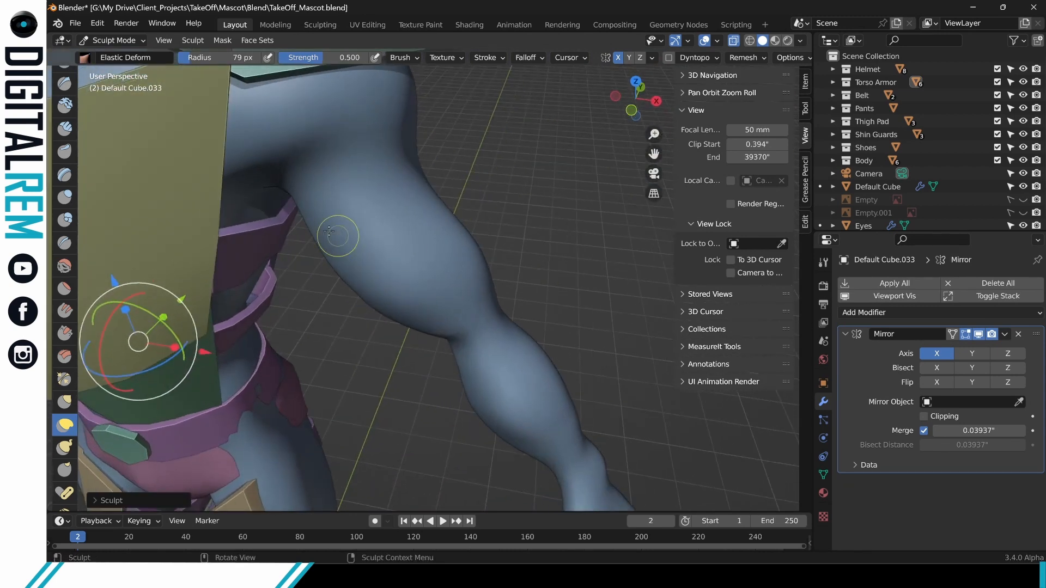
left_click_drag(276, 220, 256, 215)
mouse_move(256, 215)
middle_mouse_down()
mouse_move(206, 236)
mouse_move(264, 217)
mouse_move(283, 229)
middle_mouse_up()
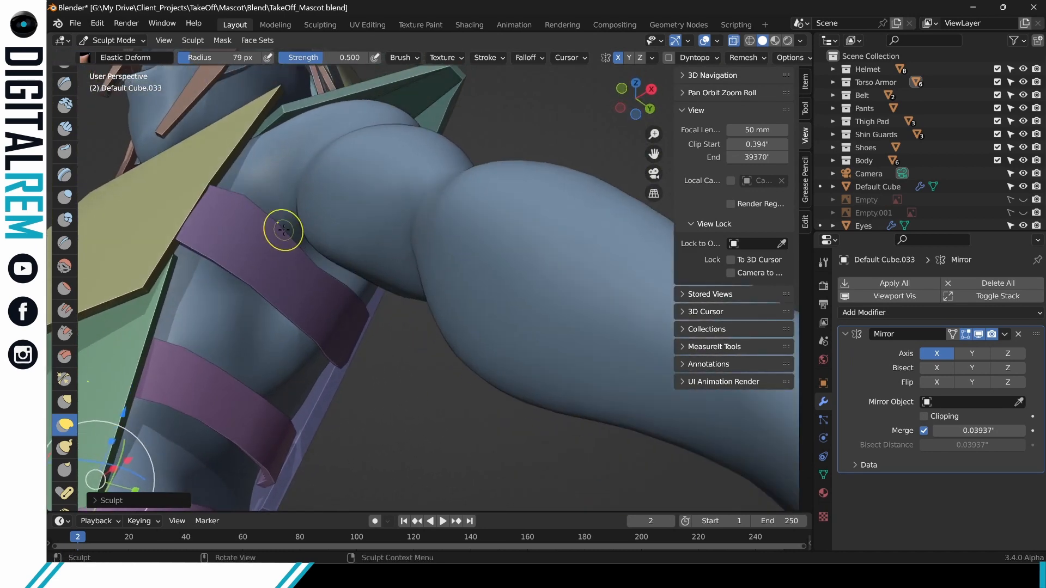
left_click_drag(311, 261, 220, 176)
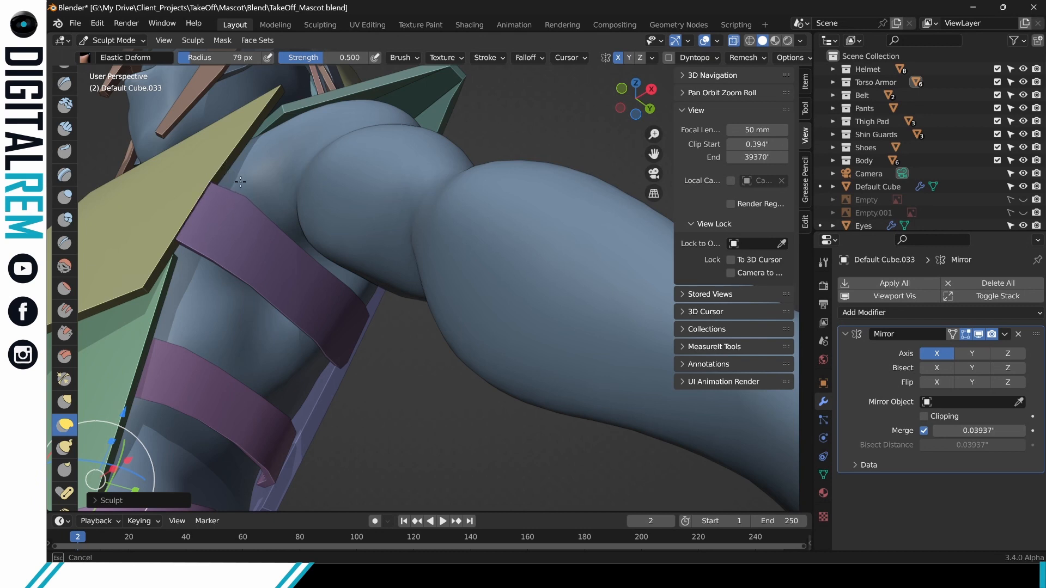
left_click_drag(240, 181, 272, 231)
Adjust the upper strap's lower edge along the side and beside the back plate with Elastic Deform strokes.
mouse_move(273, 231)
middle_mouse_down()
mouse_move(299, 314)
mouse_move(256, 262)
mouse_move(272, 245)
middle_mouse_up()
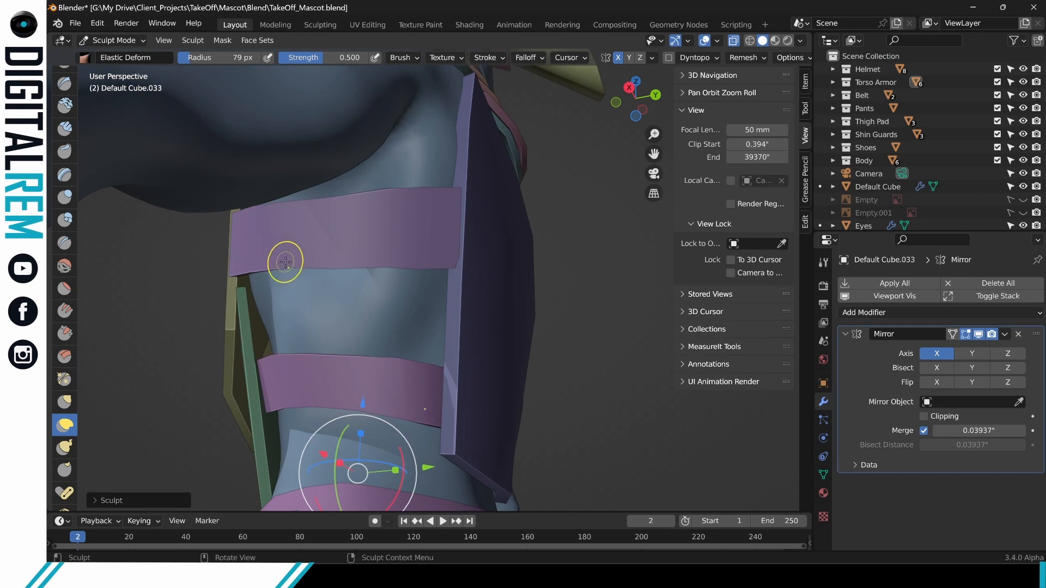
mouse_move(285, 262)
left_mouse_down()
mouse_move(282, 272)
mouse_move(252, 272)
left_mouse_up()
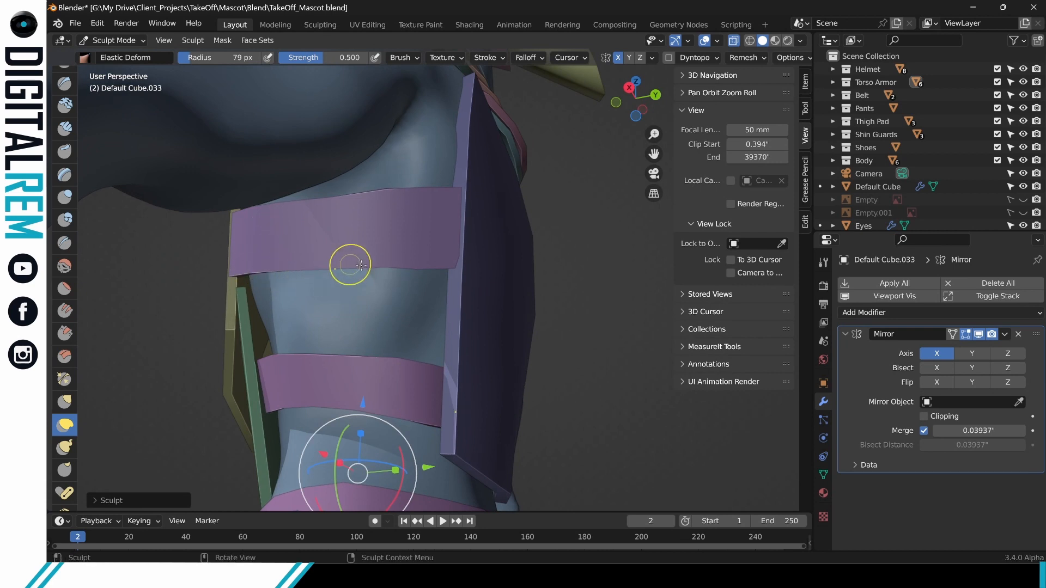
left_click_drag(386, 267, 390, 274)
middle_click_drag(389, 274, 335, 236)
left_click_drag(371, 176, 362, 164)
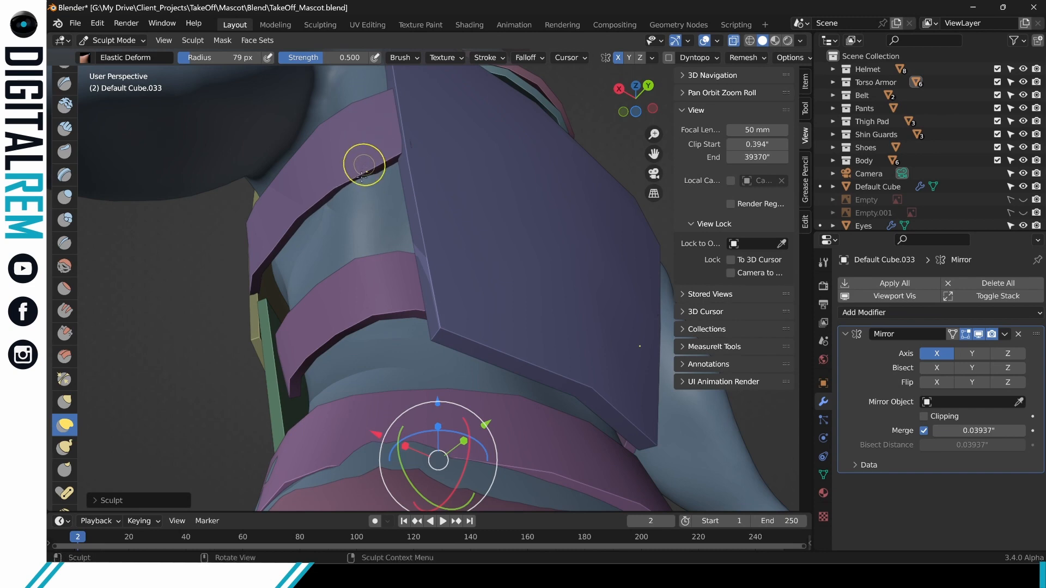
mouse_move(362, 163)
middle_mouse_down()
mouse_move(286, 166)
mouse_move(310, 177)
middle_mouse_up()
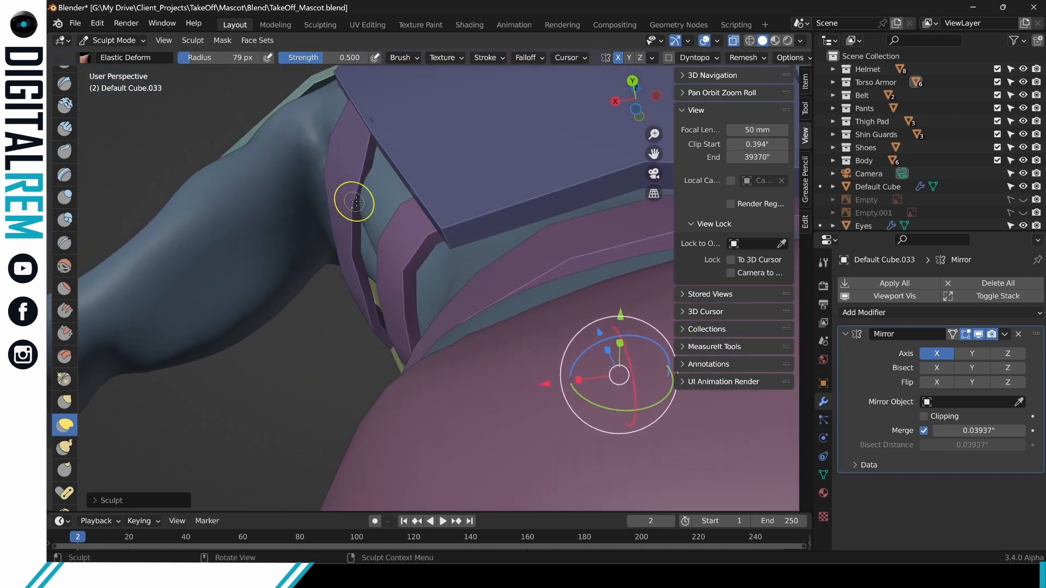
mouse_move(360, 202)
left_mouse_down()
mouse_move(368, 180)
mouse_move(344, 189)
left_mouse_up()
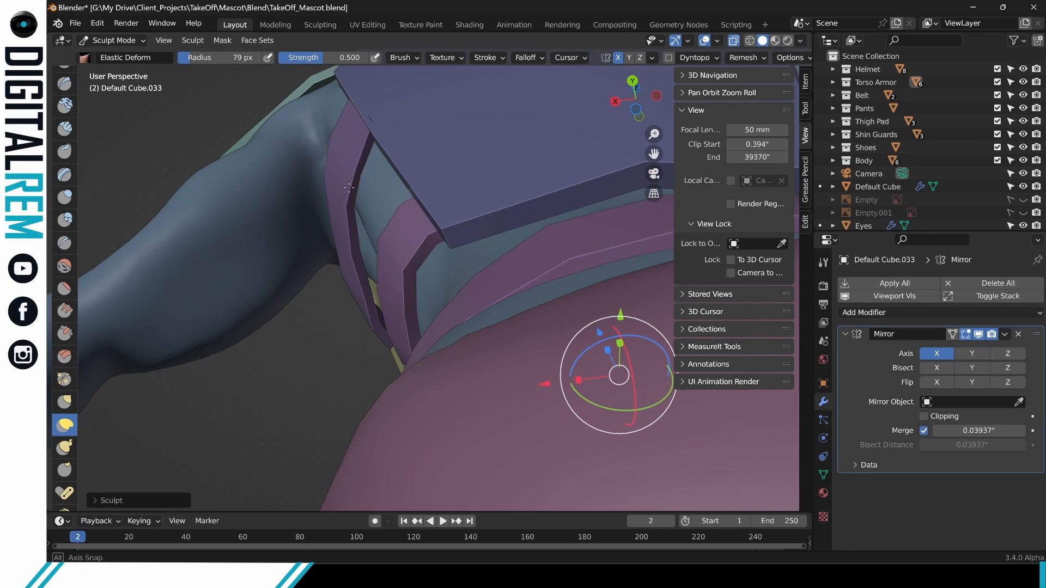
Leave sculpting on the upper strap and open the lower purple torso strap in Edit Mode.
mouse_move(344, 189)
middle_mouse_down()
mouse_move(454, 234)
mouse_move(479, 233)
mouse_move(433, 234)
mouse_move(427, 251)
mouse_move(469, 254)
mouse_move(452, 255)
middle_mouse_up()
scroll(460, 240, "down", 5)
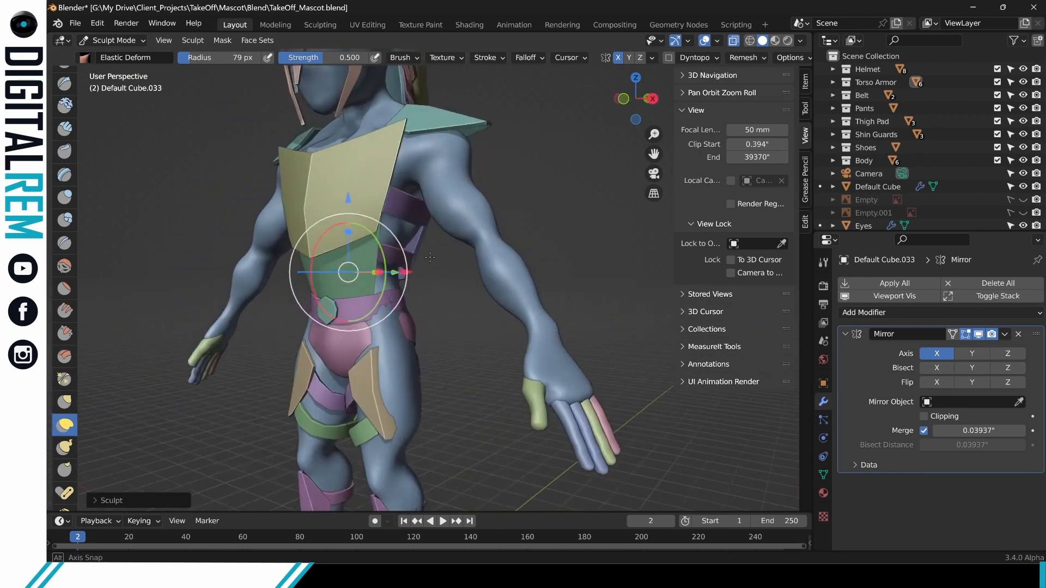
scroll(429, 257, "up", 6)
scroll(416, 256, "down", 5)
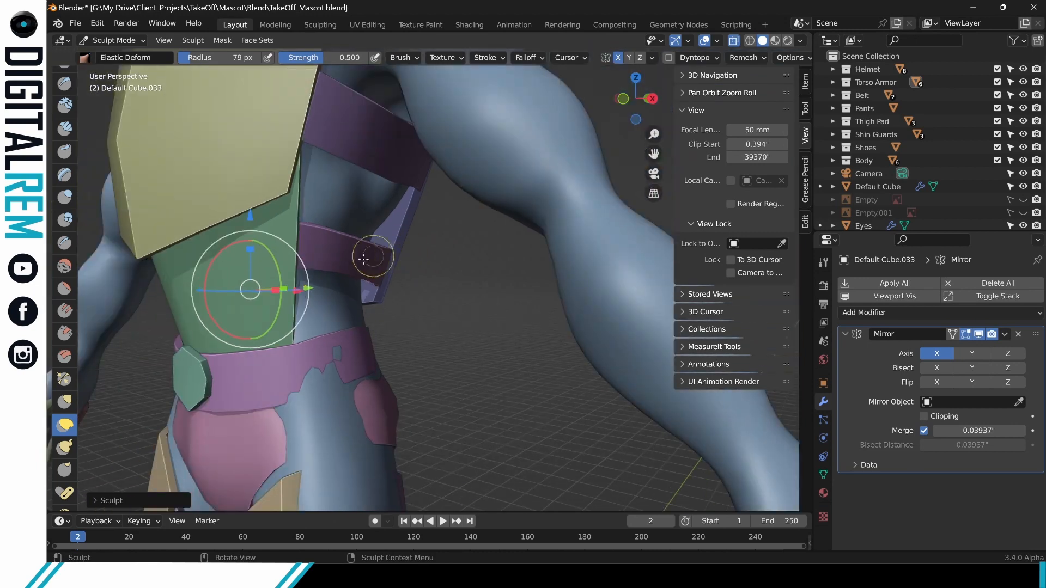
key("ctrl+Tab")
left_click(224, 261)
left_click(330, 250)
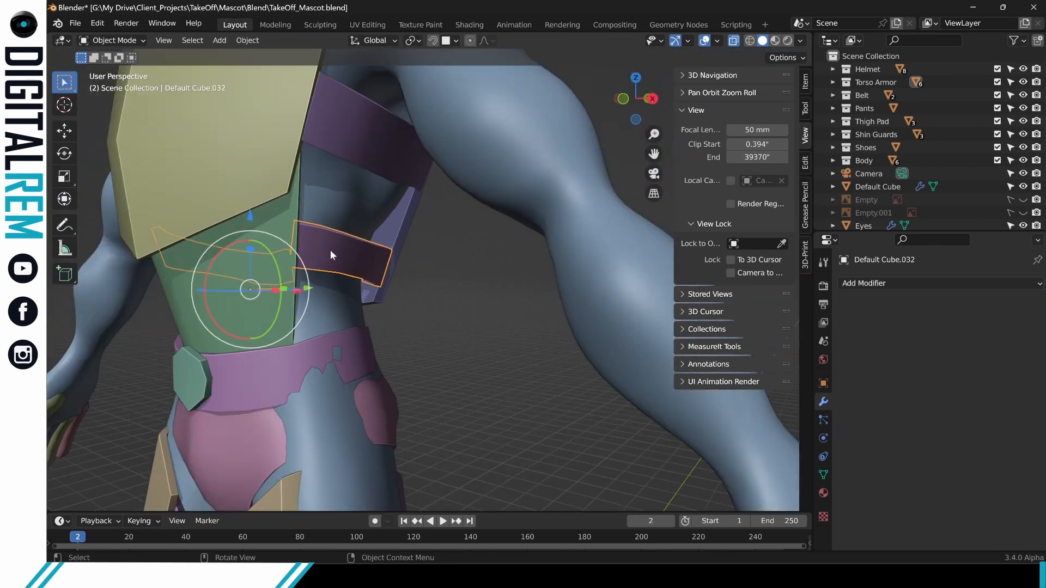
key("ctrl+Tab")
left_click(400, 261)
scroll(400, 261, "down", 4)
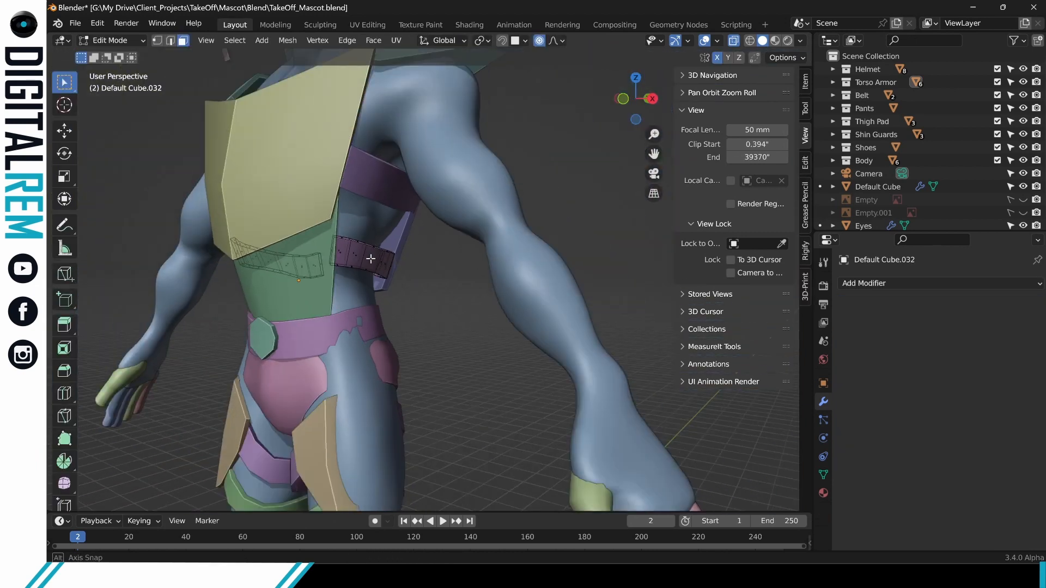
middle_click_drag(382, 261, 354, 262)
scroll(354, 262, "up", 2)
left_click_drag(188, 214, 275, 281)
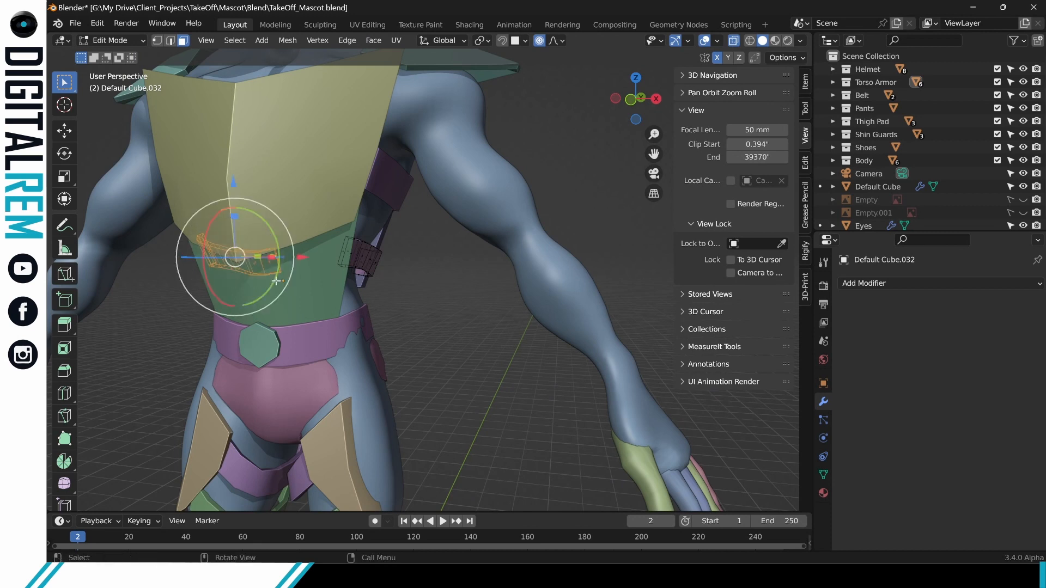
key("x")
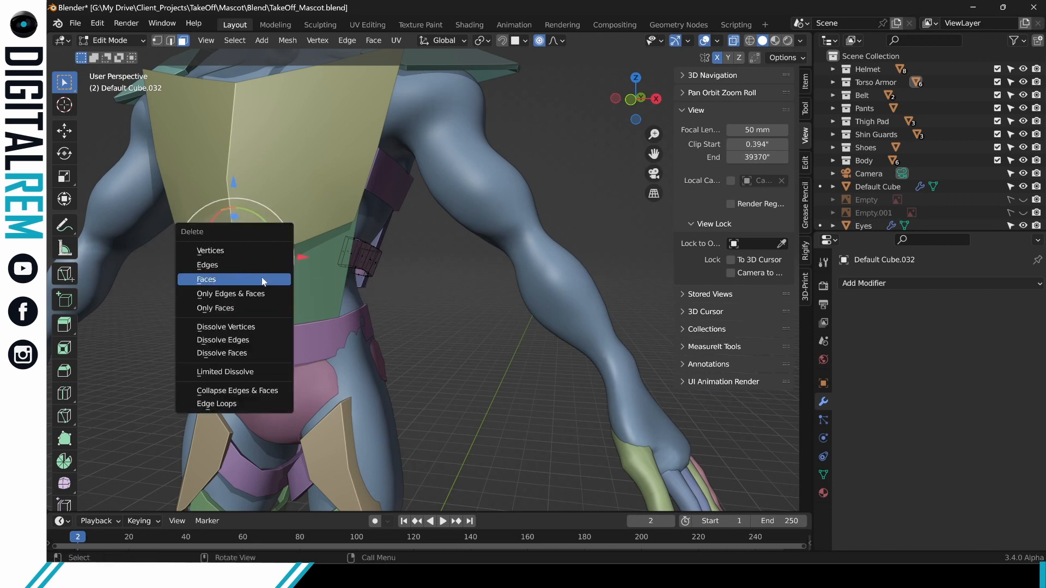
left_click(264, 265)
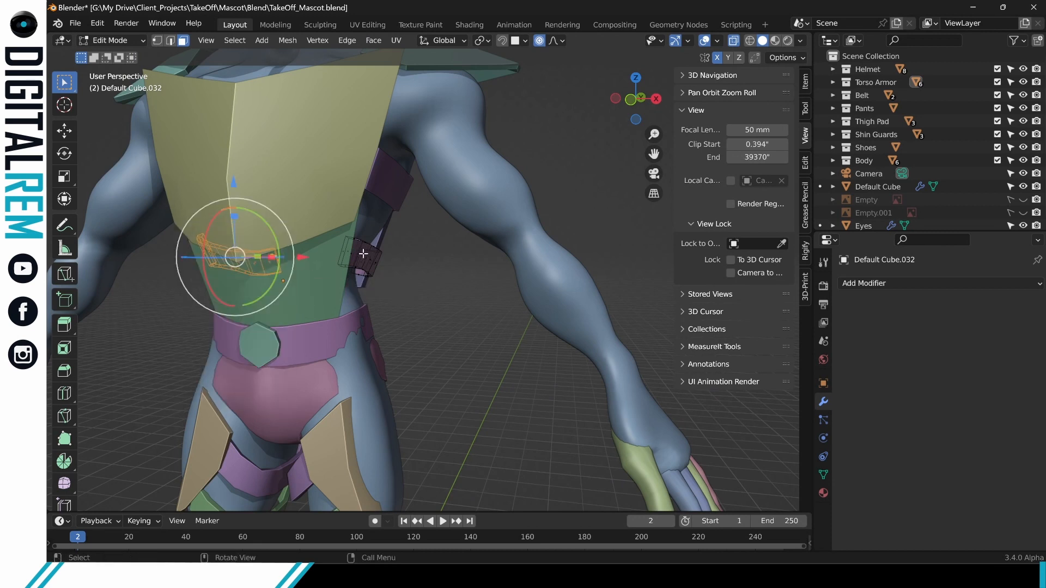
Switch the lower torso strap to Sculpt Mode and pull its rear end toward the back plate with Elastic Deform strokes.
key("ctrl+Tab")
left_click(351, 326)
scroll(358, 271, "up", 2)
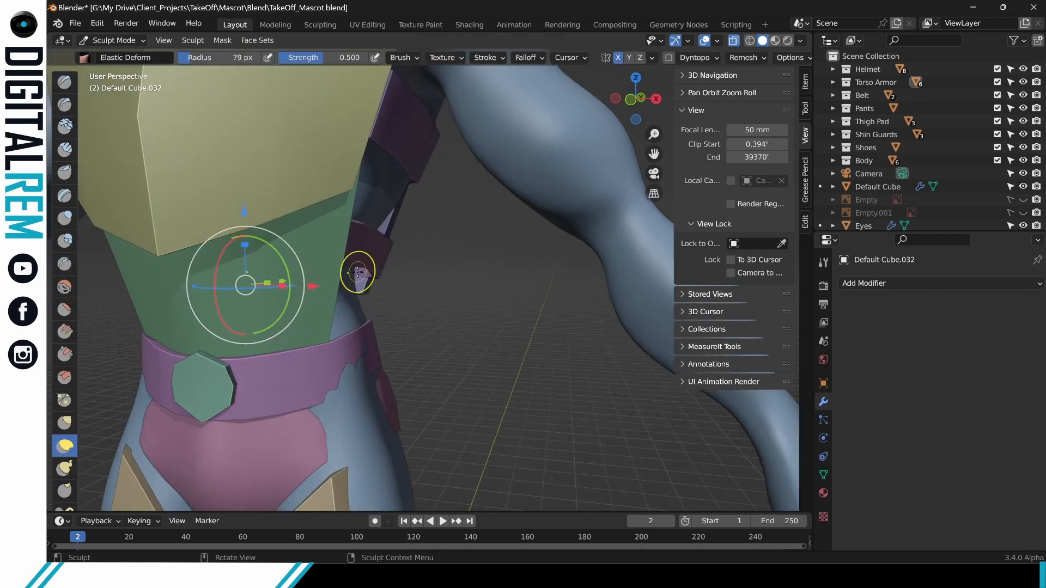
mouse_move(357, 271)
middle_mouse_down()
mouse_move(279, 235)
mouse_move(335, 248)
middle_mouse_up()
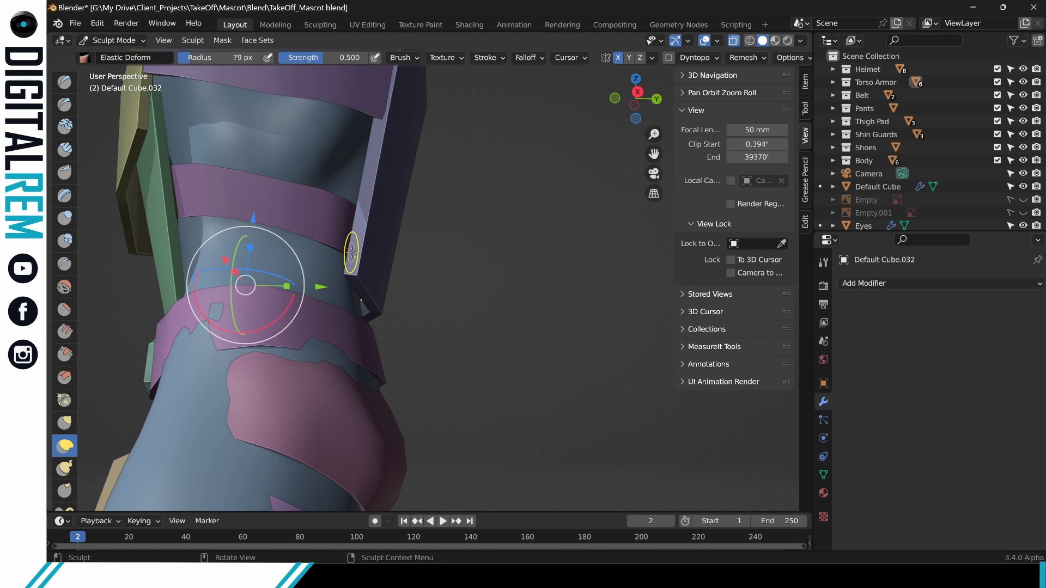
left_click_drag(351, 252, 373, 252)
mouse_move(373, 252)
middle_mouse_down()
mouse_move(385, 265)
mouse_move(359, 245)
middle_mouse_up()
mouse_move(352, 225)
left_mouse_down()
mouse_move(378, 227)
mouse_move(362, 212)
mouse_move(384, 217)
mouse_move(363, 250)
mouse_move(380, 250)
mouse_move(364, 213)
mouse_move(375, 216)
left_mouse_up()
mouse_move(357, 254)
left_mouse_down()
mouse_move(368, 250)
mouse_move(368, 217)
left_mouse_up()
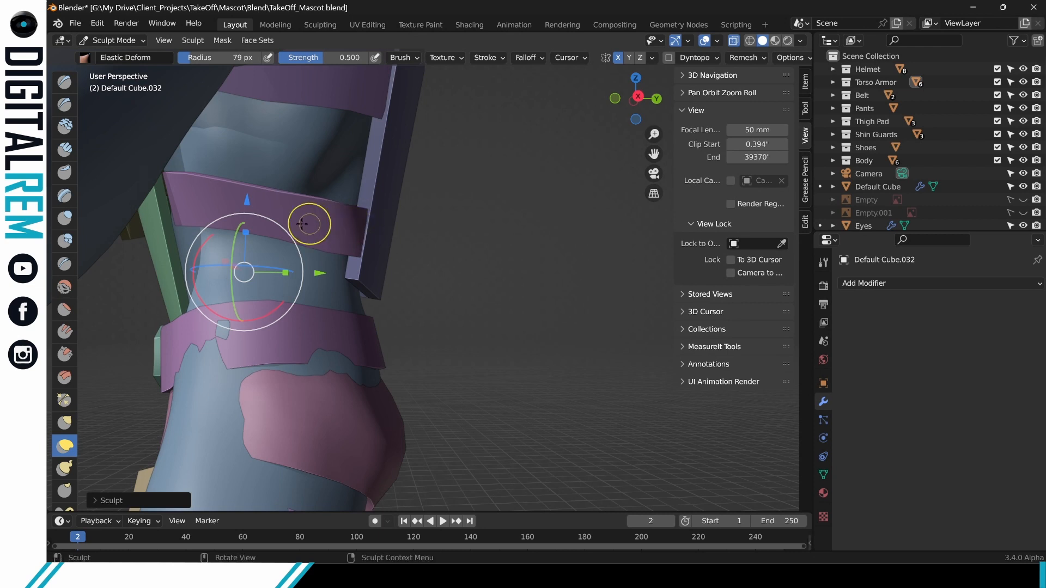
Reshape the lower strap's front end beside the green abdomen plate with Elastic Deform strokes.
middle_click_drag(307, 223, 281, 223)
mouse_move(186, 200)
left_mouse_down()
mouse_move(154, 201)
mouse_move(175, 228)
mouse_move(153, 229)
left_mouse_up()
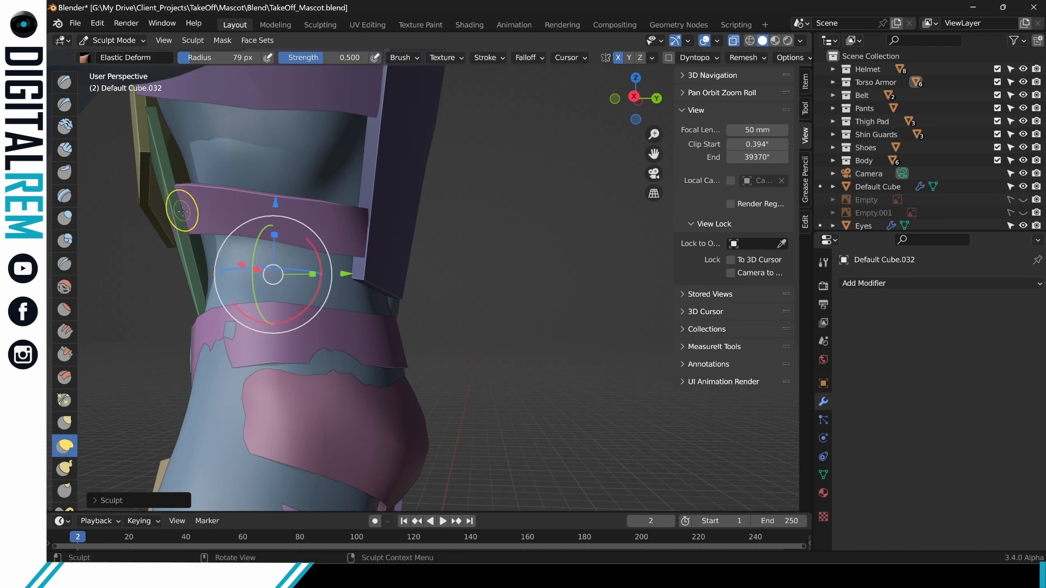
middle_click_drag(182, 211, 246, 224)
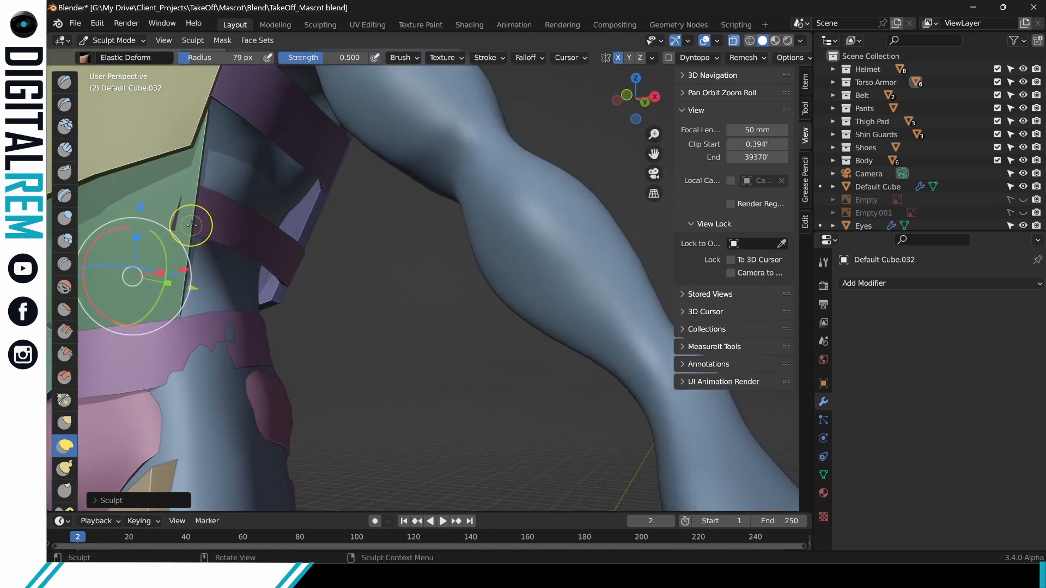
left_click_drag(177, 227, 217, 231)
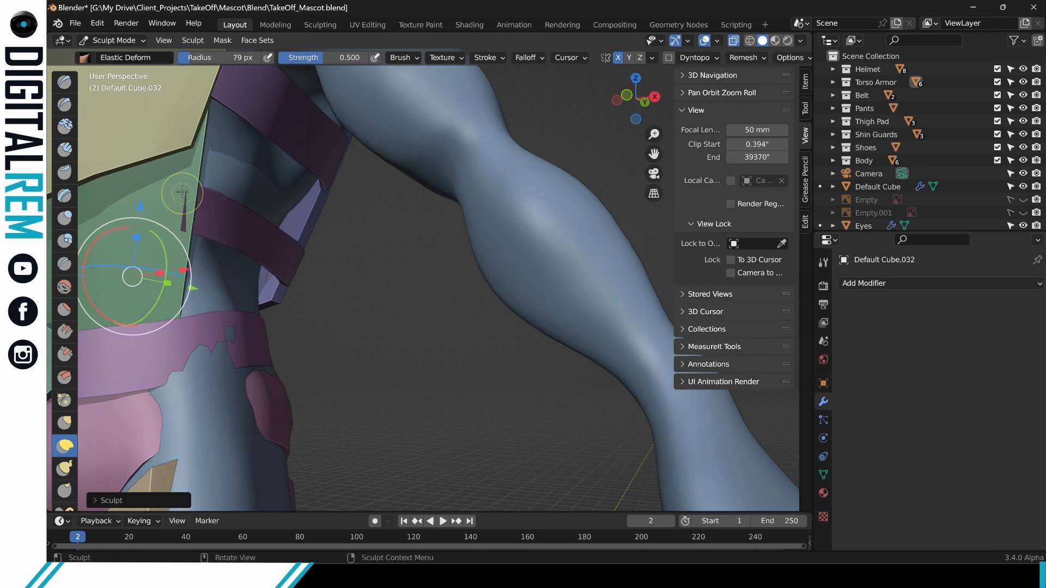
left_click_drag(190, 187, 200, 186)
left_click_drag(189, 228, 210, 228)
mouse_move(210, 229)
middle_mouse_down()
mouse_move(123, 229)
mouse_move(131, 233)
middle_mouse_up()
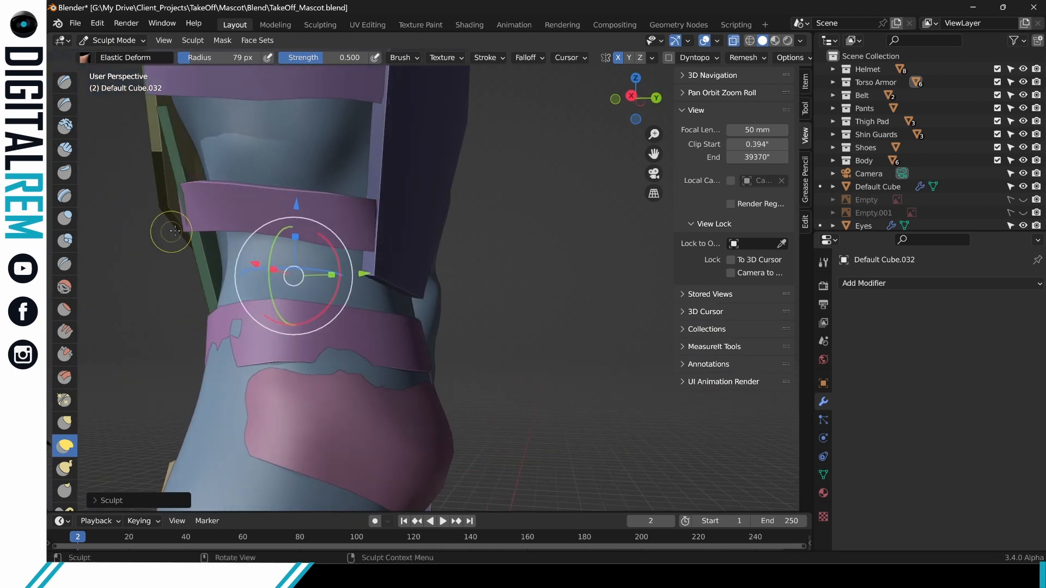
mouse_move(185, 228)
left_mouse_down()
mouse_move(207, 214)
mouse_move(187, 198)
left_mouse_up()
Tuck the upper corner of the lower strap's front end behind the abdomen plate with Elastic Deform strokes.
mouse_move(187, 197)
middle_mouse_down()
mouse_move(187, 213)
mouse_move(191, 206)
mouse_move(169, 205)
middle_mouse_up()
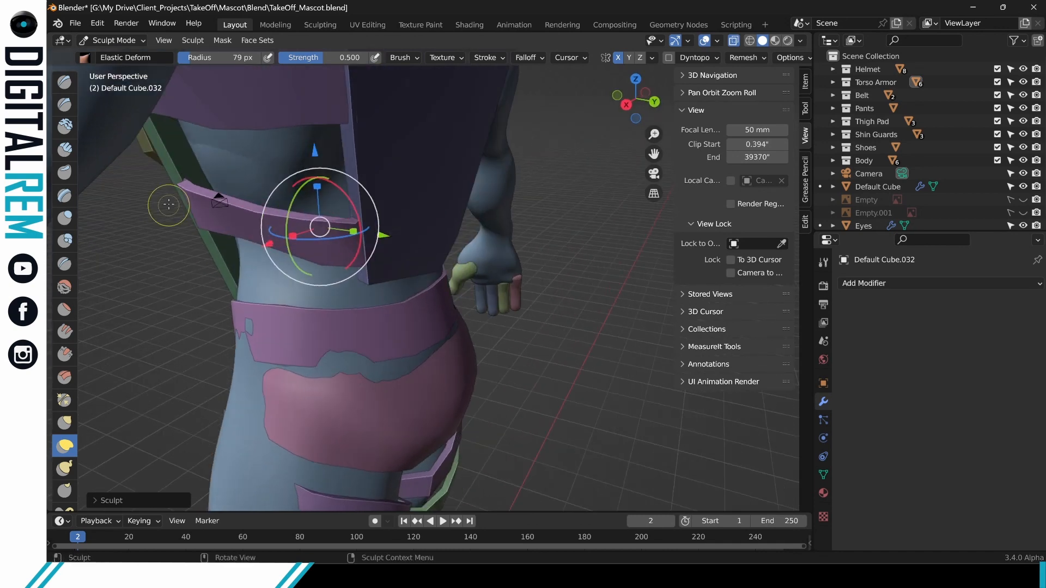
mouse_move(190, 187)
left_mouse_down()
mouse_move(177, 184)
mouse_move(209, 202)
left_mouse_up()
middle_click_drag(207, 203, 195, 186)
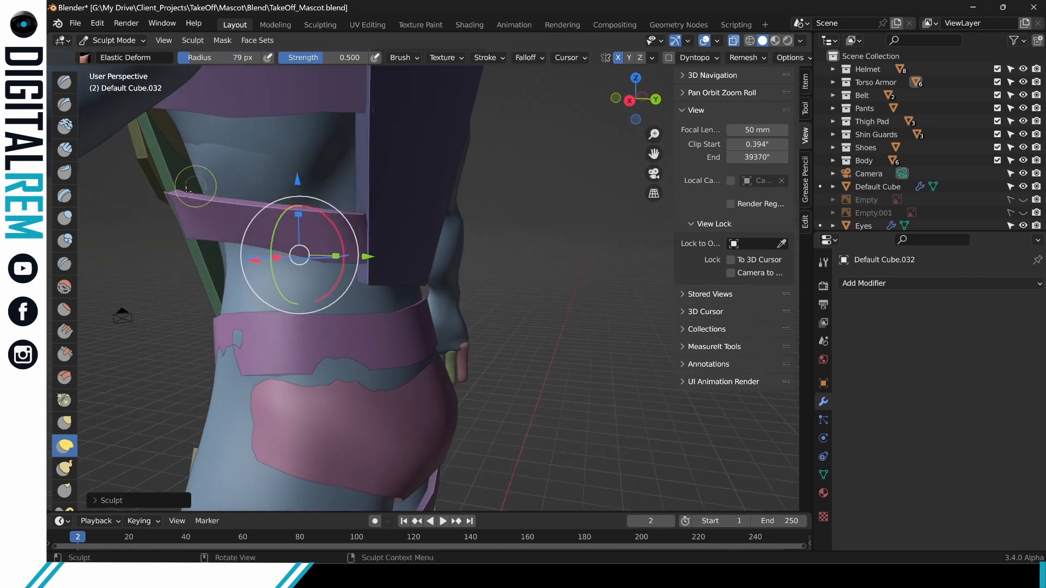
left_click_drag(168, 194, 176, 189)
middle_click_drag(176, 189, 287, 180)
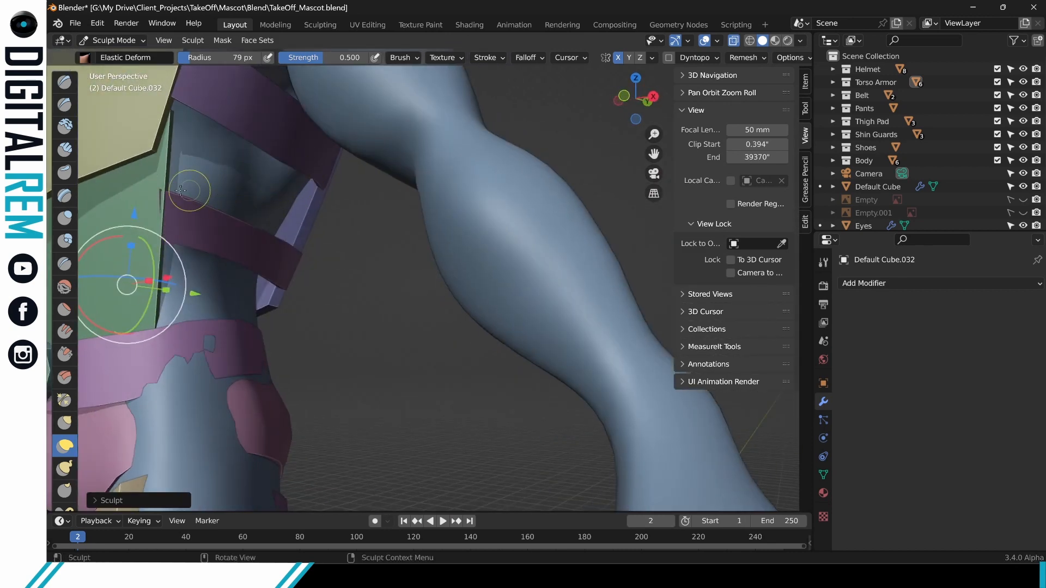
left_click_drag(158, 191, 164, 201)
middle_click_drag(164, 202, 133, 210)
scroll(132, 211, "up", 1)
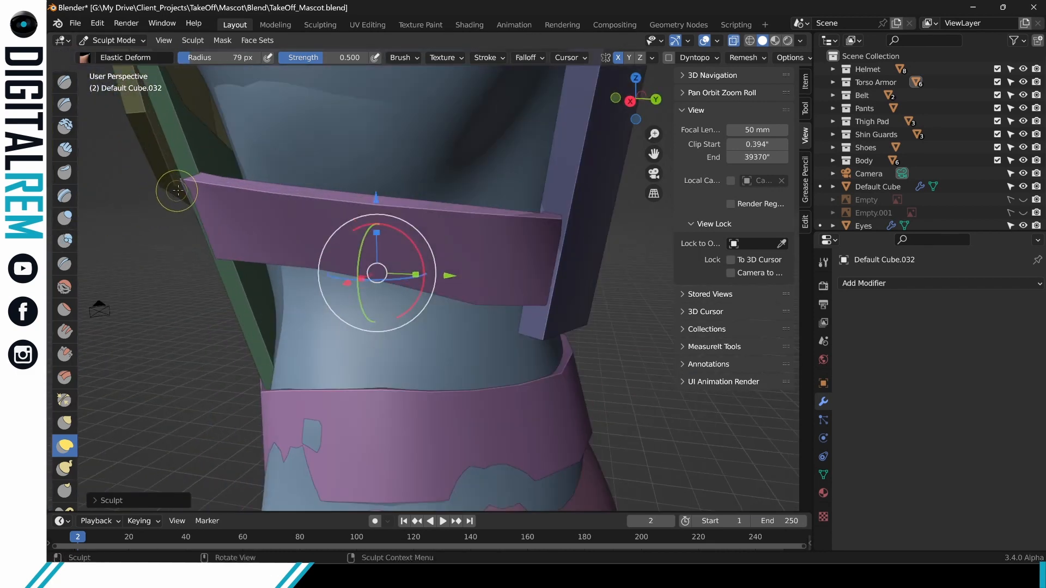
left_click_drag(182, 184, 201, 178)
Adjust the lower strap's rear end where it meets the inside of the back plate with Elastic Deform strokes.
mouse_move(201, 177)
middle_mouse_down()
mouse_move(305, 209)
mouse_move(323, 200)
mouse_move(278, 143)
mouse_move(332, 237)
mouse_move(305, 267)
mouse_move(309, 292)
mouse_move(352, 277)
mouse_move(362, 285)
mouse_move(320, 268)
mouse_move(321, 290)
mouse_move(289, 252)
mouse_move(271, 187)
middle_mouse_up()
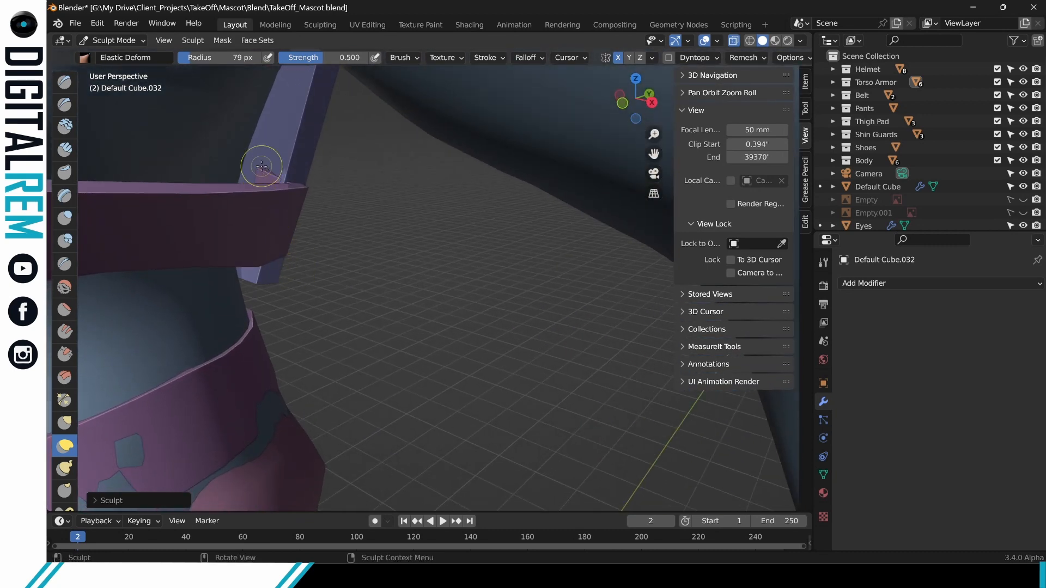
left_click_drag(262, 170, 270, 162)
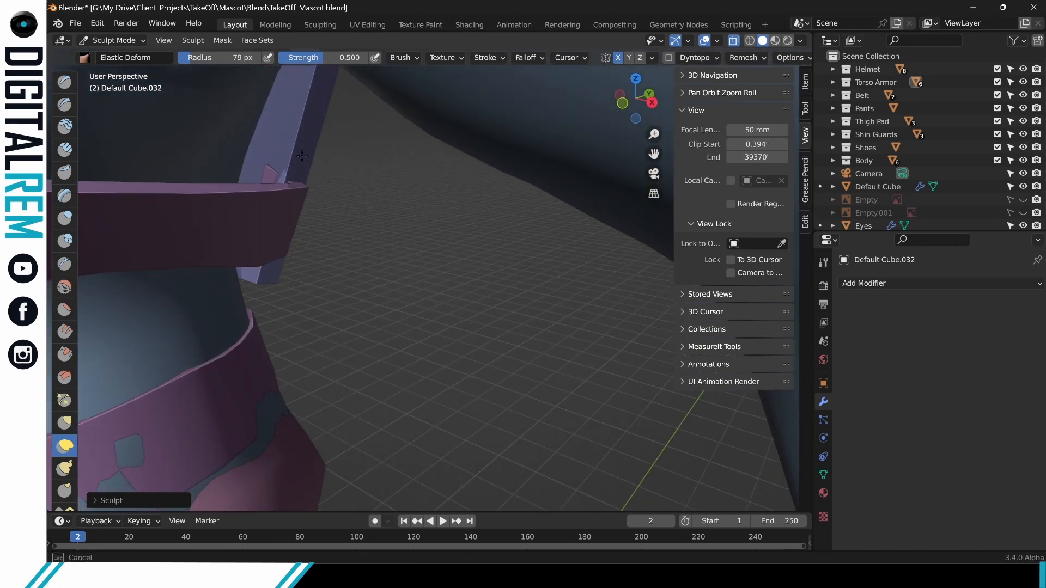
mouse_move(329, 160)
middle_mouse_down()
mouse_move(141, 253)
mouse_move(286, 211)
middle_mouse_up()
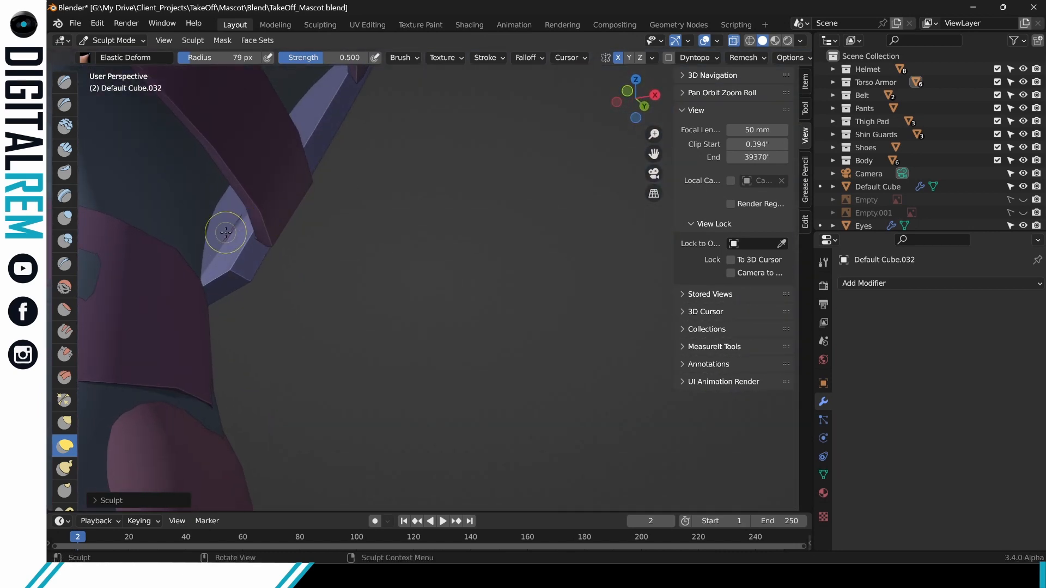
left_click_drag(232, 240, 268, 233)
mouse_move(268, 234)
middle_mouse_down()
mouse_move(117, 268)
mouse_move(194, 285)
mouse_move(136, 229)
mouse_move(139, 248)
mouse_move(109, 240)
mouse_move(218, 256)
mouse_move(279, 207)
mouse_move(247, 193)
middle_mouse_up()
mouse_move(245, 217)
left_mouse_down()
mouse_move(248, 226)
mouse_move(226, 228)
left_mouse_up()
mouse_move(220, 225)
left_mouse_down()
mouse_move(197, 238)
mouse_move(208, 223)
left_mouse_up()
Refine the lower strap's front top edge with an Elastic Deform stroke and return to Object Mode.
mouse_move(208, 223)
middle_mouse_down()
mouse_move(200, 273)
mouse_move(193, 246)
middle_mouse_up()
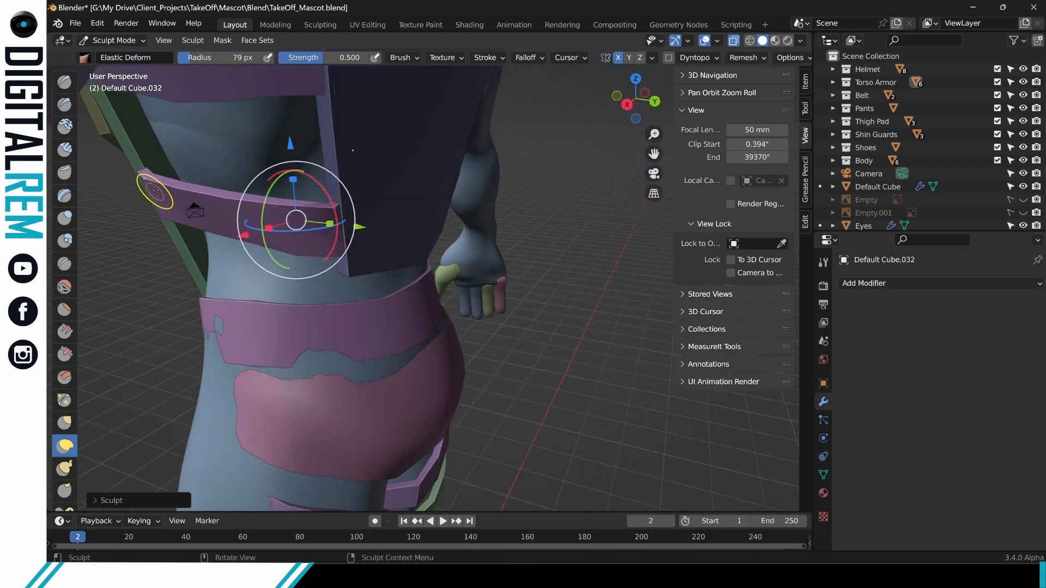
left_click_drag(151, 185, 155, 202)
middle_click_drag(154, 203, 145, 216)
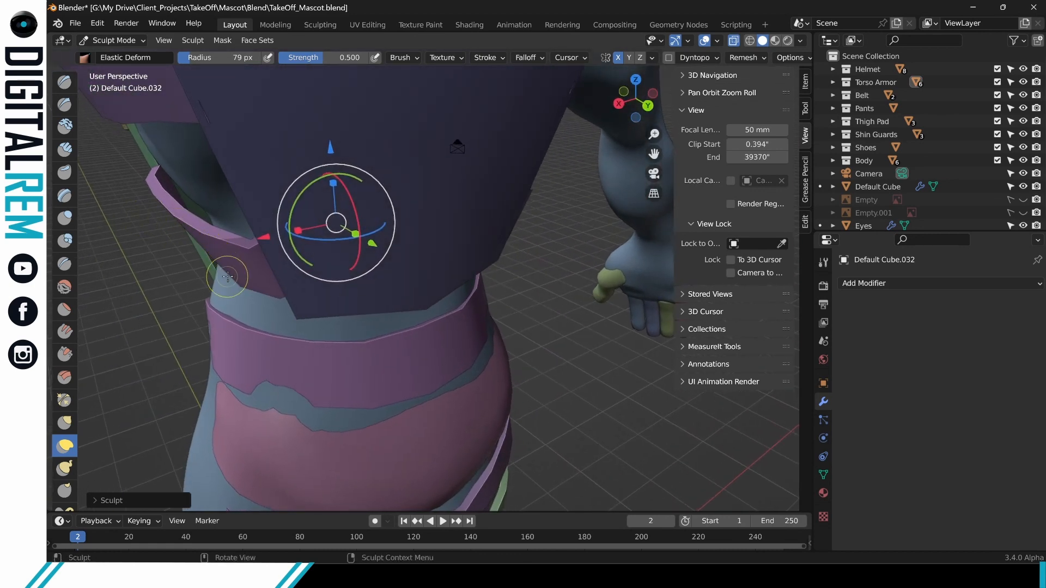
mouse_move(228, 277)
middle_mouse_down()
mouse_move(404, 214)
mouse_move(479, 226)
middle_mouse_up()
scroll(481, 226, "down", 2)
scroll(395, 215, "down", 5)
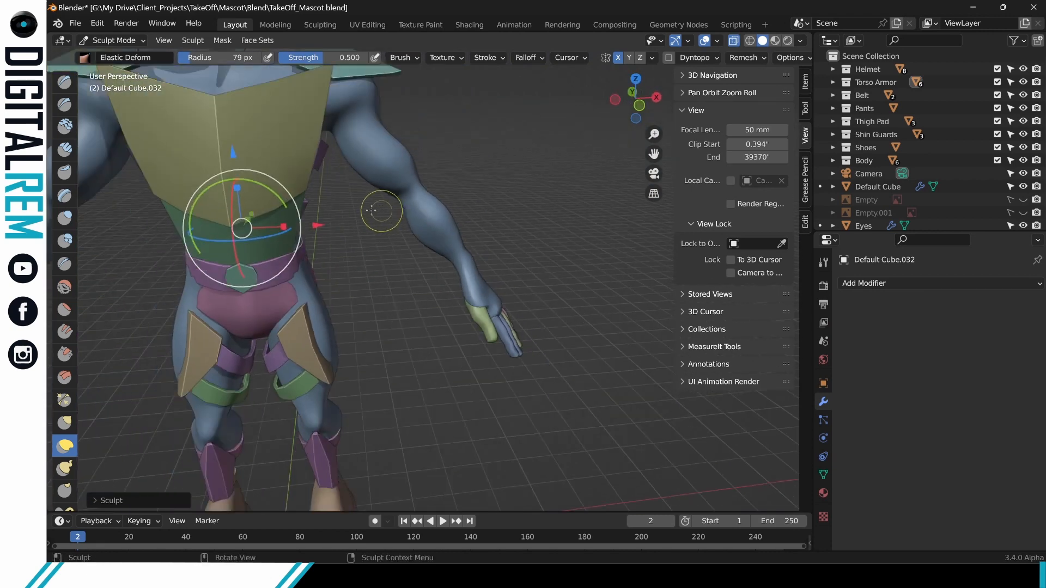
mouse_move(371, 210)
middle_mouse_down()
mouse_move(539, 189)
mouse_move(505, 201)
mouse_move(383, 171)
middle_mouse_up()
scroll(386, 168, "down", 3)
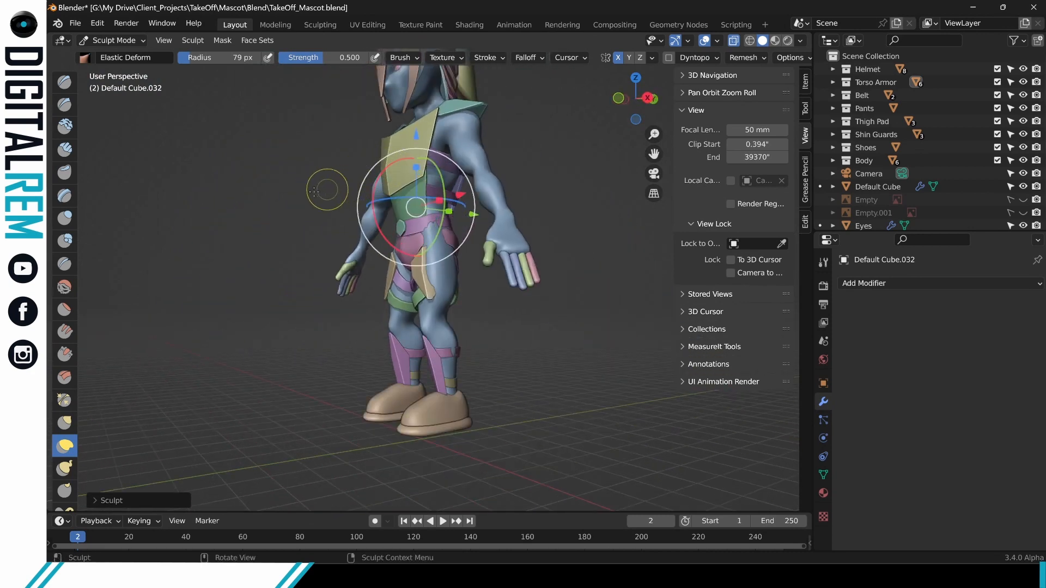
key("ctrl+Tab")
left_click(257, 188)
scroll(292, 182, "down", 2)
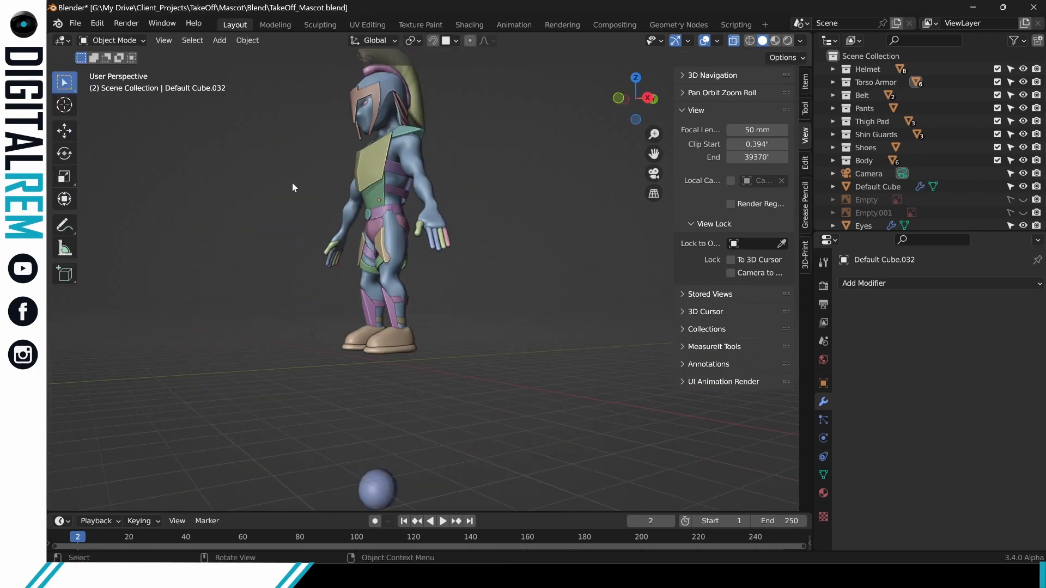
Open the purple waist belt in Sculpt Mode and start reshaping its side at the hip with Elastic Deform.
middle_click_drag(291, 182, 374, 192)
scroll(352, 194, "up", 8)
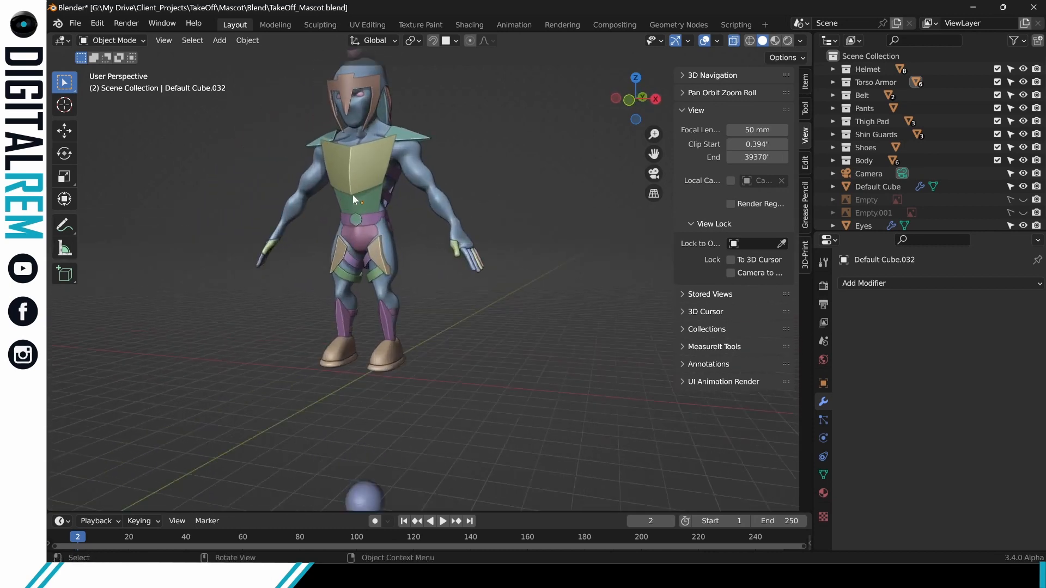
scroll(352, 185, "up", 4)
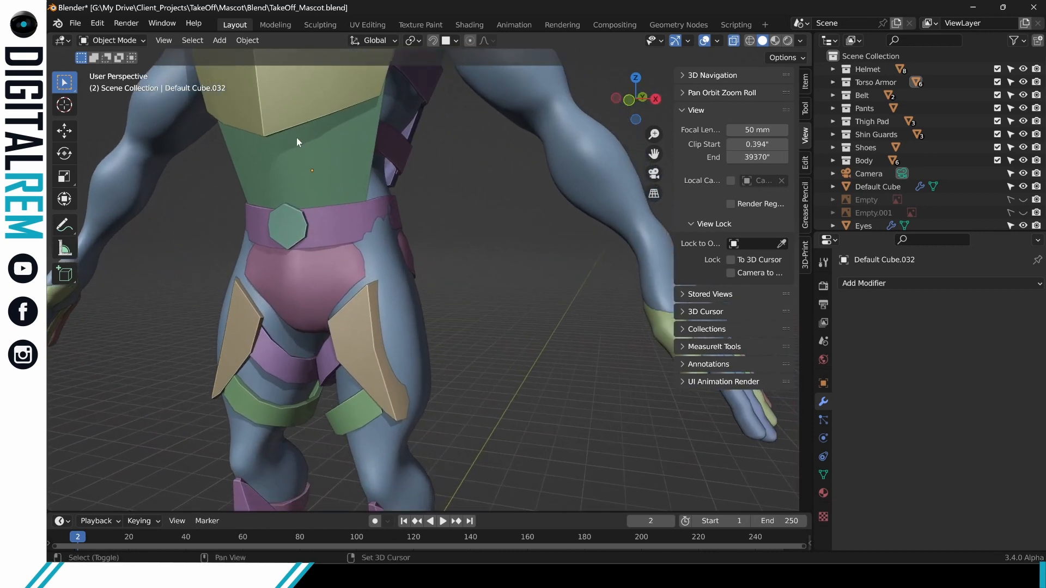
middle_click_drag(350, 181, 337, 172)
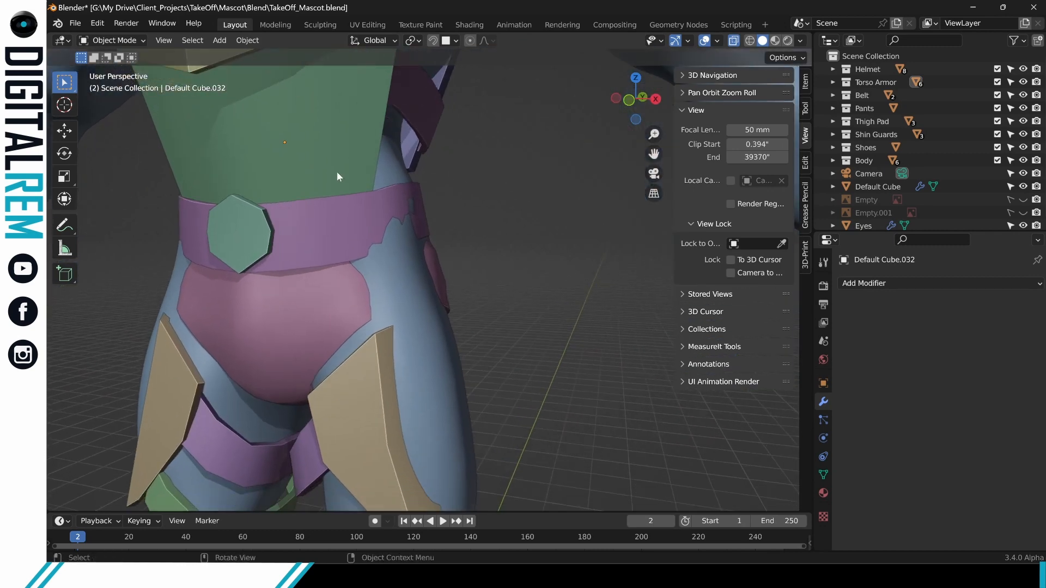
left_click(351, 223)
key("ctrl+Tab")
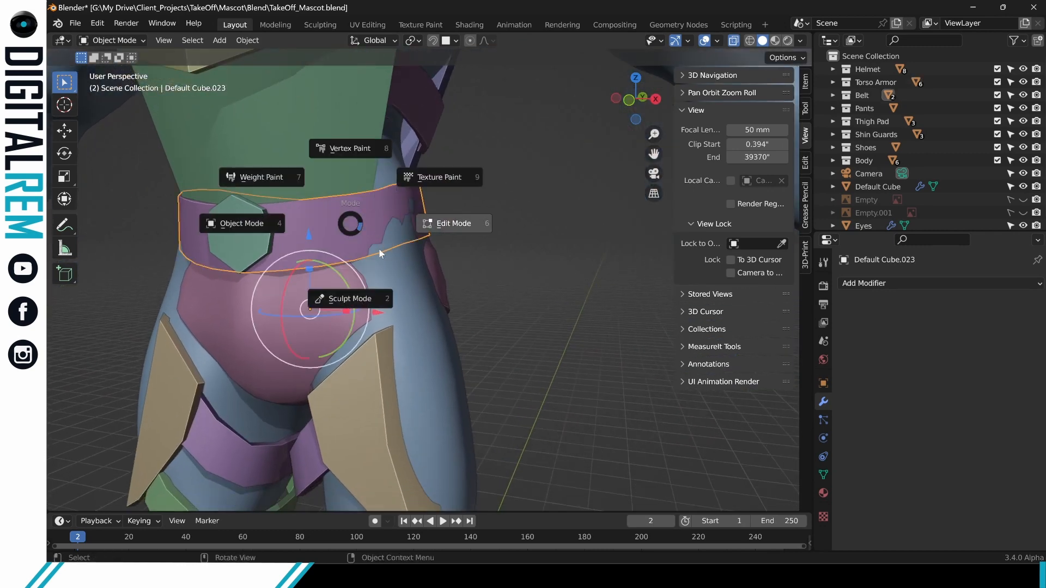
left_click(349, 297)
mouse_move(401, 228)
left_mouse_down()
mouse_move(395, 245)
mouse_move(405, 240)
left_mouse_up()
Fit the belt over the hips and around the back with Elastic Deform so it covers the body.
scroll(406, 240, "up", 2)
mouse_move(406, 240)
middle_mouse_down()
mouse_move(490, 217)
mouse_move(341, 251)
mouse_move(220, 246)
mouse_move(431, 189)
mouse_move(420, 192)
middle_mouse_up()
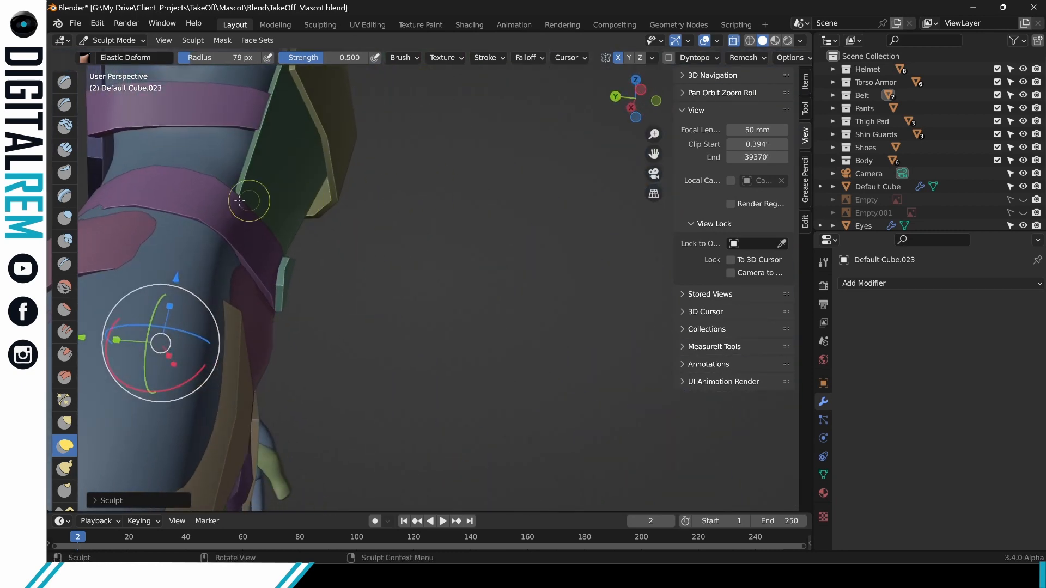
mouse_move(208, 215)
middle_mouse_down()
mouse_move(213, 202)
mouse_move(275, 209)
middle_mouse_up()
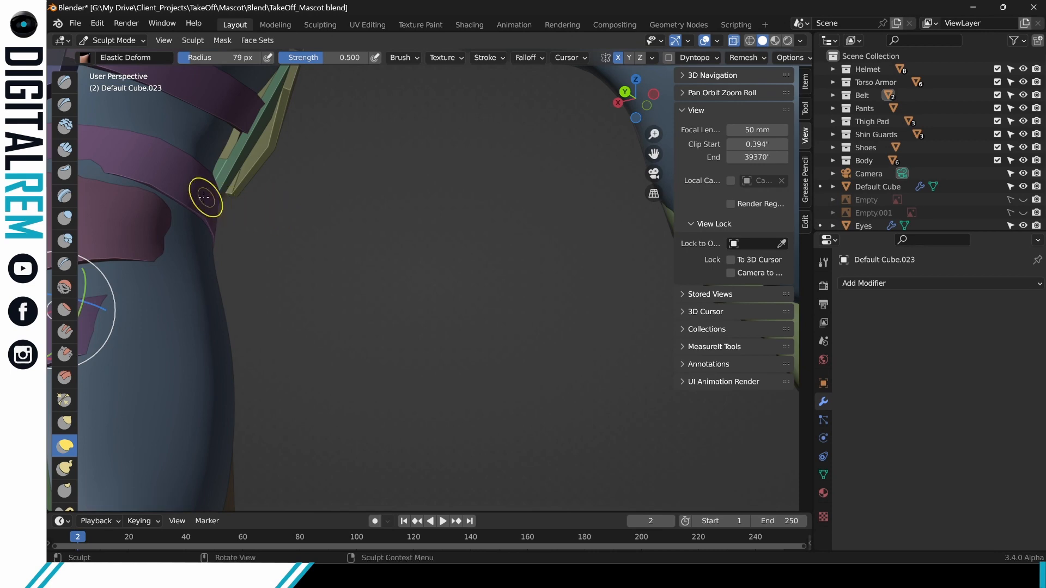
scroll(210, 199, "up", 5)
middle_click_drag(357, 238, 210, 290)
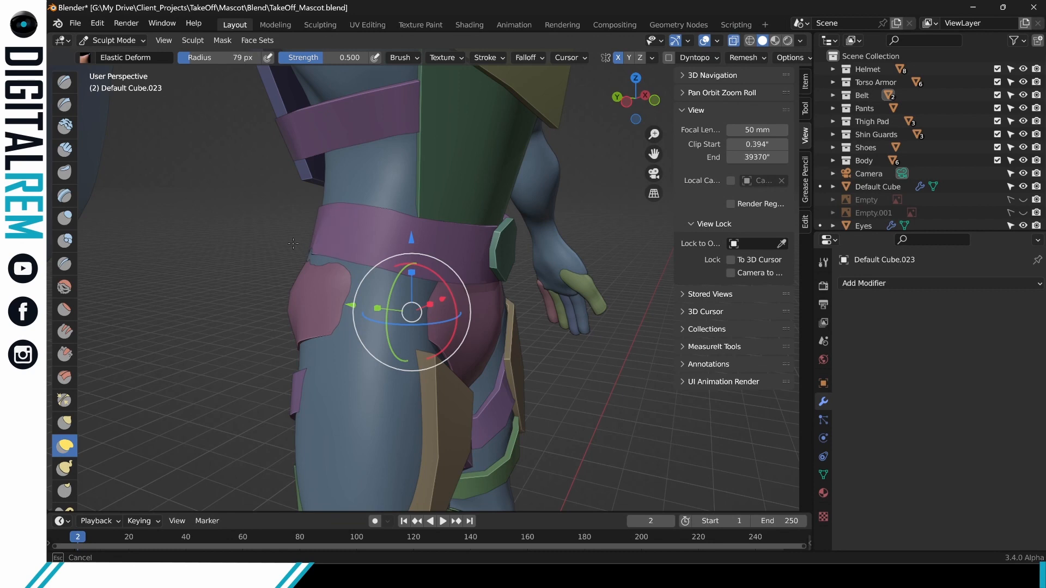
mouse_move(282, 238)
middle_mouse_down()
mouse_move(436, 282)
mouse_move(325, 265)
mouse_move(272, 279)
mouse_move(299, 205)
mouse_move(333, 243)
mouse_move(372, 200)
mouse_move(319, 273)
middle_mouse_up()
left_click(315, 271)
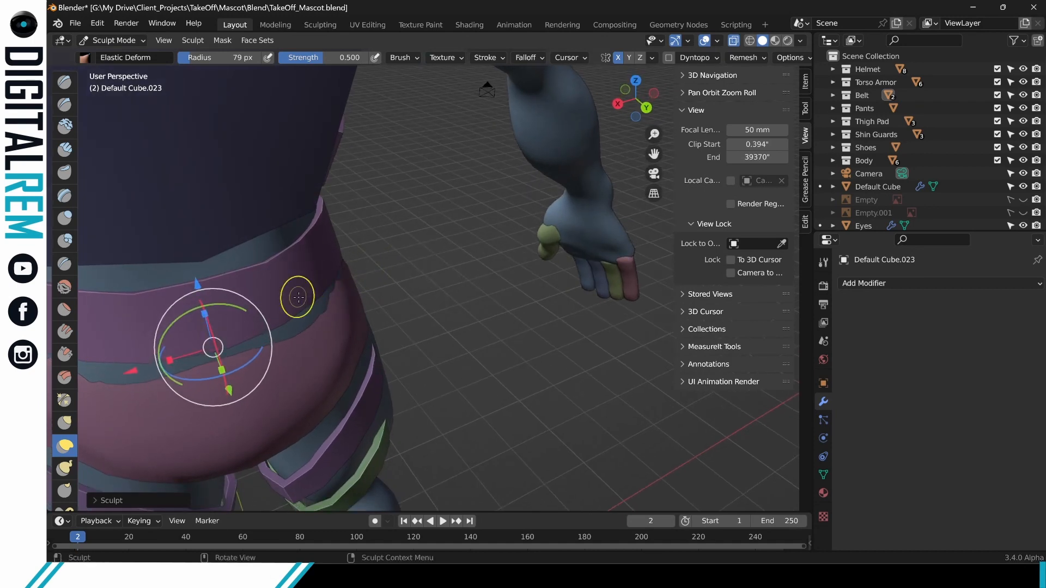
Pull the belt's upper edge in toward the waist at the side and front with Elastic Deform strokes.
middle_click_drag(297, 301, 162, 276)
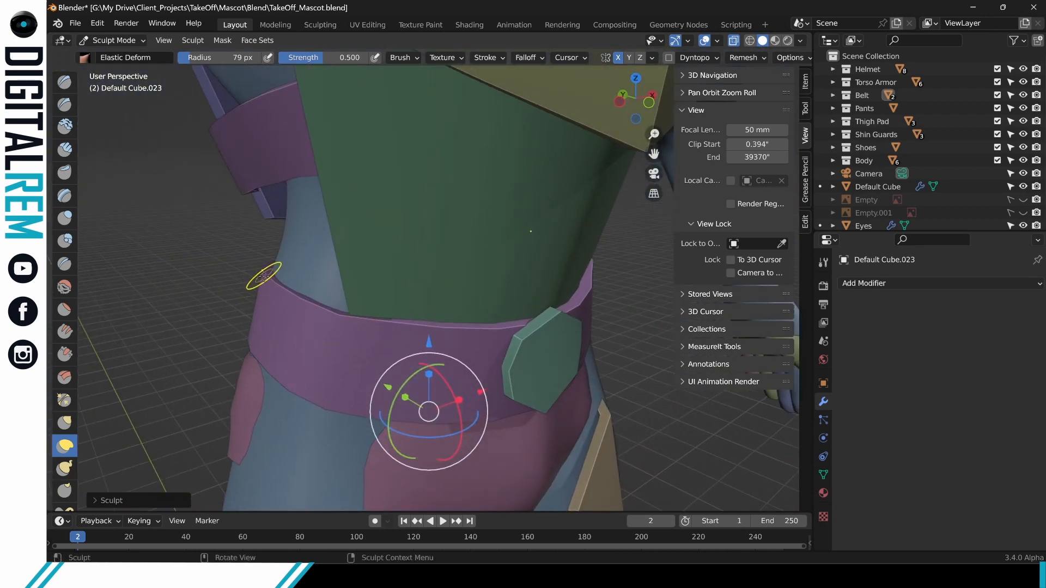
left_click_drag(263, 276, 294, 282)
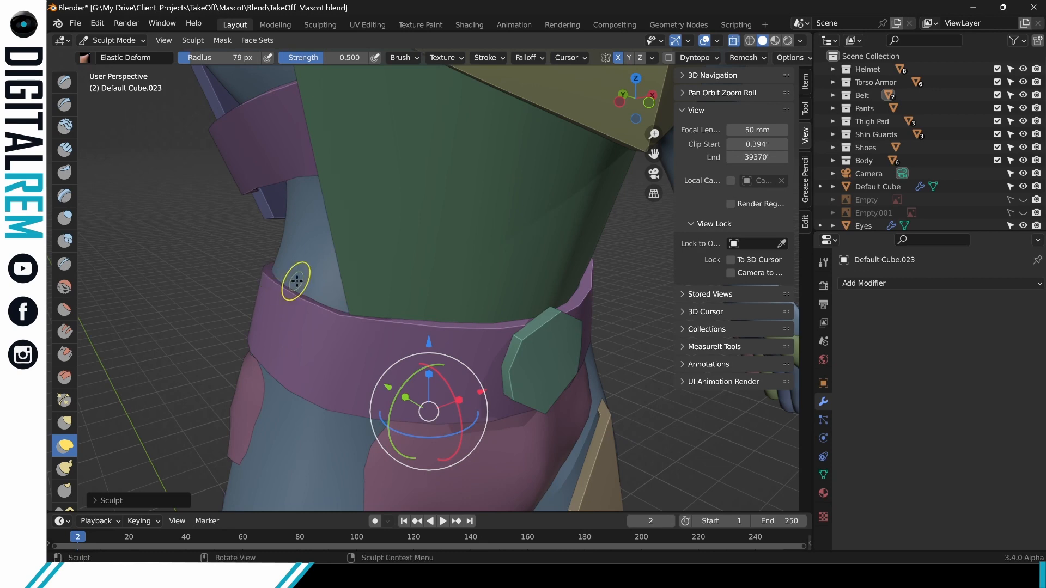
mouse_move(294, 283)
middle_mouse_down()
mouse_move(258, 302)
mouse_move(218, 269)
mouse_move(238, 273)
middle_mouse_up()
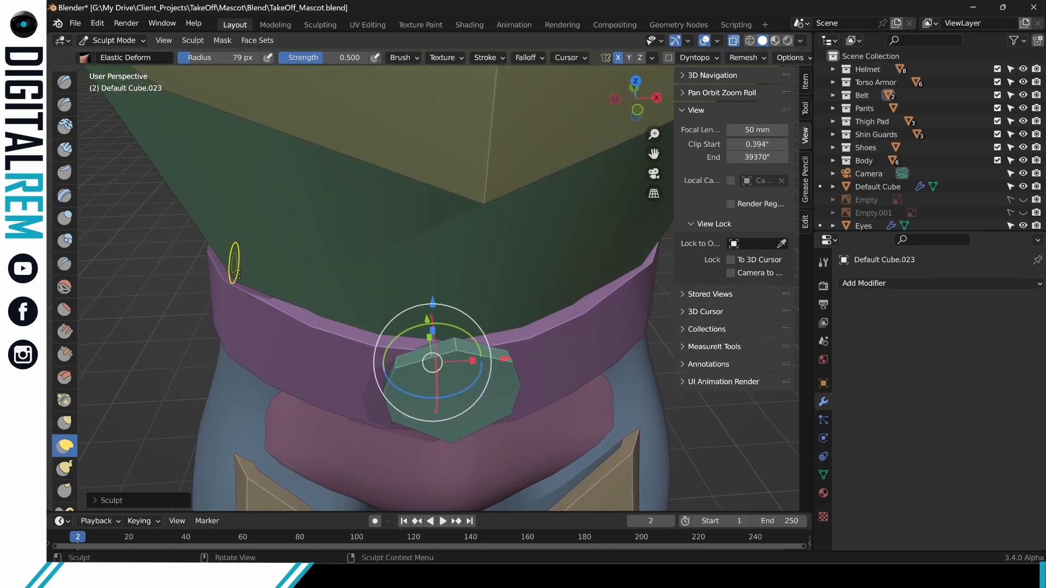
mouse_move(234, 286)
left_mouse_down()
mouse_move(217, 303)
mouse_move(240, 303)
mouse_move(250, 320)
mouse_move(243, 303)
left_mouse_up()
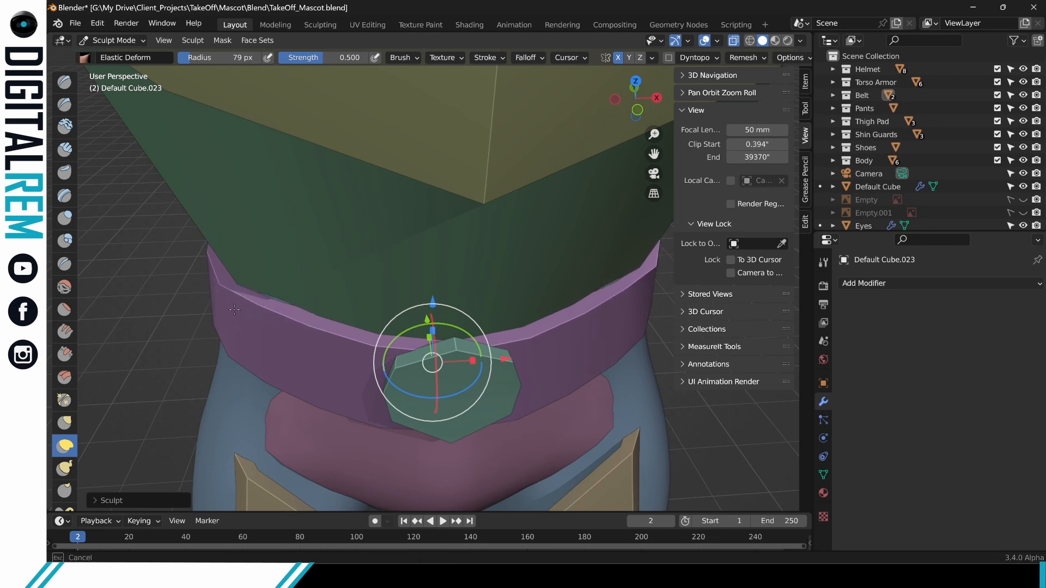
mouse_move(243, 306)
middle_mouse_down()
mouse_move(292, 283)
mouse_move(299, 292)
mouse_move(292, 245)
middle_mouse_up()
Refine the belt's upper edge over the side of the hip with Elastic Deform and return to Object Mode.
left_click_drag(263, 238, 264, 217)
mouse_move(263, 218)
middle_mouse_down()
mouse_move(282, 247)
mouse_move(292, 210)
middle_mouse_up()
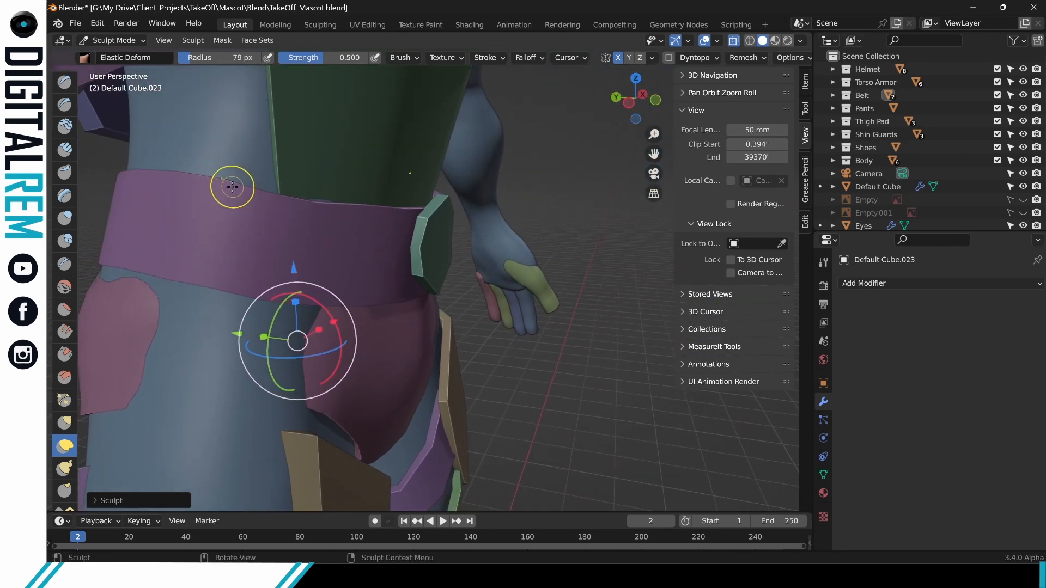
mouse_move(233, 187)
left_mouse_down()
mouse_move(227, 195)
mouse_move(189, 185)
left_mouse_up()
left_click_drag(185, 183, 192, 187)
middle_click_drag(192, 187, 254, 217)
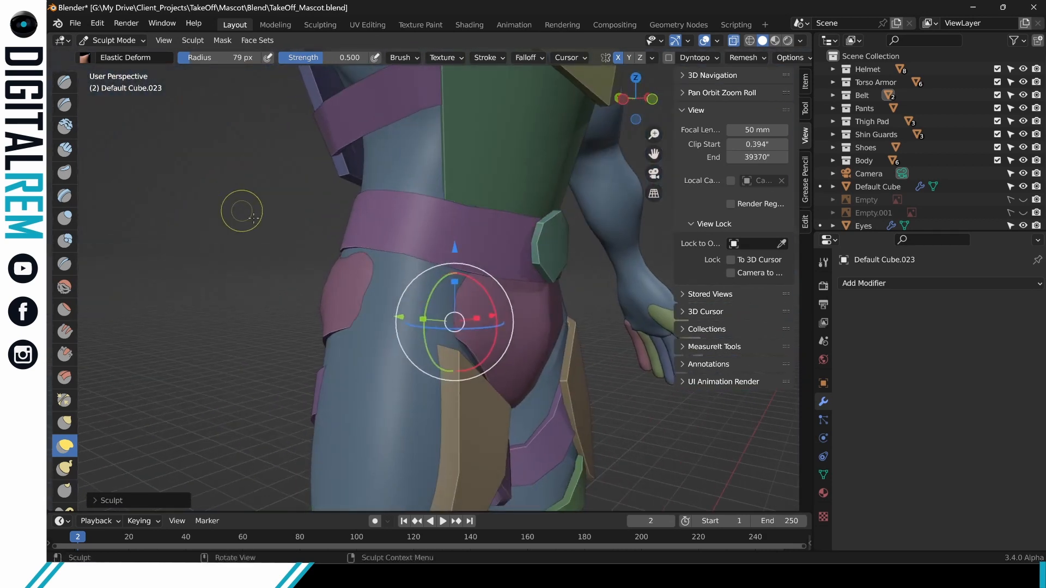
key("ctrl+Tab")
left_click(136, 253)
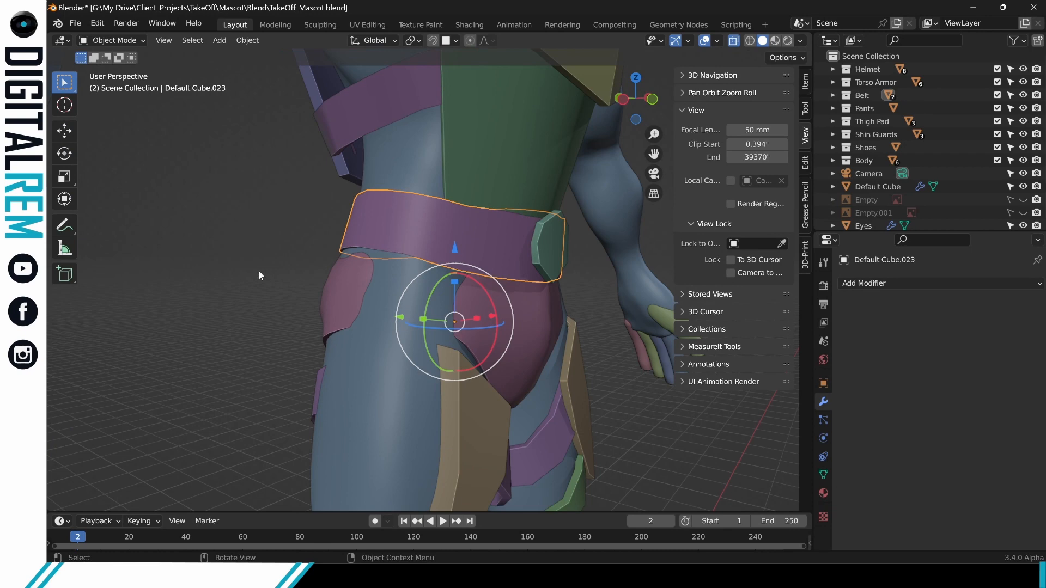
Select the pink pants under the belt and open them in Sculpt Mode.
left_click(338, 292)
key("ctrl+Tab")
left_click(436, 292)
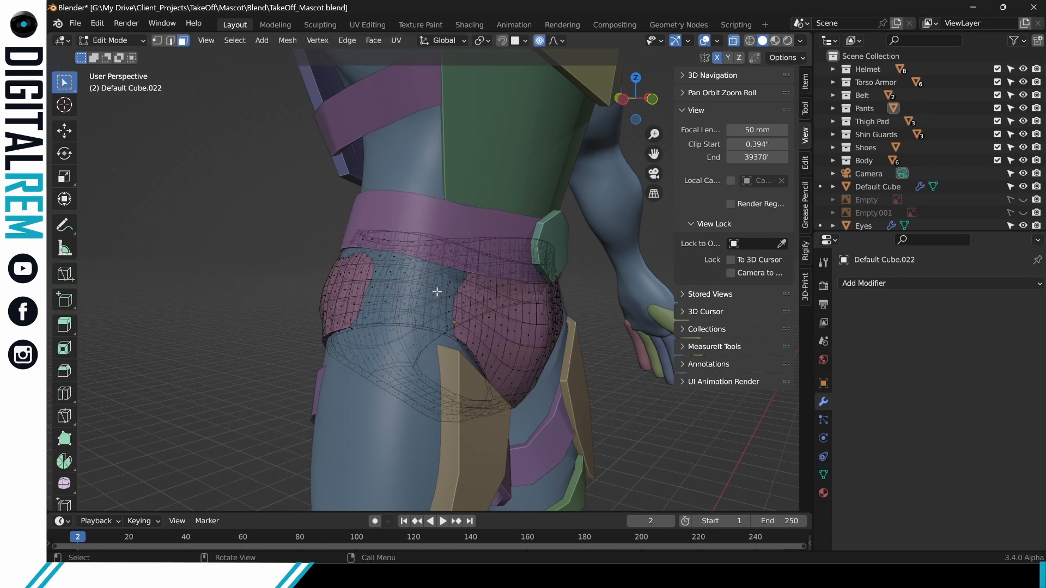
middle_click_drag(436, 292, 349, 283)
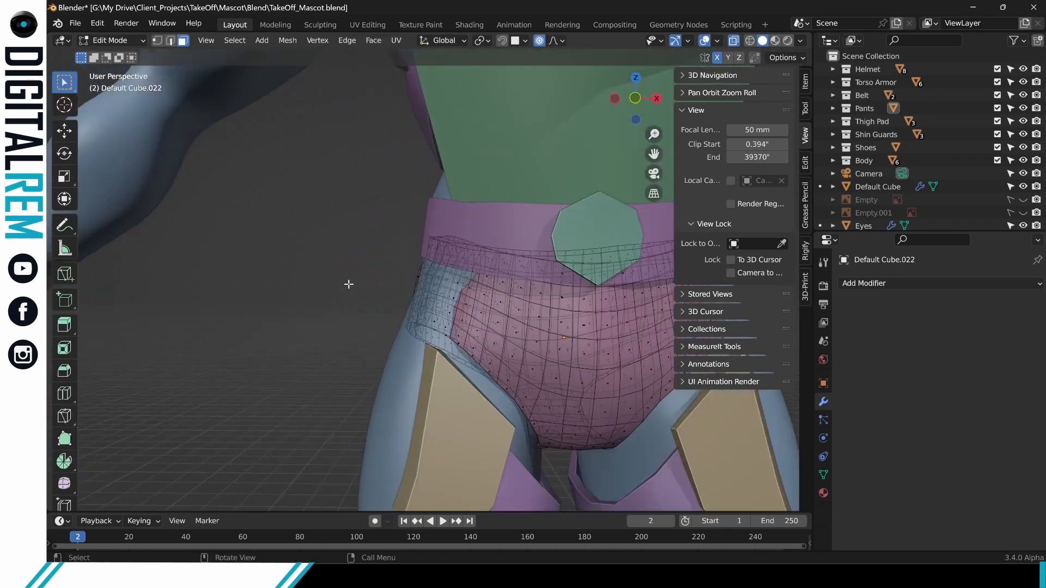
scroll(437, 308, "up", 3)
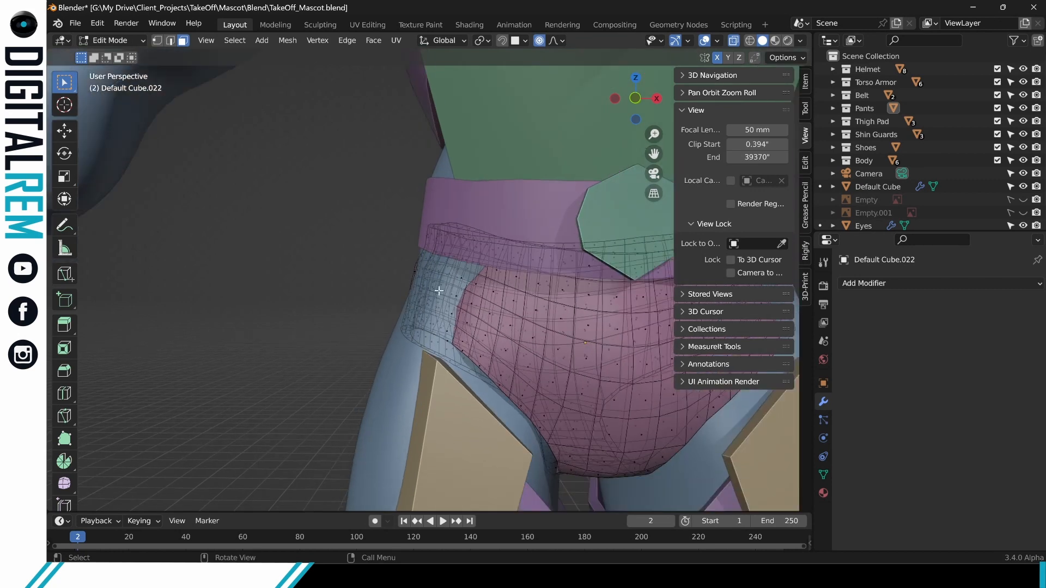
mouse_move(435, 288)
middle_mouse_down()
mouse_move(497, 311)
mouse_move(529, 300)
mouse_move(528, 289)
mouse_move(450, 310)
mouse_move(430, 282)
middle_mouse_up()
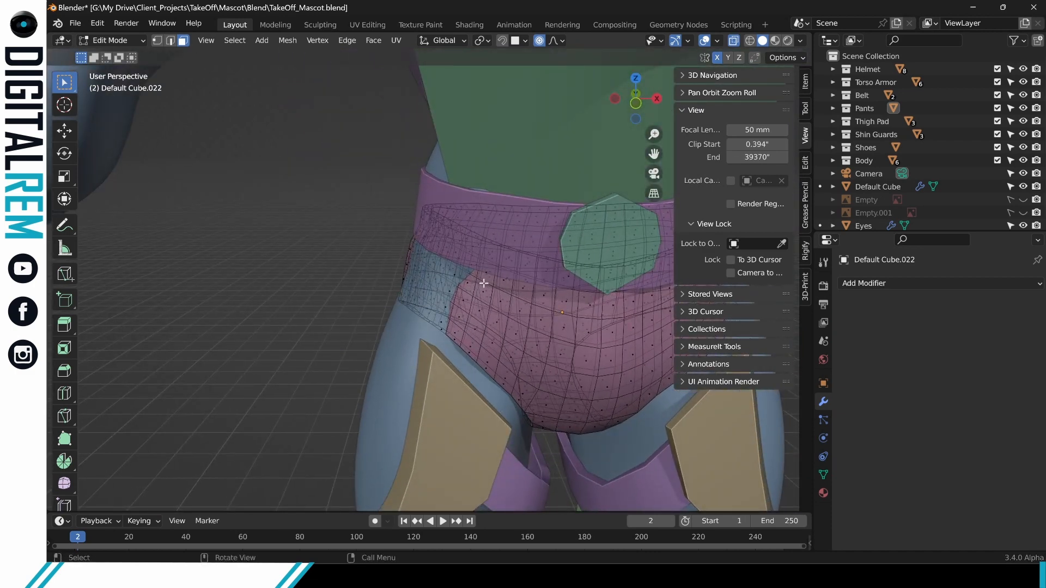
key("ctrl+Tab")
left_click(483, 324)
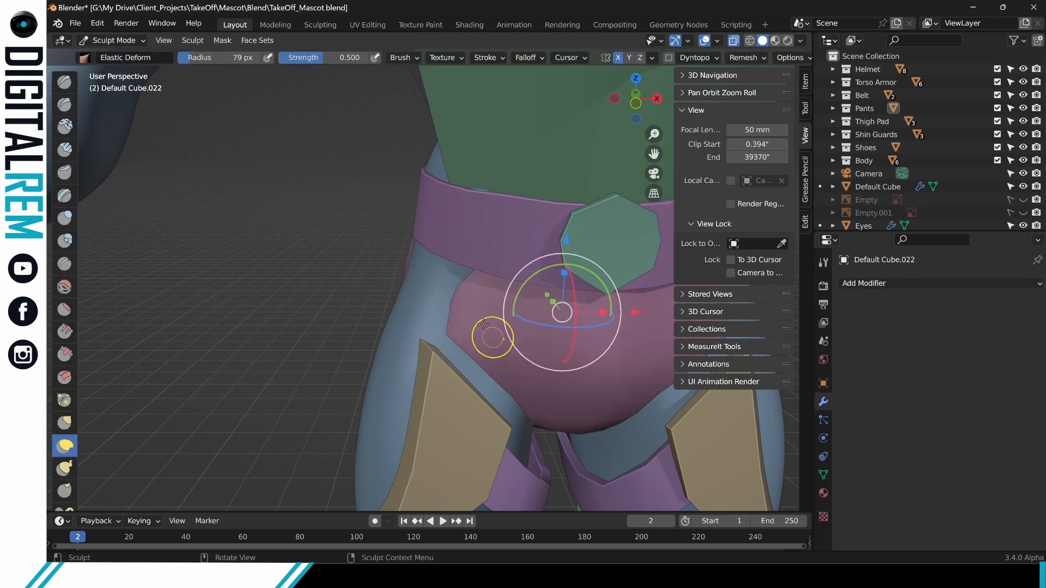
Widen the front of the pants outward toward both hips just below the belt with Elastic Deform.
left_click_drag(431, 275, 415, 273)
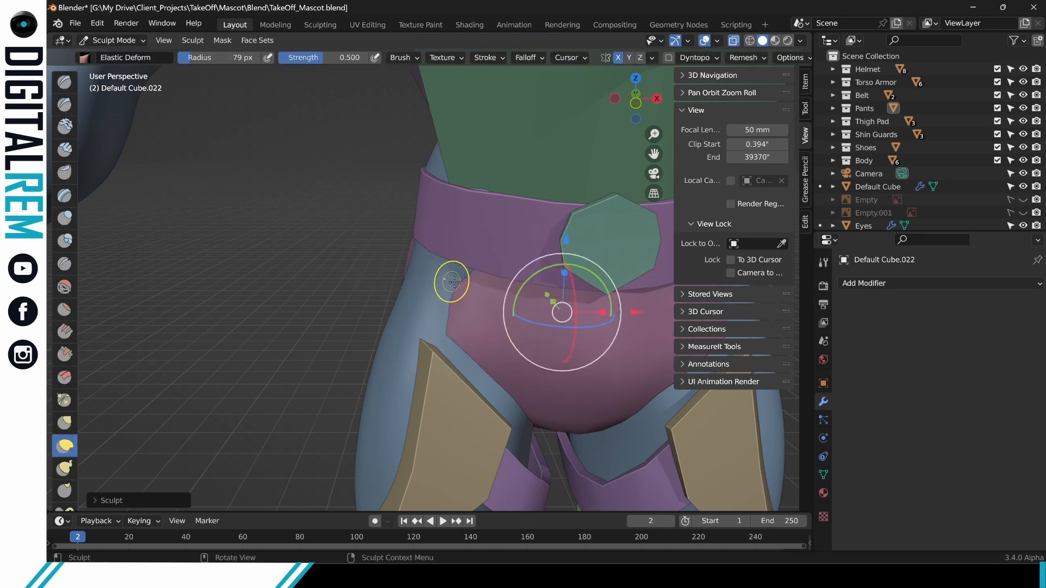
middle_click_drag(481, 287, 361, 271, "shift")
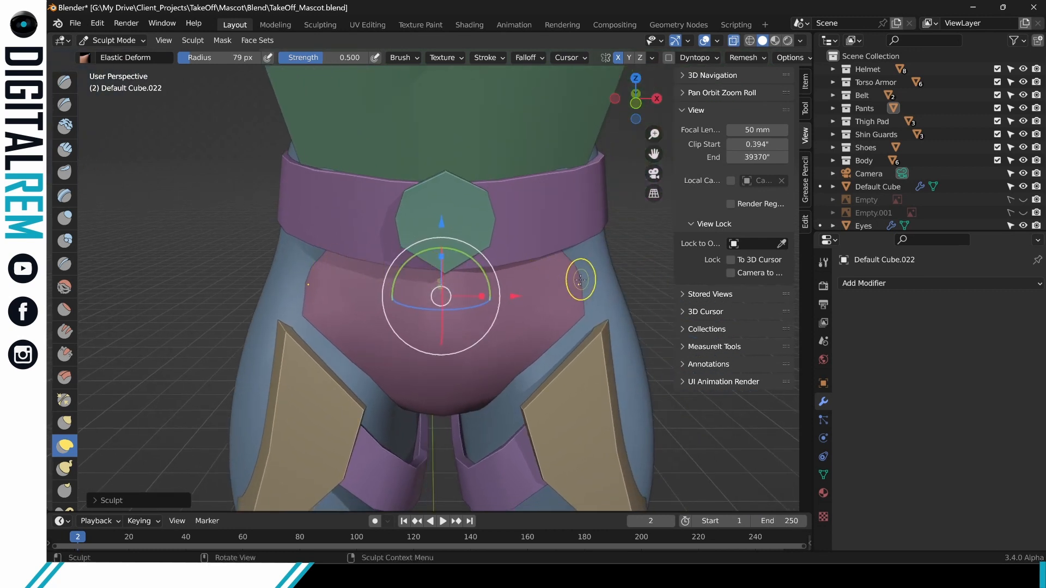
mouse_move(589, 261)
left_mouse_down()
mouse_move(608, 245)
mouse_move(607, 288)
mouse_move(602, 263)
left_mouse_up()
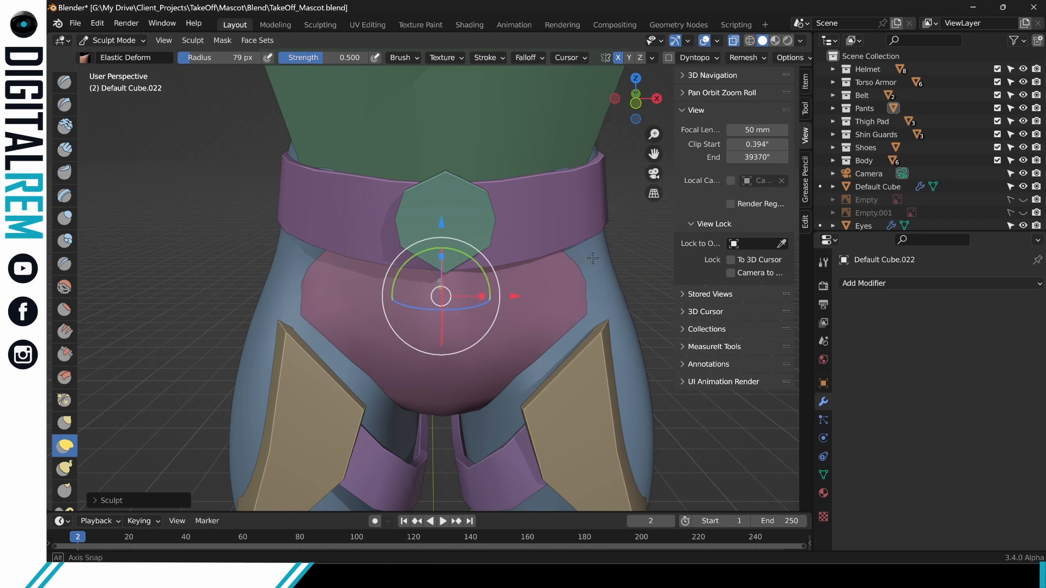
Pull the upper rear edge of the pants outward beneath the belt with Elastic Deform strokes.
middle_click_drag(591, 256, 460, 266)
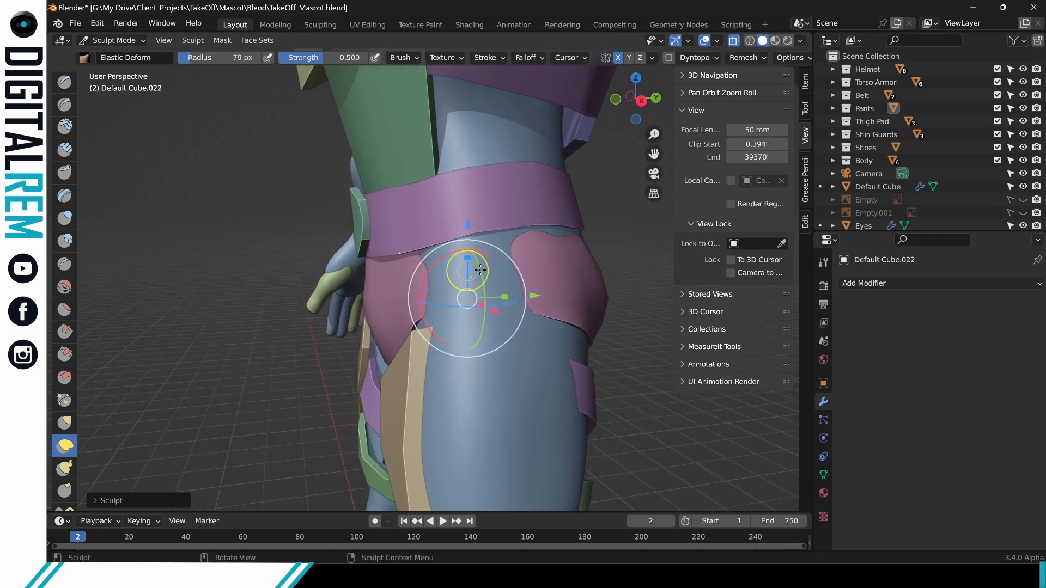
mouse_move(552, 241)
left_mouse_down()
mouse_move(566, 229)
mouse_move(548, 225)
mouse_move(583, 230)
mouse_move(575, 241)
left_mouse_up()
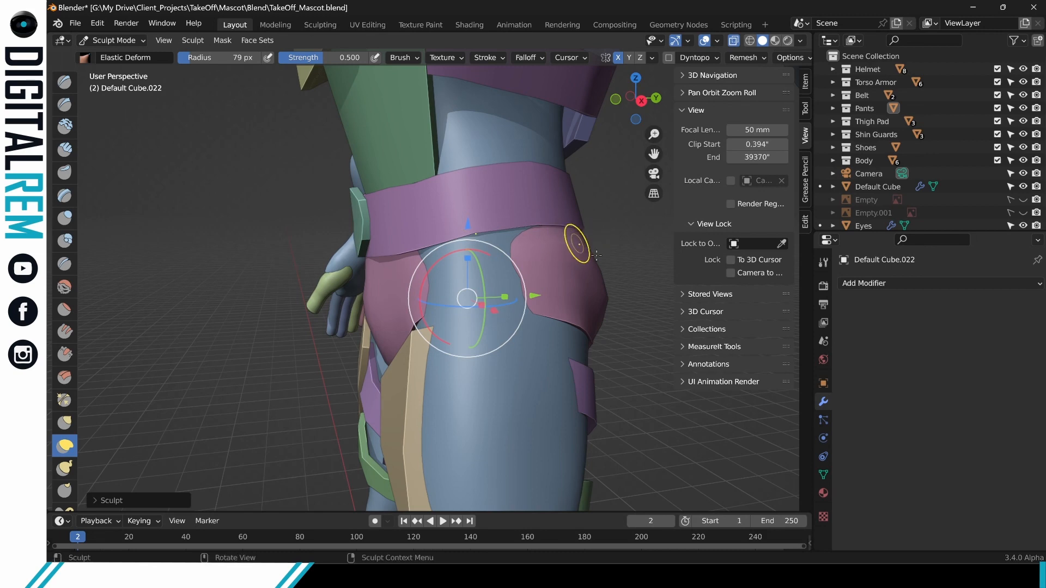
middle_click_drag(582, 249, 520, 255, "shift")
middle_click_drag(521, 257, 473, 259)
left_click_drag(520, 245, 528, 247)
mouse_move(529, 243)
left_mouse_down()
mouse_move(555, 241)
mouse_move(535, 235)
mouse_move(545, 237)
left_mouse_up()
middle_click_drag(558, 256, 506, 244)
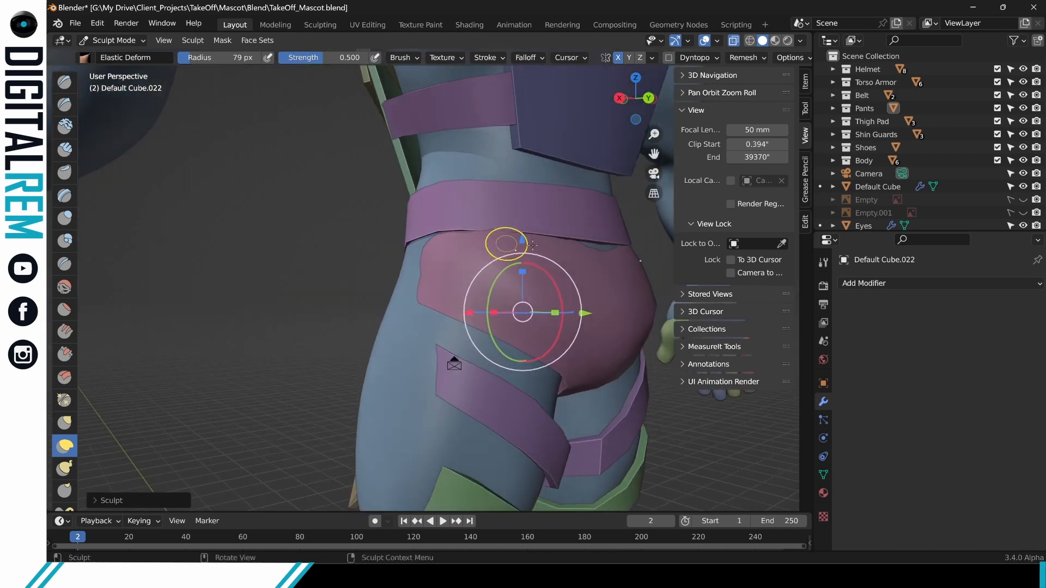
Fit the pants' back under the belt and stretch their side forward over the hip with Elastic Deform.
middle_click_drag(577, 245, 590, 253)
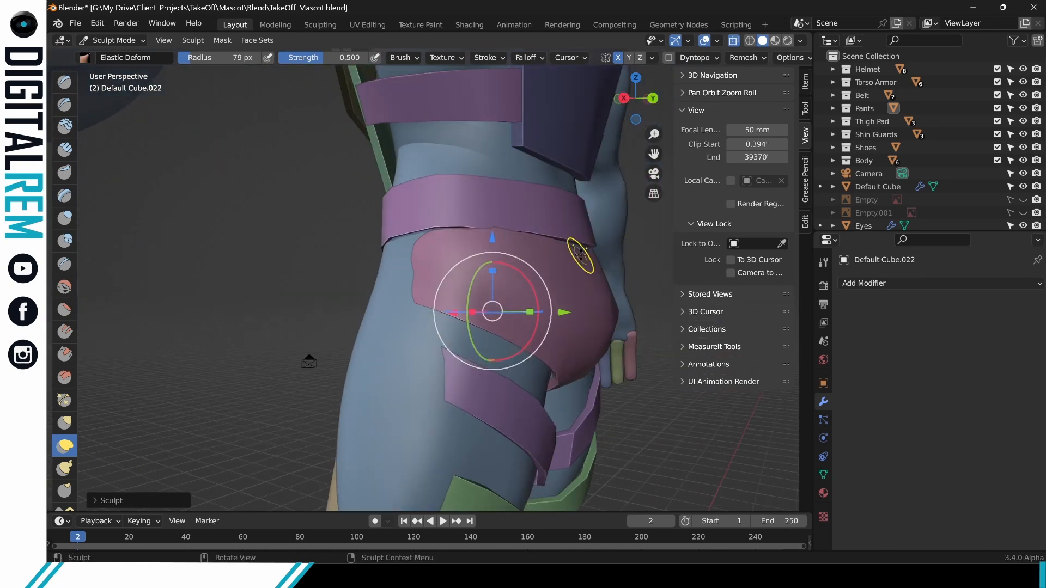
mouse_move(581, 255)
left_mouse_down()
mouse_move(505, 243)
mouse_move(503, 254)
left_mouse_up()
middle_click_drag(503, 254, 457, 249)
left_click_drag(447, 246, 432, 247)
left_click_drag(434, 254, 418, 291)
left_click_drag(436, 248, 424, 248)
middle_click_drag(423, 247, 451, 251)
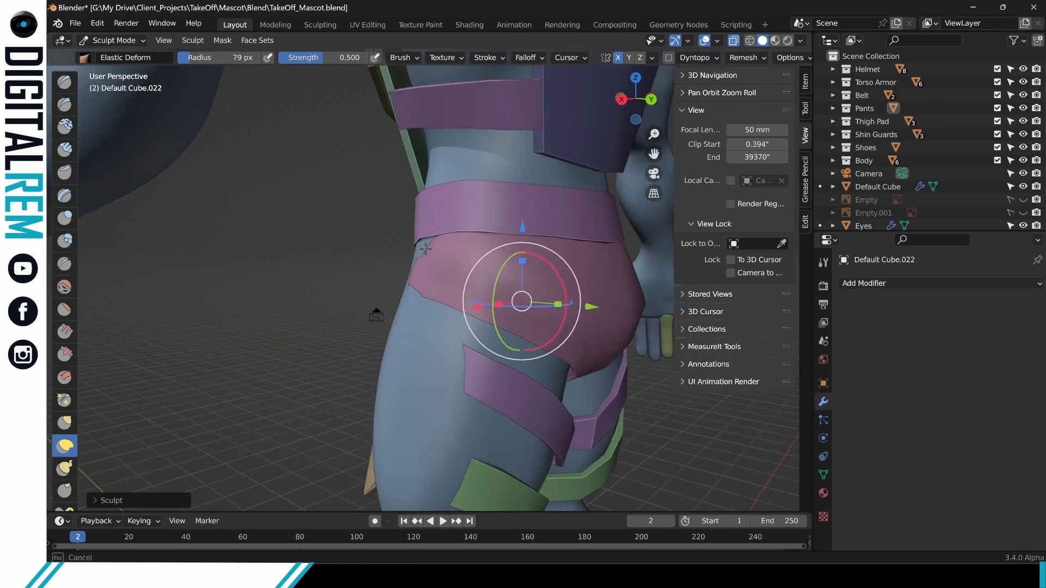
Undo the accidental trackball rotation of the pants and turn off the viewport gizmos.
middle_click_drag(415, 251, 492, 240)
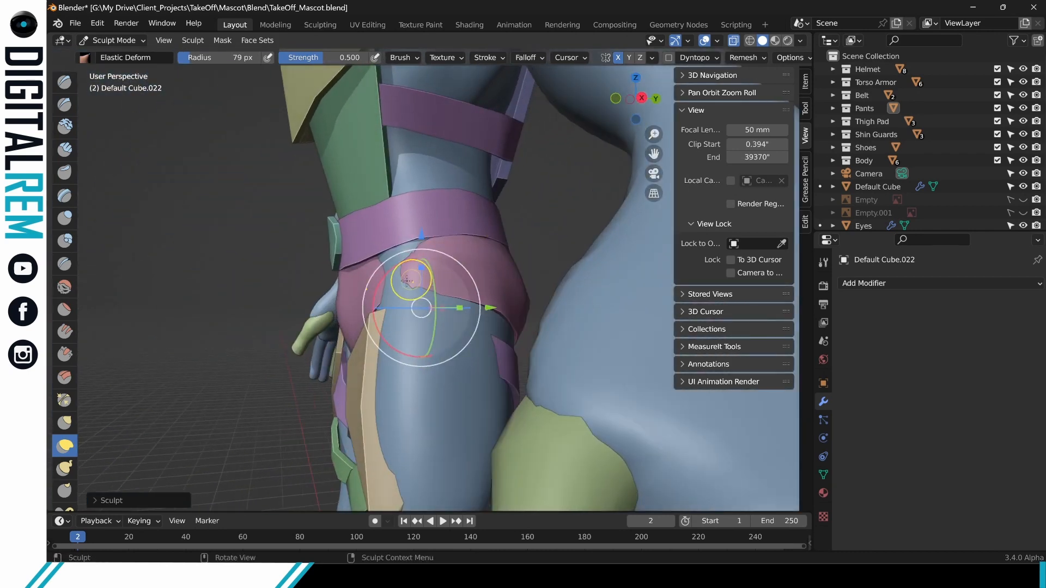
middle_click_drag(407, 281, 401, 287)
mouse_move(391, 287)
left_mouse_down()
mouse_move(384, 297)
mouse_move(396, 285)
left_mouse_up()
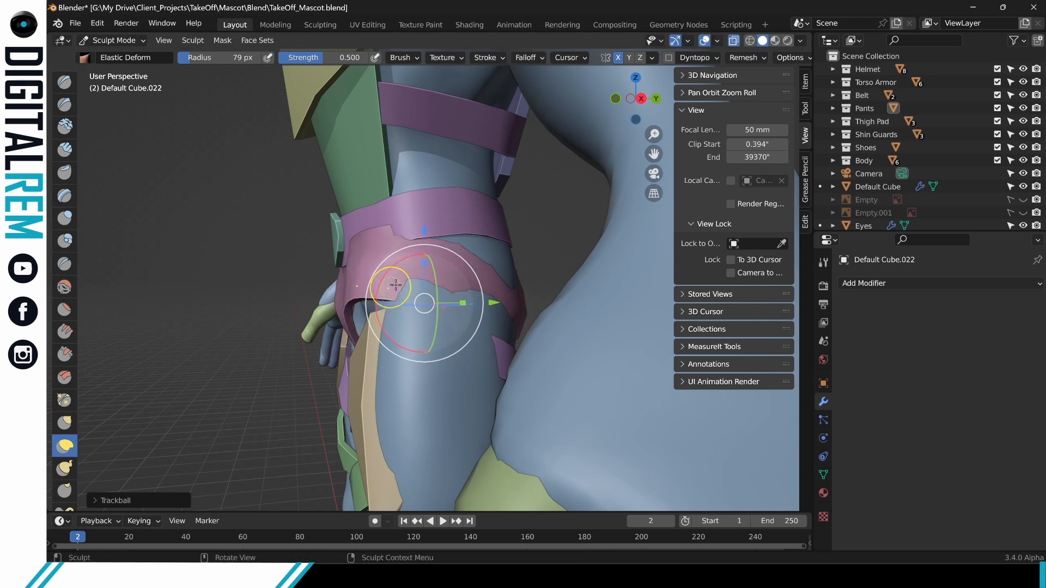
key("ctrl+z")
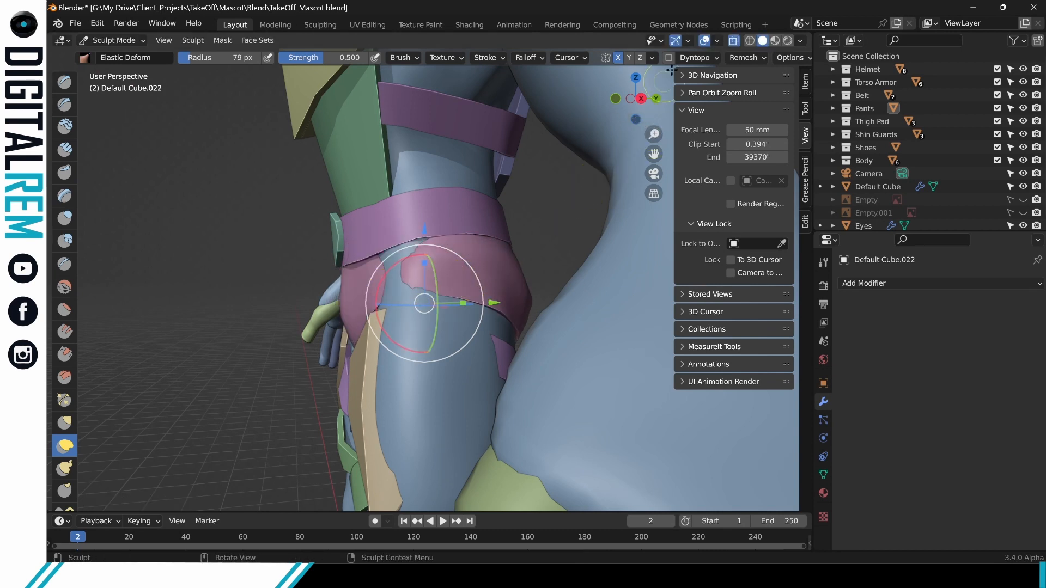
left_click(678, 40)
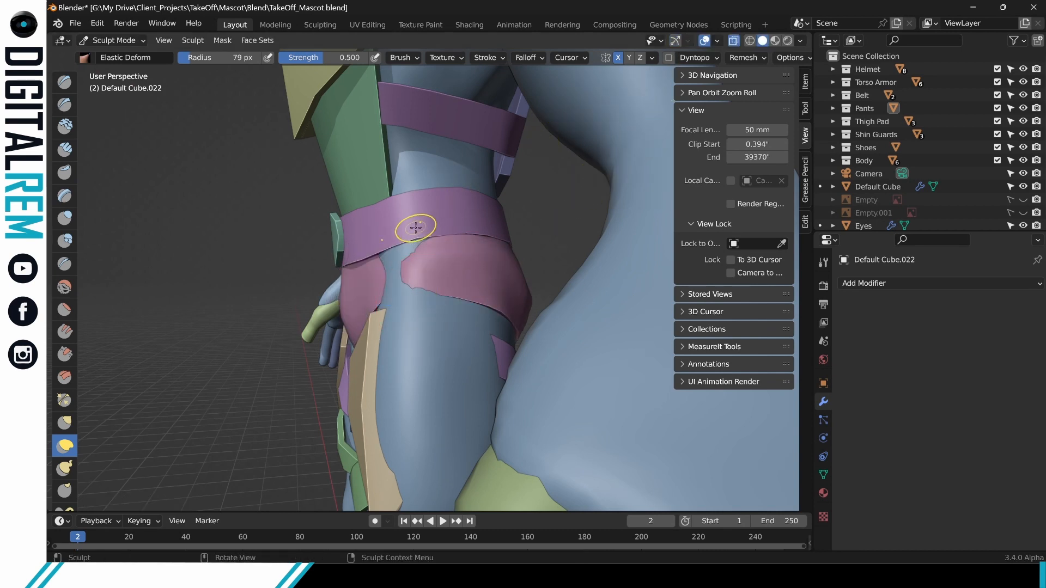
Bring the pants' side out over the hip with Elastic Deform so front and back join beneath the belt.
middle_click_drag(387, 264, 401, 294)
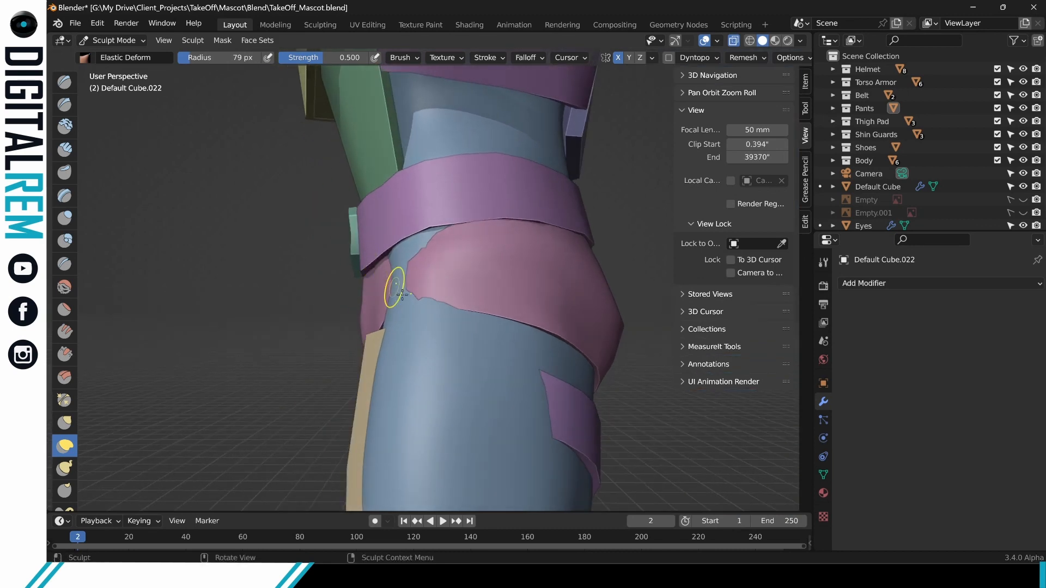
mouse_move(408, 296)
left_mouse_down()
mouse_move(379, 298)
mouse_move(400, 239)
mouse_move(413, 237)
left_mouse_up()
left_click_drag(418, 238, 417, 225)
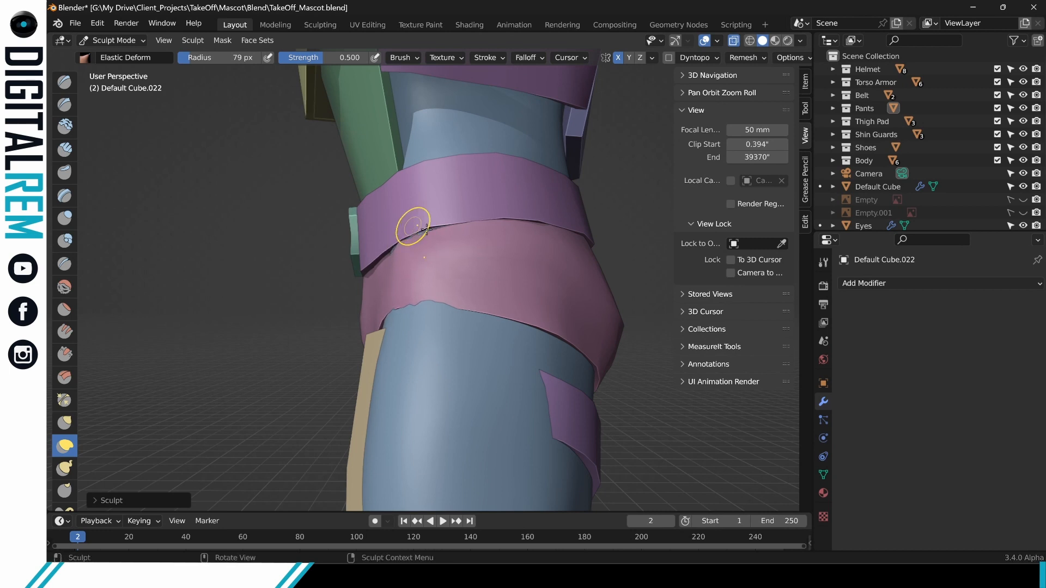
middle_click_drag(430, 232, 395, 229)
left_click_drag(426, 232, 422, 228)
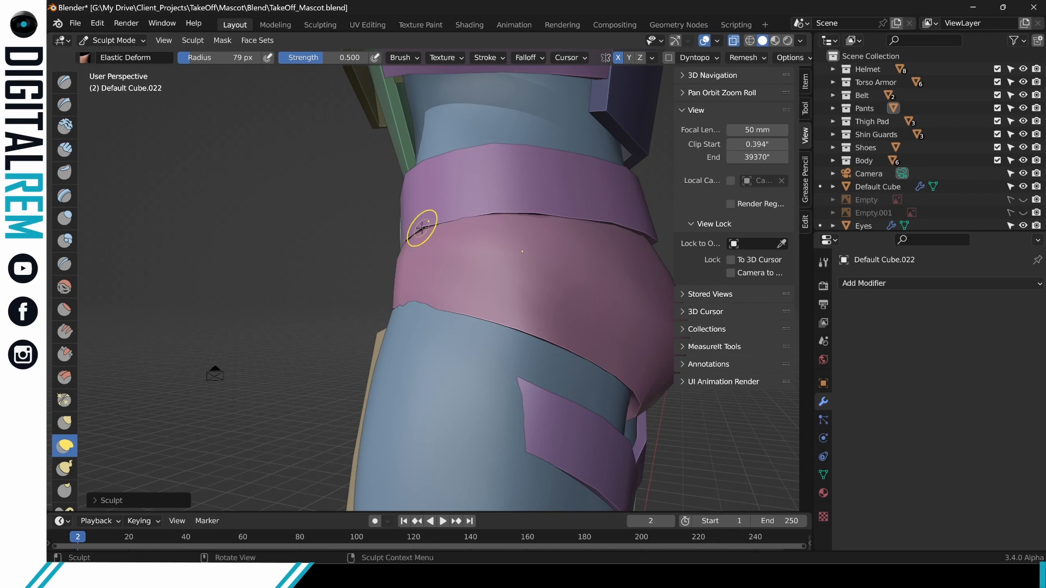
Shape the pants' front hip area below the belt and the top of the leg opening with Elastic Deform.
mouse_move(460, 218)
middle_mouse_down()
mouse_move(463, 233)
mouse_move(424, 250)
middle_mouse_up()
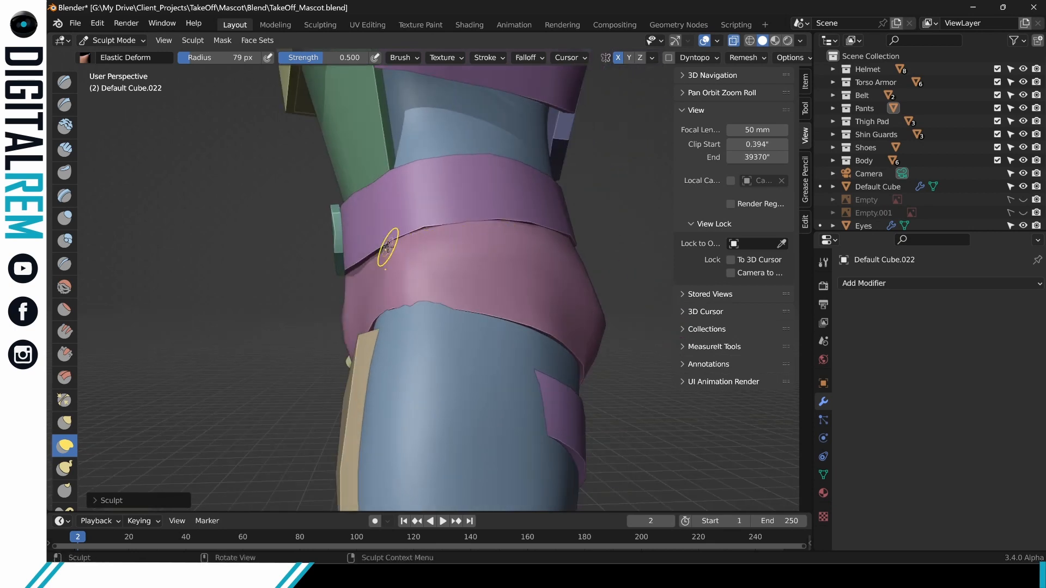
left_click_drag(387, 247, 359, 249)
mouse_move(381, 255)
middle_mouse_down()
mouse_move(385, 243)
mouse_move(376, 261)
mouse_move(361, 247)
middle_mouse_up()
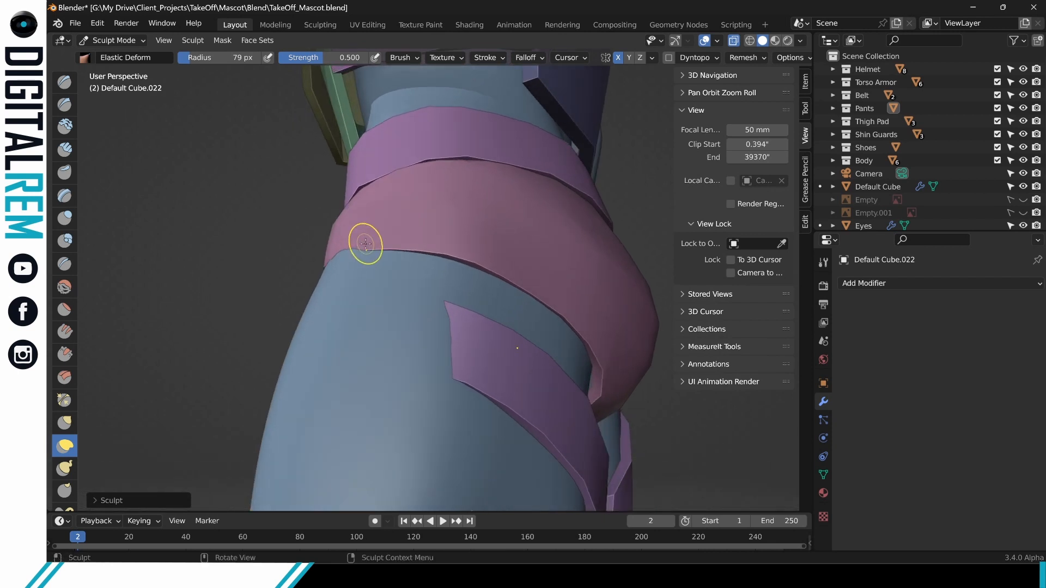
left_click_drag(359, 242, 332, 242)
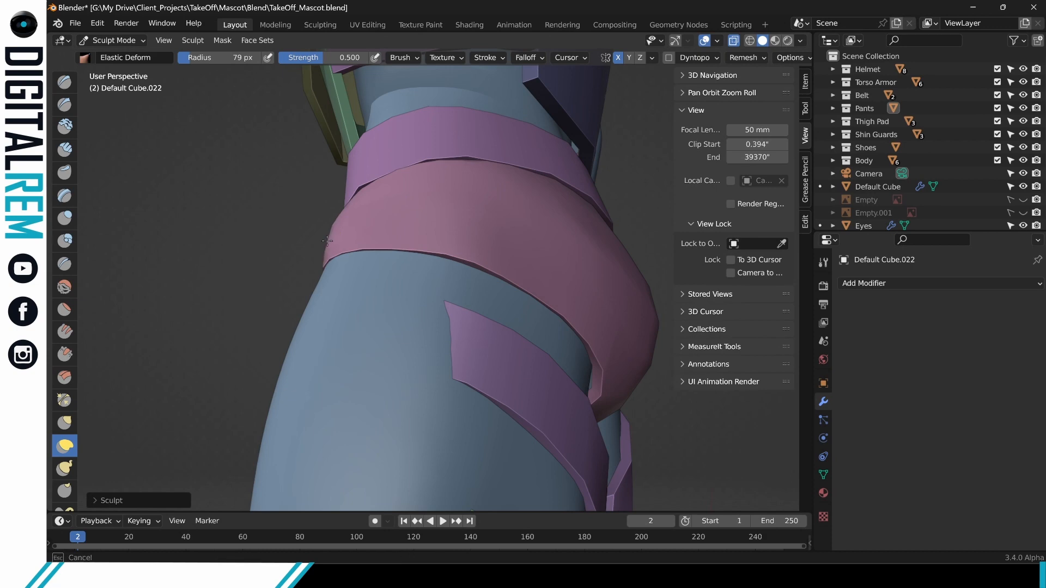
mouse_move(334, 233)
middle_mouse_down()
mouse_move(479, 241)
mouse_move(365, 250)
middle_mouse_up()
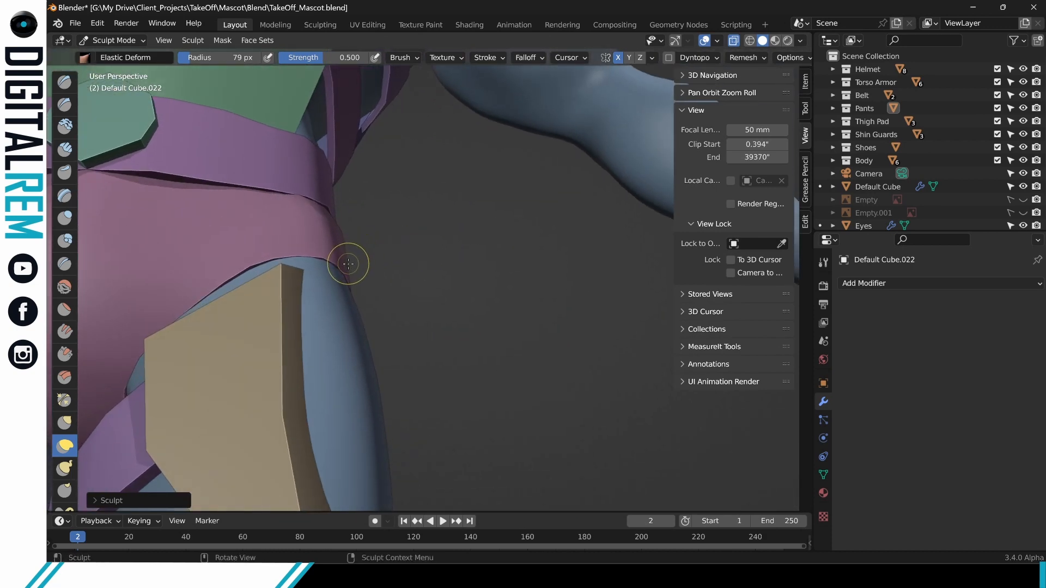
Refine the pants' leg opening edge above the thigh pad with short Elastic Deform strokes.
left_click_drag(345, 268, 349, 266)
middle_click_drag(349, 266, 366, 258)
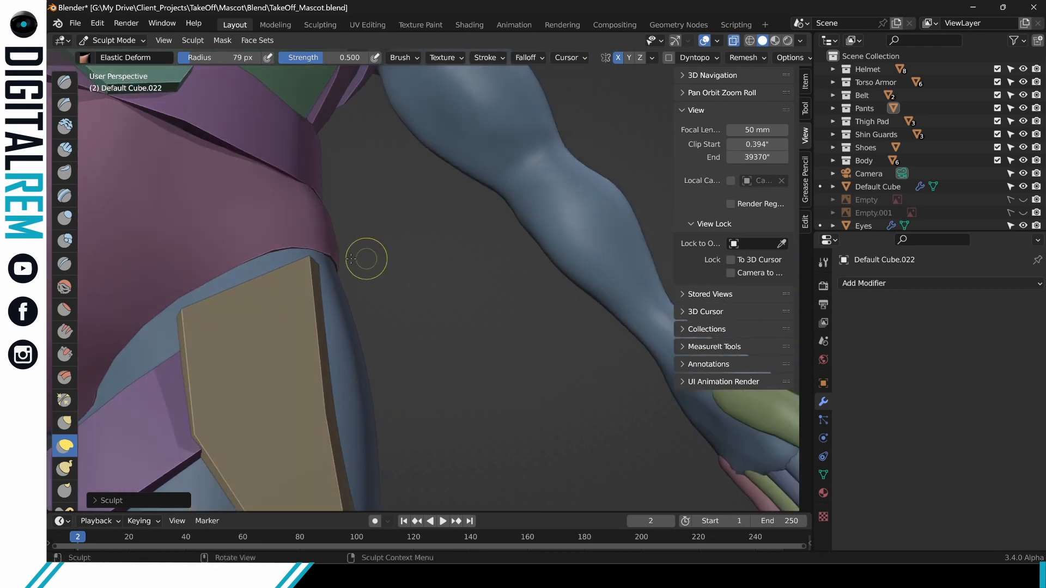
left_click_drag(351, 259, 314, 241)
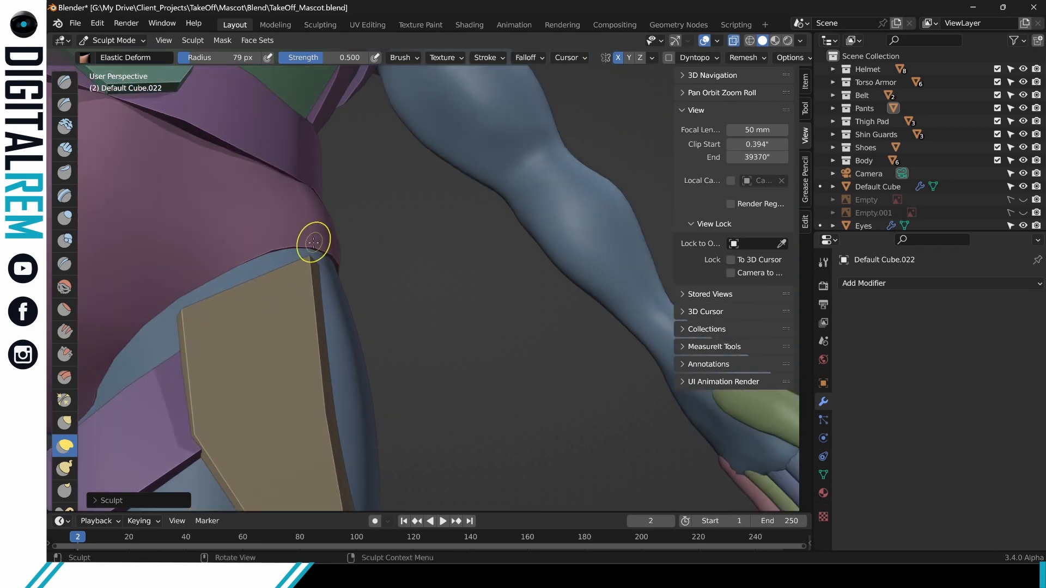
mouse_move(315, 238)
middle_mouse_down()
mouse_move(338, 237)
mouse_move(321, 243)
middle_mouse_up()
left_click_drag(321, 242, 309, 241)
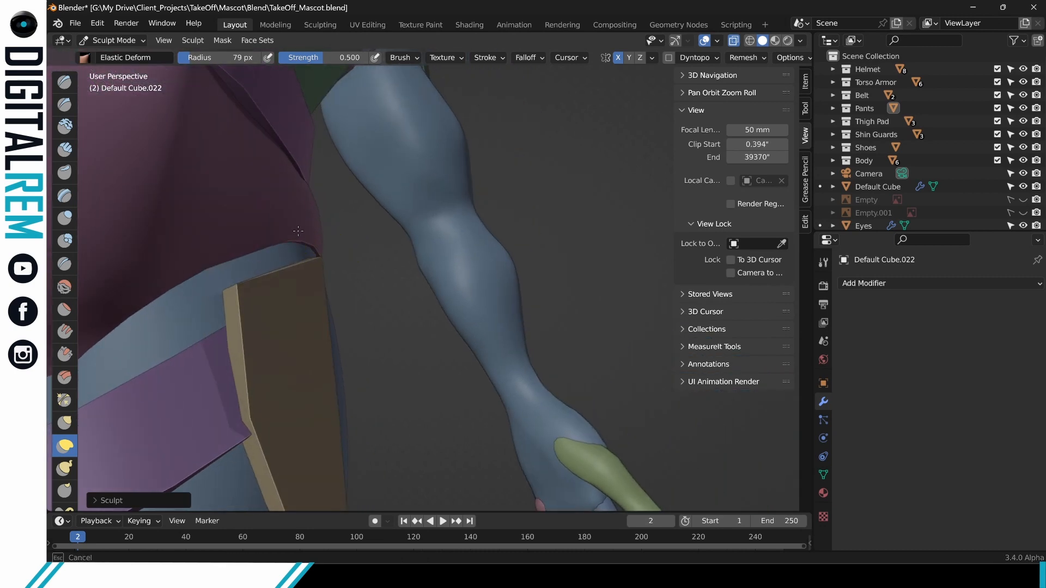
middle_click_drag(294, 238, 228, 258)
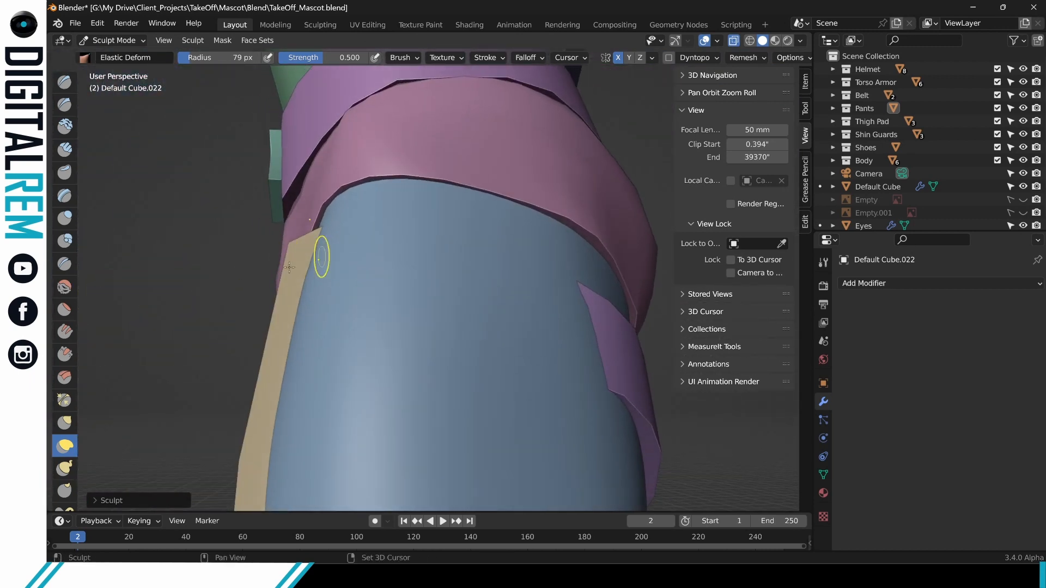
Refine the pants' leg opening edge around the side of the hip and under the buttock with short Elastic Deform strokes.
mouse_move(315, 263)
middle_mouse_down()
mouse_move(285, 250)
mouse_move(409, 208)
middle_mouse_up()
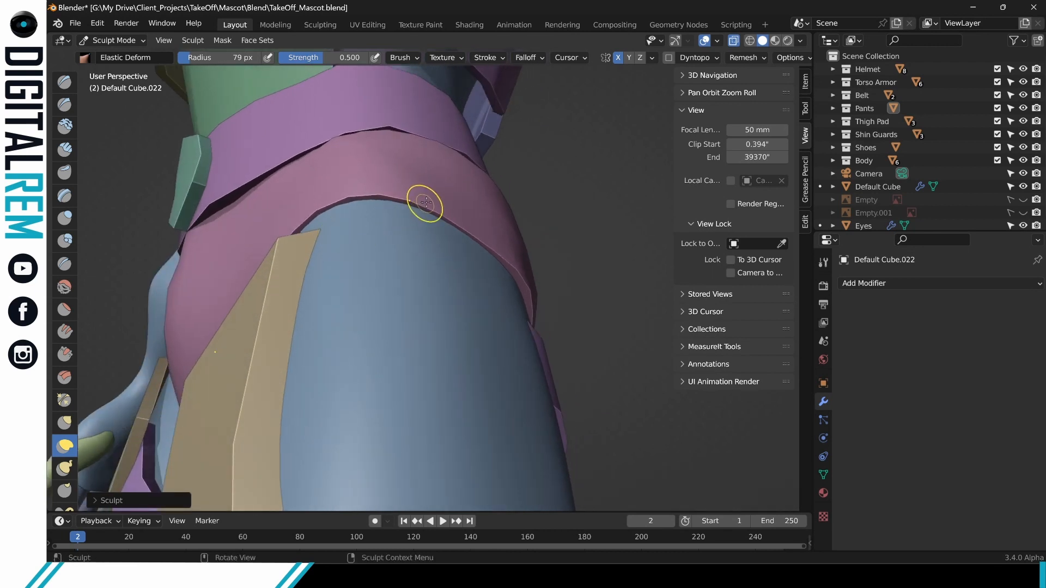
mouse_move(420, 205)
left_mouse_down()
mouse_move(477, 205)
mouse_move(479, 220)
mouse_move(498, 227)
left_mouse_up()
mouse_move(499, 229)
left_mouse_down()
mouse_move(435, 191)
mouse_move(397, 188)
mouse_move(409, 183)
left_mouse_up()
mouse_move(410, 183)
middle_mouse_down()
mouse_move(405, 211)
mouse_move(304, 217)
mouse_move(456, 251)
mouse_move(537, 245)
mouse_move(431, 251)
mouse_move(257, 206)
mouse_move(301, 208)
middle_mouse_up()
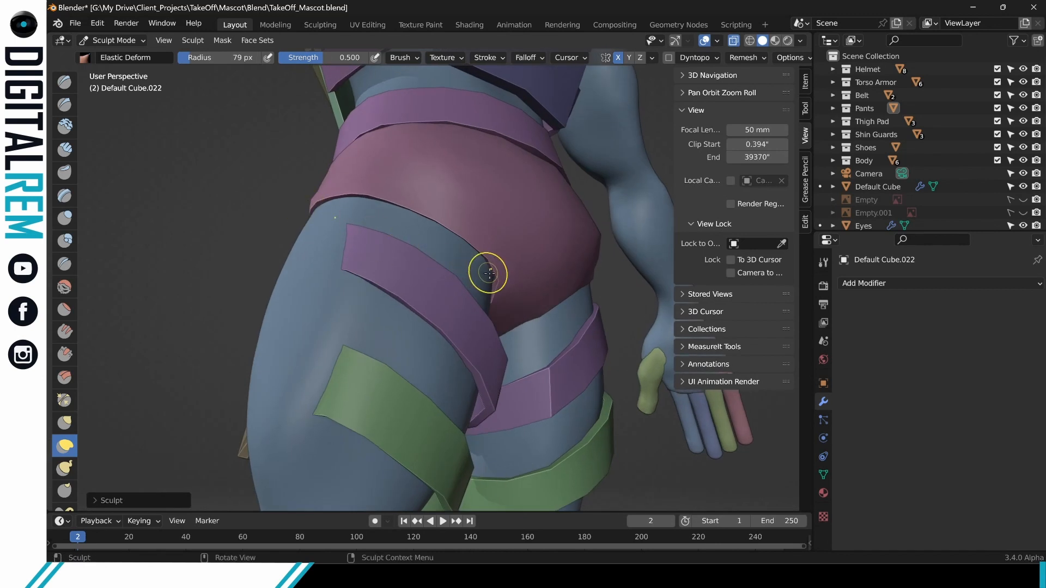
left_click_drag(498, 279, 495, 261)
mouse_move(495, 262)
middle_mouse_down()
mouse_move(557, 238)
mouse_move(516, 252)
middle_mouse_up()
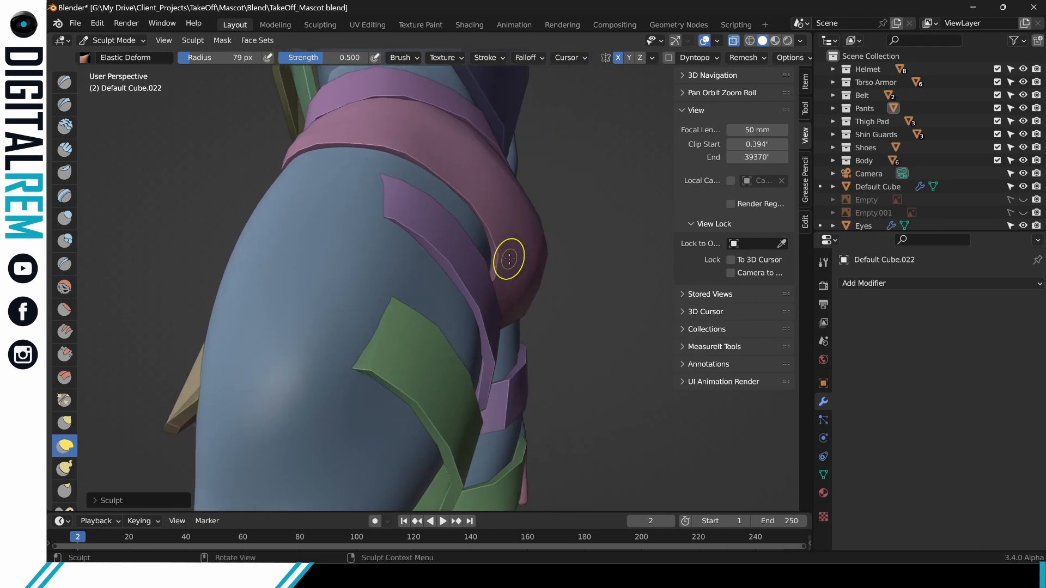
mouse_move(498, 257)
left_mouse_down()
mouse_move(497, 244)
mouse_move(498, 267)
left_mouse_up()
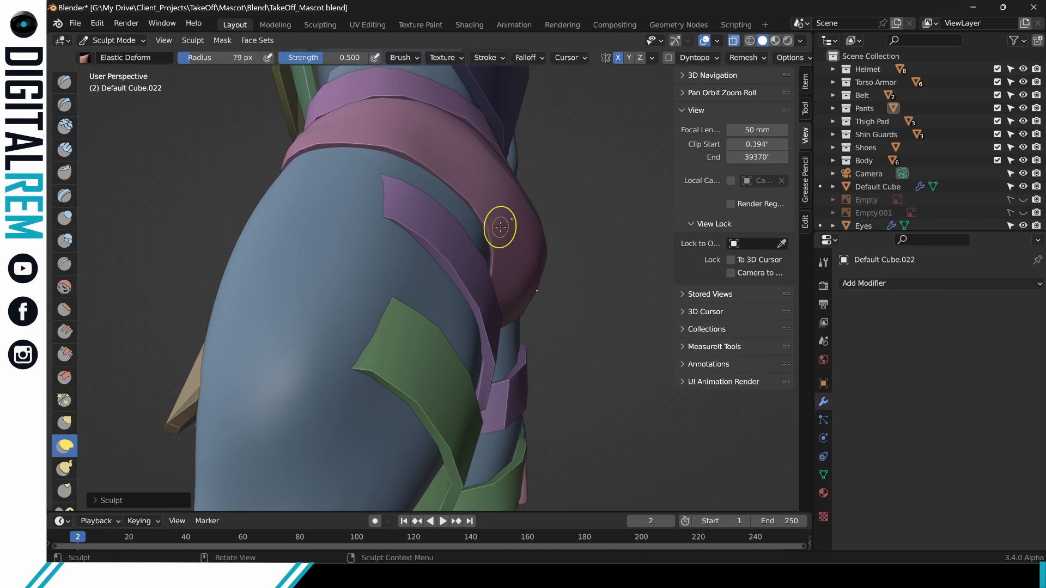
left_click_drag(500, 228, 500, 226)
Adjust the pants' hip side, buttock contour and upper edge at the back with Elastic Deform so they tuck under the belt.
mouse_move(393, 152)
left_mouse_down()
mouse_move(295, 144)
mouse_move(295, 153)
left_mouse_up()
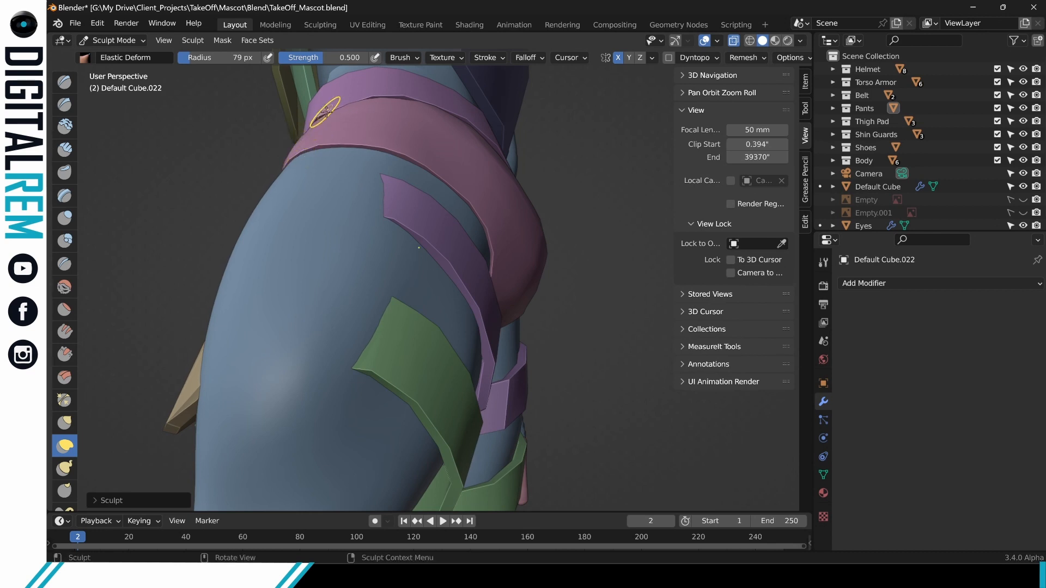
mouse_move(423, 134)
middle_mouse_down()
mouse_move(472, 145)
mouse_move(436, 141)
middle_mouse_up()
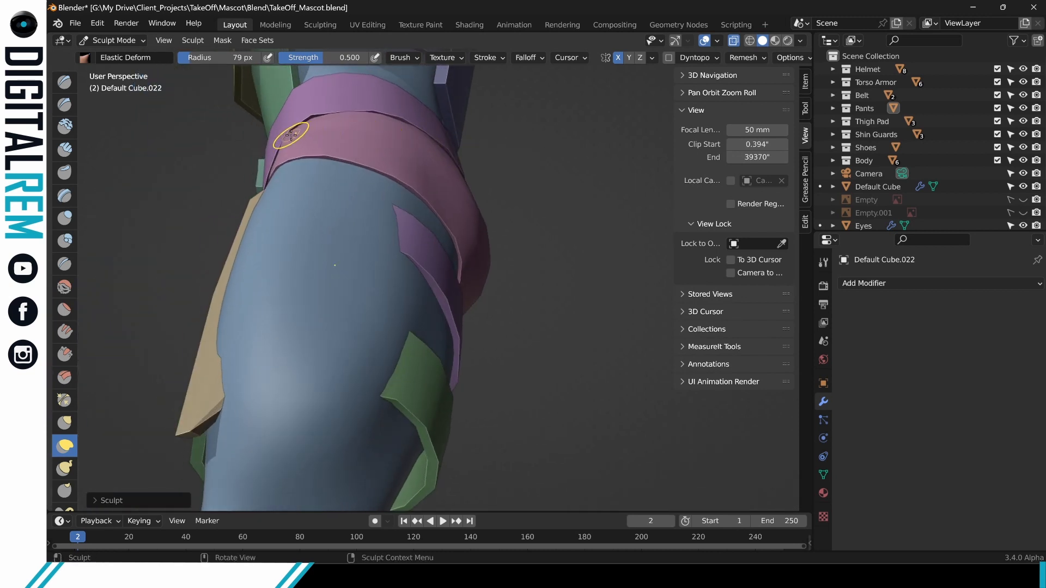
left_click_drag(291, 135, 311, 115)
mouse_move(427, 120)
middle_mouse_down()
mouse_move(391, 144)
mouse_move(332, 154)
mouse_move(436, 175)
mouse_move(481, 197)
mouse_move(507, 227)
middle_mouse_up()
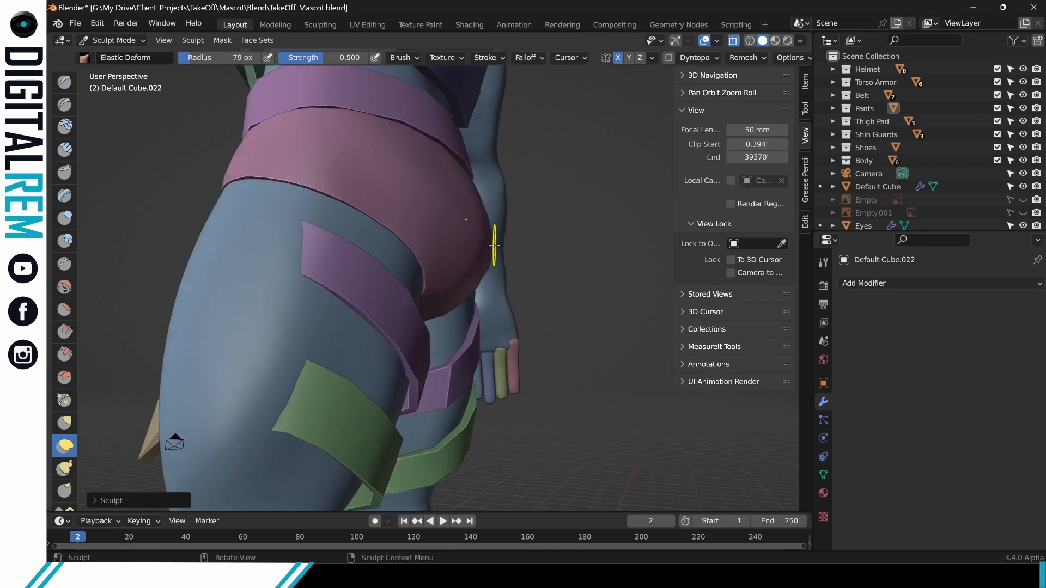
left_click_drag(494, 245, 468, 240)
middle_click_drag(469, 240, 345, 243)
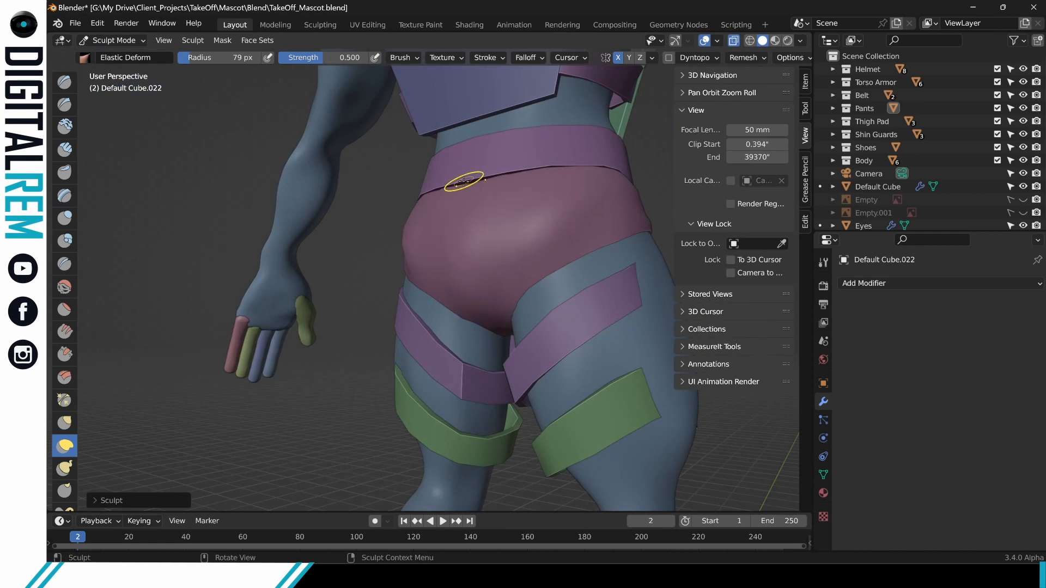
left_click_drag(467, 184, 464, 178)
mouse_move(464, 178)
middle_mouse_down()
mouse_move(403, 223)
mouse_move(576, 210)
middle_mouse_up()
middle_click_drag(501, 231, 450, 264)
Switch to sculpting the purple upper thigh strap and fit its outer end against the thigh with Elastic Deform.
key("ctrl+Tab")
left_click(287, 308)
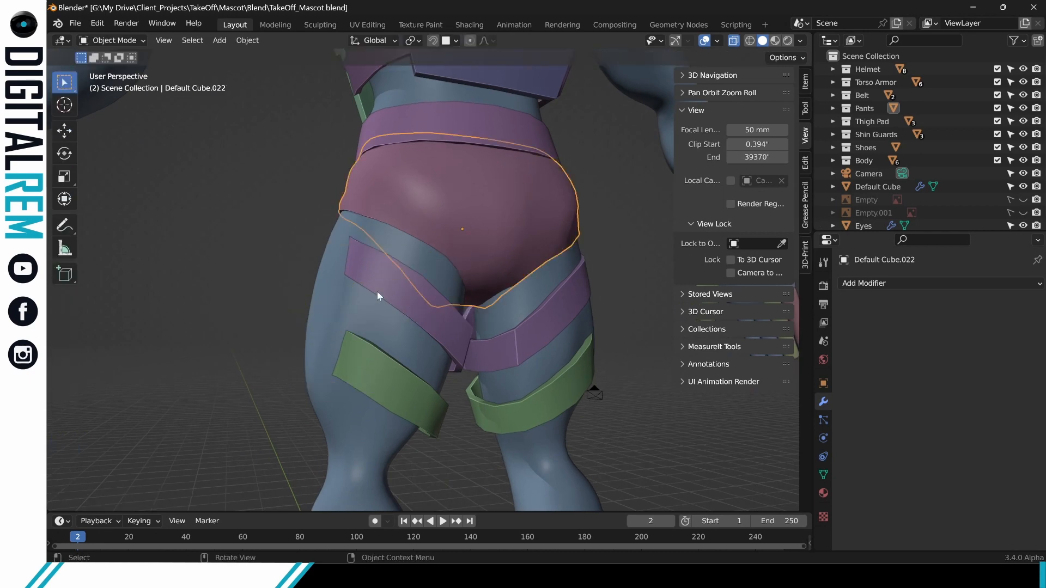
left_click(393, 289)
key("ctrl+Tab")
left_click(400, 366)
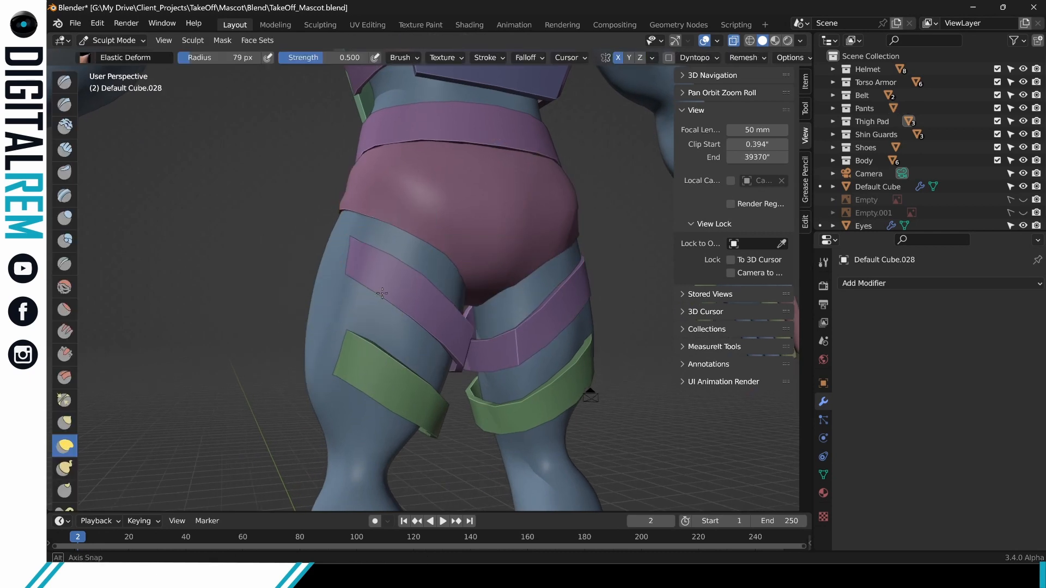
middle_click_drag(403, 355, 434, 305)
left_click_drag(418, 280, 348, 253)
middle_click_drag(352, 253, 429, 276)
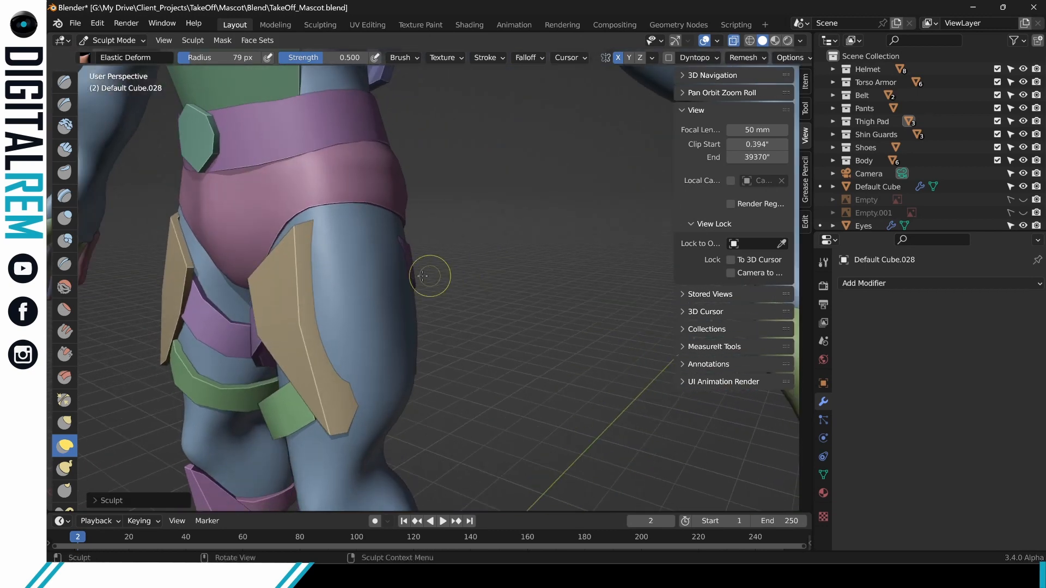
left_click_drag(397, 264, 379, 252)
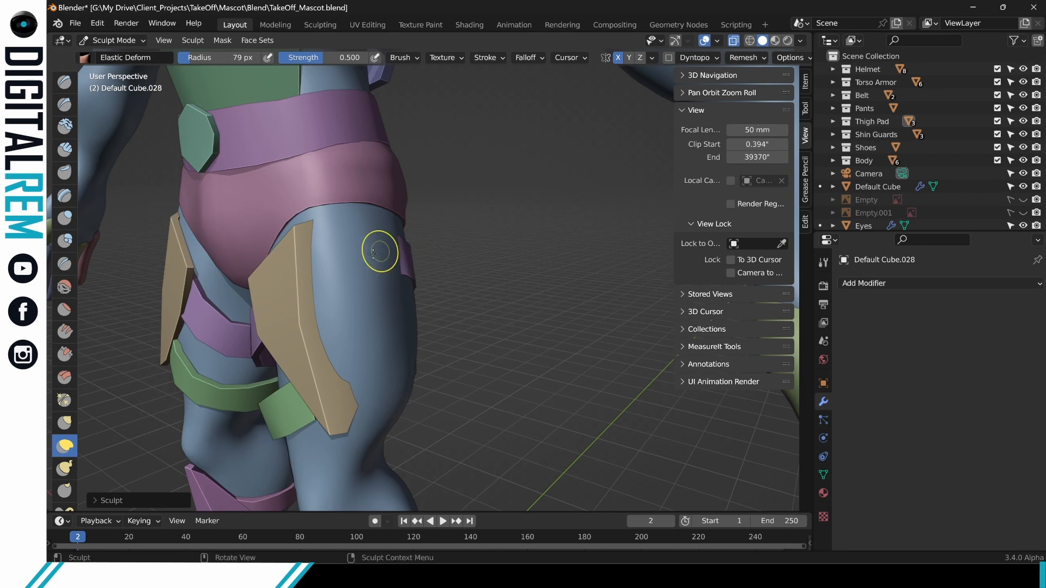
middle_click_drag(363, 254, 397, 245)
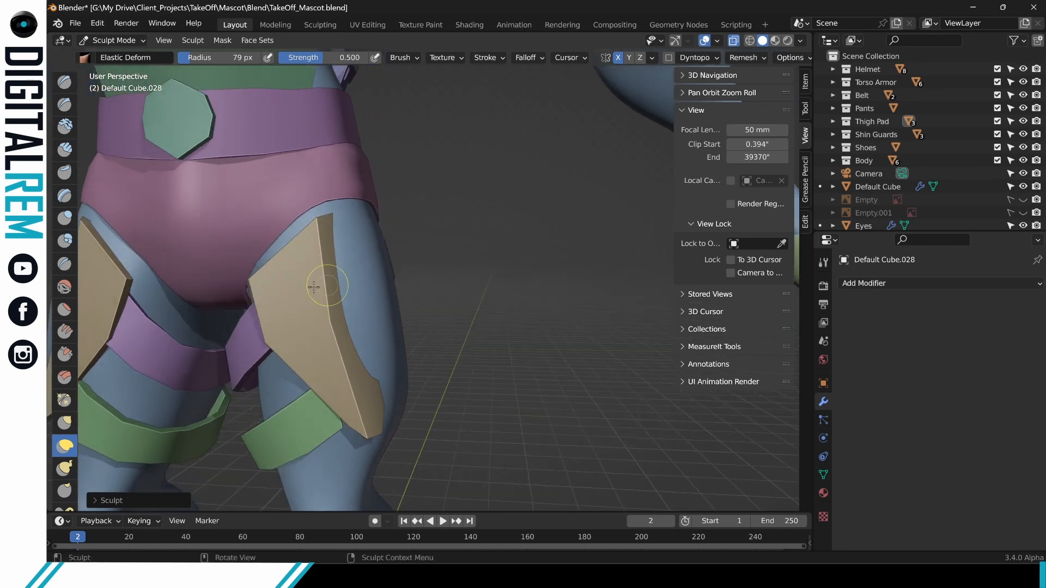
Select the tan thigh pads for sculpting and set the Elastic Deform brush radius to 342 px.
key("ctrl+Tab")
left_click(278, 287)
left_click(306, 271)
key("ctrl+Tab")
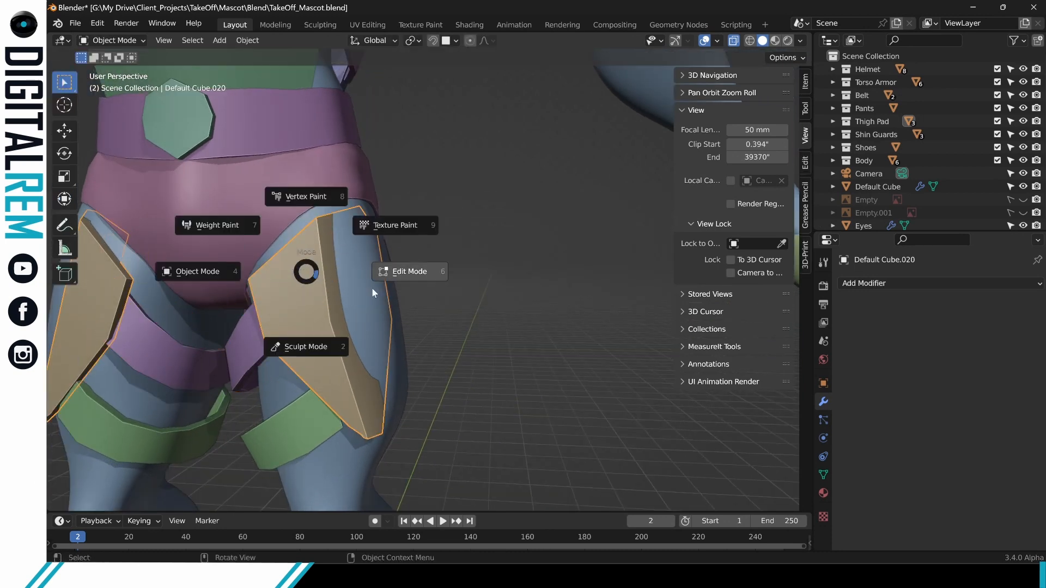
left_click(371, 288)
middle_click_drag(316, 271, 254, 254)
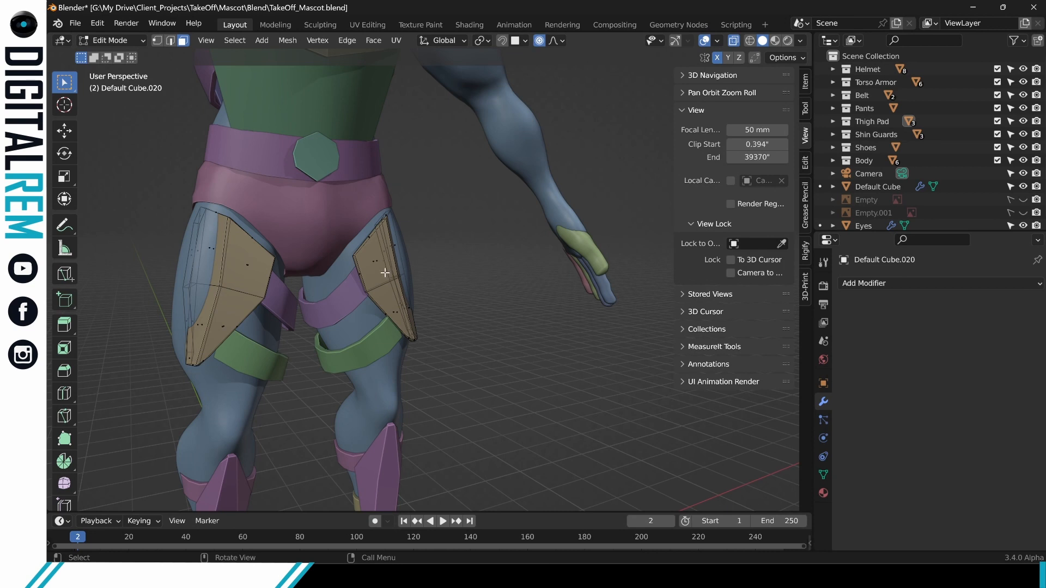
key("ctrl+Tab")
left_click(393, 346)
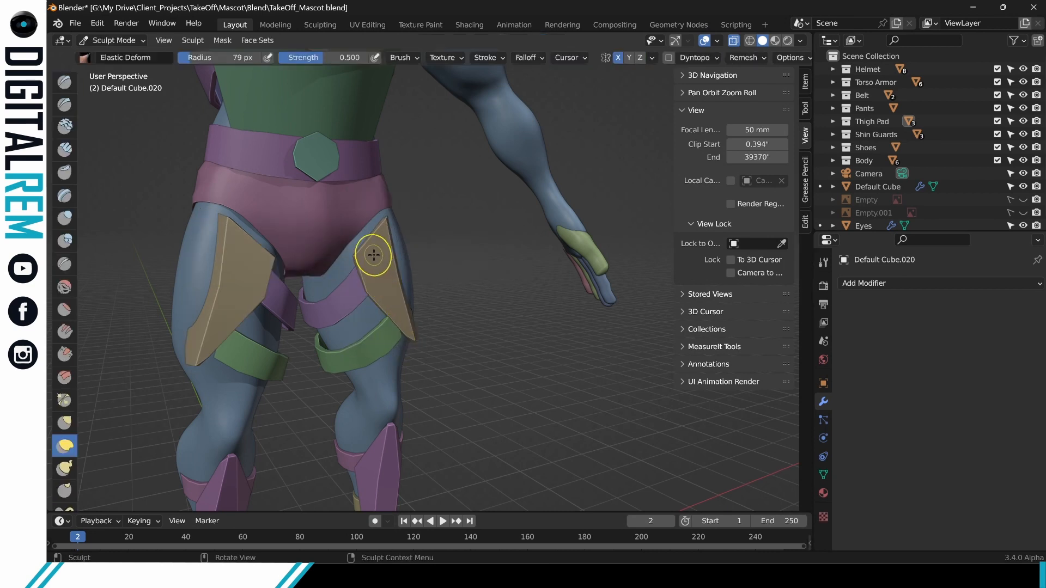
mouse_move(202, 58)
left_mouse_down()
mouse_move(254, 58)
mouse_move(245, 58)
left_mouse_up()
Widen and wrap the tan thigh pads around the outer thighs with Elastic Deform, and save the file.
left_click_drag(379, 273, 435, 243)
mouse_move(436, 242)
middle_mouse_down()
mouse_move(372, 253)
mouse_move(389, 270)
middle_mouse_up()
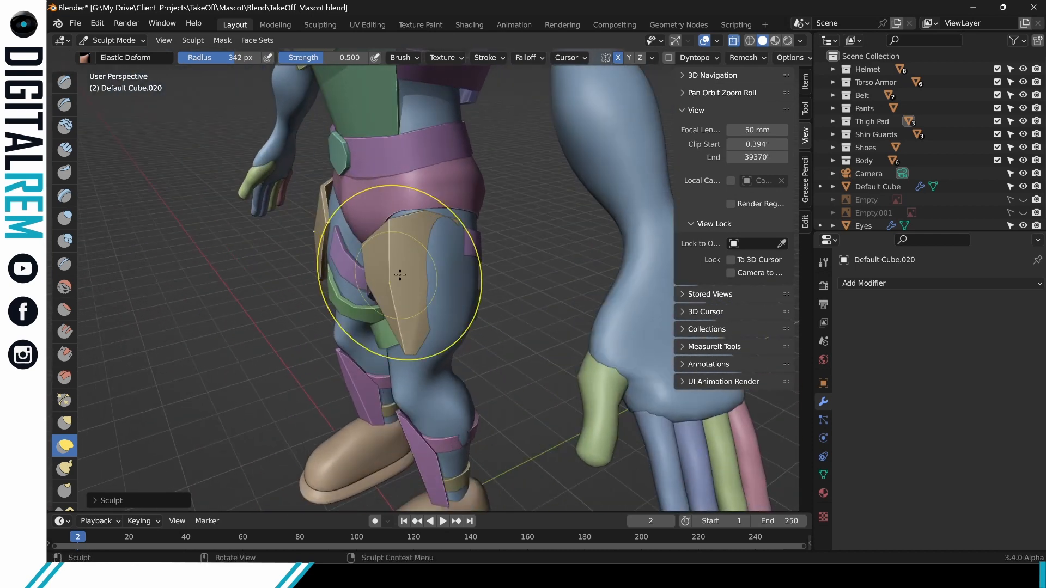
mouse_move(400, 275)
left_mouse_down()
mouse_move(458, 265)
mouse_move(481, 289)
left_mouse_up()
mouse_move(440, 257)
middle_mouse_down()
mouse_move(462, 169)
mouse_move(624, 255)
middle_mouse_up()
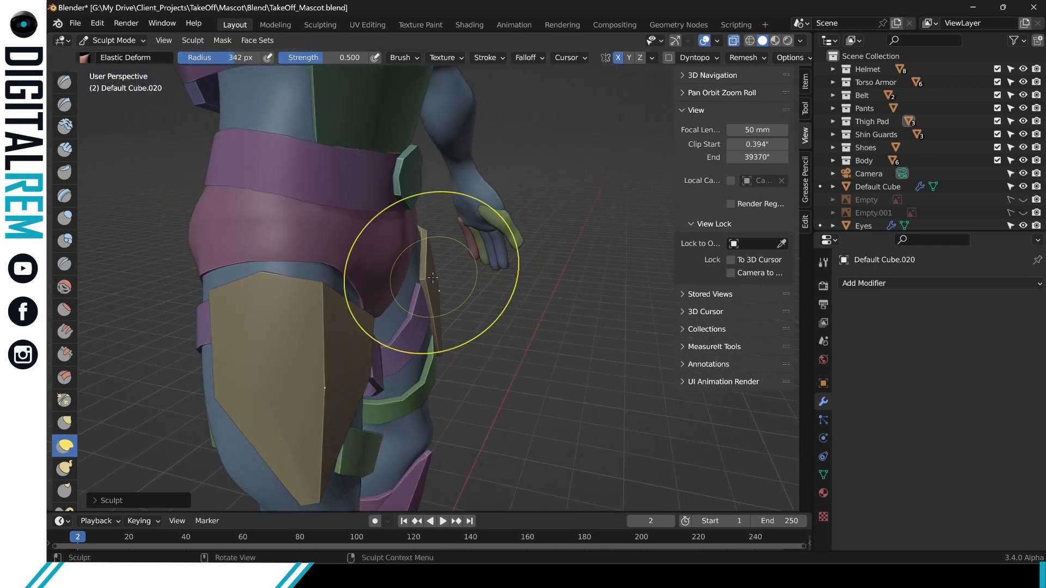
left_click_drag(433, 278, 431, 277)
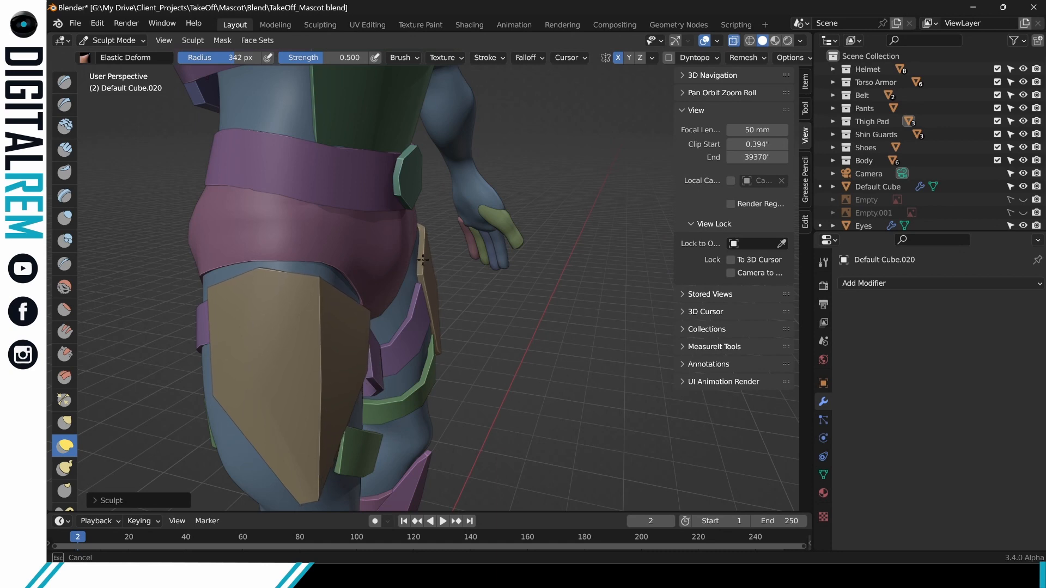
left_click_drag(424, 251, 424, 252)
middle_click_drag(424, 251, 376, 275)
mouse_move(446, 274)
left_mouse_down()
mouse_move(432, 248)
mouse_move(433, 258)
left_mouse_up()
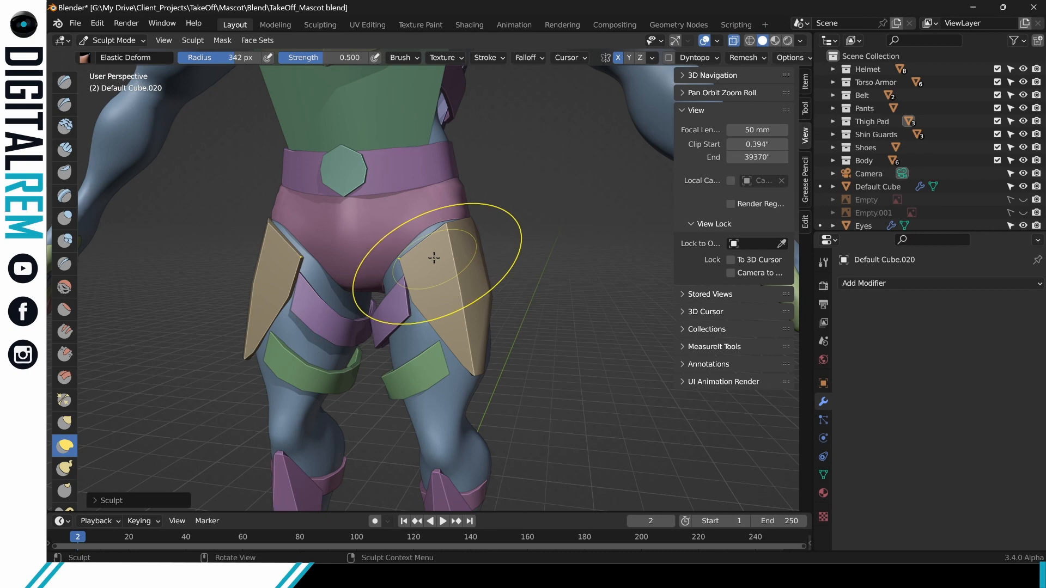
key("ctrl+s")
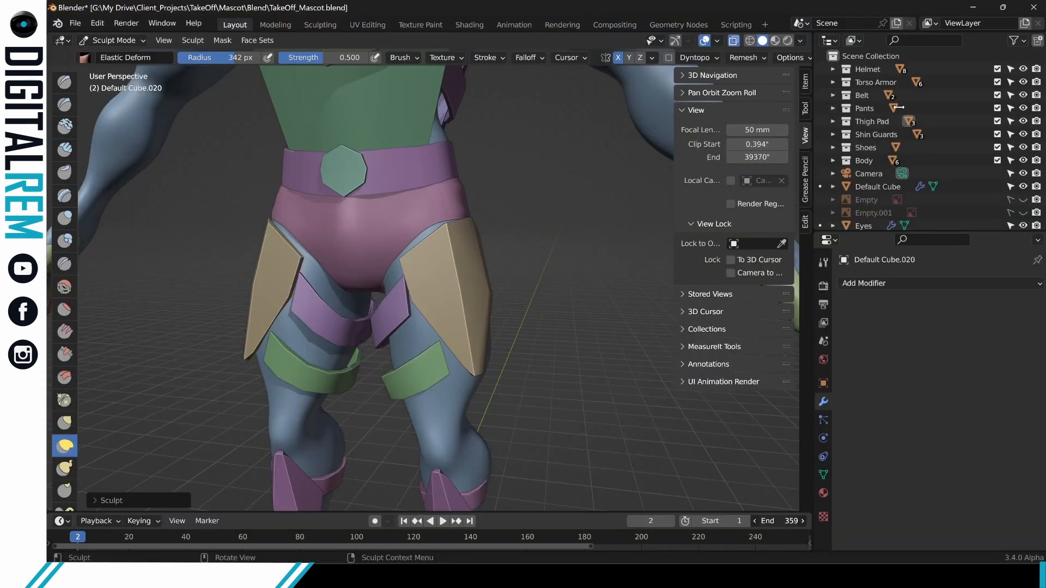
left_click(249, 548)
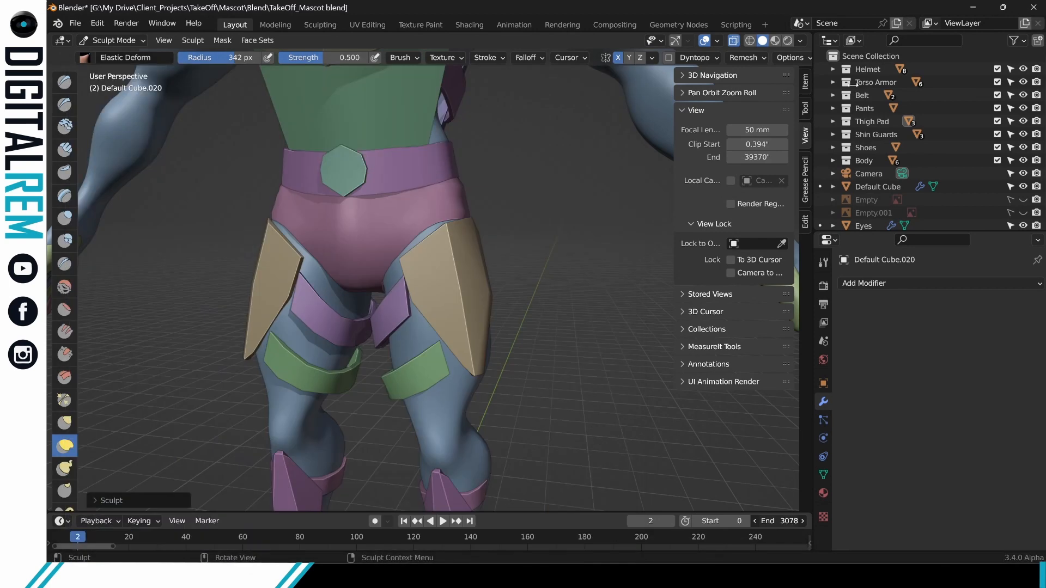
Open the tan thigh pad's mesh for vertex editing and merge all its vertices by distance.
middle_click_drag(545, 307, 525, 348)
key("ctrl+Tab")
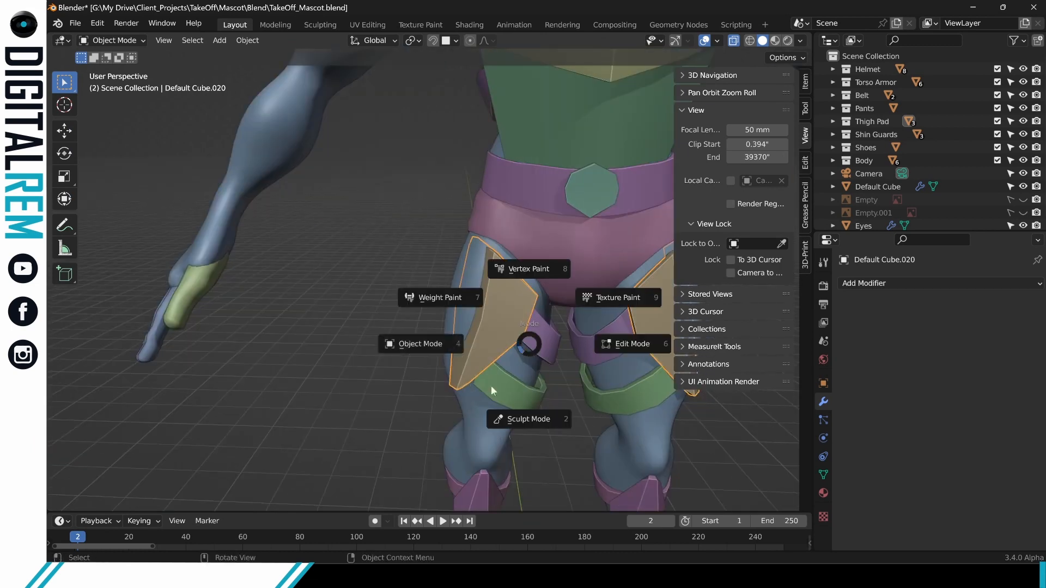
left_click(572, 345)
key("ctrl+Tab")
left_click(555, 422)
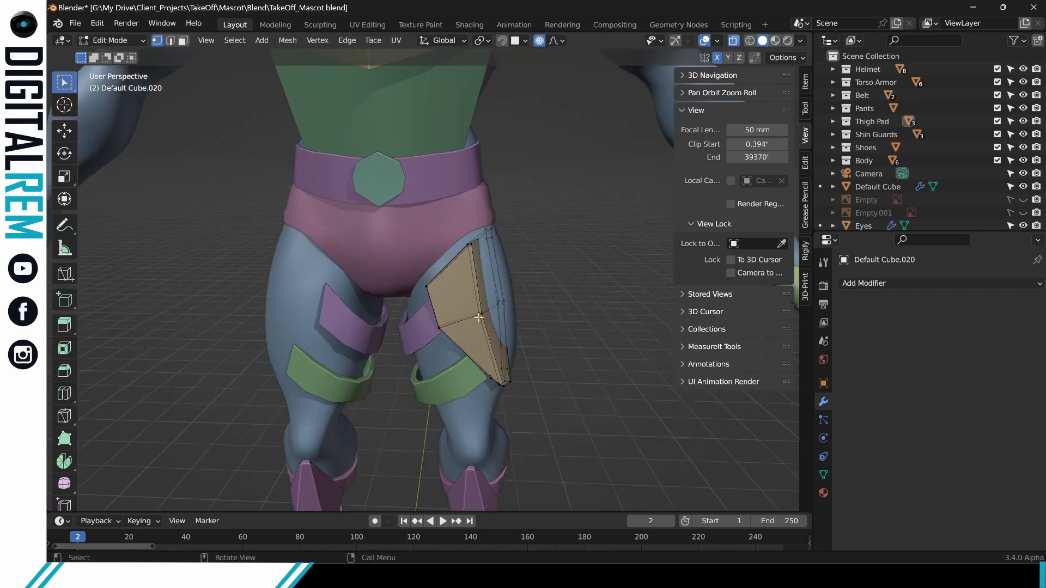
key("a")
key("m")
key("b")
Move the whole thigh pad along X and Z so it sits against the outer thigh, and save the file.
key("g")
key("x")
left_click(494, 306)
middle_click_drag(494, 306, 236, 275)
key("g")
key("x")
left_click(237, 274)
middle_click_drag(386, 324, 422, 323)
key("g")
key("z")
left_click(558, 324)
key("g")
left_click(440, 305)
key("ctrl+s")
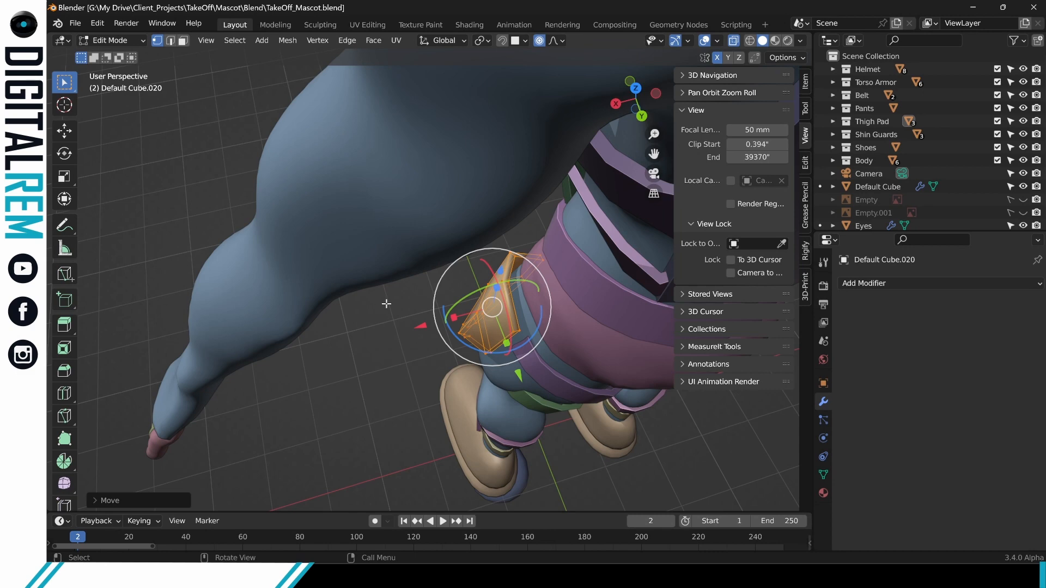
Switch to sculpting the purple upper thigh strap and pull its back section closer to the thigh with Elastic Deform.
left_click(441, 278)
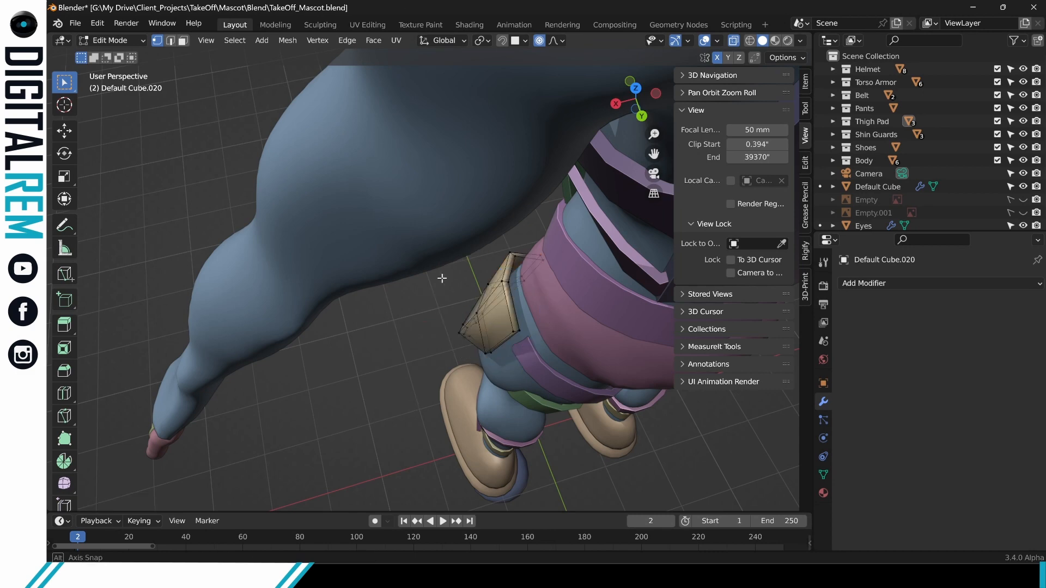
key("Tab")
left_click(463, 319)
mouse_move(441, 278)
middle_mouse_down()
mouse_move(460, 245)
mouse_move(459, 280)
middle_mouse_up()
key("Tab")
scroll(479, 284, "up", 4)
key("ctrl+Tab")
left_click(461, 351)
scroll(462, 350, "up", 2)
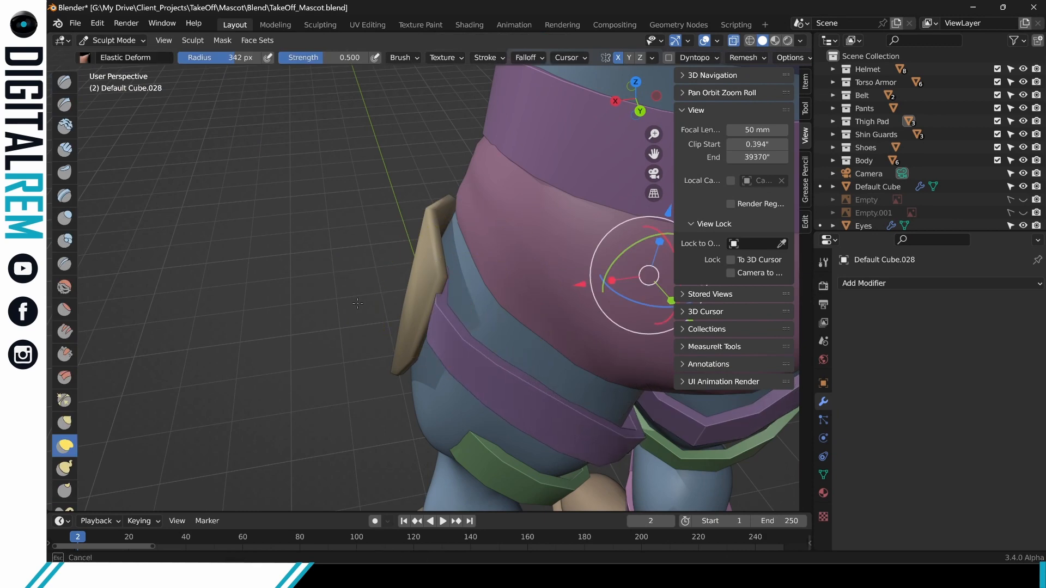
middle_click_drag(461, 350, 447, 294)
left_click_drag(483, 396, 482, 391)
mouse_move(481, 391)
middle_mouse_down()
mouse_move(525, 346)
mouse_move(431, 333)
middle_mouse_up()
left_click_drag(443, 346, 439, 329)
Shape the purple strap's outer end toward the thigh pad with Elastic Deform, reducing the brush radius to 205 px.
mouse_move(438, 376)
middle_mouse_down()
mouse_move(432, 347)
mouse_move(393, 397)
middle_mouse_up()
left_click_drag(417, 305, 430, 316)
middle_click_drag(430, 315, 381, 303)
scroll(382, 303, "down", 3)
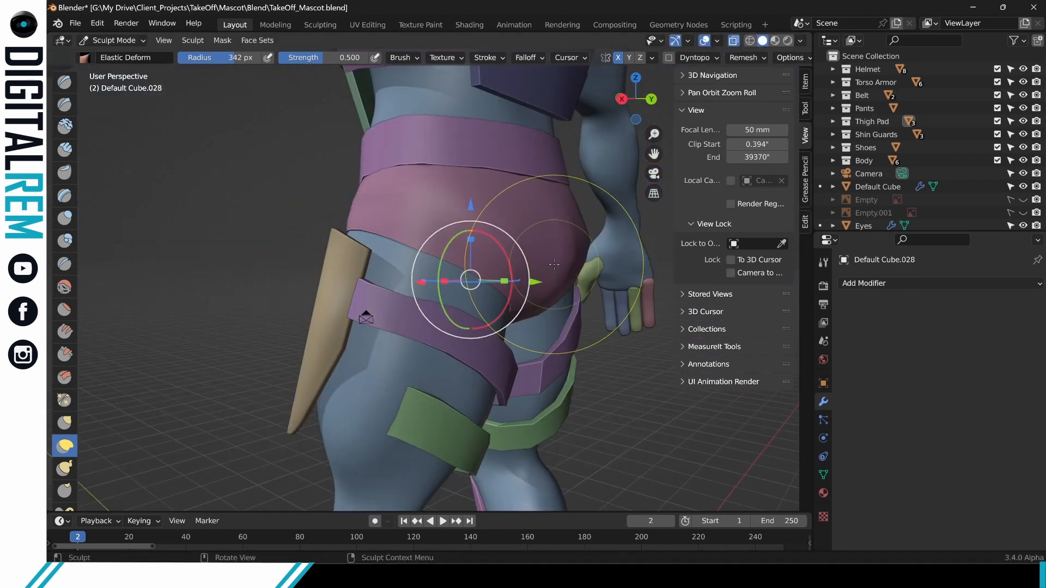
middle_click_drag(554, 264, 505, 146)
mouse_move(418, 316)
middle_mouse_down()
mouse_move(397, 268)
mouse_move(572, 256)
middle_mouse_up()
middle_click_drag(583, 298, 466, 358)
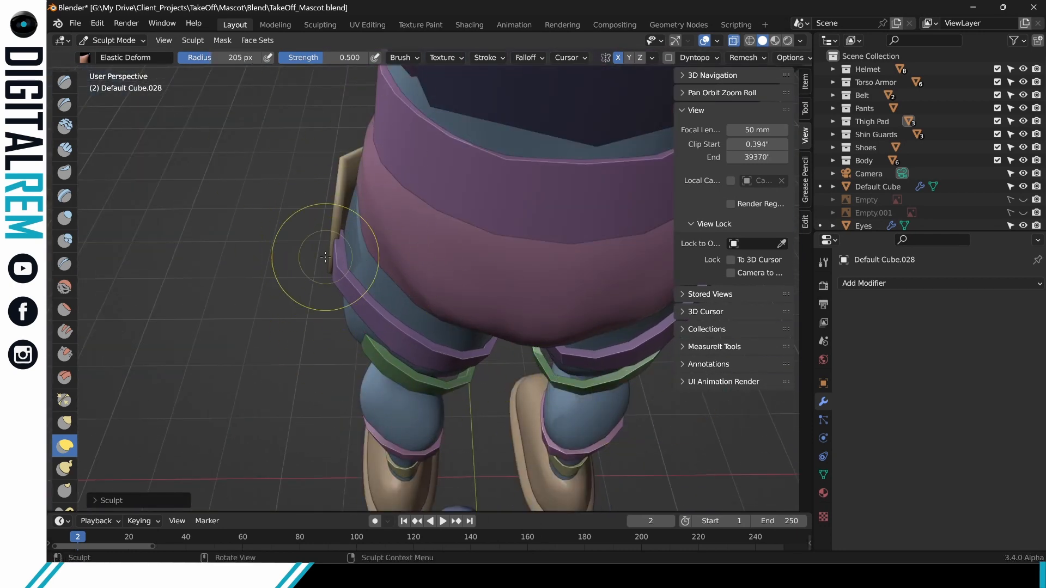
middle_click_drag(326, 256, 320, 304)
Select one purple strap's connected geometry in Edit Mode and move it along X to fit the thigh.
key("ctrl+Tab")
left_click(431, 327)
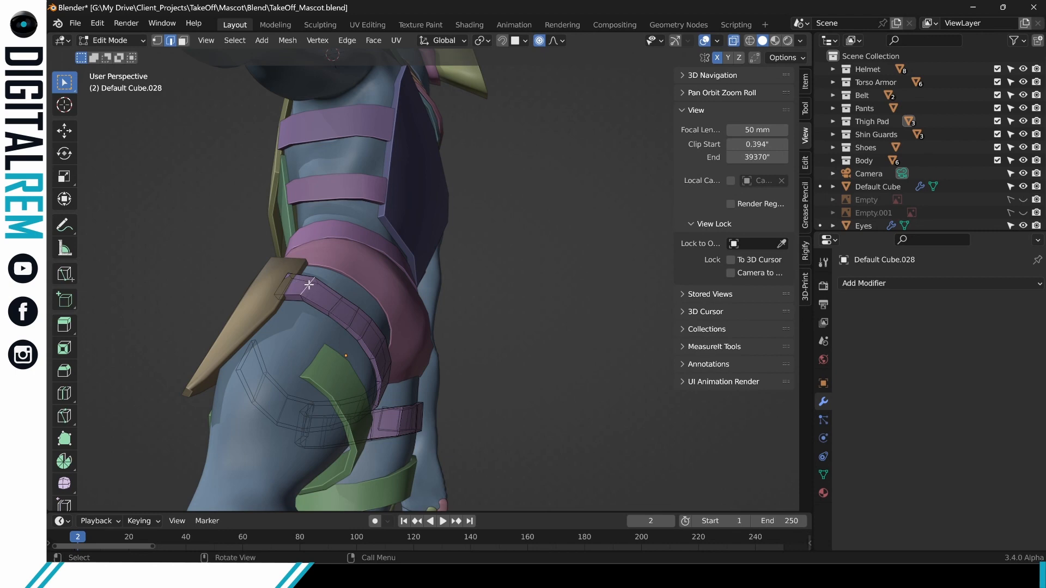
key("m")
left_click(309, 281)
key("Tab")
key("Tab")
key("a")
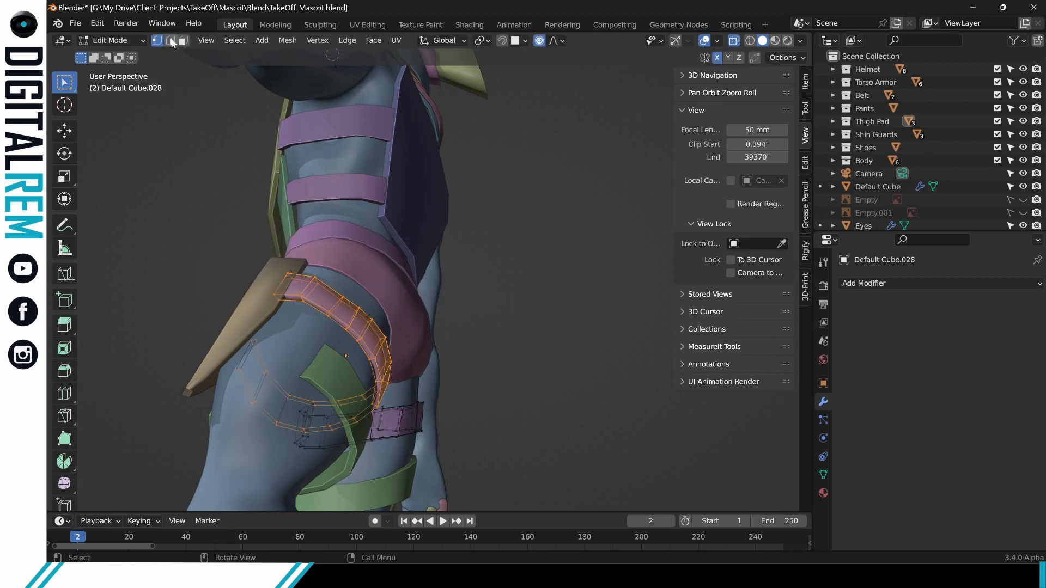
middle_click_drag(315, 287, 234, 380)
key("g")
key("x")
left_click(221, 345)
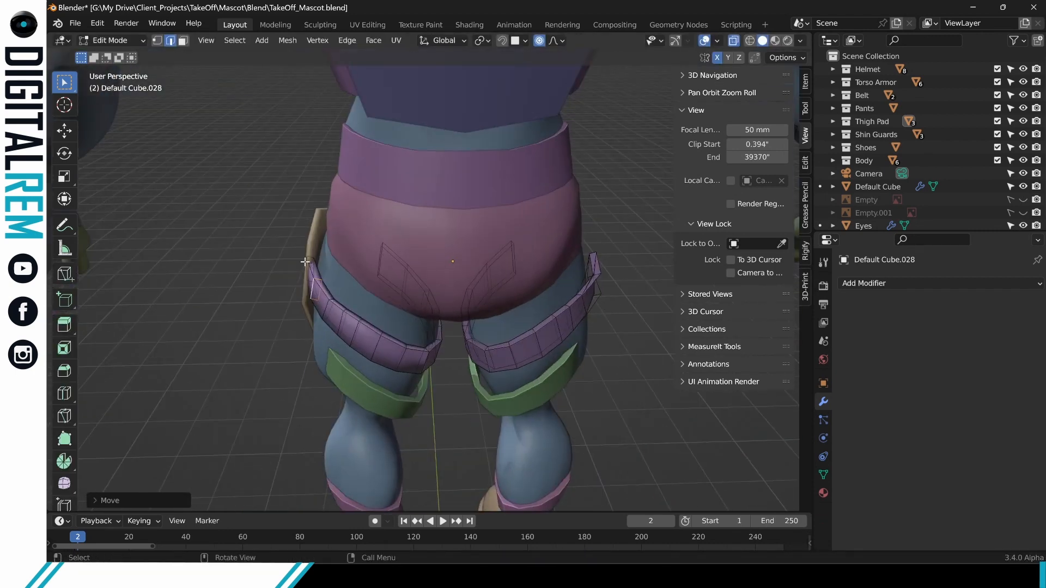
Select the edge loop at the purple strap's outer end and move it along X and Y around the thigh.
left_click(302, 271, "alt")
middle_click_drag(289, 273, 615, 252)
key("g")
key("x")
left_click(262, 288)
key("g")
key("y")
left_click(326, 285)
Return to Object Mode and apply Shade Smooth to the purple thigh straps.
scroll(392, 228, "down", 3)
key("Tab")
scroll(491, 253, "up", 2)
left_click(410, 253)
right_click(410, 252)
left_click(410, 252)
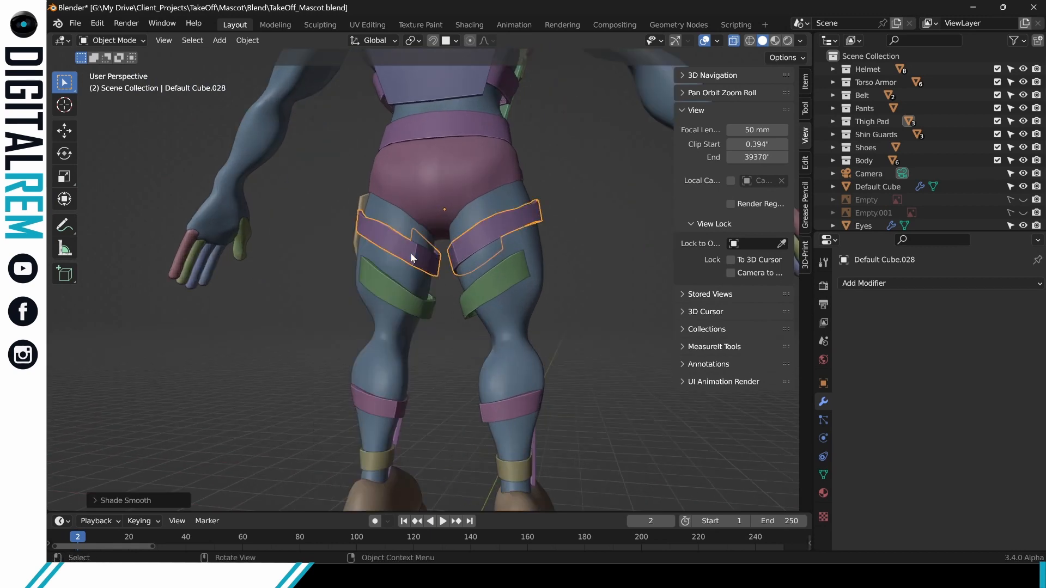
right_click(410, 253)
right_click(422, 257)
left_click(423, 256)
Select all linked geometry of one purple strap in Edit Mode, and apply smooth shading to the straps again.
scroll(427, 205, "up", 4)
key("Tab")
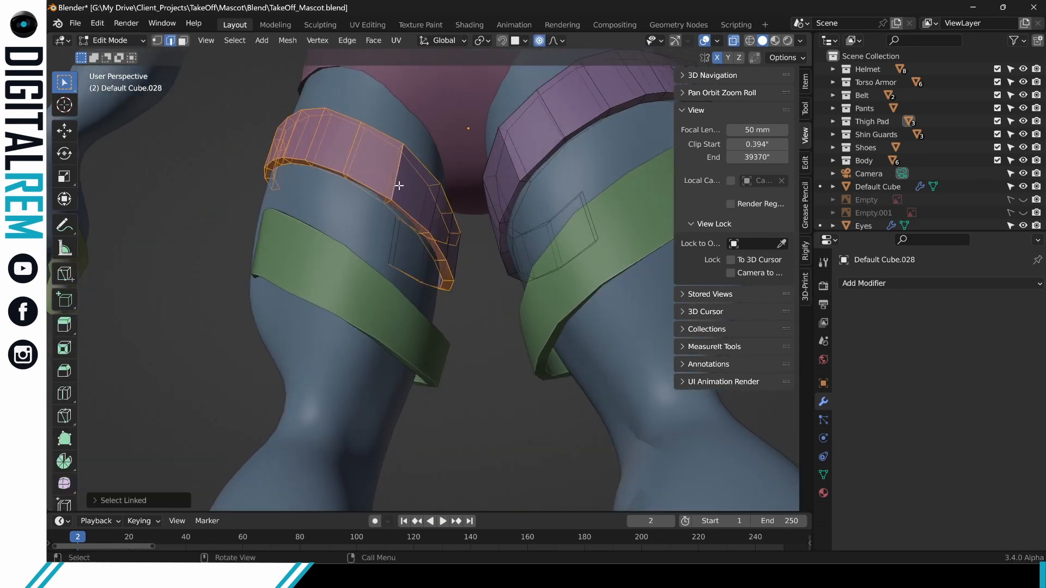
mouse_move(427, 205)
middle_mouse_down()
mouse_move(313, 140)
mouse_move(395, 150)
mouse_move(389, 194)
mouse_move(312, 159)
mouse_move(93, 158)
middle_mouse_up()
key("l")
key("Tab")
right_click(336, 166)
left_click(336, 166)
key("Tab")
key("Tab")
scroll(311, 158, "down", 4)
Select the green lower thigh straps and apply smooth shading to them.
left_click(449, 99)
right_click(449, 99)
left_click(449, 100)
middle_click_drag(449, 100, 512, 117)
left_click(913, 280)
left_click(893, 401)
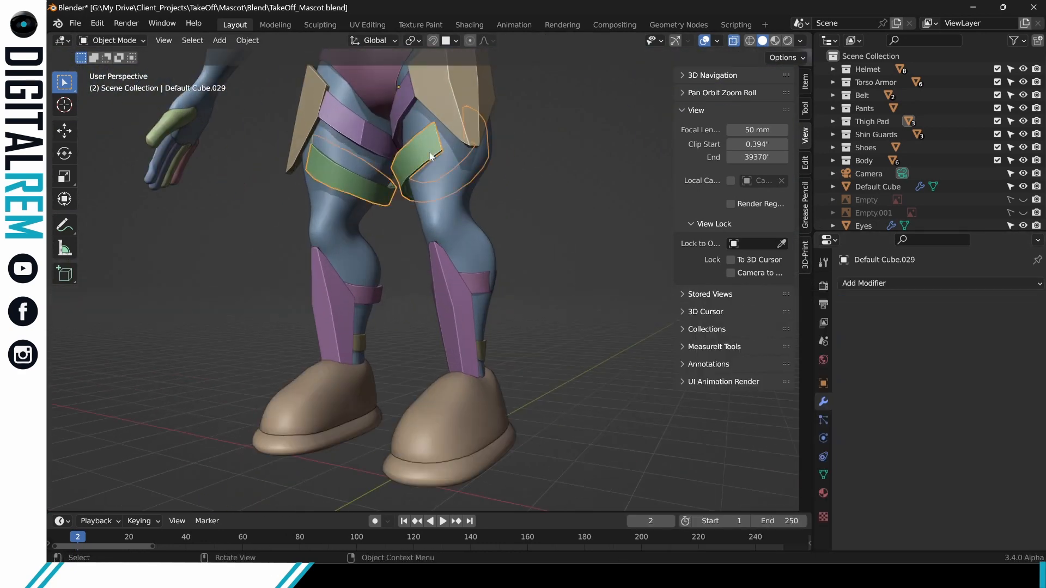
Sculpt the green lower thigh strap with Elastic Deform so it follows the thigh and meets the thigh pad.
key("ctrl+Tab")
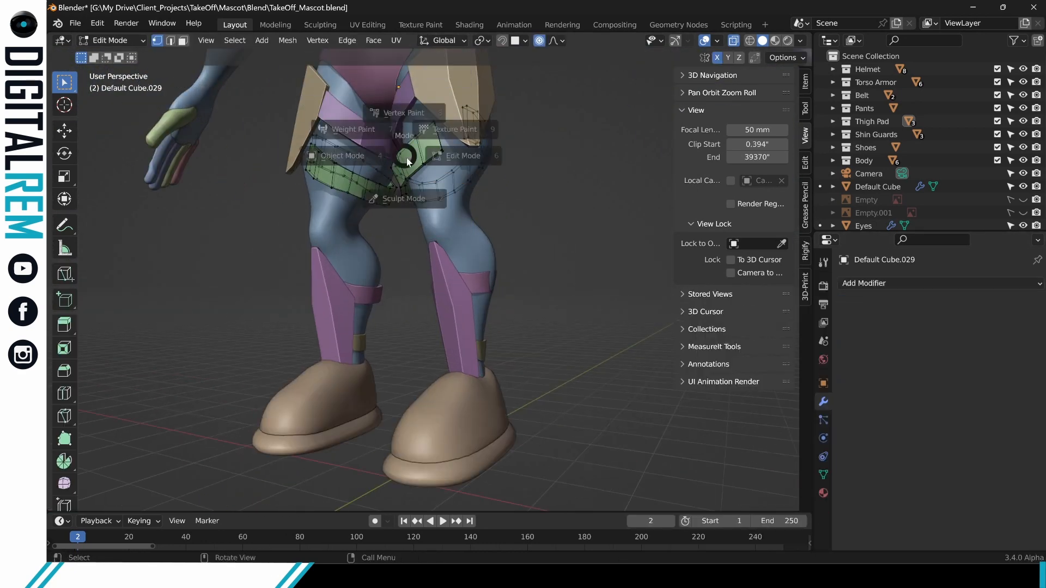
left_click(406, 217)
middle_click_drag(405, 222, 401, 161)
left_click_drag(400, 162, 388, 168)
mouse_move(388, 167)
middle_mouse_down()
mouse_move(402, 204)
mouse_move(354, 191)
mouse_move(458, 189)
middle_mouse_up()
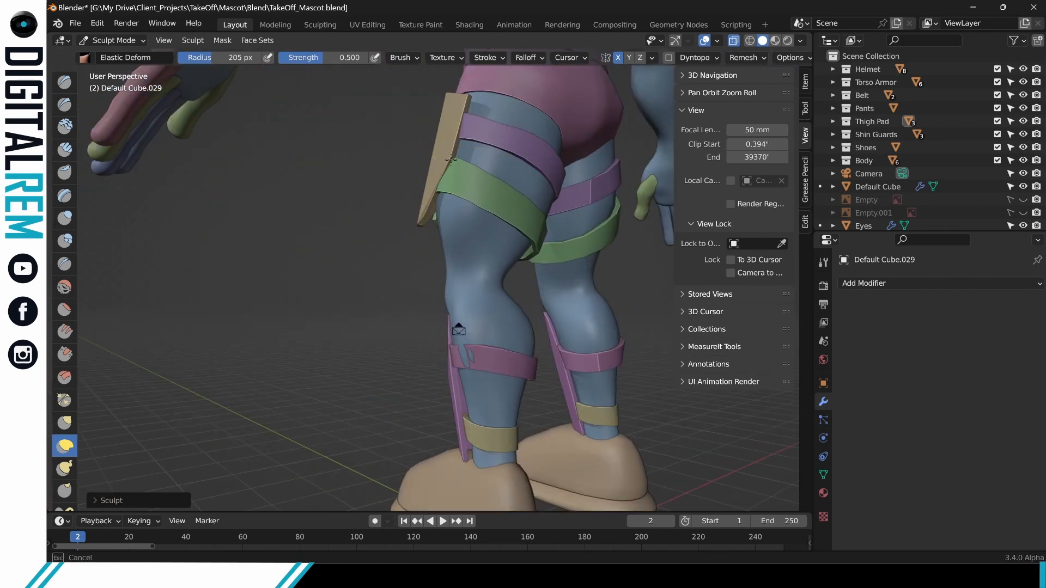
left_click_drag(459, 166, 452, 165)
mouse_move(452, 164)
middle_mouse_down()
mouse_move(417, 177)
mouse_move(441, 193)
middle_mouse_up()
left_click_drag(444, 198, 440, 196)
mouse_move(444, 196)
middle_mouse_down()
mouse_move(518, 97)
mouse_move(503, 174)
middle_mouse_up()
left_click_drag(444, 162, 438, 165)
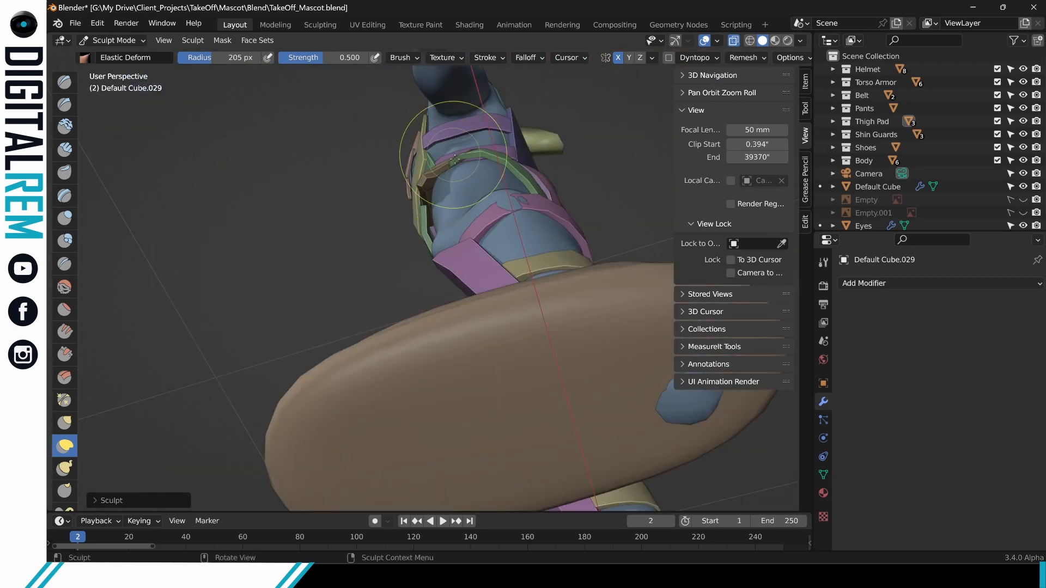
Refine the green thigh strap's fit around the underside and back of the leg with Elastic Deform at a 108 px radius.
middle_click_drag(454, 159, 488, 213)
middle_click_drag(487, 174, 451, 168)
left_click_drag(450, 167, 456, 165)
middle_click_drag(456, 165, 484, 170)
left_click_drag(460, 171, 455, 169)
mouse_move(504, 160)
middle_mouse_down()
mouse_move(469, 147)
mouse_move(463, 103)
mouse_move(431, 82)
mouse_move(474, 131)
mouse_move(443, 128)
middle_mouse_up()
left_click_drag(444, 126, 439, 125)
mouse_move(439, 124)
middle_mouse_down()
mouse_move(338, 175)
mouse_move(546, 159)
mouse_move(532, 238)
mouse_move(577, 117)
mouse_move(556, 110)
mouse_move(571, 113)
mouse_move(492, 209)
mouse_move(522, 207)
mouse_move(498, 139)
mouse_move(534, 147)
mouse_move(490, 191)
mouse_move(510, 128)
mouse_move(474, 174)
mouse_move(453, 150)
mouse_move(572, 196)
middle_mouse_up()
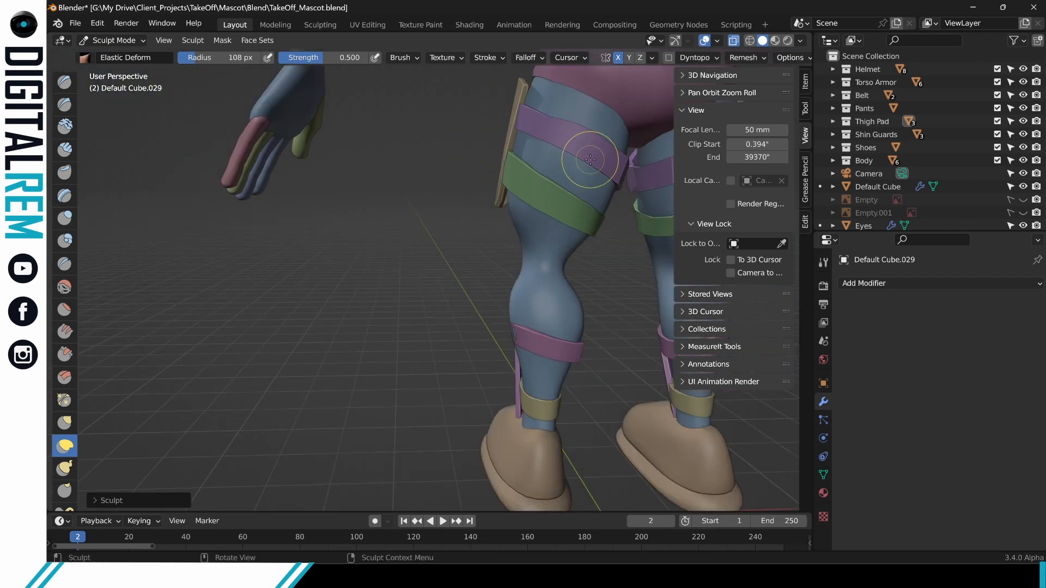
Switch sculpting to the purple upper thigh strap and check its fit around the leg.
key("alt+q")
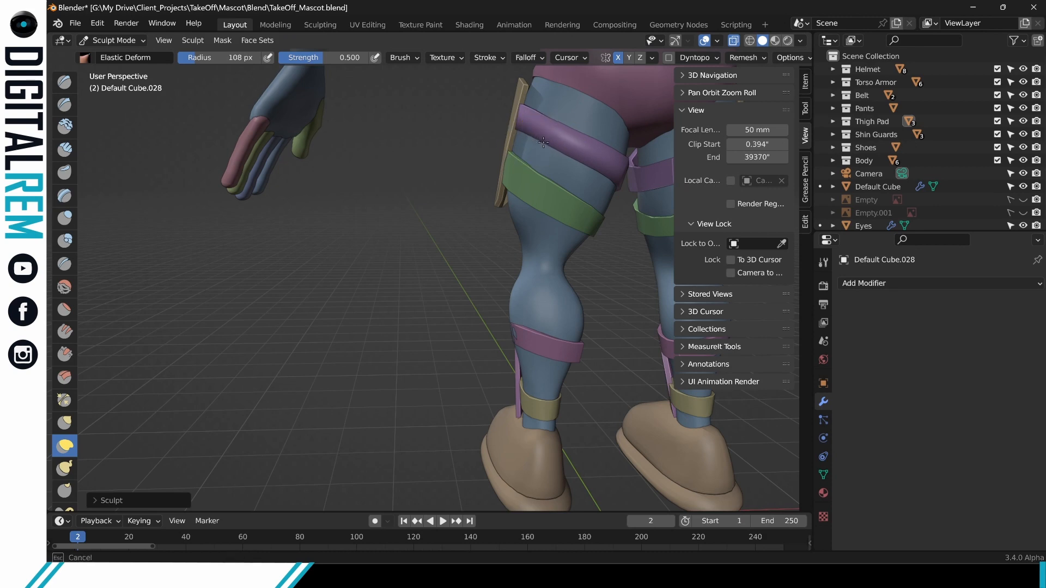
middle_click_drag(524, 136, 409, 131)
mouse_move(547, 107)
middle_mouse_down()
mouse_move(572, 112)
mouse_move(550, 144)
mouse_move(483, 152)
mouse_move(533, 168)
mouse_move(492, 201)
mouse_move(494, 156)
middle_mouse_up()
scroll(484, 158, "down", 3)
Sculpt the purple shin strap with Elastic Deform so it fits around the calf and against the shin guard.
key("ctrl+Tab")
left_click(533, 169)
scroll(534, 169, "down", 5)
scroll(495, 156, "up", 3)
middle_click_drag(494, 272, 494, 131, "shift")
left_click(494, 237)
key("ctrl+Tab")
scroll(493, 238, "up", 4)
left_click_drag(485, 240, 476, 237)
mouse_move(544, 185)
middle_mouse_down()
mouse_move(466, 236)
mouse_move(542, 243)
mouse_move(514, 245)
mouse_move(504, 273)
mouse_move(443, 233)
middle_mouse_up()
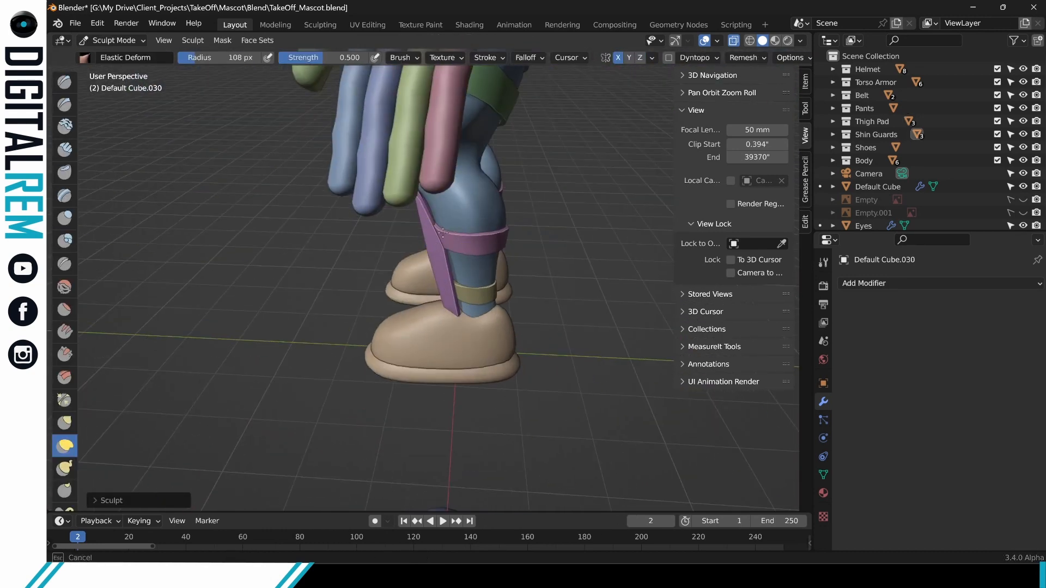
left_click_drag(443, 233, 450, 233)
Sculpt the yellow ankle strap with Elastic Deform so it wraps closely around the ankle and shin guard.
key("ctrl+Tab")
left_click(468, 298)
key("ctrl+Tab")
middle_click_drag(471, 289, 433, 291)
left_click_drag(429, 306, 432, 301)
middle_click_drag(479, 303, 436, 314)
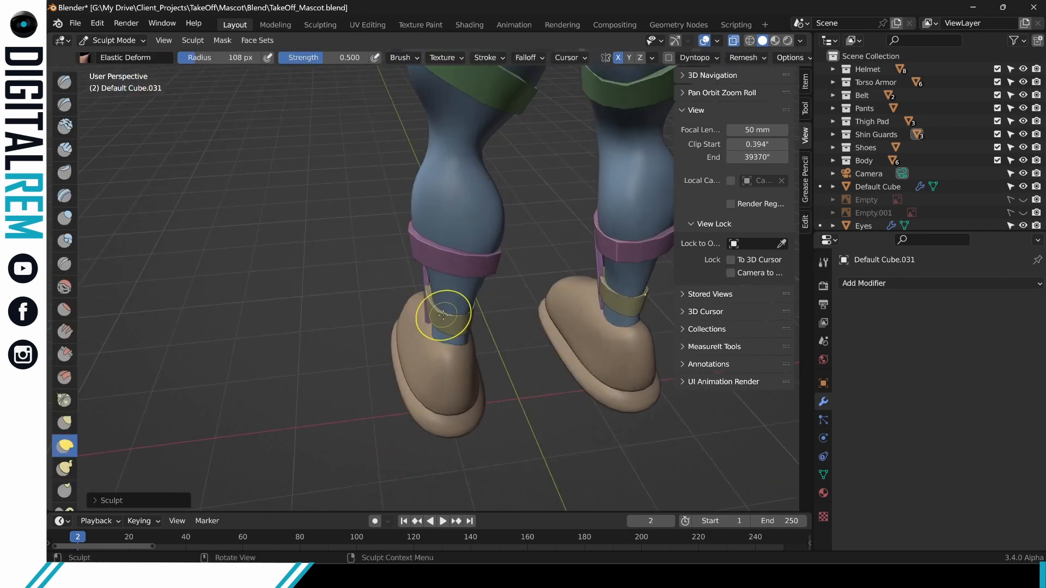
left_click_drag(446, 315, 450, 309)
mouse_move(480, 311)
middle_mouse_down()
mouse_move(463, 324)
mouse_move(419, 305)
middle_mouse_up()
left_click_drag(498, 308, 501, 294)
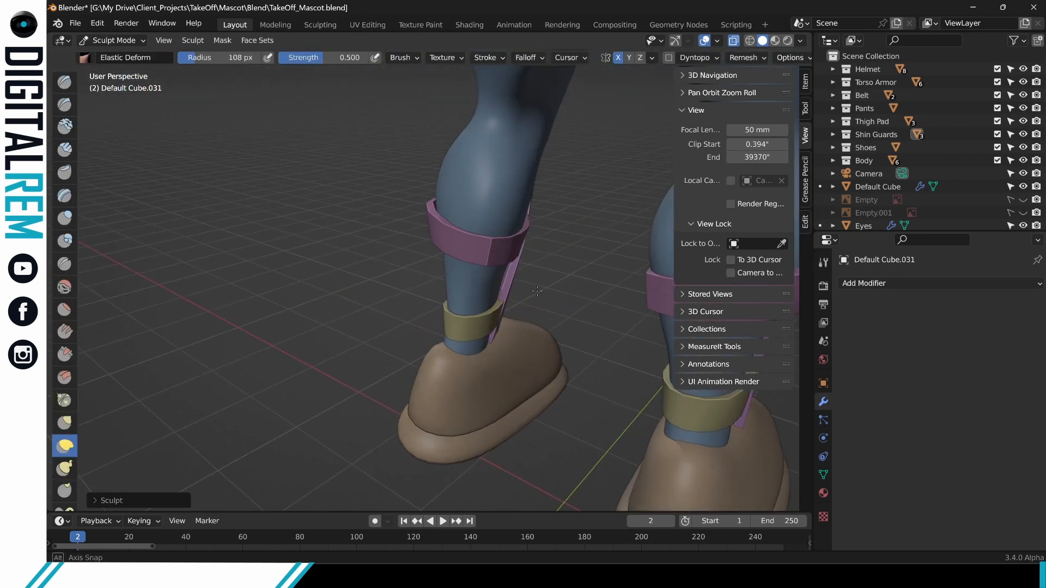
Return to sculpting the purple shin strap and nudge its outer side with Elastic Deform.
middle_click_drag(537, 291, 466, 256)
key("ctrl+Tab")
left_click(462, 240)
key("ctrl+Tab")
left_click_drag(459, 240, 454, 240)
Select one purple shin strap's linked geometry in Edit Mode, merge its vertices by distance and recalculate its normals.
scroll(490, 238, "down", 6)
middle_click_drag(511, 238, 544, 264)
key("ctrl+Tab")
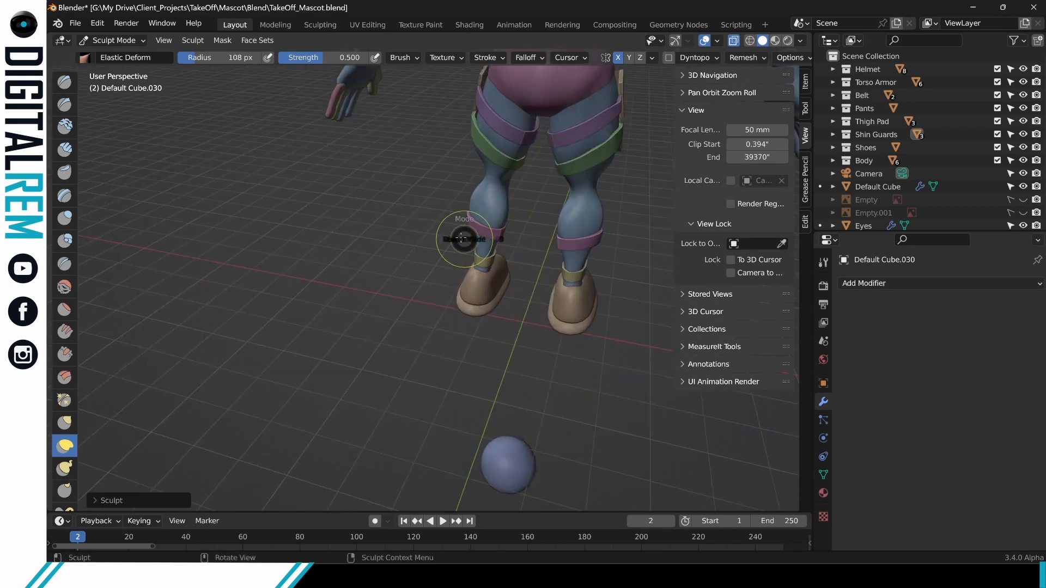
left_click(492, 233)
key("l")
left_click(288, 41)
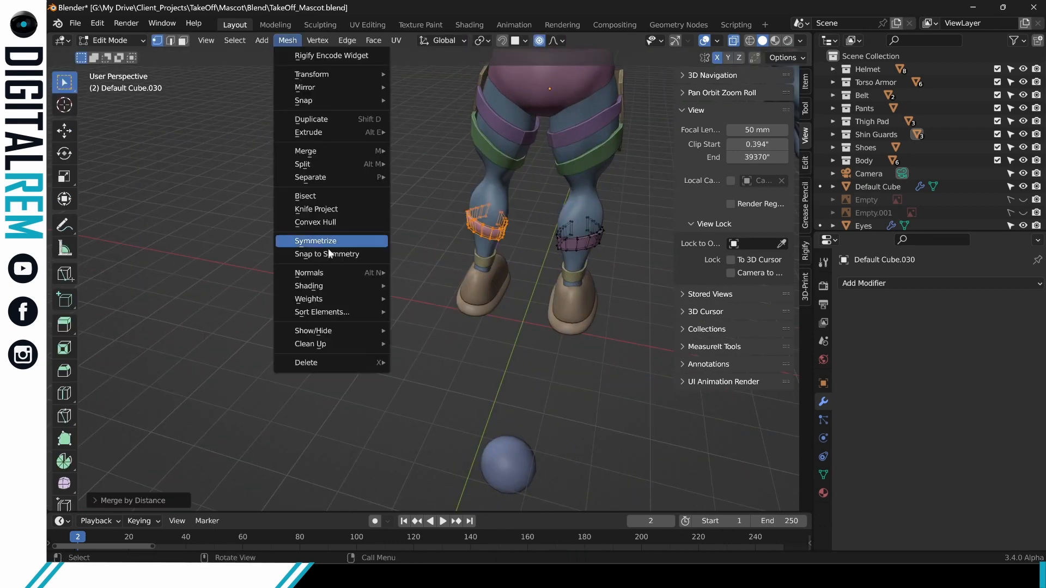
mouse_move(330, 269)
left_click(409, 284)
key("Tab")
Apply Shade Smooth to the purple shin straps with Auto Smooth at an angle of 49.4°.
middle_click_drag(386, 260, 354, 229)
right_click(474, 229)
left_click(474, 229)
right_click(473, 226)
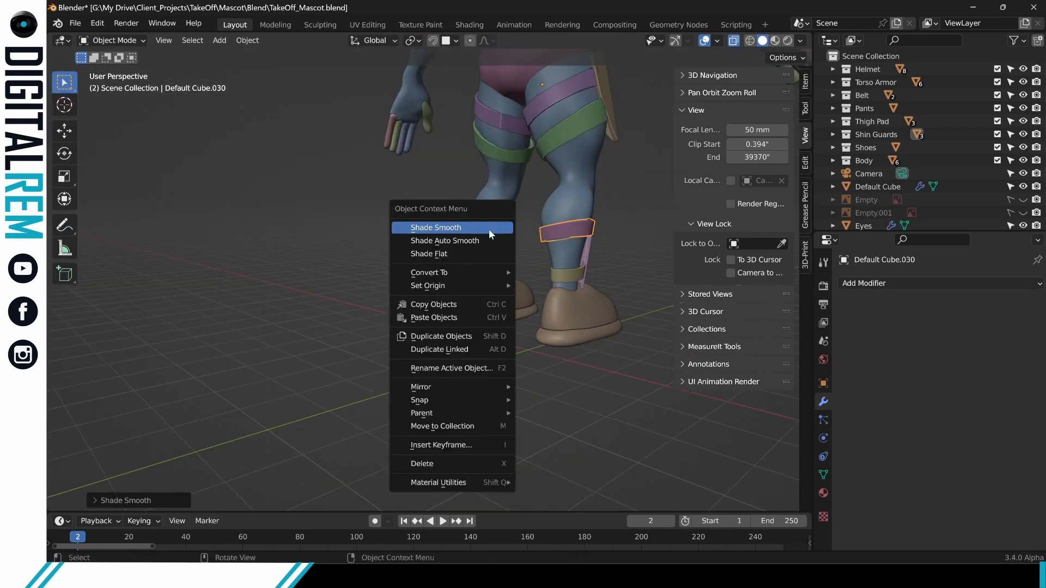
left_click(489, 228)
left_click_drag(212, 497, 234, 497)
Merge the yellow ankle strap's duplicate vertices by distance and return to Object Mode.
left_click(404, 332)
scroll(404, 333, "up", 4)
middle_click_drag(404, 332, 311, 424, "shift")
left_click(473, 286)
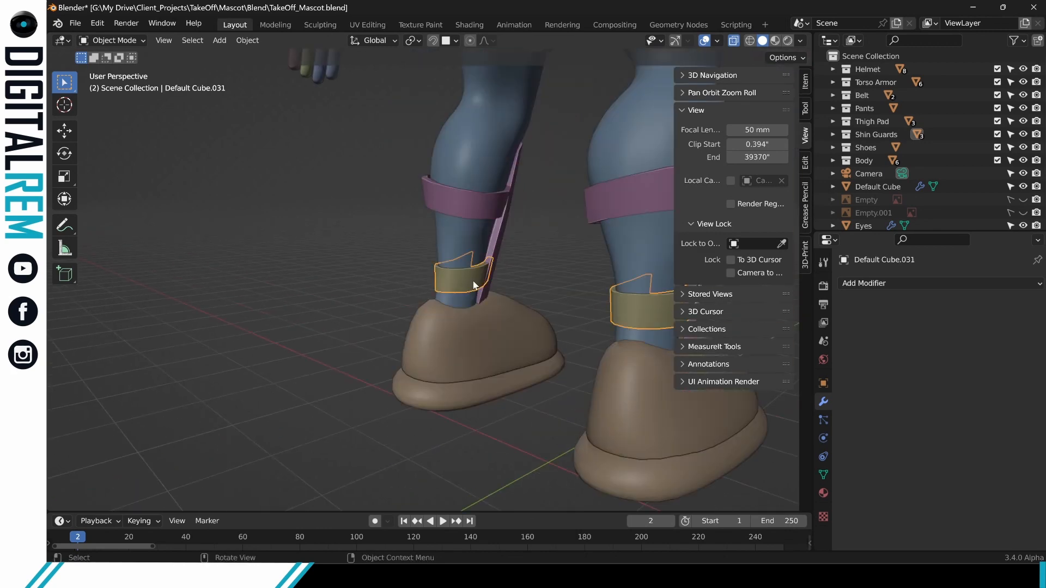
key("Tab")
key("m")
left_click(506, 308)
key("Tab")
Apply Shade Smooth with Auto Smooth at 49.4° to the purple upper and green lower thigh straps.
scroll(437, 276, "down", 4)
left_click(400, 199)
right_click(345, 230)
left_click(344, 230)
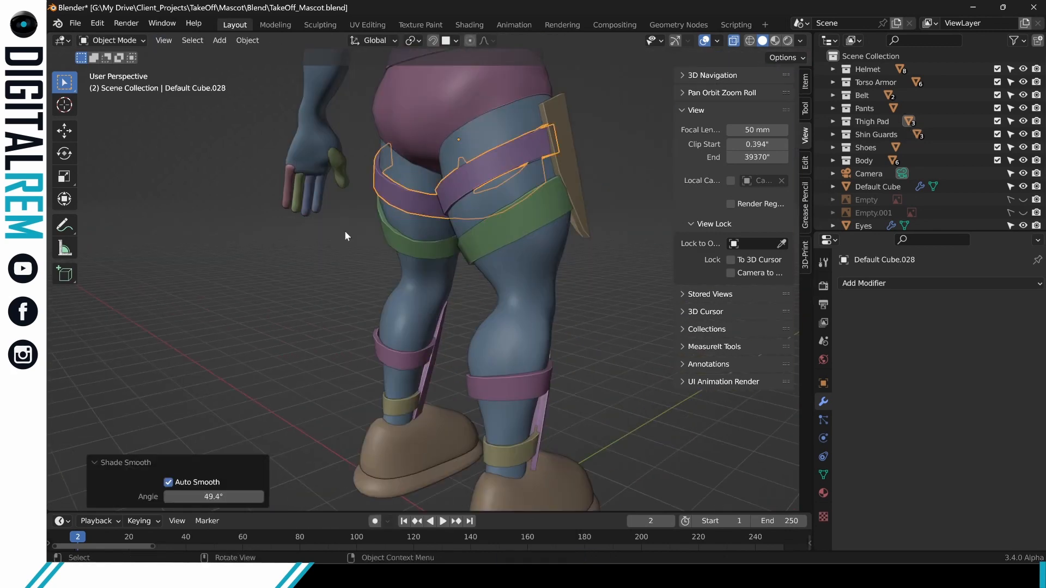
left_click(413, 241)
right_click(414, 241)
left_click(414, 242)
Select the linked geometry of the green thigh straps in Edit Mode and merge their vertices by distance.
key("Tab")
key("l")
key("l")
key("m")
left_click(434, 241)
key("alt+a")
key("l")
key("m")
left_click(496, 254)
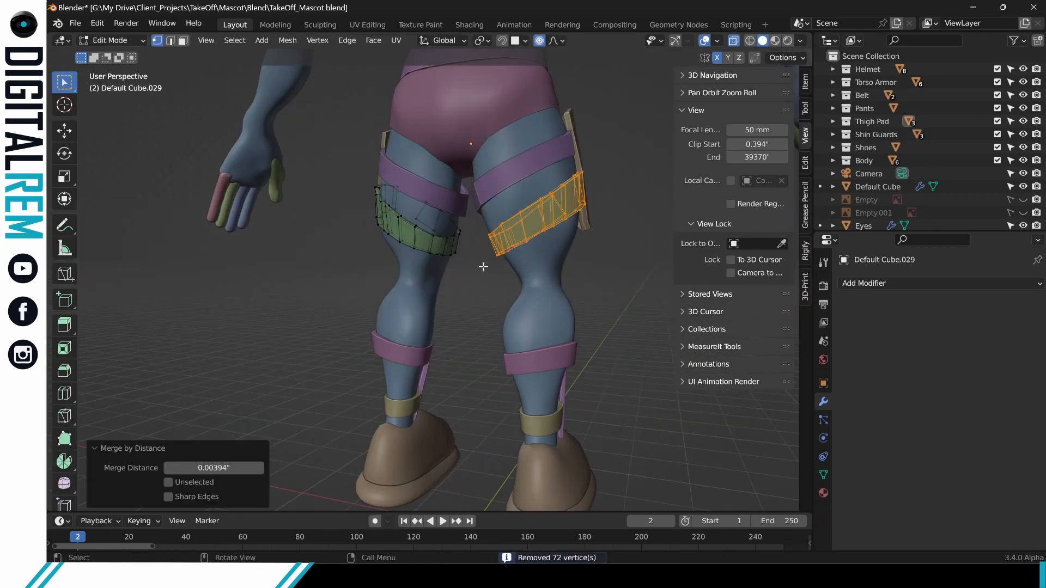
key("Tab")
Select all geometry of the purple upper thigh straps and merge their vertices by distance.
left_click(515, 171)
key("ctrl+Tab")
left_click(561, 207)
key("a")
key("period")
key("Escape")
key("m")
left_click(380, 259)
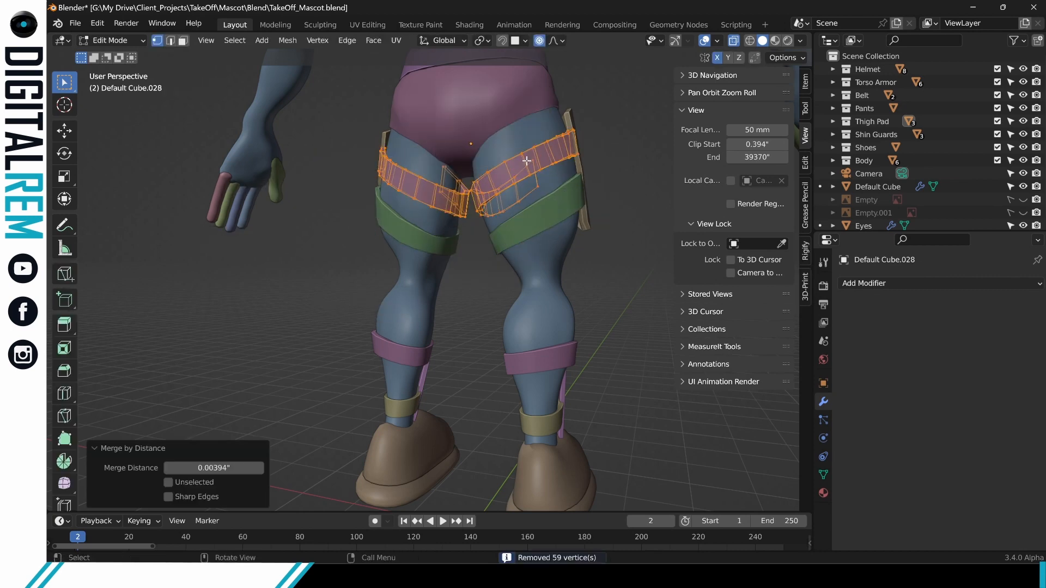
Merge vertices by distance on the purple shin straps and the yellow ankle straps.
middle_click_drag(382, 256, 462, 280)
key("ctrl+Tab")
left_click(394, 283)
left_click(515, 296)
key("ctrl+Tab")
left_click(507, 357)
key("ctrl+Tab")
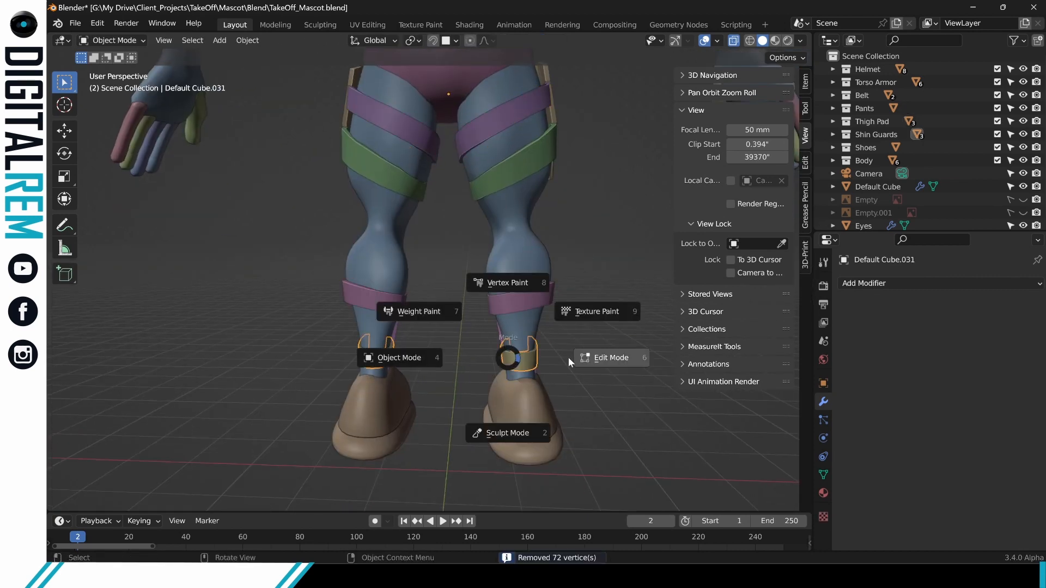
left_click(568, 357)
key("l")
key("m")
key("ctrl+Tab")
Select the hexagonal belt buckle's linked geometry in Edit Mode and merge its vertices by distance.
scroll(451, 381, "down", 3)
middle_click_drag(502, 277, 405, 286)
scroll(476, 272, "up", 3)
left_click(476, 250)
key("ctrl+Tab")
key("l")
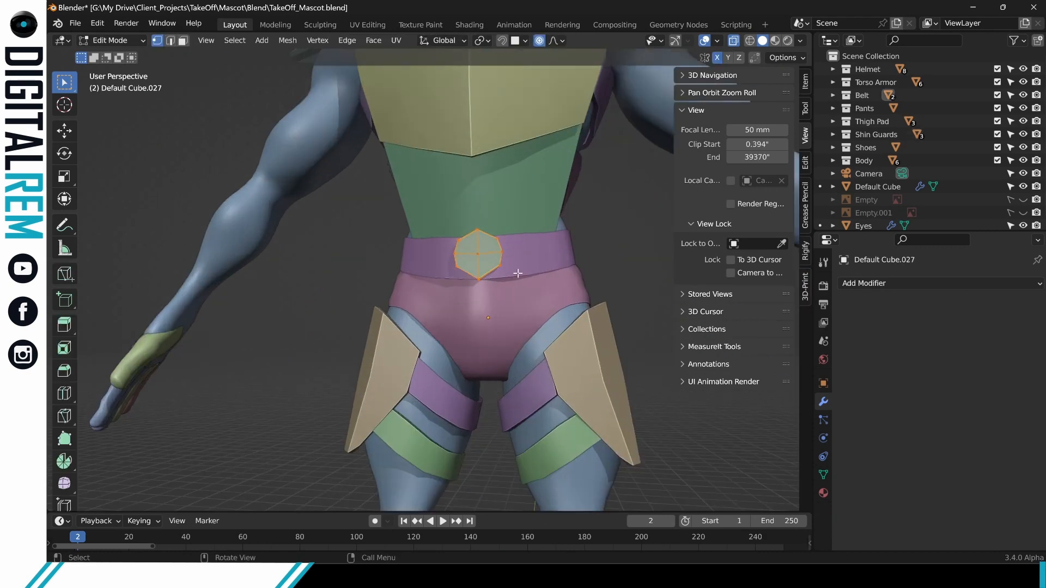
key("m")
key("ctrl+Tab")
Select all geometry of the helmet's face guard in Edit Mode and merge its vertices by distance.
scroll(453, 230, "down", 4)
middle_click_drag(453, 230, 469, 348, "shift")
middle_click_drag(566, 234, 507, 327)
scroll(568, 210, "down", 4)
scroll(545, 229, "up", 6)
left_click(525, 215)
key("ctrl+Tab")
scroll(545, 327, "down", 1)
key("a")
key("m")
key("b")
Recalculate the face guard's normals and apply Shade Smooth to it in Object Mode.
left_click(288, 40)
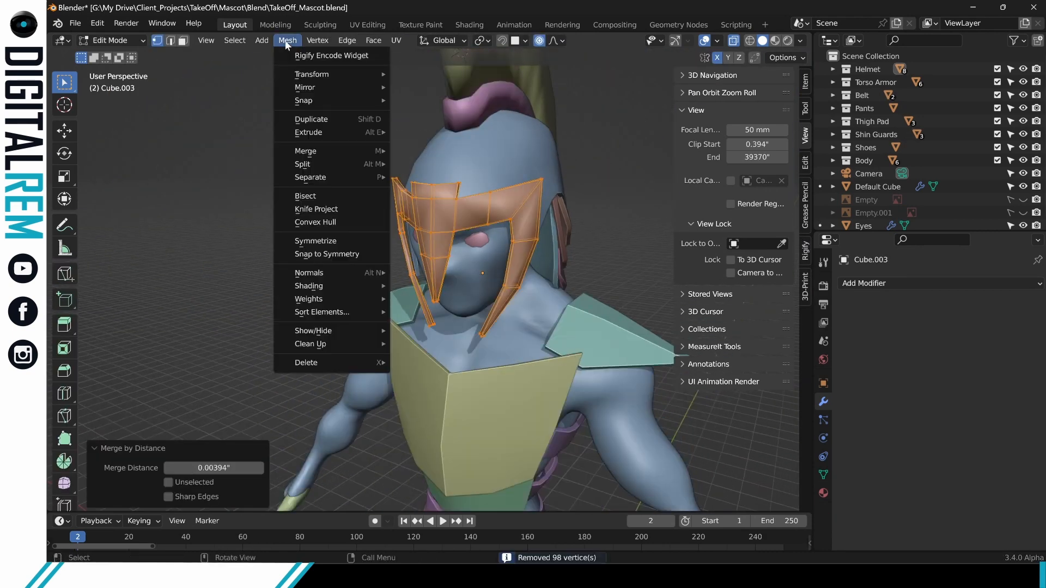
mouse_move(316, 273)
left_click(417, 285)
key("ctrl+Tab")
right_click(459, 212)
left_click(459, 213)
Show the face guard's transform and edge data in the sidebar and reapply smooth shading to it.
middle_click_drag(458, 213, 436, 191)
key("Tab")
left_click(805, 81)
key("Tab")
right_click(586, 269)
left_click(587, 270)
middle_click_drag(587, 269, 507, 277)
key("Tab")
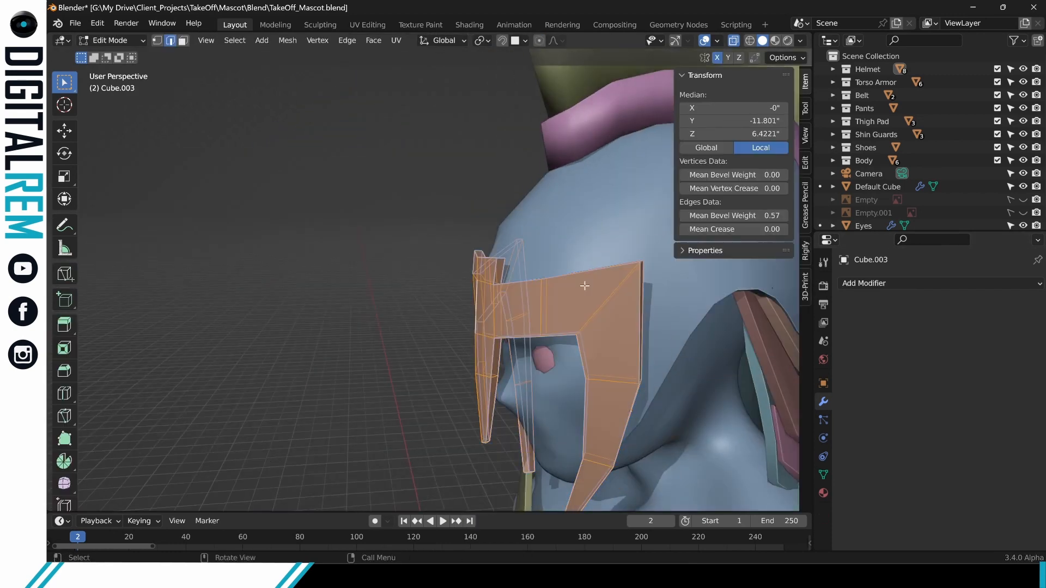
key("Tab")
left_click(435, 221)
mouse_move(436, 220)
middle_mouse_down()
mouse_move(504, 224)
mouse_move(440, 236)
middle_mouse_up()
Enter Edit Mode on the face guard and select the edge loops along its outer and upper border.
key("ctrl+Tab")
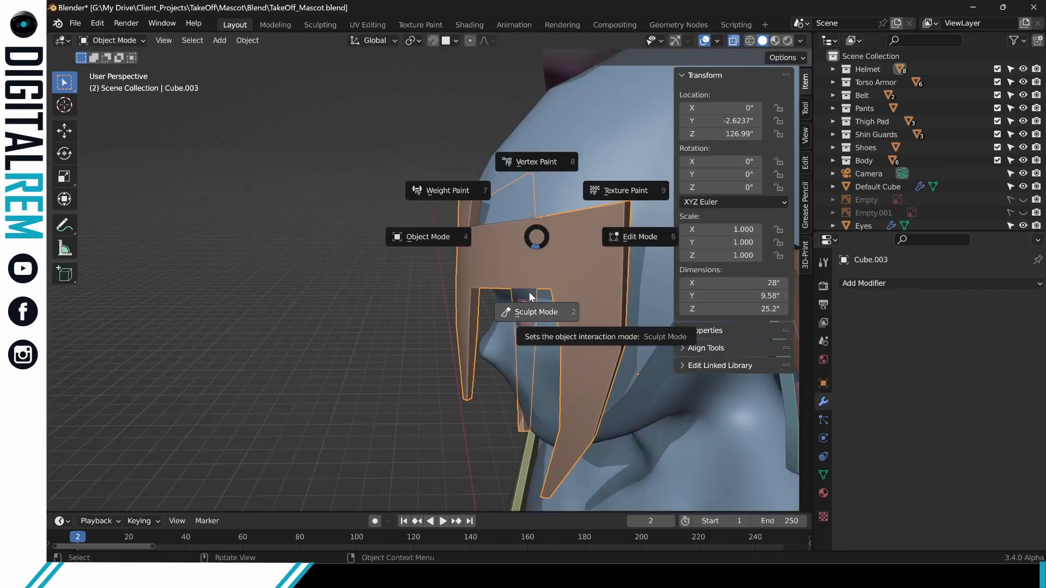
left_click(627, 236)
middle_click_drag(627, 236, 367, 156)
left_click(621, 224, "alt")
middle_click_drag(621, 224, 599, 256)
left_click(481, 194, "alt+shift")
middle_click_drag(480, 194, 563, 212)
left_click(509, 237, "alt+shift")
left_click(510, 229, "alt+shift")
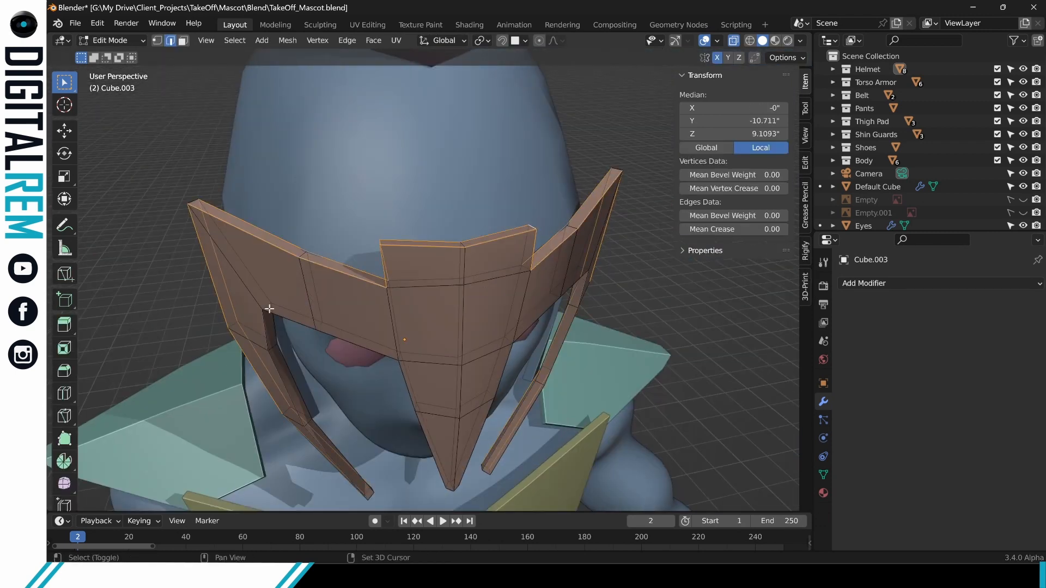
middle_click_drag(414, 342, 448, 253)
left_click(448, 253, "alt+shift")
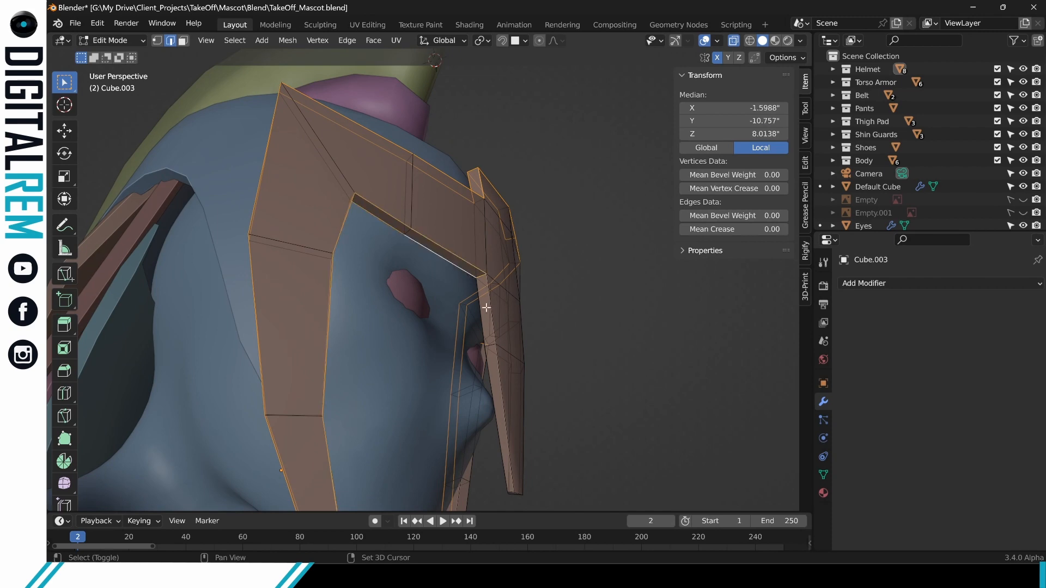
Extend the selection with the edge loops around the eye openings and the edges at the cheek-piece tips.
middle_click_drag(486, 308, 578, 239)
left_click(422, 251, "alt+shift")
left_click(481, 292, "alt+shift")
left_click(500, 332, "alt+shift")
middle_click_drag(500, 331, 512, 297)
left_click(338, 459, "shift")
middle_click_drag(339, 459, 308, 411)
left_click(285, 382, "shift")
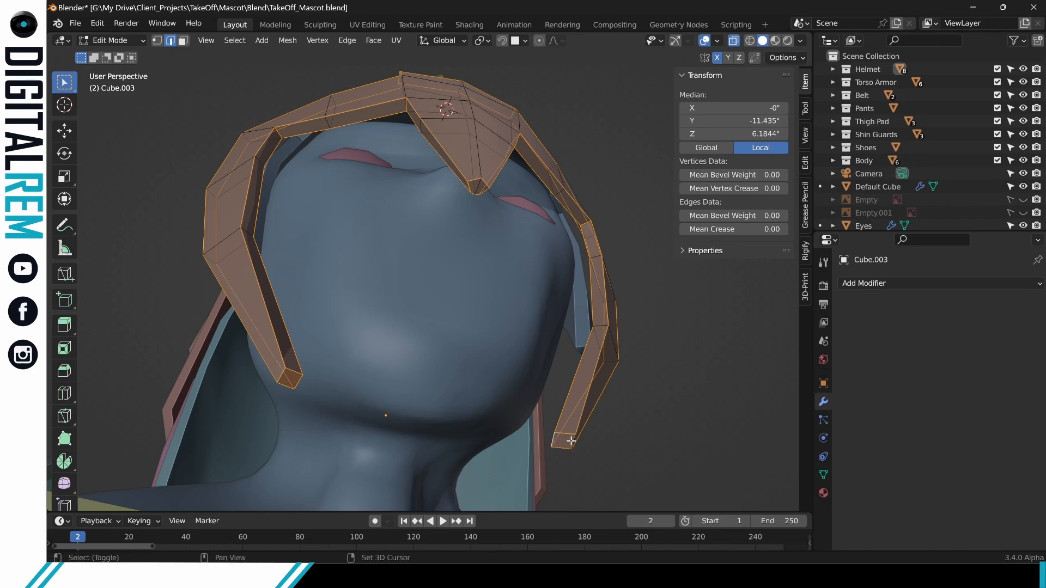
Bevel the selected face guard border edges with a width of 0.147" and one segment.
middle_click_drag(571, 441, 364, 129)
scroll(491, 161, "down", 4)
scroll(490, 187, "up", 4)
right_click(364, 128)
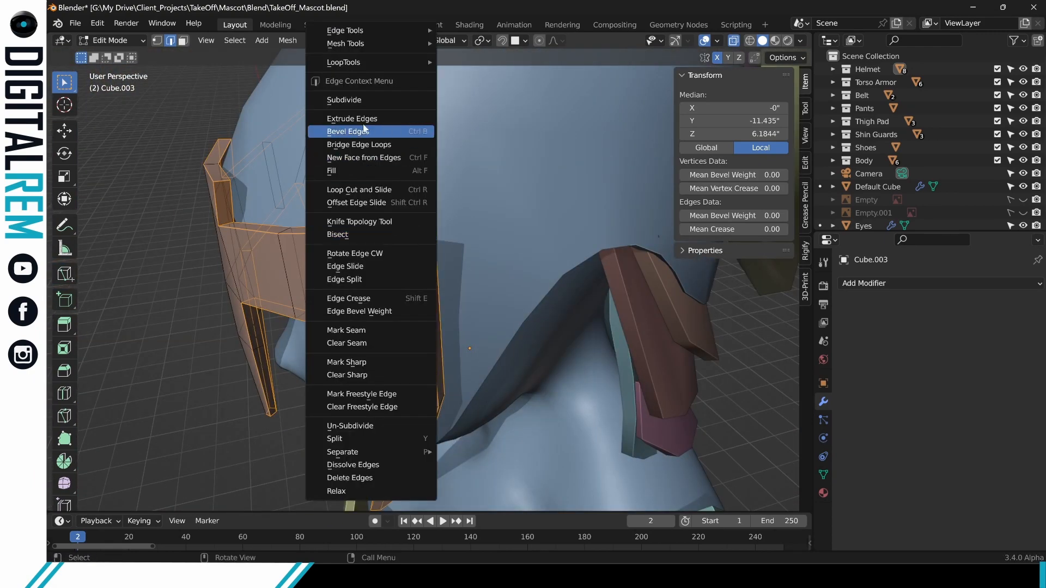
left_click(347, 41)
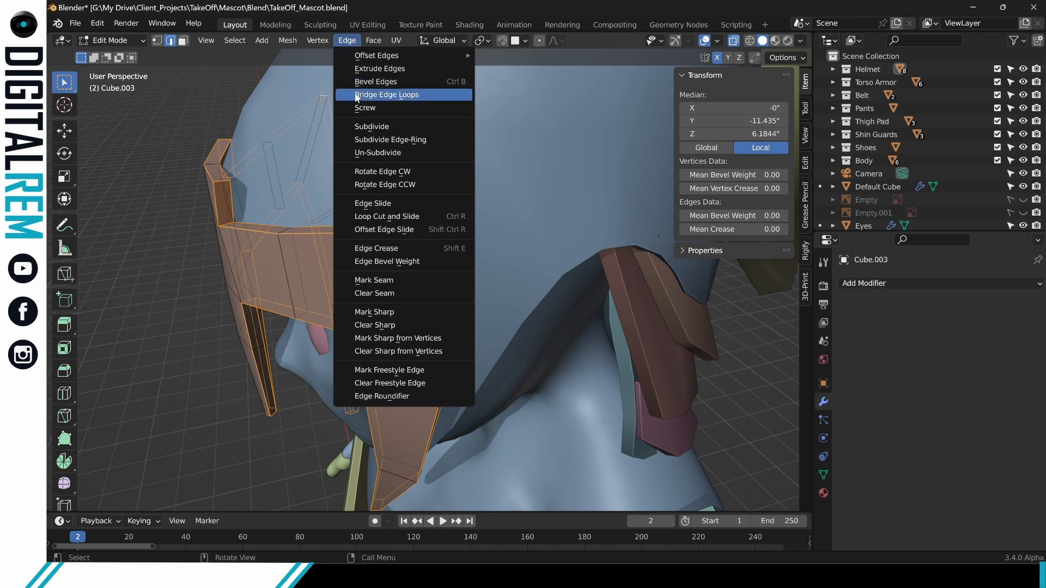
left_click(370, 82)
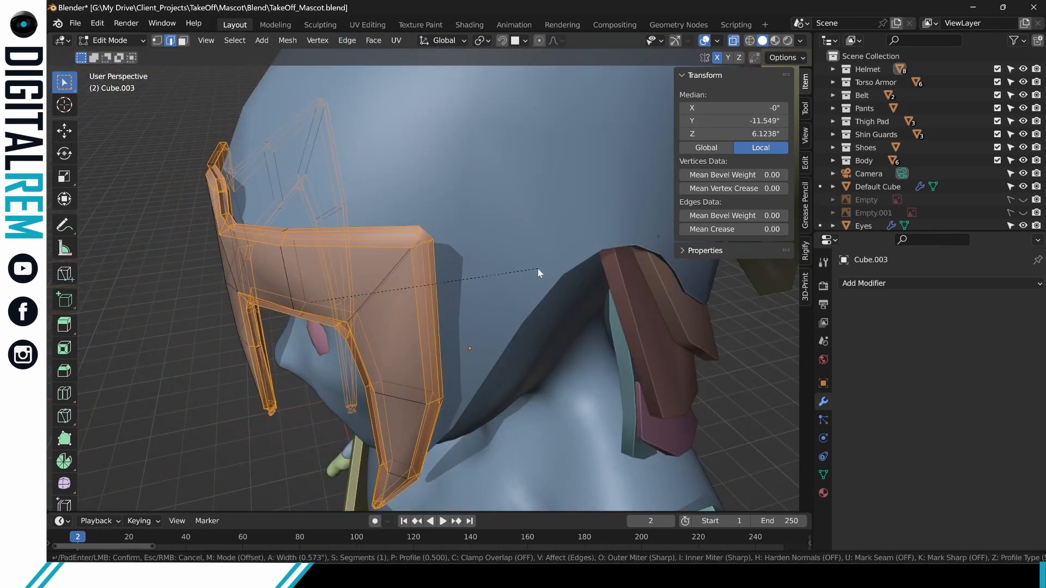
left_click(528, 269)
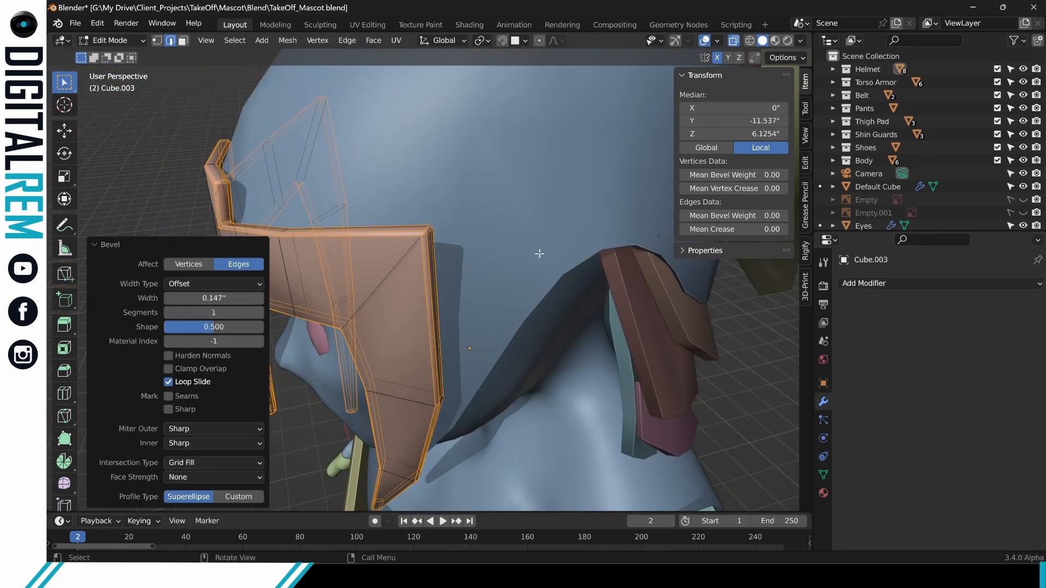
Return to Object Mode and add a Subdivision Surface modifier to the face guard.
key("Tab")
middle_click_drag(373, 302, 523, 288)
scroll(523, 288, "down", 3)
left_click(868, 285)
left_click(766, 504)
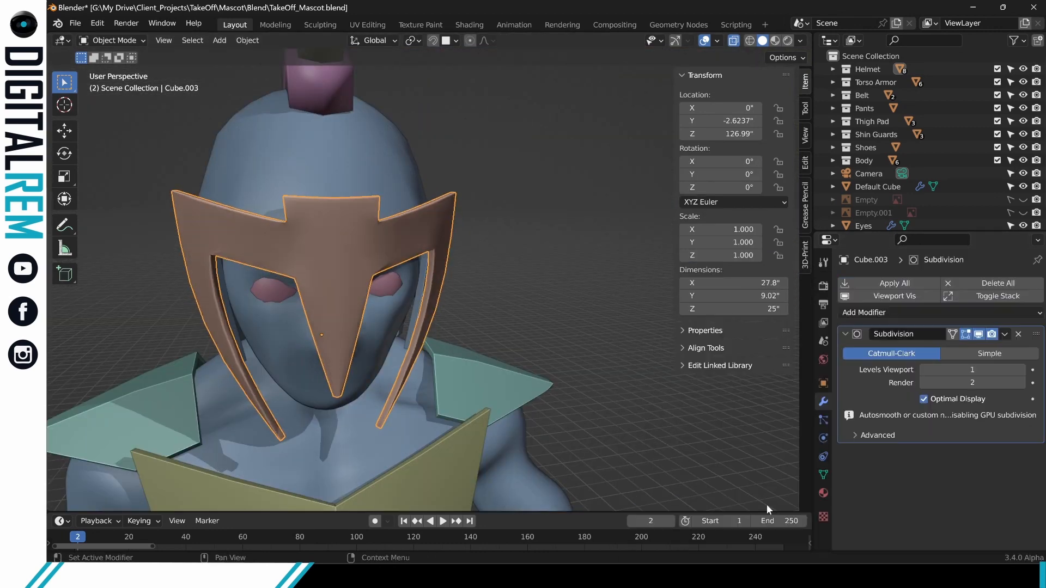
Raise the face guard's viewport subdivision level to 2, comparing Simple with Catmull-Clark and keeping Catmull-Clark.
middle_click_drag(550, 338, 417, 312)
scroll(417, 312, "up", 2)
left_click(1021, 371)
left_click(989, 354)
left_click(871, 355)
middle_click_drag(523, 332, 675, 342)
scroll(676, 342, "down", 2)
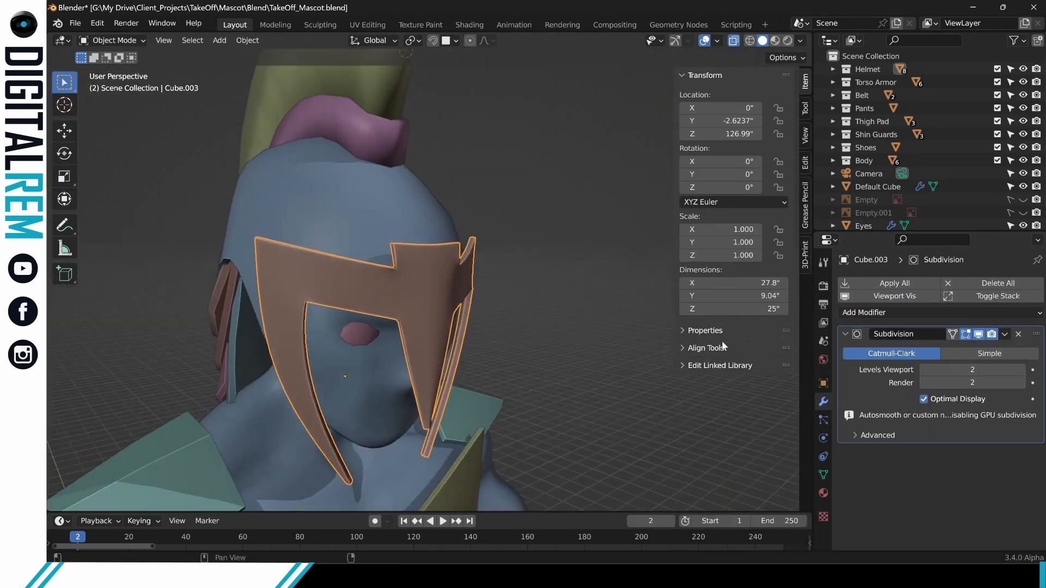
Switch to face selection in Edit Mode and select the outer faces of one cheek piece and its brow corner.
key("ctrl+Tab")
middle_click_drag(596, 322, 561, 275)
left_click(534, 288)
key("3")
left_click(370, 226)
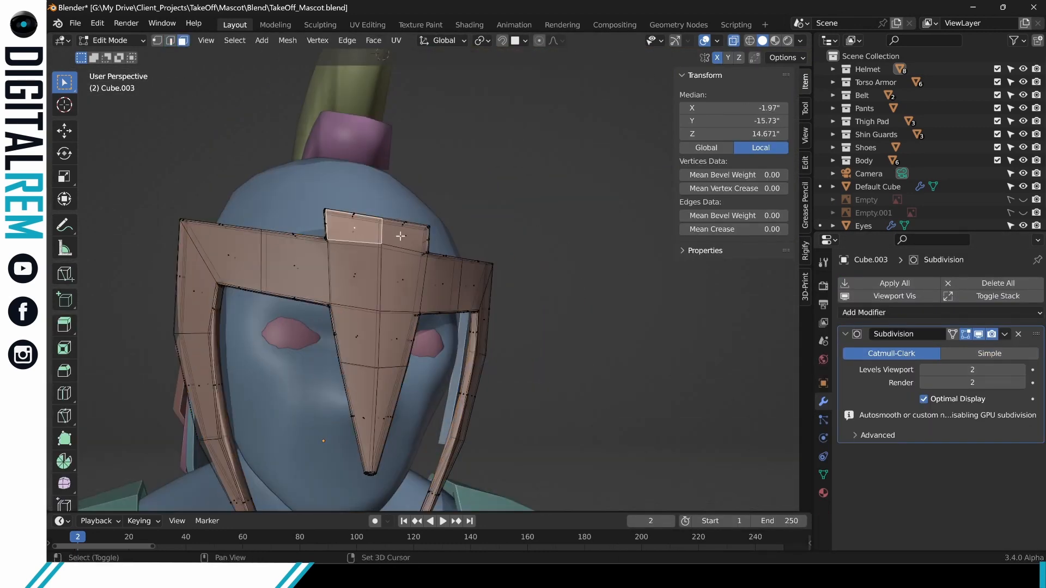
left_click(404, 264, "shift")
middle_click_drag(313, 255, 436, 256)
left_click(462, 352)
middle_click_drag(462, 352, 475, 343)
left_click(423, 250, "shift")
left_click(408, 183, "shift")
left_click(429, 140, "shift")
left_click(469, 158, "shift")
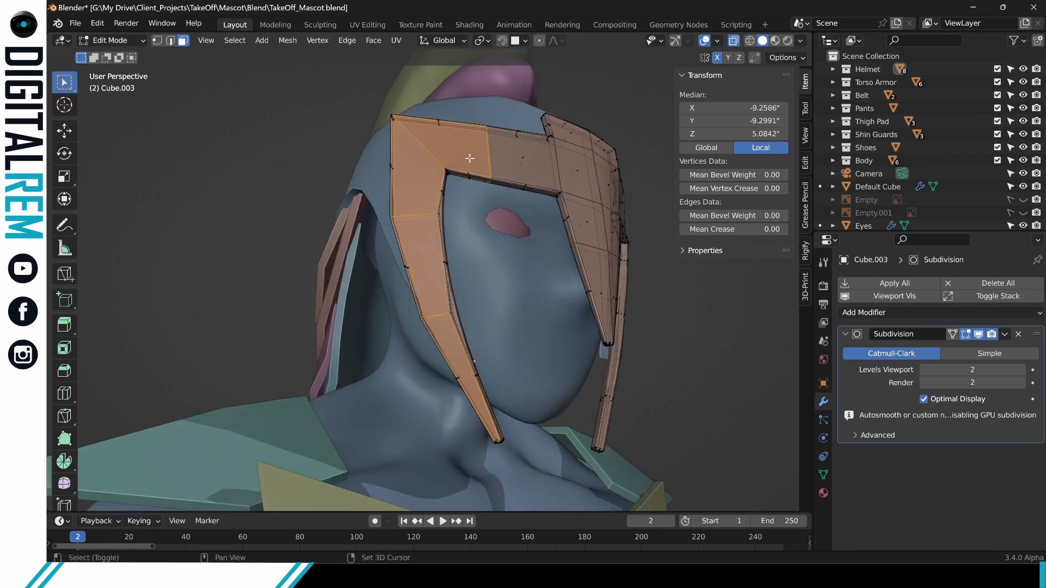
Add the nose guard, brow and opposite cheek-piece front faces to the selection.
middle_click_drag(469, 158, 403, 180)
left_click_drag(481, 198, 525, 205, "shift")
left_click_drag(479, 238, 518, 264, "shift")
left_click_drag(489, 322, 514, 347, "shift")
middle_click_drag(514, 347, 458, 360)
left_click_drag(433, 202, 500, 219, "shift")
middle_click_drag(500, 219, 436, 224)
left_click_drag(340, 250, 414, 262, "shift")
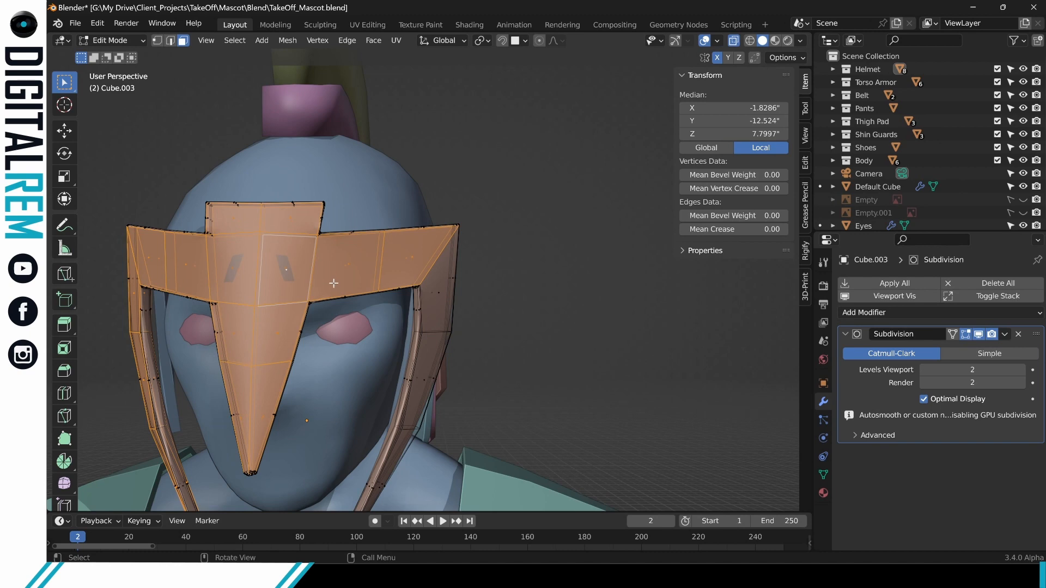
middle_click_drag(333, 283, 304, 434)
key("b")
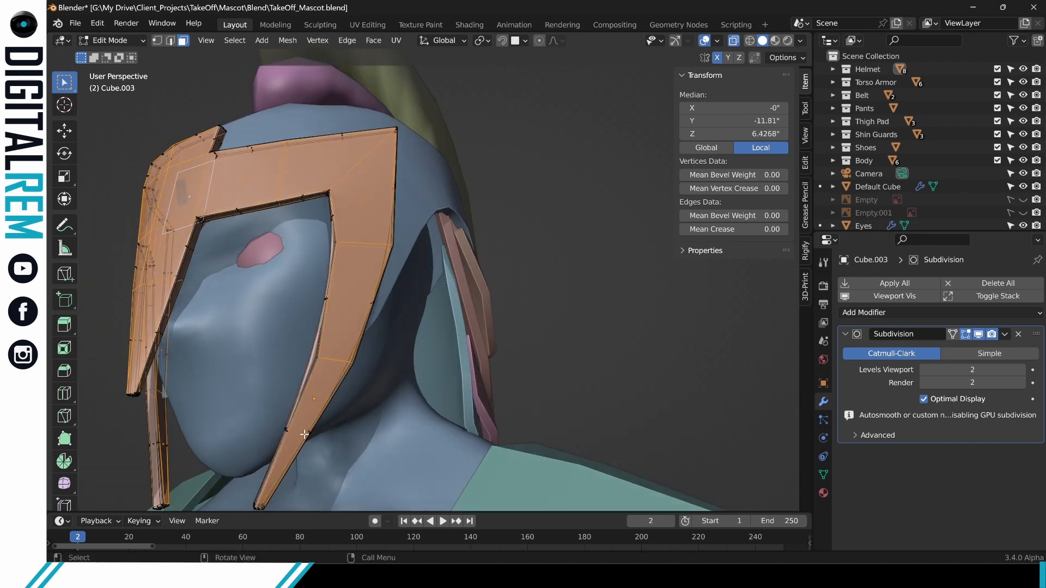
Inset the selected front faces of the face guard and view the smoothed shape in Object Mode.
middle_click_drag(351, 392, 381, 349)
key("i")
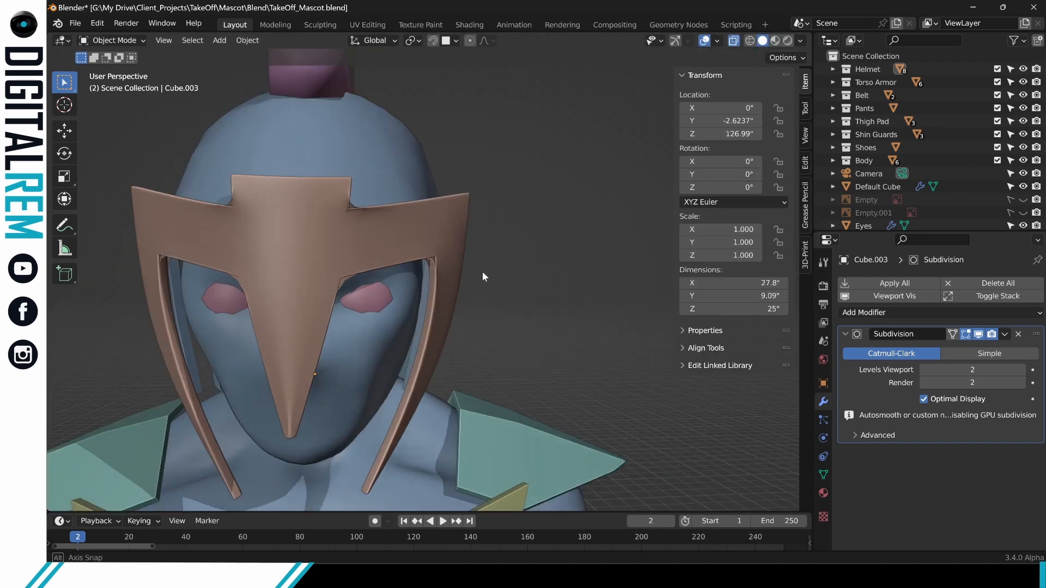
scroll(482, 271, "up", 2)
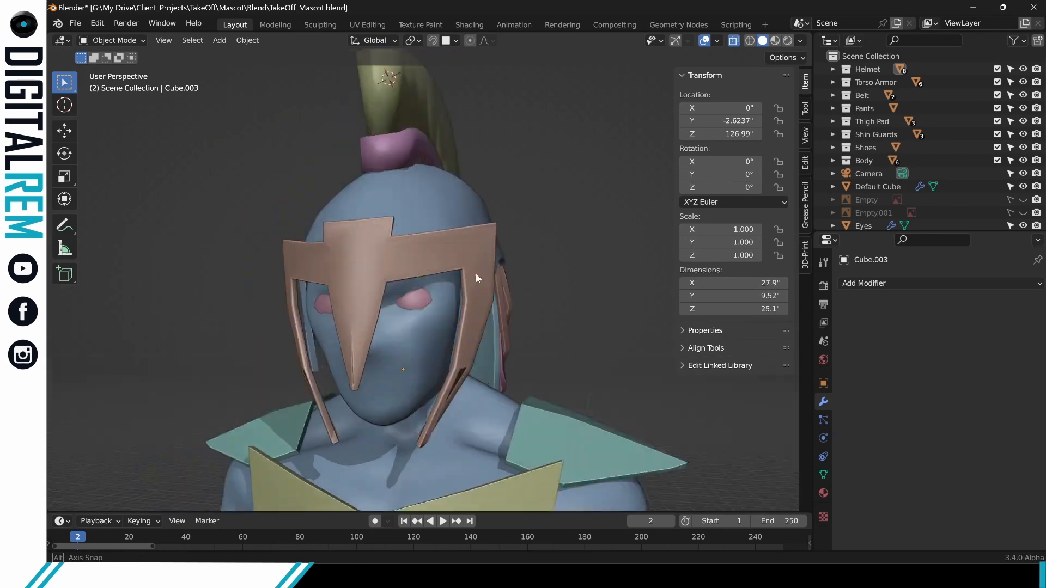
Try a 0.4238" inset on the front faces and undo it along with the face guard's Subdivision modifier and bevel.
key("Tab")
middle_click_drag(476, 274, 508, 293)
key("i")
left_click(501, 274)
scroll(515, 269, "up", 3)
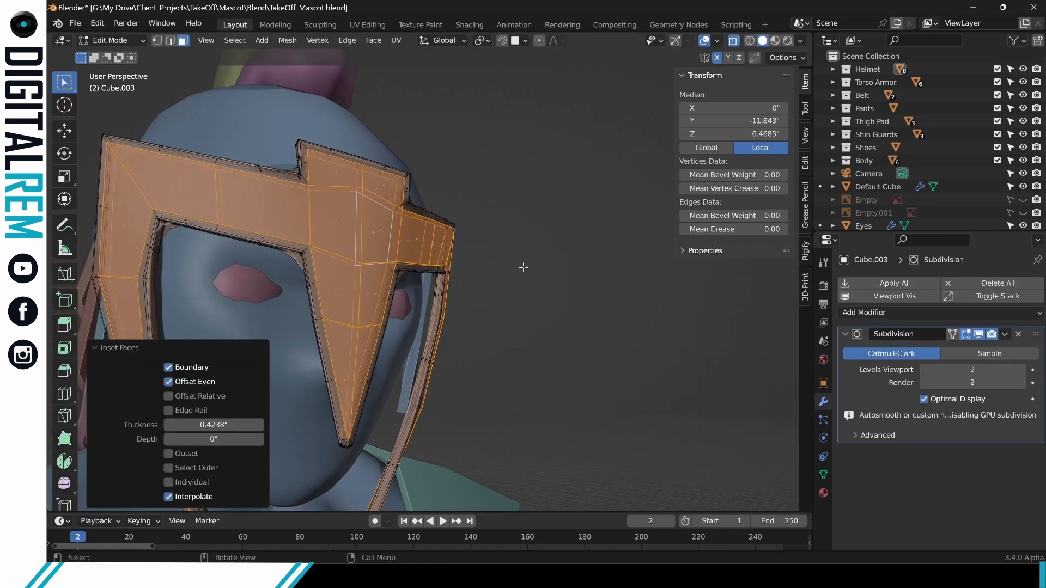
key("ctrl+z")
key("ctrl+z")
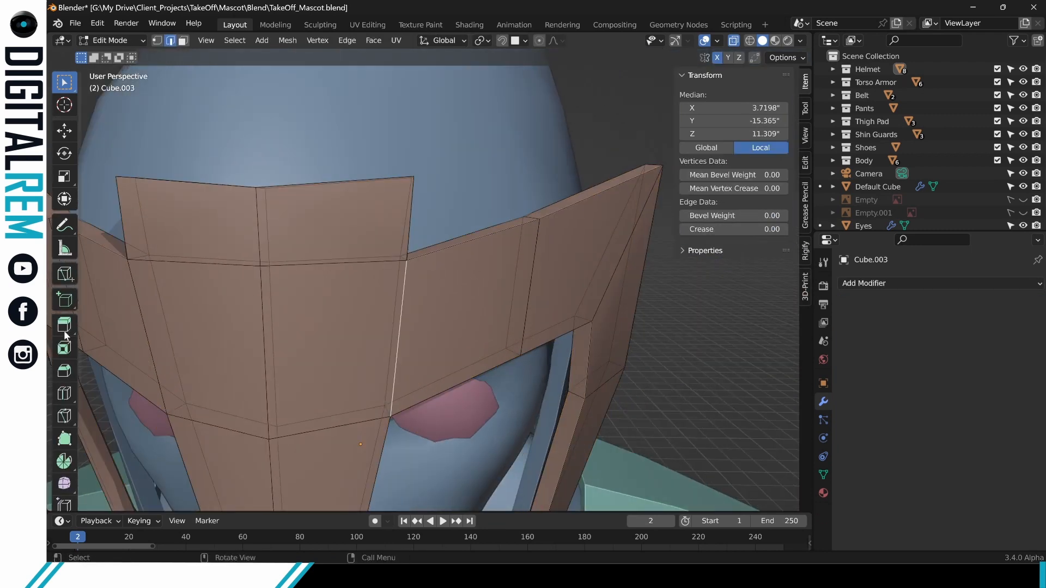
Insert support edge loops with Loop Cut along the face guard's outer border, its thickness and the eye openings.
left_click_drag(403, 272, 404, 264)
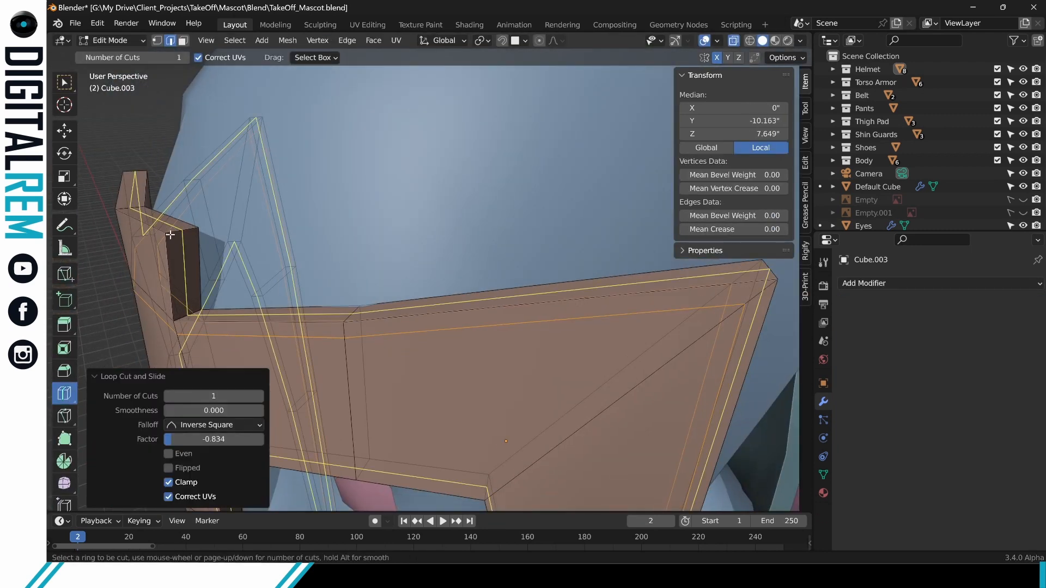
left_click_drag(170, 234, 170, 233)
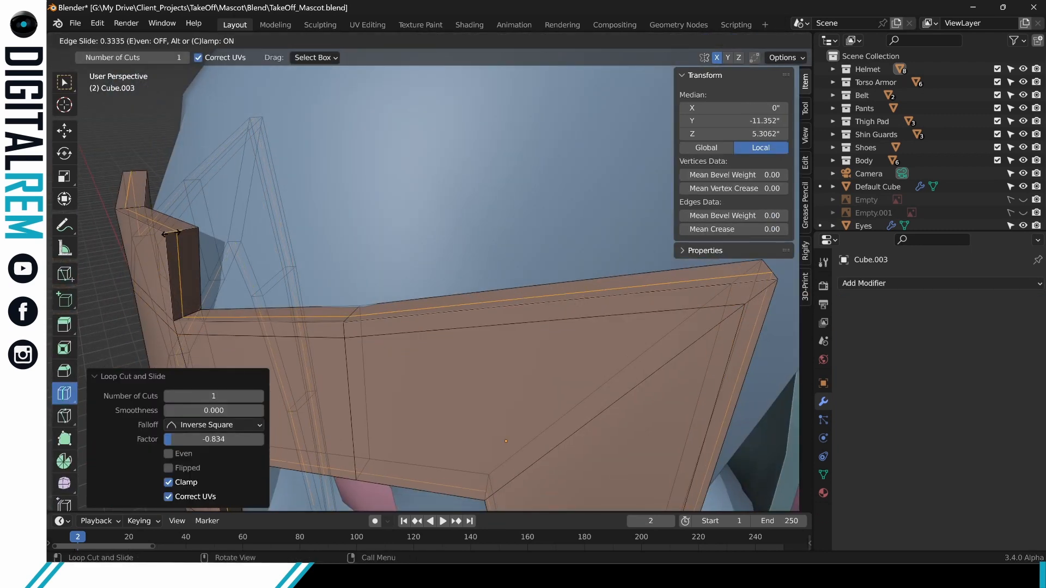
left_click(426, 298)
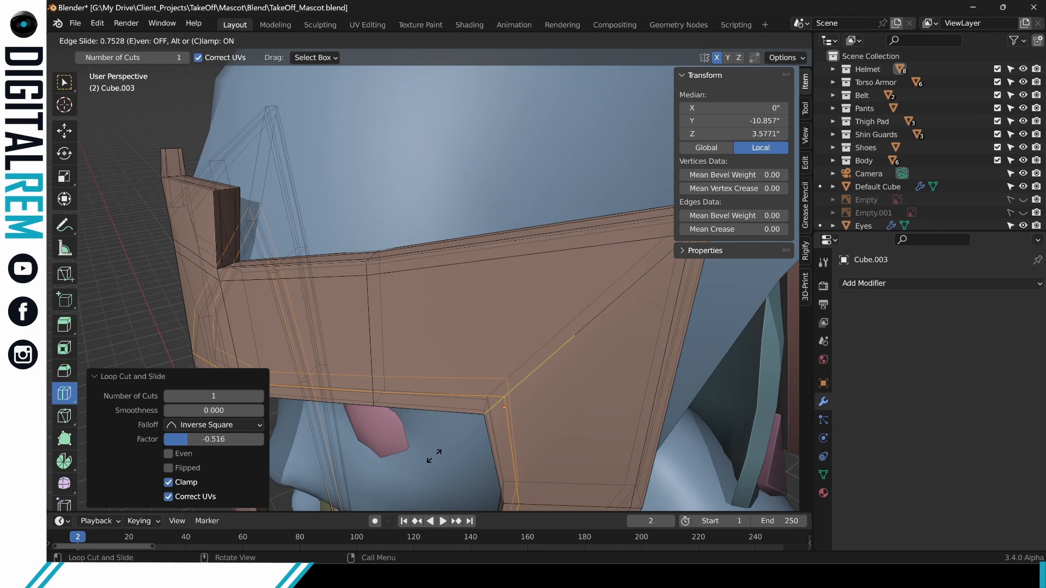
left_click(434, 456)
scroll(467, 334, "down", 3)
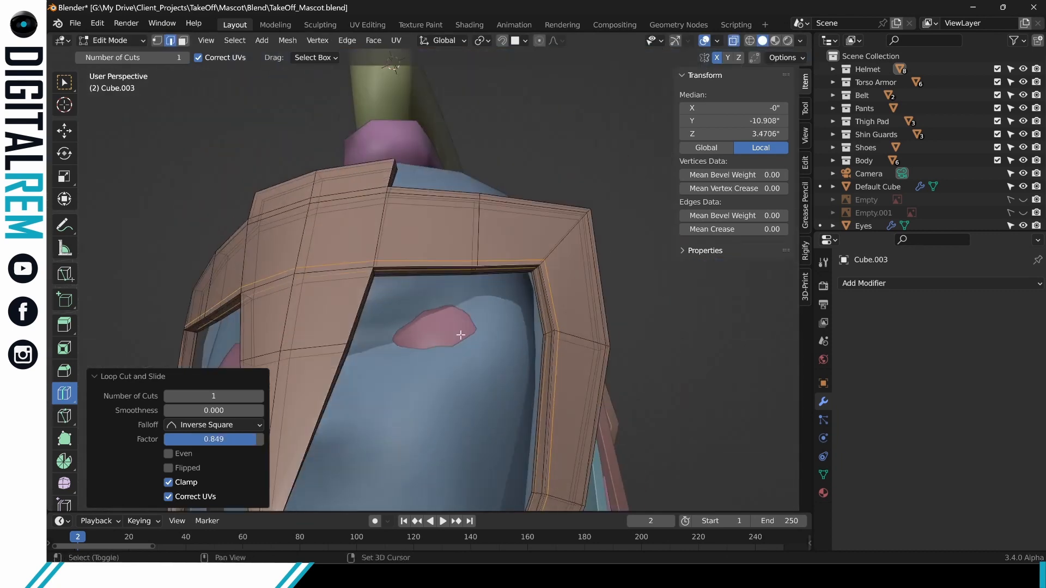
Add an edge loop along the nose guard's side edge and give the face guard a Subdivision Surface modifier.
middle_click_drag(467, 334, 517, 271)
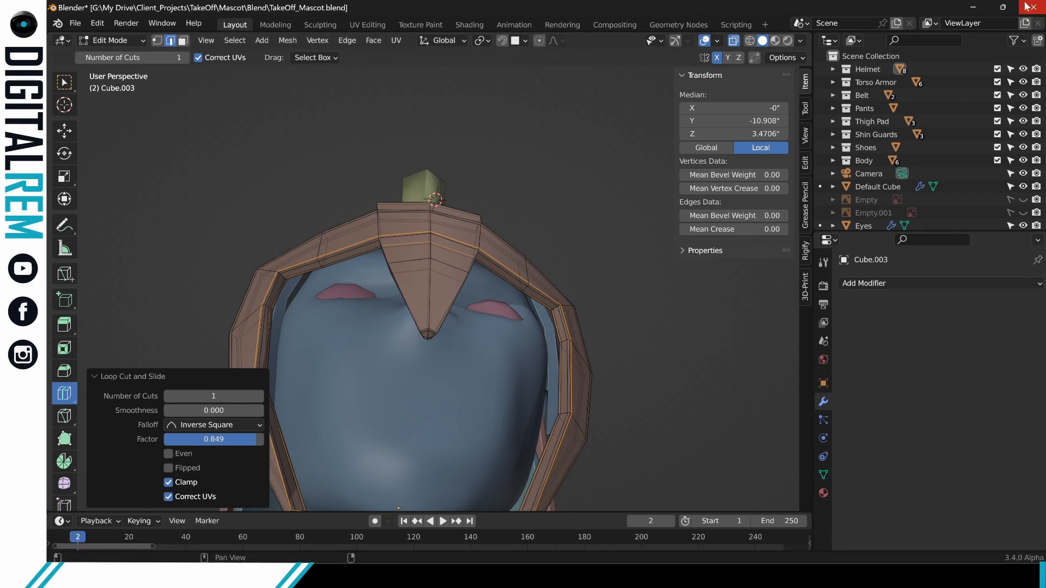
middle_click_drag(605, 155, 574, 278)
scroll(549, 266, "up", 4)
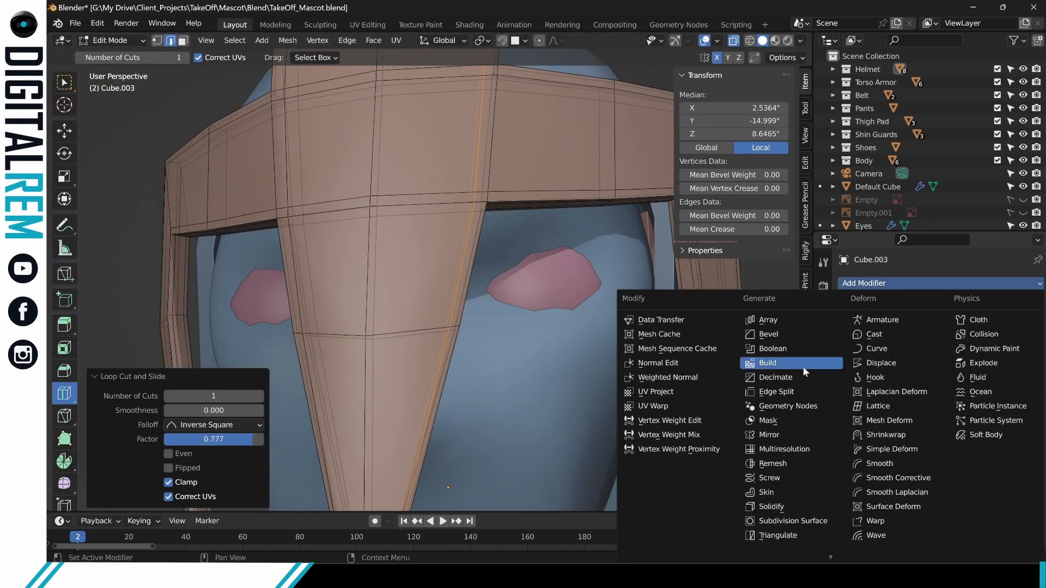
left_click(817, 361)
scroll(552, 233, "up", 4)
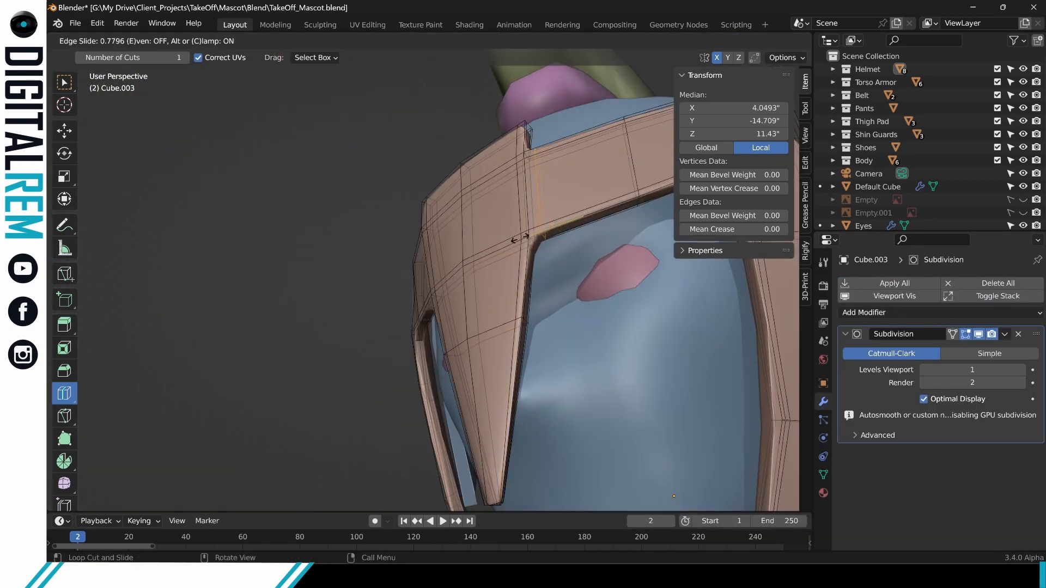
Insert edge loops on the brow beside the nose guard and along the diagonal edge of the outer brow corner.
left_click(536, 256)
middle_click_drag(537, 256, 531, 275)
left_click(462, 196)
middle_click_drag(462, 197, 369, 283)
left_click(295, 311)
middle_click_drag(294, 311, 353, 256)
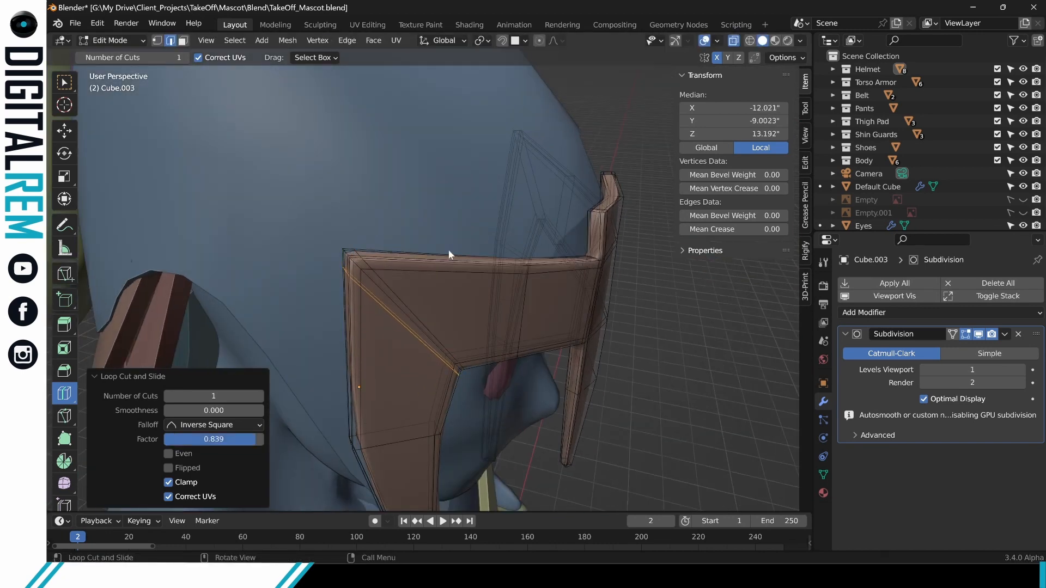
Insert further support edge loops at the face guard's remaining brow corners and cheek pieces.
middle_click_drag(448, 250, 490, 163)
key("ctrl+r")
left_click(365, 203)
key("ctrl+r")
left_click(523, 130)
left_click(429, 282)
middle_click_drag(429, 282, 507, 243)
key("ctrl+r")
left_click(159, 269)
mouse_move(160, 270)
middle_mouse_down()
mouse_move(321, 261)
mouse_move(330, 321)
mouse_move(436, 287)
mouse_move(446, 256)
mouse_move(312, 313)
middle_mouse_up()
key("ctrl+r")
left_click(322, 261)
left_click(325, 321)
Return to Object Mode, select the mascot's body and apply Shade Smooth to it.
scroll(344, 260, "down", 5)
key("Tab")
scroll(311, 313, "up", 6)
left_click(334, 298)
right_click(343, 278)
left_click(360, 275)
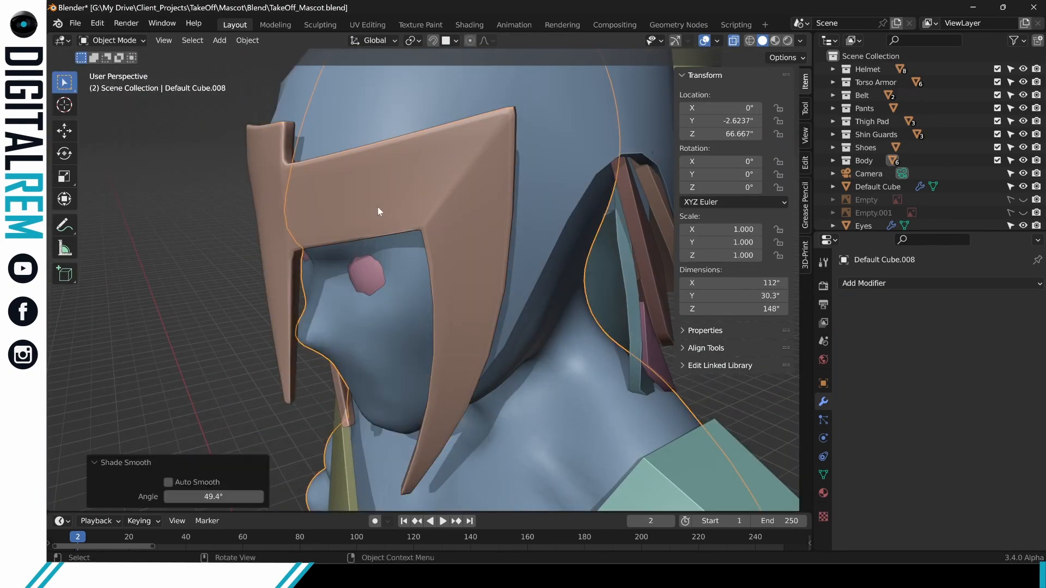
Reselect the face guard and set its viewport subdivision level to 3 in Object Mode.
left_click(378, 207)
middle_click_drag(378, 207, 514, 227)
key("Tab")
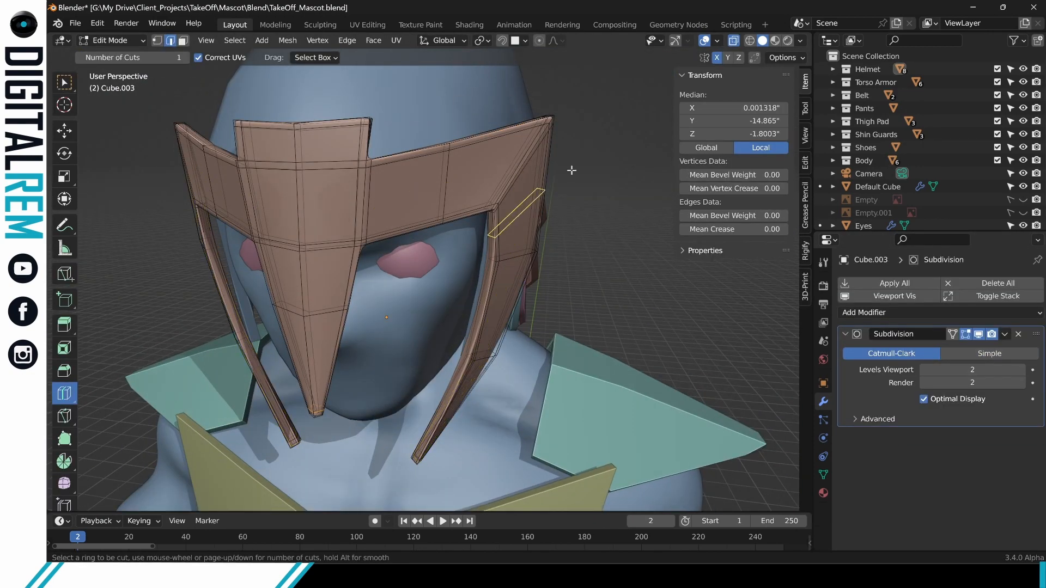
left_click(512, 146)
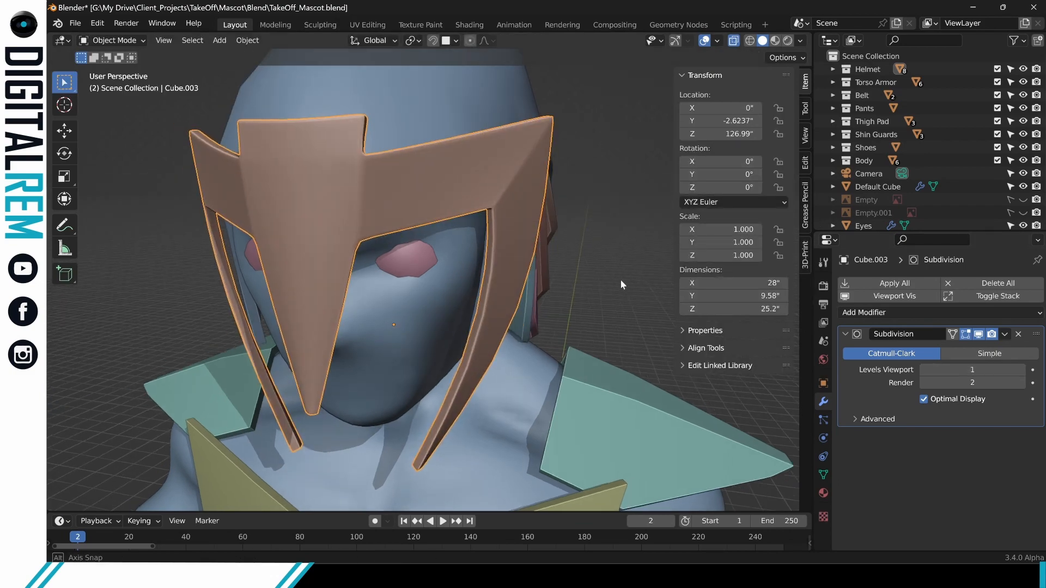
middle_click_drag(621, 283, 468, 393)
key("ctrl+3")
Try pulling the nose guard's central vertical ridge forward in Edit Mode and view it in Object Mode.
key("Tab")
key("1")
left_click_drag(407, 357, 435, 428)
middle_click_drag(447, 384, 455, 327)
scroll(414, 297, "up", 3)
key("2")
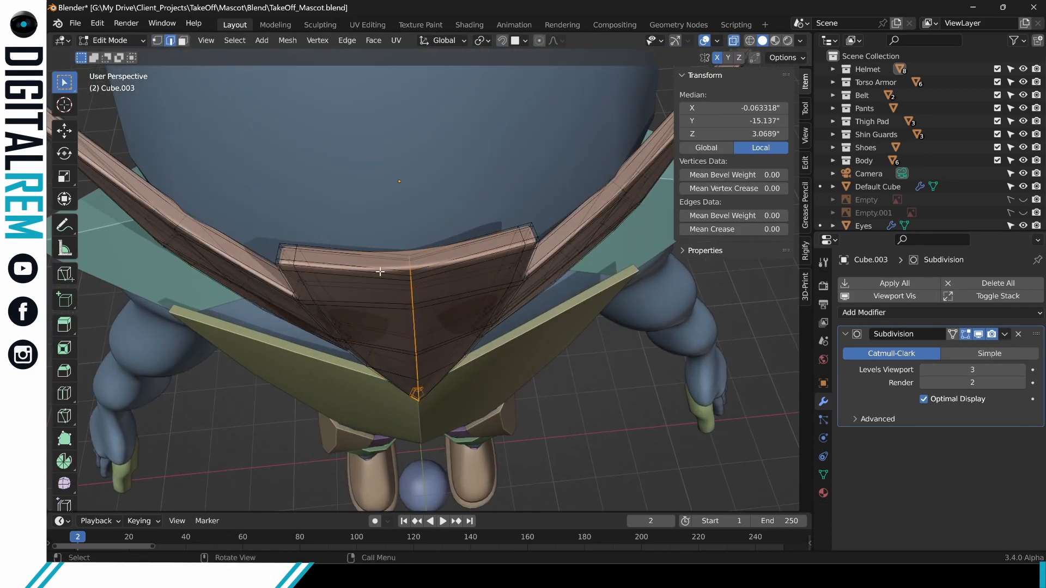
middle_click_drag(380, 271, 337, 250)
key("g")
left_click(310, 243)
key("Tab")
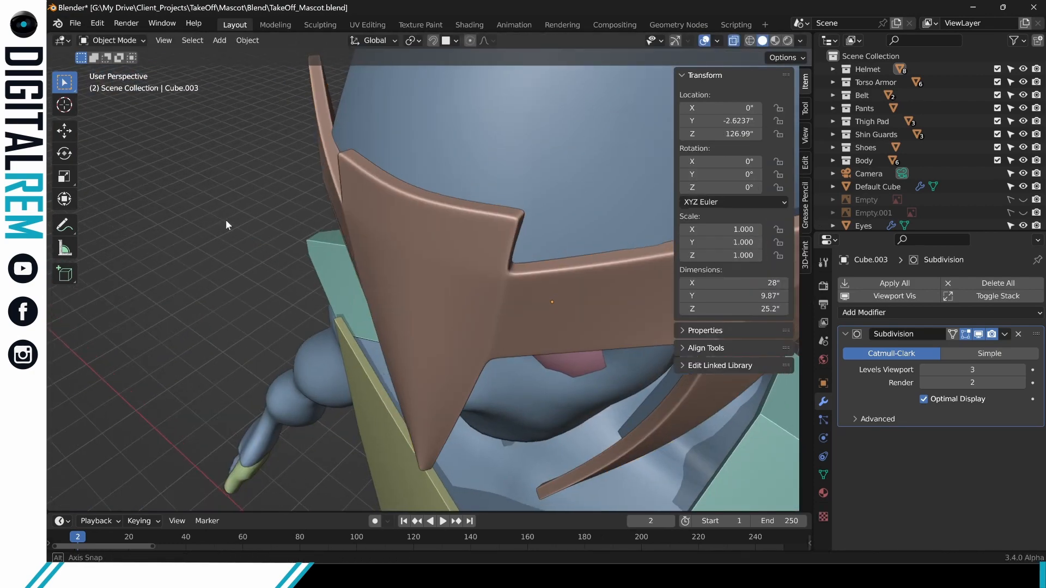
Undo the nose guard ridge move and return the face guard to Object Mode.
middle_click_drag(226, 221, 316, 205)
key("Tab")
key("Tab")
scroll(368, 210, "down", 3)
left_click(367, 211)
key("ctrl+Tab")
left_click(301, 210)
scroll(316, 206, "up", 4)
scroll(314, 206, "down", 6)
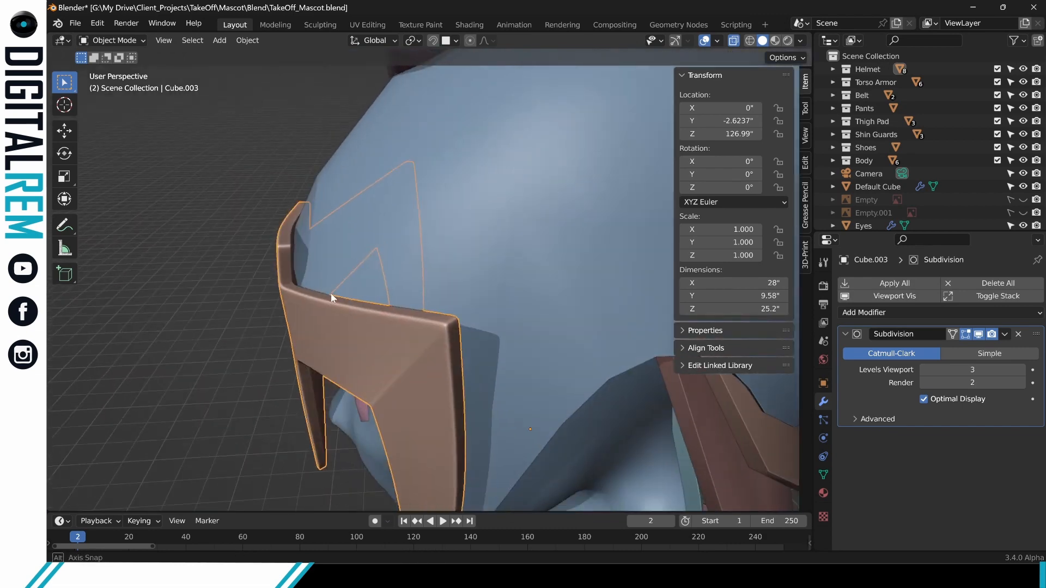
Select the helmet dome and enter Edit Mode on it.
middle_click_drag(331, 293, 414, 245)
left_click(476, 320)
scroll(474, 311, "up", 4)
left_click(429, 240)
key("ctrl+Tab")
left_click(498, 236)
middle_click_drag(500, 239, 490, 209)
Add a Subdivision Surface modifier with viewport level 2 to the helmet dome and view it in Object Mode.
left_click(939, 283)
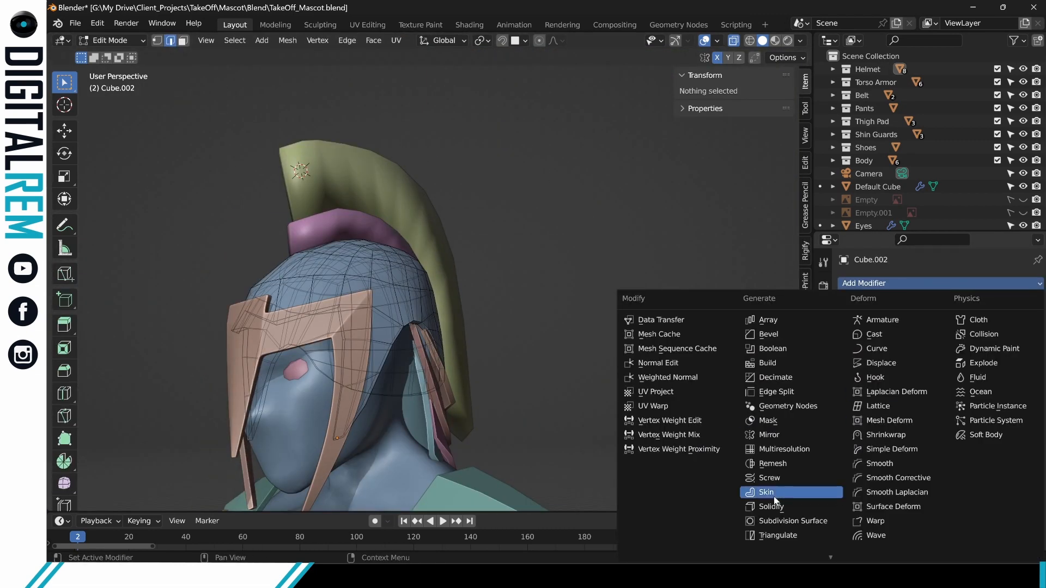
left_click(784, 495)
middle_click_drag(606, 341, 545, 327)
key("Tab")
scroll(381, 316, "up", 3)
middle_click_drag(382, 316, 367, 338)
Select all of the helmet dome's geometry in Edit Mode and merge its vertices by distance at 0.00394".
key("Tab")
key("ctrl+Tab")
key("l")
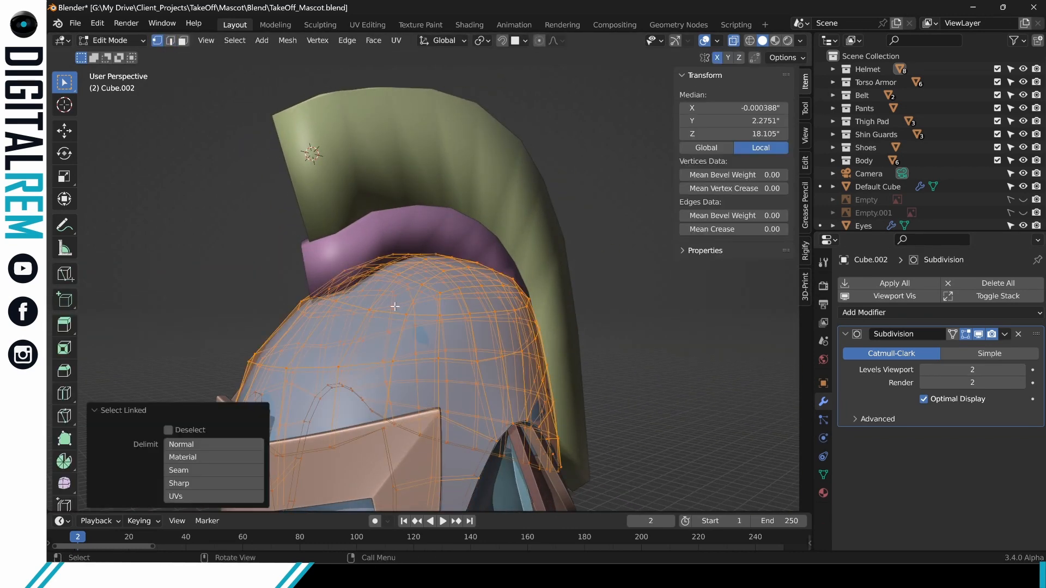
scroll(389, 302, "down", 4)
key("a")
left_click(311, 175)
middle_click_drag(347, 179, 305, 163)
Recalculate the normals of the helmet dome's selected geometry.
left_click(288, 40)
mouse_move(349, 286)
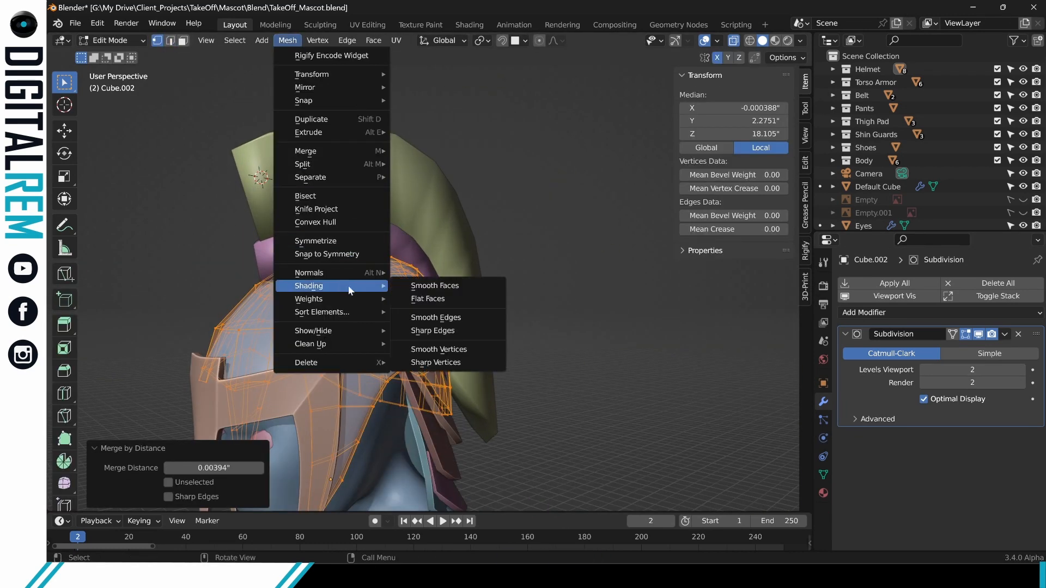
left_click(371, 41)
mouse_move(287, 39)
mouse_move(327, 273)
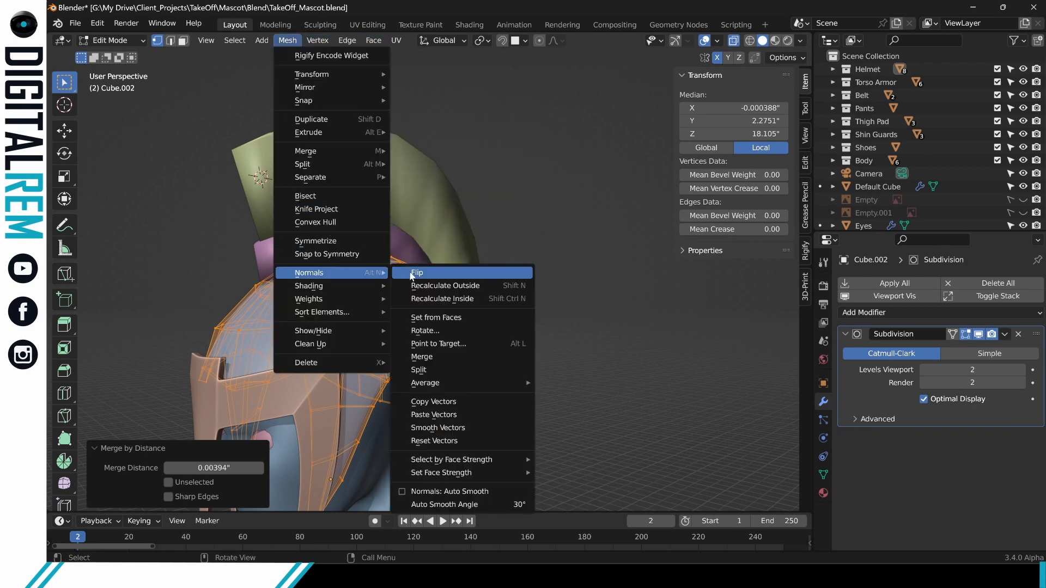
left_click(445, 296)
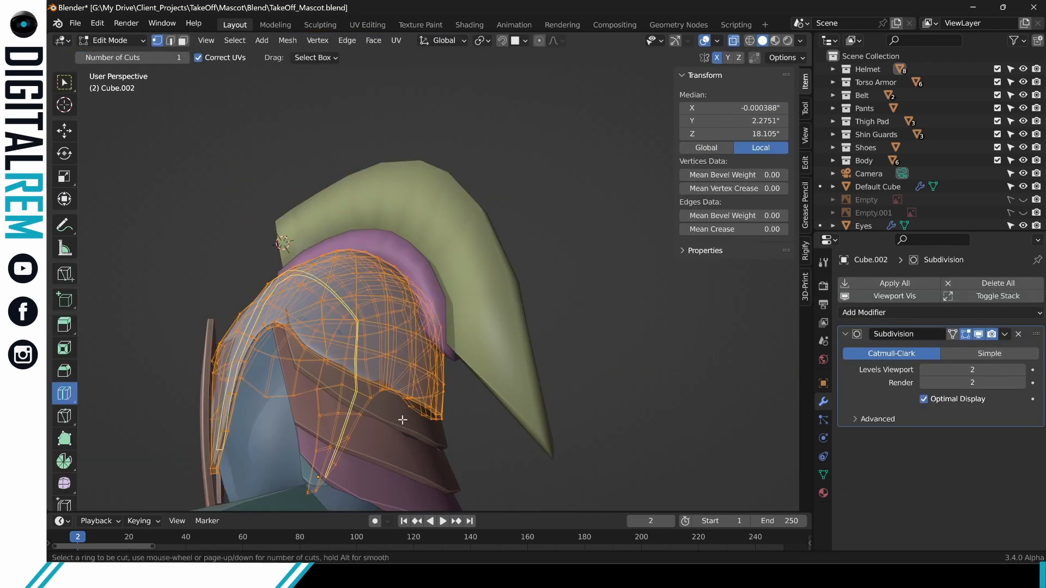
Select the face loop along the helmet dome's lower rim and inset it by about 0.025".
left_click(183, 40)
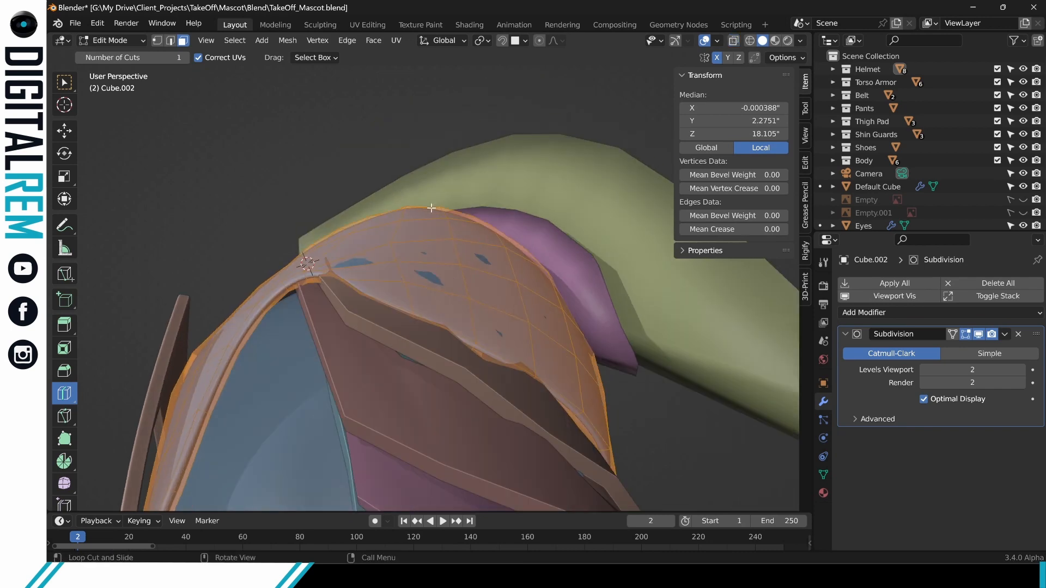
left_click(292, 288, "alt")
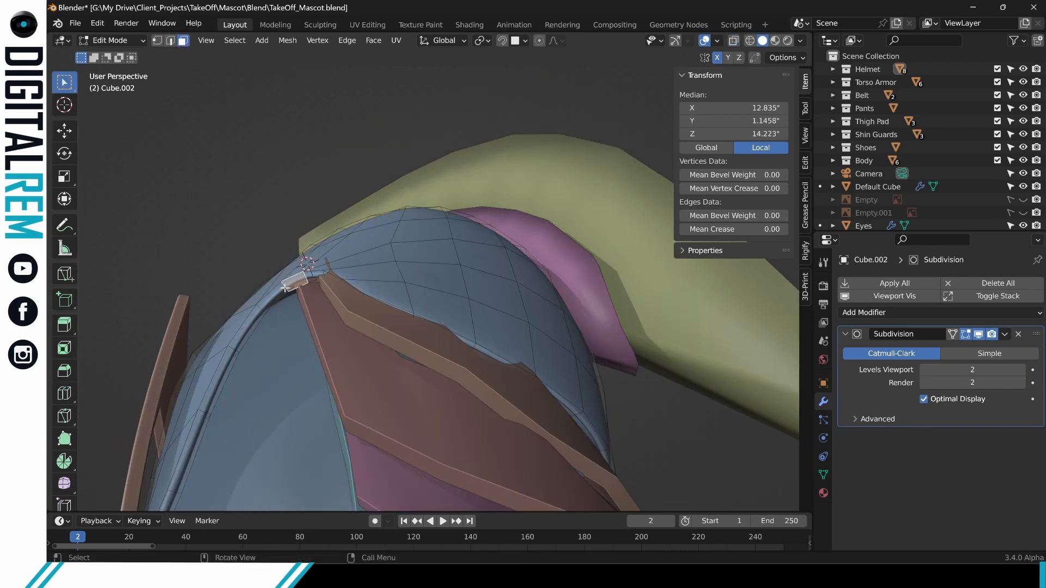
middle_click_drag(293, 287, 215, 376)
key("2")
left_click(310, 299, "ctrl+alt")
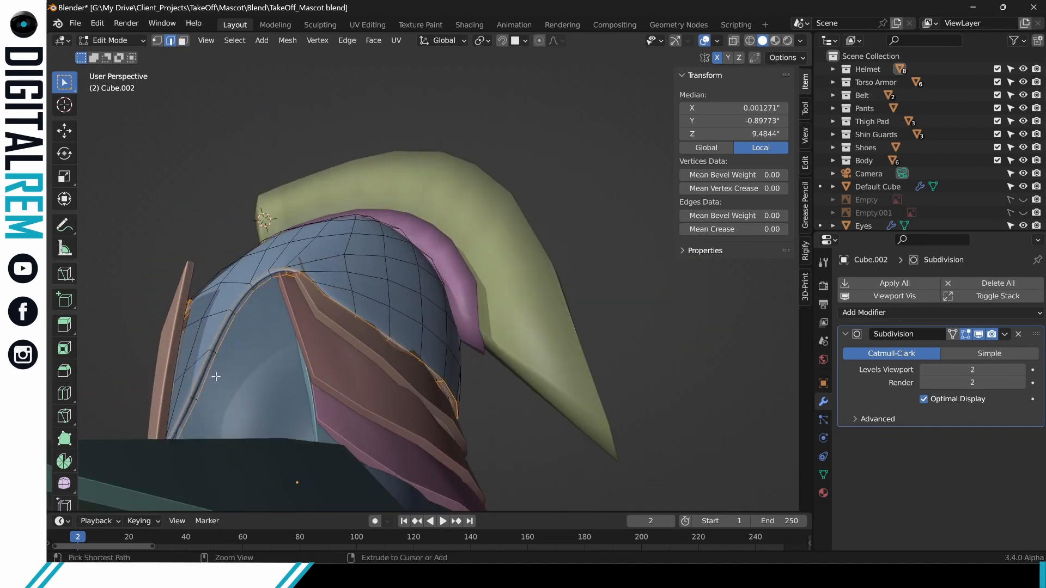
left_click(244, 332)
scroll(257, 425, "up", 6)
key("i")
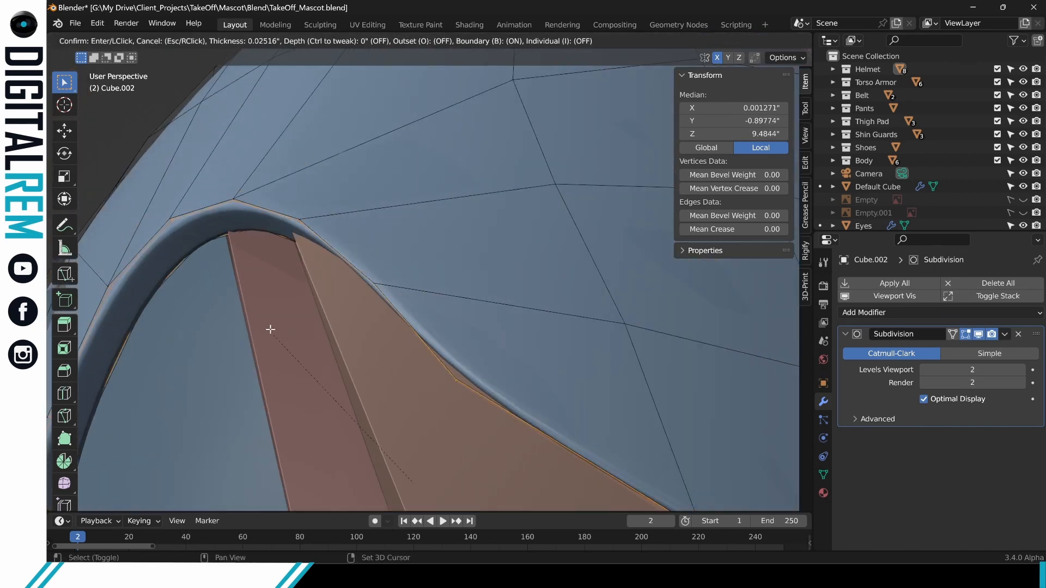
left_click(270, 329)
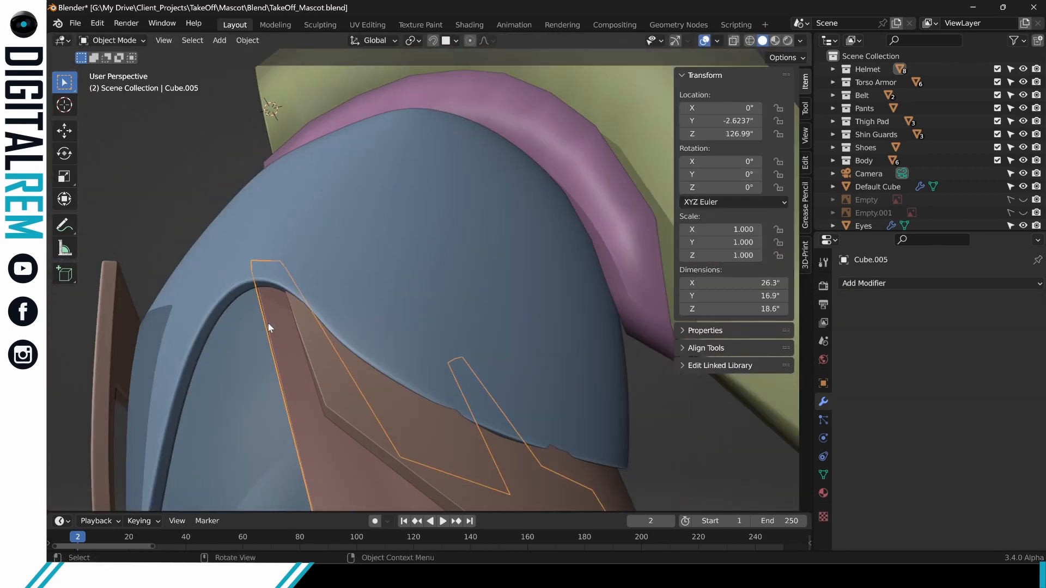
Add a Subdivision Surface modifier to the middle neck plate and another to the purple crest base.
middle_click_drag(268, 322, 376, 297)
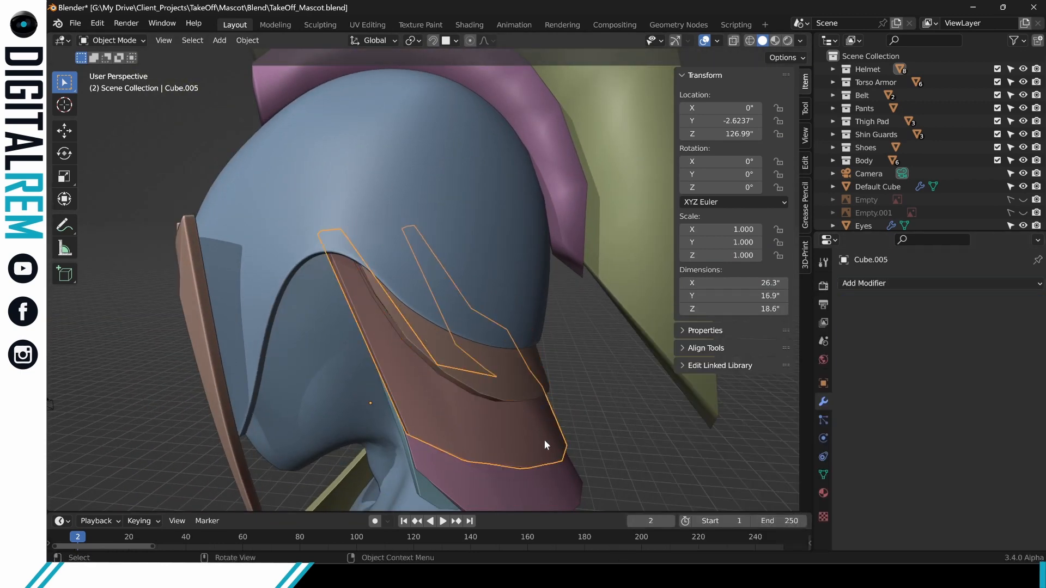
left_click(864, 284)
left_click(789, 464)
middle_click_drag(549, 477, 414, 163)
left_click(413, 164)
left_click(864, 284)
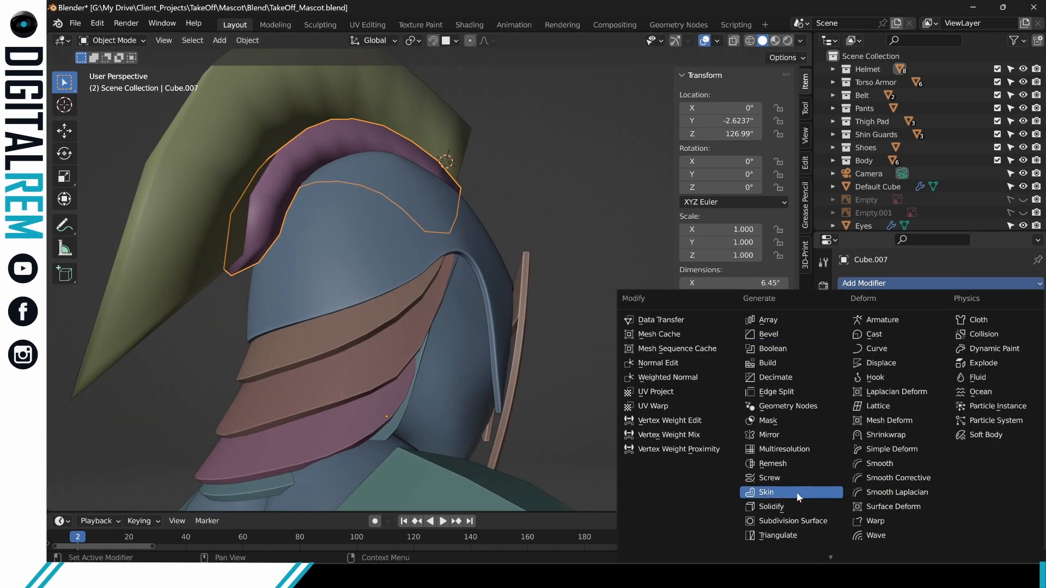
left_click(793, 521)
Select the crest base's border edges and front end edges in Edit Mode and set their Mean Crease to 1.00.
middle_click_drag(406, 265, 408, 145)
key("ctrl+Tab")
left_click(507, 145)
key("ctrl+l")
middle_click_drag(507, 145, 395, 178)
middle_click_drag(256, 112, 279, 164)
key("2")
key("shift+r")
middle_click_drag(441, 164, 572, 142)
scroll(491, 141, "up", 2)
left_click(381, 195, "alt")
middle_click_drag(474, 96, 340, 126)
left_click(245, 211, "alt+shift")
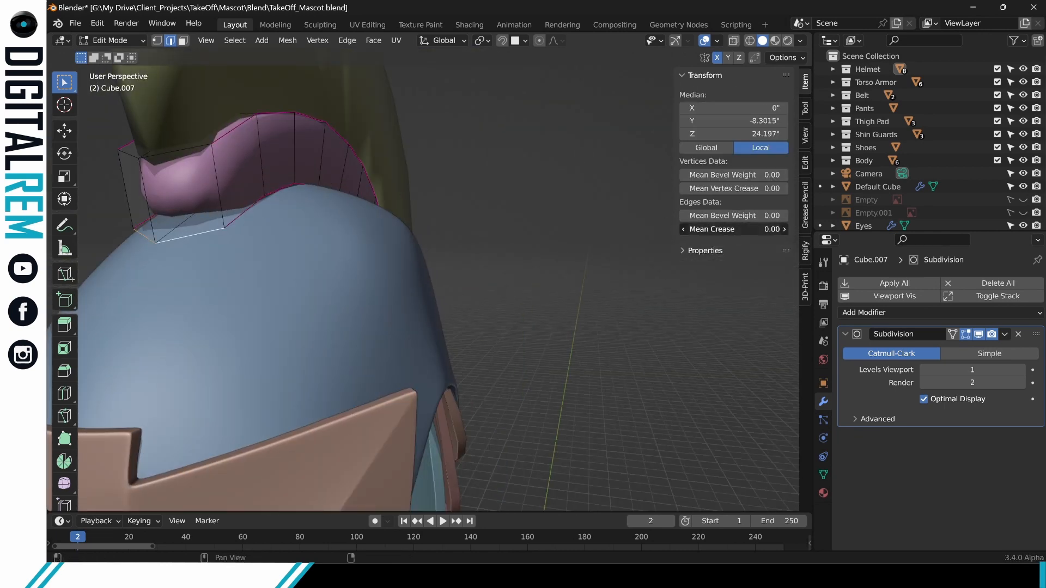
left_click_drag(733, 230, 784, 229)
Set the Mean Crease of the crest base's rear end edges to 1.00 and return to Object Mode.
middle_click_drag(588, 191, 490, 229)
left_click(566, 284)
left_click(592, 265, "shift")
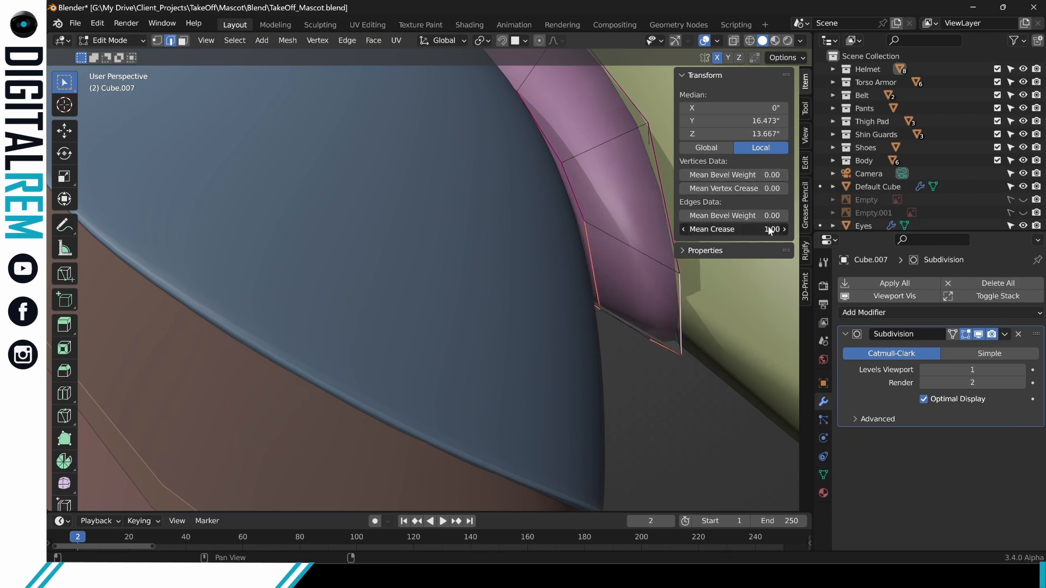
scroll(449, 226, "down", 4)
middle_click_drag(392, 234, 523, 185)
scroll(381, 164, "up", 2)
key("Tab")
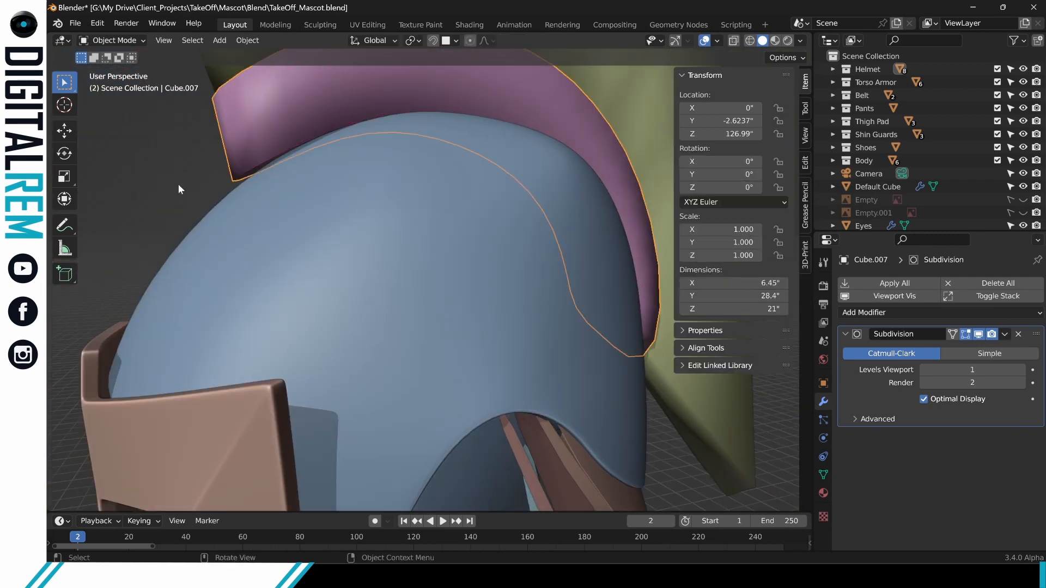
Pull the crest base closer to the helmet dome in Sculpt Mode with the Elastic Deform brush.
scroll(177, 184, "down", 4)
mouse_move(177, 184)
middle_mouse_down()
mouse_move(525, 246)
mouse_move(239, 223)
mouse_move(313, 251)
mouse_move(297, 262)
middle_mouse_up()
right_click(234, 224)
left_click(233, 228)
key("ctrl+Tab")
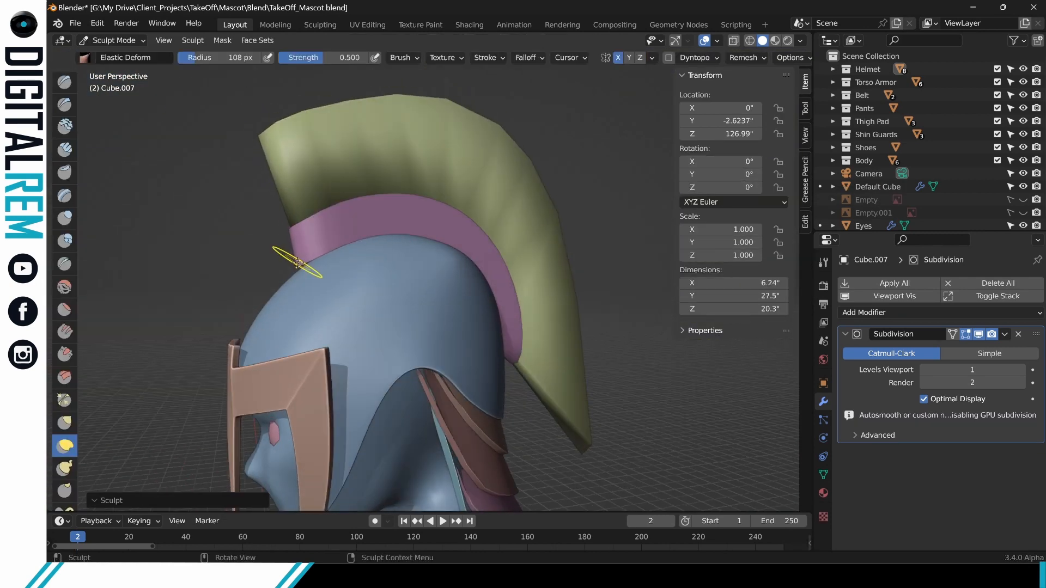
mouse_move(420, 250)
middle_mouse_down()
mouse_move(479, 275)
mouse_move(505, 325)
middle_mouse_up()
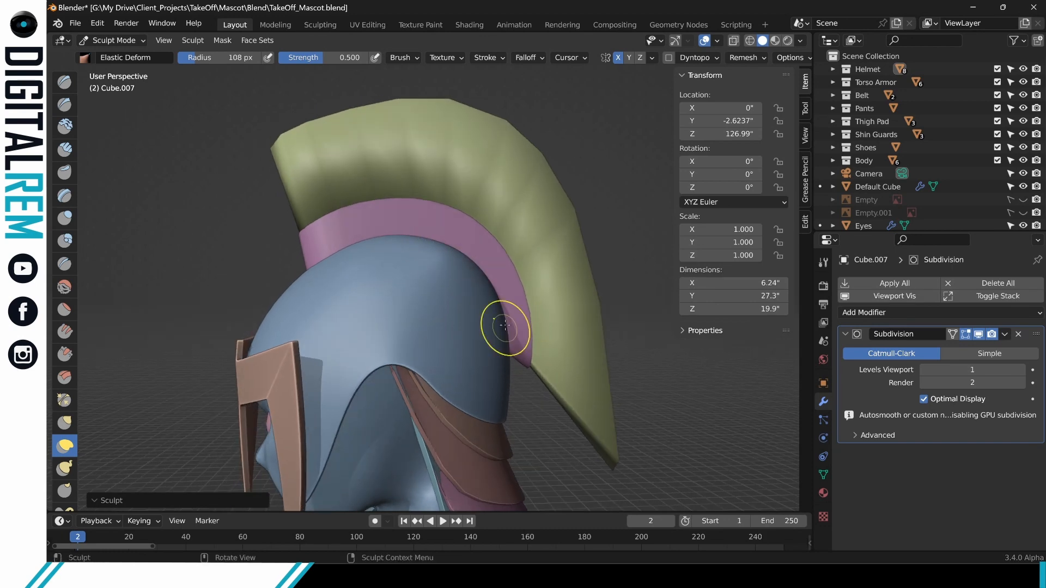
left_click_drag(529, 294, 529, 298)
Select the green helmet plume in Object Mode and add a Subdivision Surface modifier to it.
key("ctrl+Tab")
left_click(580, 330)
left_click(871, 283)
mouse_move(577, 330)
middle_mouse_down("shift")
mouse_move(512, 368)
mouse_move(518, 320)
mouse_move(553, 294)
mouse_move(570, 302)
mouse_move(612, 241)
mouse_move(675, 294)
middle_mouse_up("shift")
left_click(800, 521)
Select the plume's outer edge loops and end edges, set their Mean Crease to 1.00, and return to Object Mode.
key("ctrl+Tab")
left_click(553, 294, "alt")
left_click(570, 303, "alt")
left_click(404, 209, "alt+shift")
middle_click_drag(381, 163, 509, 240)
left_click(434, 237, "shift")
left_click(519, 282, "shift")
middle_click_drag(519, 284, 510, 186)
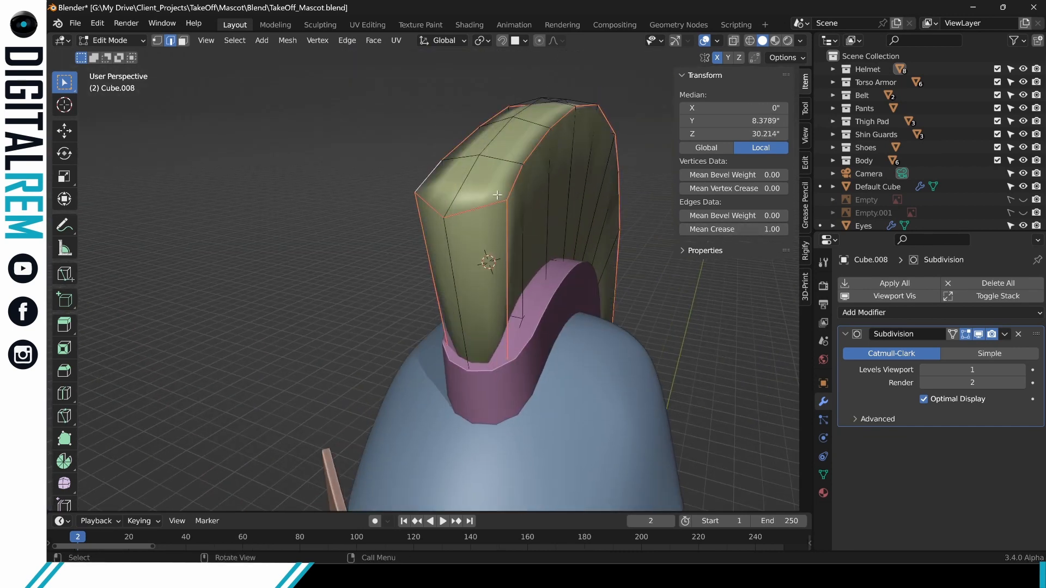
key("Tab")
Inspect the plume's mesh in wireframe display and switch back to solid shading.
mouse_move(439, 187)
middle_mouse_down()
mouse_move(601, 178)
mouse_move(595, 149)
mouse_move(443, 252)
mouse_move(430, 292)
mouse_move(387, 306)
mouse_move(472, 256)
mouse_move(507, 267)
middle_mouse_up()
key("shift+z")
key("Tab")
key("Tab")
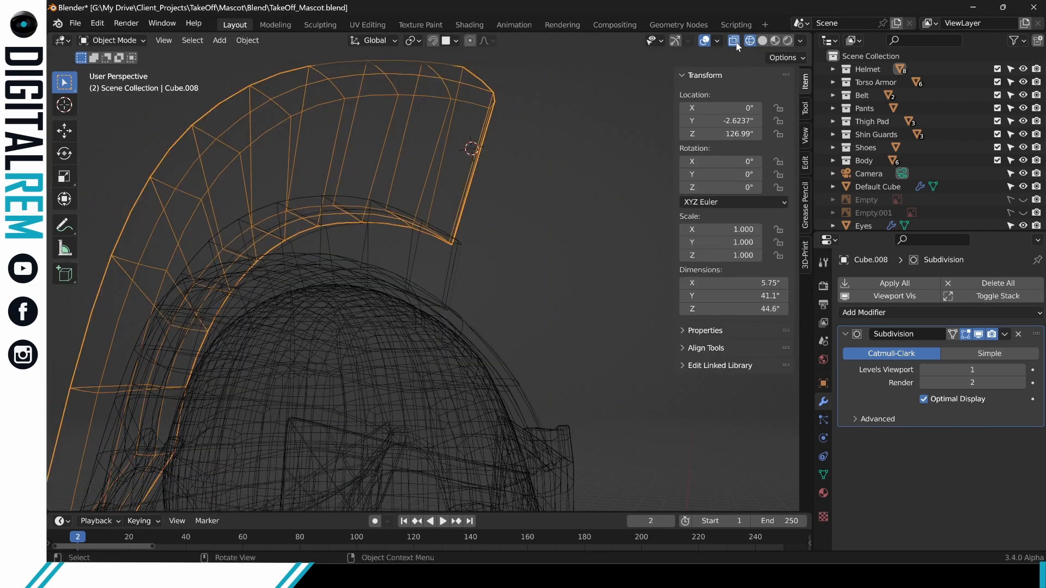
left_click(762, 41)
Dissolve the support edges beside the diagonal seam at the face guard's upper corner.
scroll(523, 163, "down", 5)
mouse_move(550, 163)
middle_mouse_down()
mouse_move(479, 168)
mouse_move(415, 140)
mouse_move(465, 173)
mouse_move(366, 202)
mouse_move(573, 167)
mouse_move(507, 201)
mouse_move(419, 181)
mouse_move(430, 160)
mouse_move(418, 182)
mouse_move(377, 143)
middle_mouse_up()
scroll(415, 140, "up", 2)
left_click(465, 173)
scroll(384, 210, "up", 4)
key("Tab")
scroll(408, 162, "up", 3)
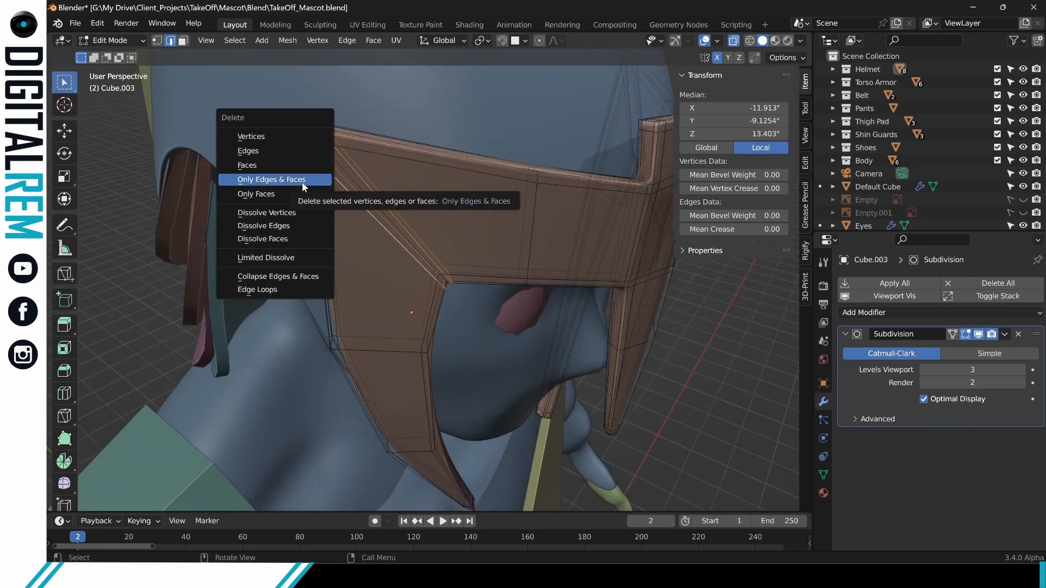
left_click(300, 225)
Select the face guard's diagonal corner edges, set their Mean Crease to 1.00, and return to Object Mode.
middle_click_drag(302, 225, 346, 109)
left_click(386, 134)
left_click(519, 295)
middle_click_drag(519, 295, 427, 227)
left_click_drag(428, 226, 462, 265)
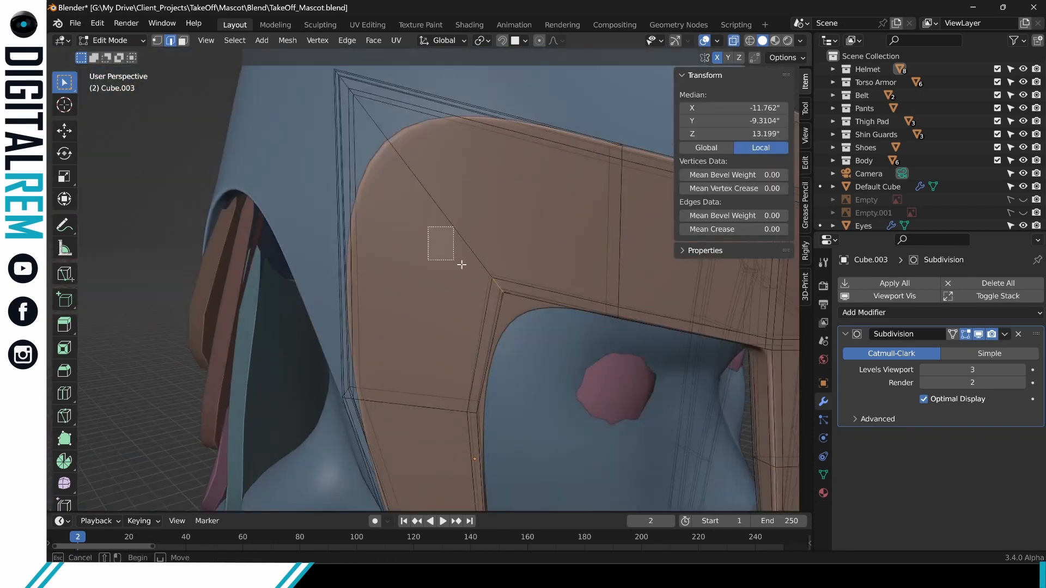
scroll(545, 272, "up", 3)
middle_click_drag(545, 273, 447, 223)
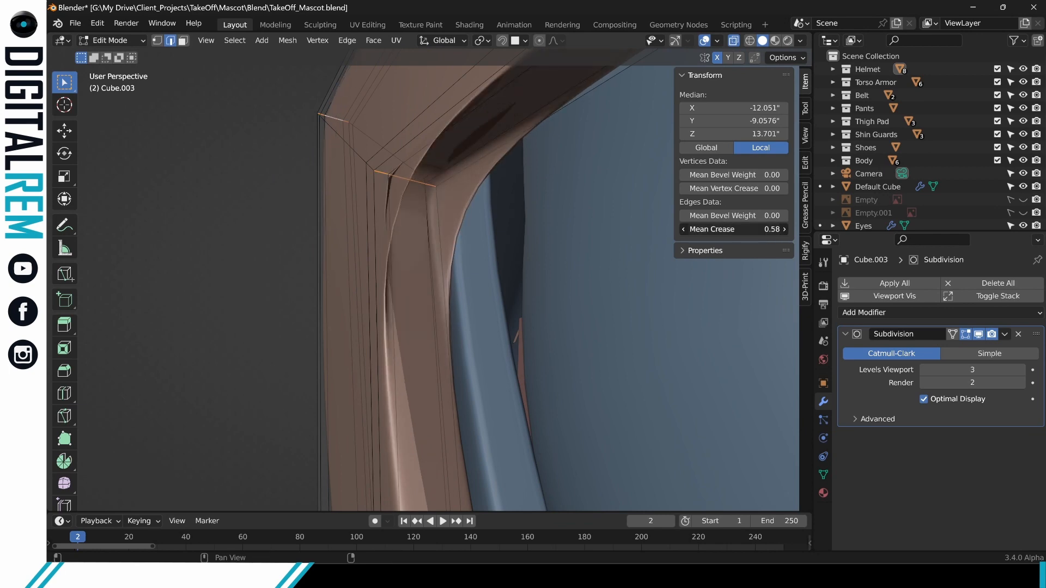
left_click_drag(733, 230, 773, 229)
middle_click_drag(422, 177, 492, 179)
key("Tab")
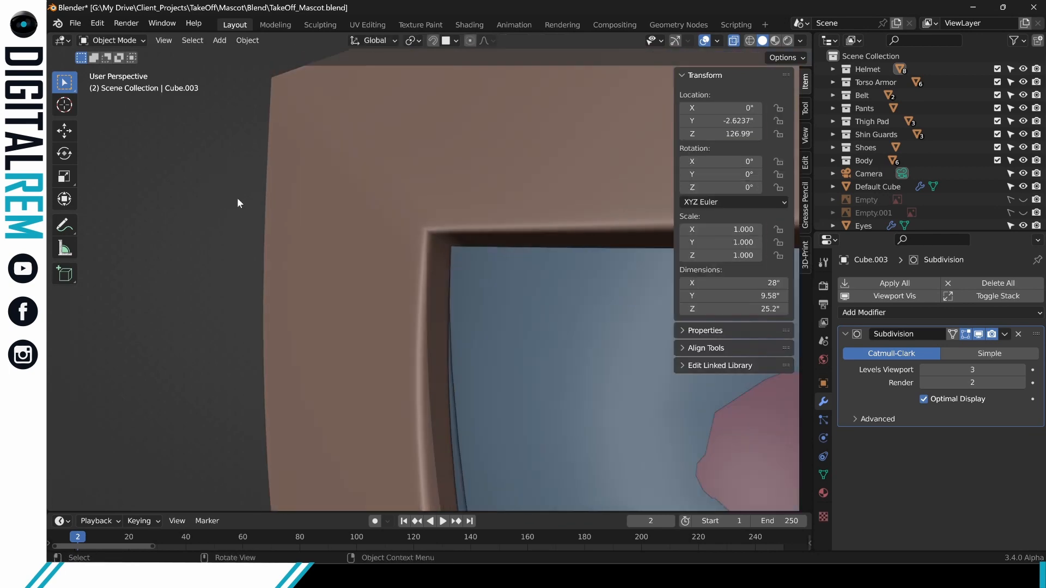
scroll(233, 206, "down", 5)
mouse_move(234, 206)
middle_mouse_down()
mouse_move(467, 234)
mouse_move(296, 250)
mouse_move(327, 227)
mouse_move(222, 222)
middle_mouse_up()
key("Tab")
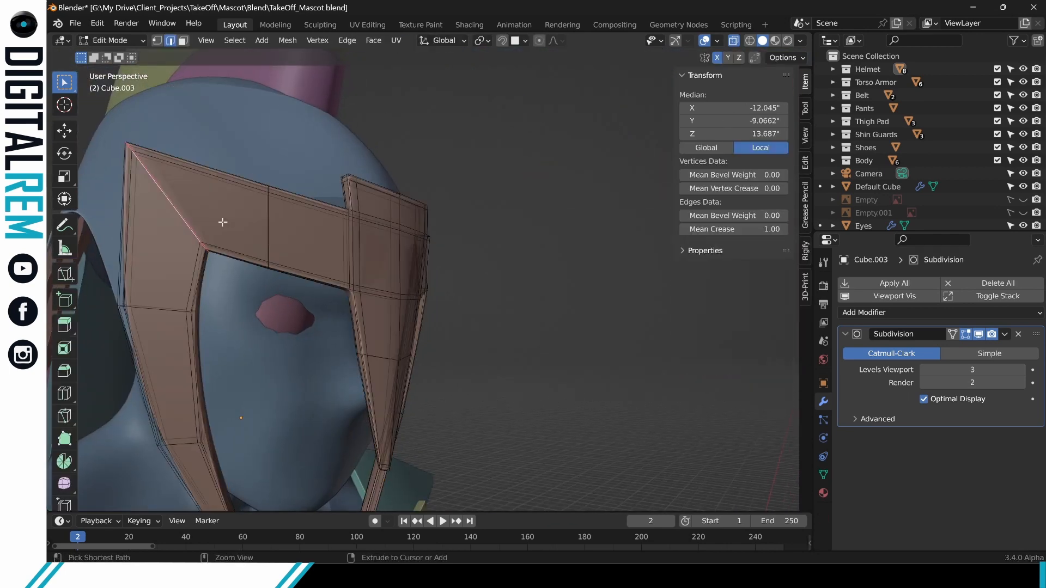
key("Tab")
Adjust the helmet dome's shape in Sculpt Mode with the Elastic Deform brush.
scroll(381, 249, "down", 5)
middle_click_drag(382, 249, 340, 219)
middle_click_drag(436, 208, 348, 202)
left_click(411, 240)
key("ctrl+Tab")
middle_click_drag(415, 250, 359, 299)
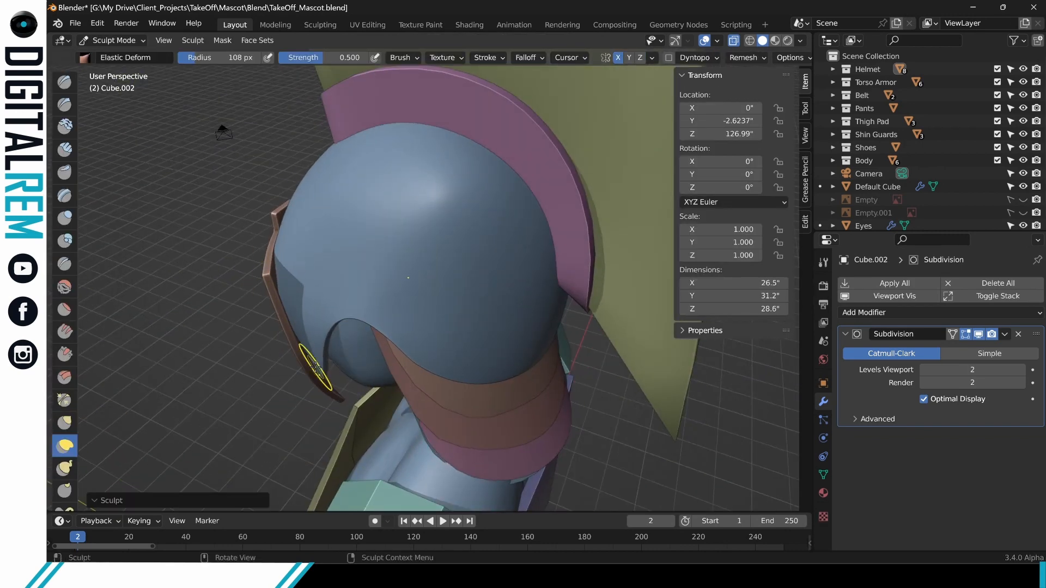
middle_click_drag(315, 368, 285, 323)
mouse_move(316, 398)
middle_mouse_down()
mouse_move(308, 452)
mouse_move(370, 349)
mouse_move(413, 310)
mouse_move(320, 317)
middle_mouse_up()
mouse_move(485, 280)
middle_mouse_down()
mouse_move(441, 326)
mouse_move(432, 427)
mouse_move(453, 325)
mouse_move(484, 324)
mouse_move(475, 235)
mouse_move(408, 299)
middle_mouse_up()
Select all of the upper neck plate's linked geometry in Edit Mode and merge its vertices by distance.
key("alt+q")
scroll(408, 299, "up", 4)
key("ctrl+Tab")
key("ctrl+Tab")
left_click(512, 308)
left_click(161, 41)
key("l")
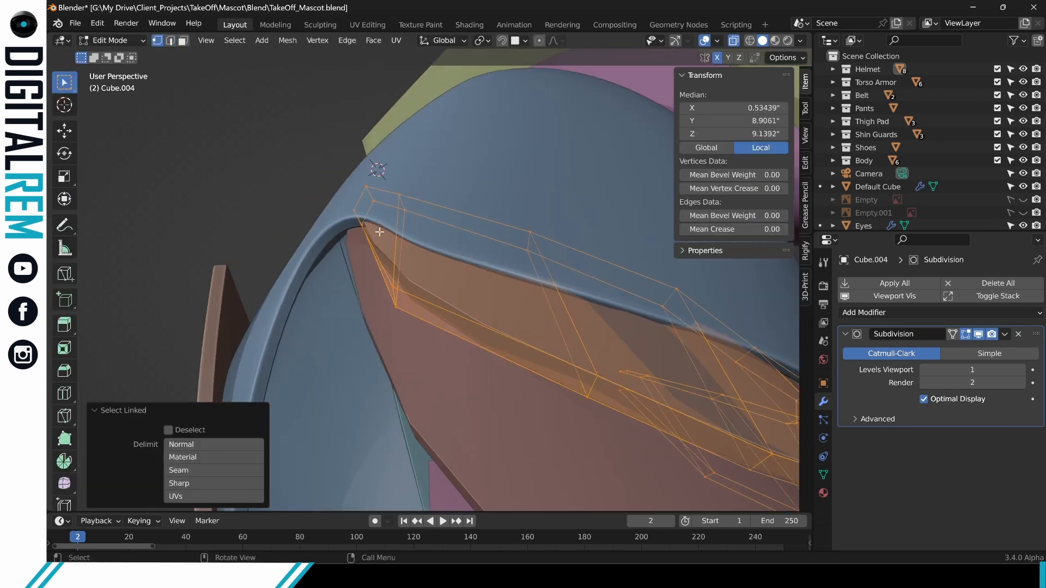
scroll(380, 232, "down", 2)
middle_click_drag(379, 232, 447, 361)
key("m")
key("b")
Select the linked geometry of the middle and lower neck plates in Edit Mode and merge vertices by distance.
key("alt+q")
key("l")
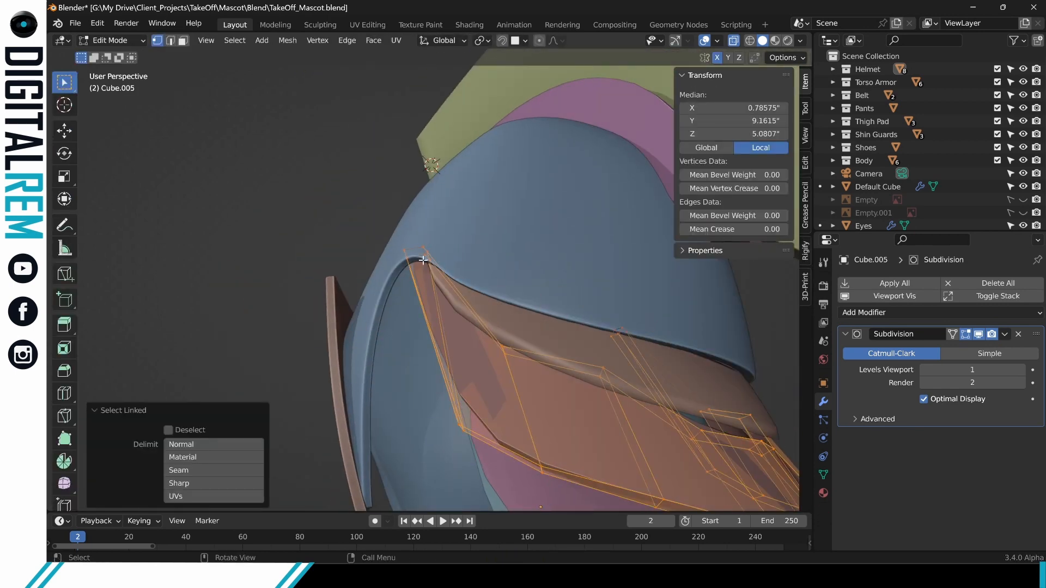
left_click(655, 434)
middle_click_drag(655, 434, 541, 385)
key("alt+q")
key("l")
middle_click_drag(546, 443, 765, 488)
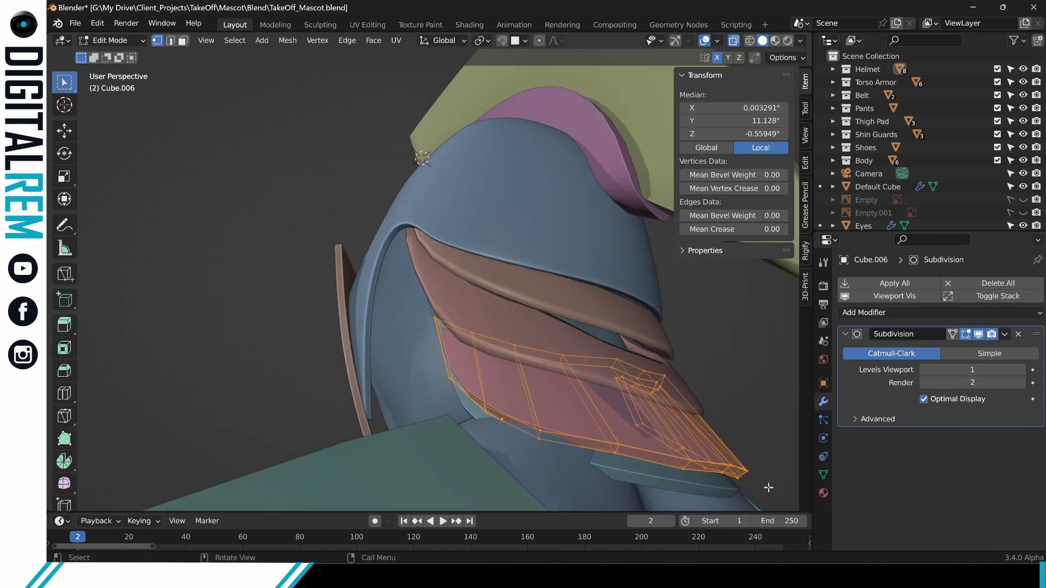
key("m")
key("b")
Select all geometry of the teal neck piece below the plates and merge its vertices by distance.
key("Tab")
left_click(628, 468)
key("ctrl+Tab")
left_click(681, 468)
left_click_drag(381, 194, 764, 504)
key("m")
key("b")
Check the upper neck plate's geometry in Edit Mode and return it to Object Mode.
key("ctrl+Tab")
left_click(491, 351)
left_click(517, 283)
key("ctrl+Tab")
left_click(567, 283)
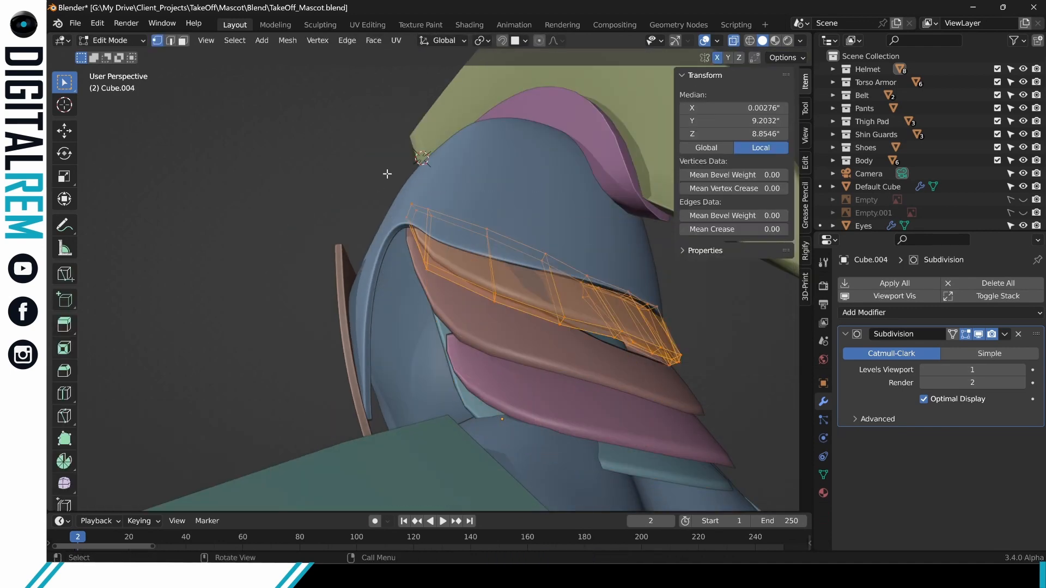
key("Tab")
Reshape the upper neck plate in Sculpt Mode with the Elastic Deform brush.
middle_click_drag(590, 367, 483, 284)
left_click(483, 285)
key("ctrl+Tab")
middle_click_drag(261, 272, 411, 287)
key("ctrl+Tab")
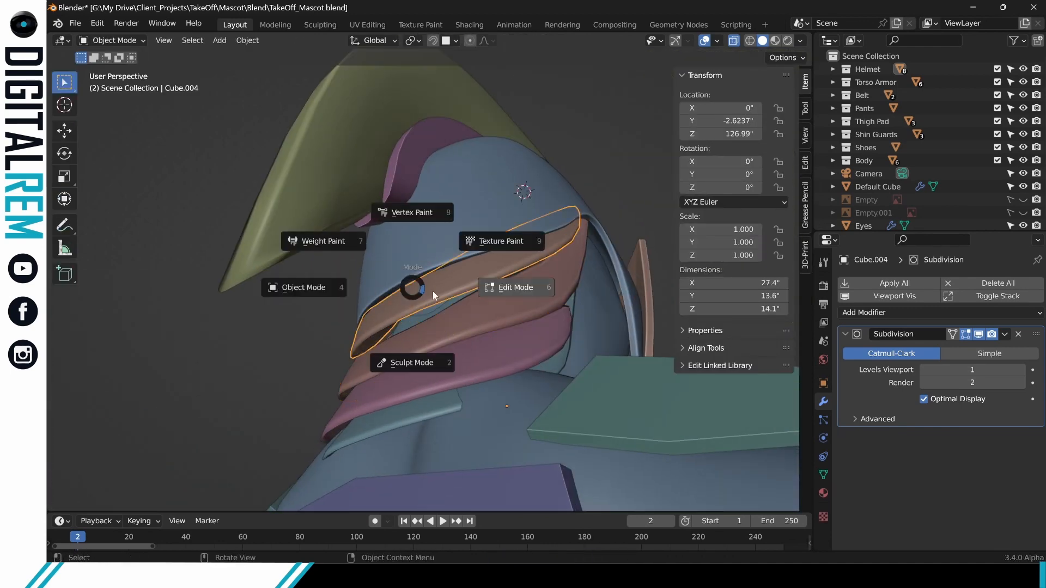
left_click(414, 357)
left_click_drag(430, 300, 436, 280)
mouse_move(446, 311)
middle_mouse_down()
mouse_move(485, 306)
mouse_move(468, 297)
mouse_move(455, 317)
mouse_move(527, 224)
middle_mouse_up()
Switch to the middle neck plate and sculpt its sides and back with the Elastic Deform brush.
key("ctrl+Tab")
left_click(504, 297)
key("Tab")
key("ctrl+Tab")
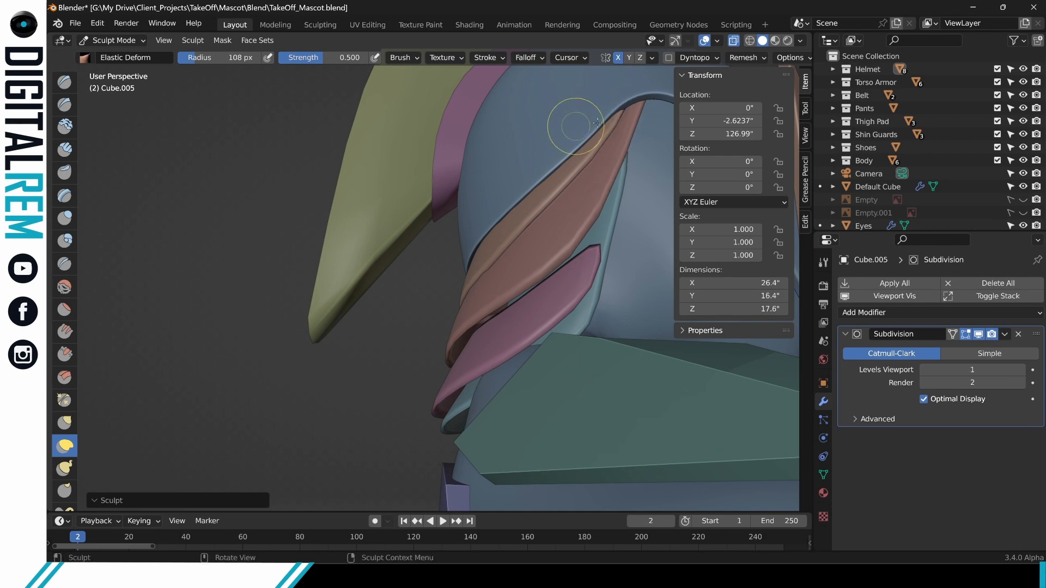
middle_click_drag(596, 124, 608, 106)
middle_click_drag(539, 225, 455, 290)
middle_click_drag(558, 244, 642, 259)
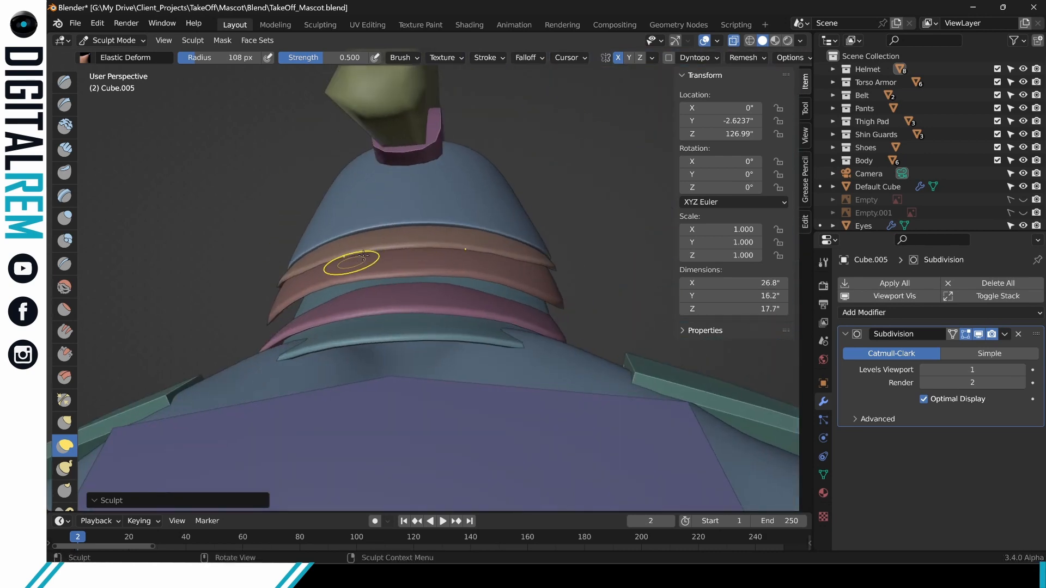
middle_click_drag(351, 264, 333, 241)
Return to the upper neck plate in Sculpt Mode and nudge its side edge with Elastic Deform.
key("ctrl+Tab")
left_click(289, 243)
left_click(272, 295)
key("ctrl+Tab")
left_click(273, 314)
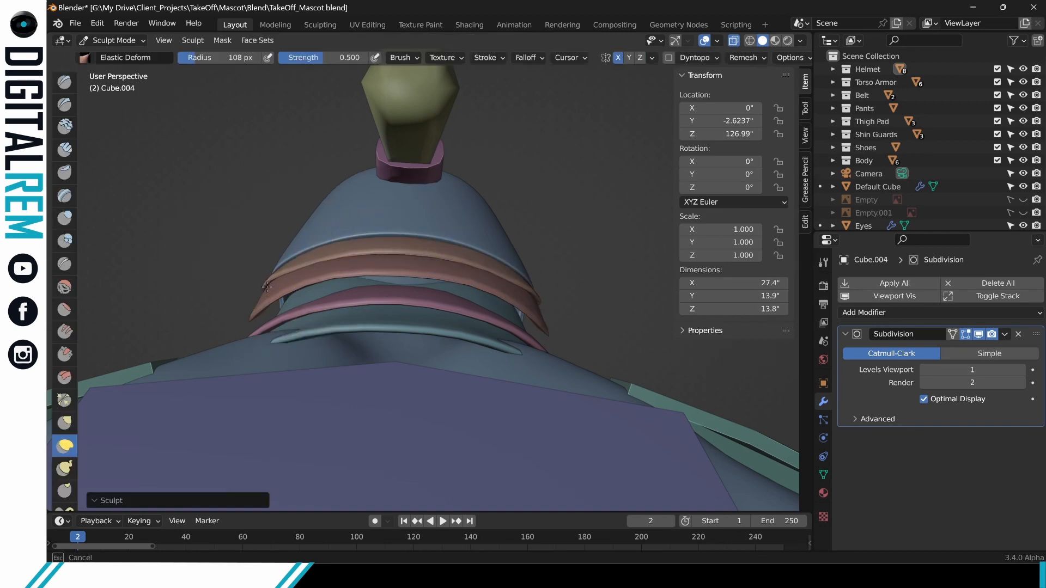
mouse_move(286, 272)
middle_mouse_down()
mouse_move(542, 149)
mouse_move(503, 179)
middle_mouse_up()
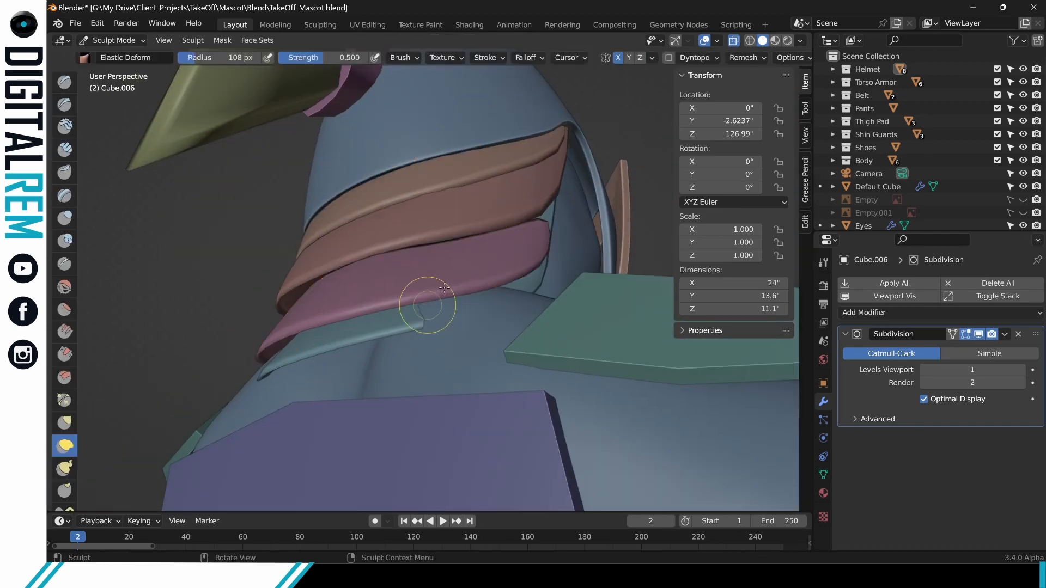
Move the pink neck plate's mesh up along the global Z axis in Edit Mode.
mouse_move(444, 288)
middle_mouse_down()
mouse_move(403, 316)
mouse_move(326, 227)
middle_mouse_up()
key("Tab")
key("g")
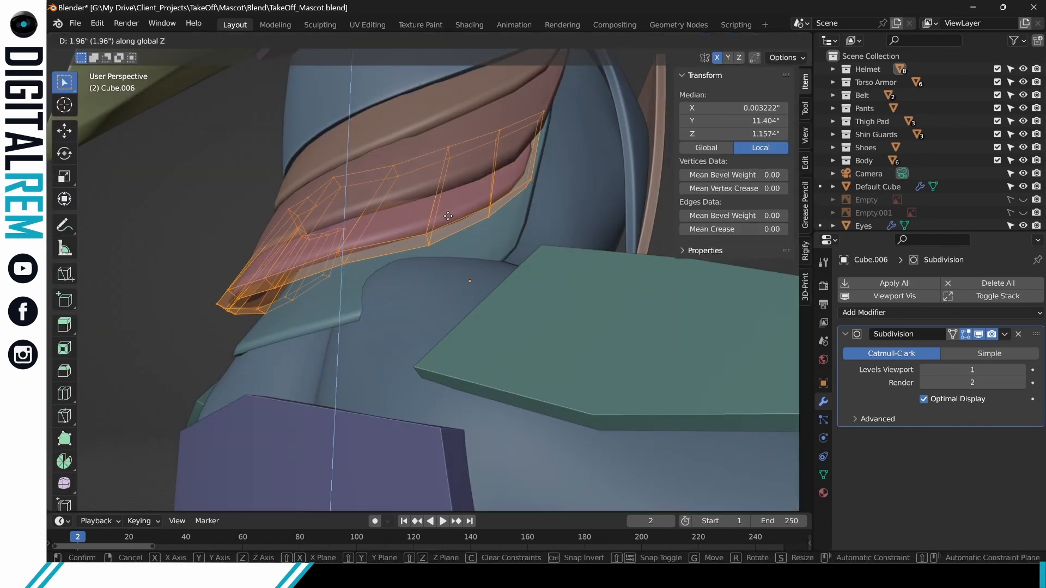
left_click(447, 217)
Move the lowest teal neck plate's mesh up about 3.09" along Z in Edit Mode.
key("Tab")
left_click(331, 285)
key("Tab")
key("g")
key("z")
left_click(387, 238)
middle_click_drag(387, 238, 313, 240)
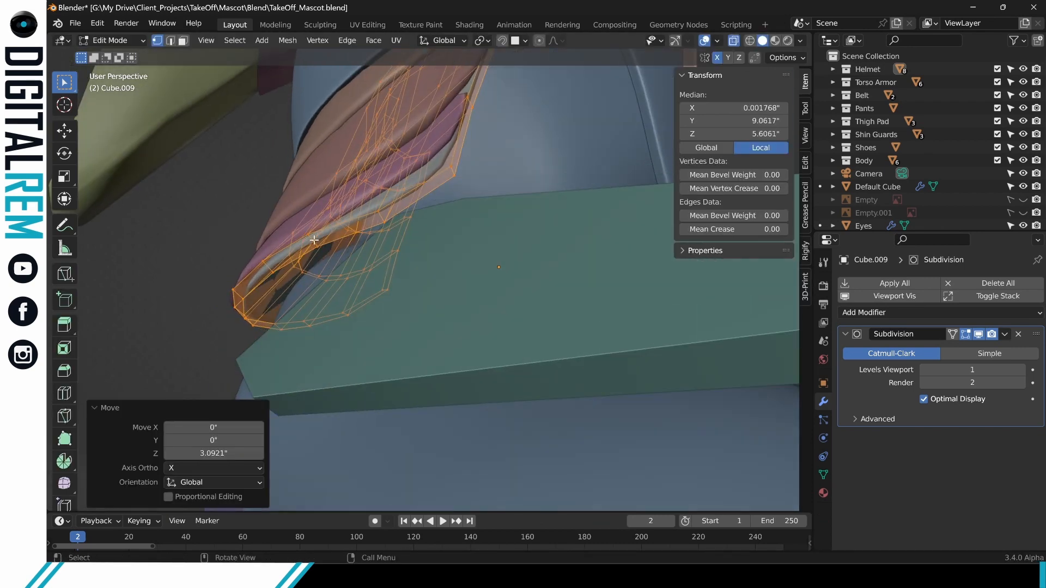
Sculpt the lower side of the pink neck plate with the Elastic Deform brush to fit the plates around it.
key("ctrl+Tab")
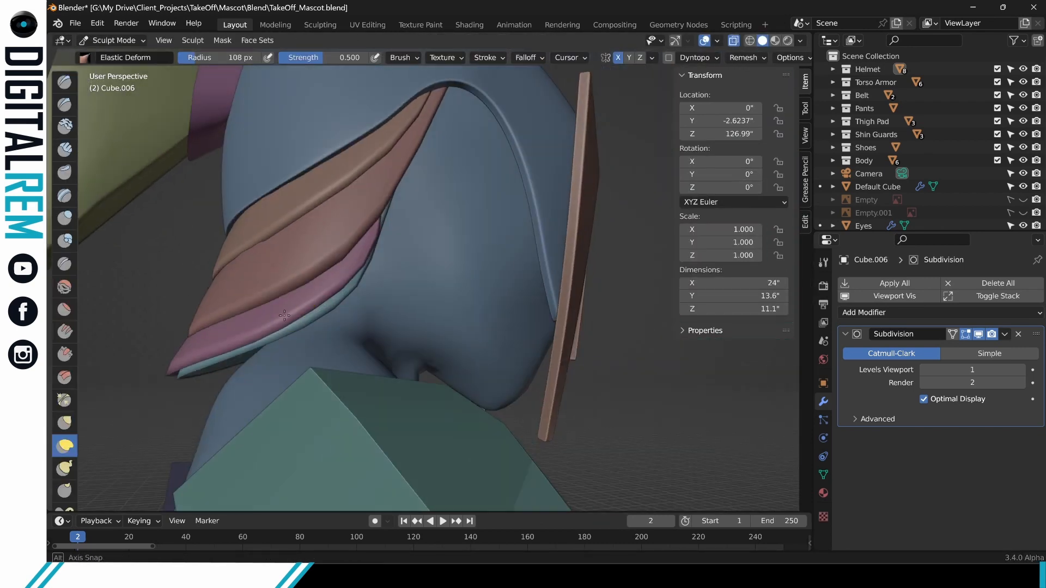
mouse_move(321, 229)
middle_mouse_down()
mouse_move(299, 208)
mouse_move(376, 257)
mouse_move(178, 279)
mouse_move(207, 280)
middle_mouse_up()
left_click_drag(213, 315, 212, 319)
middle_click_drag(218, 315, 298, 289)
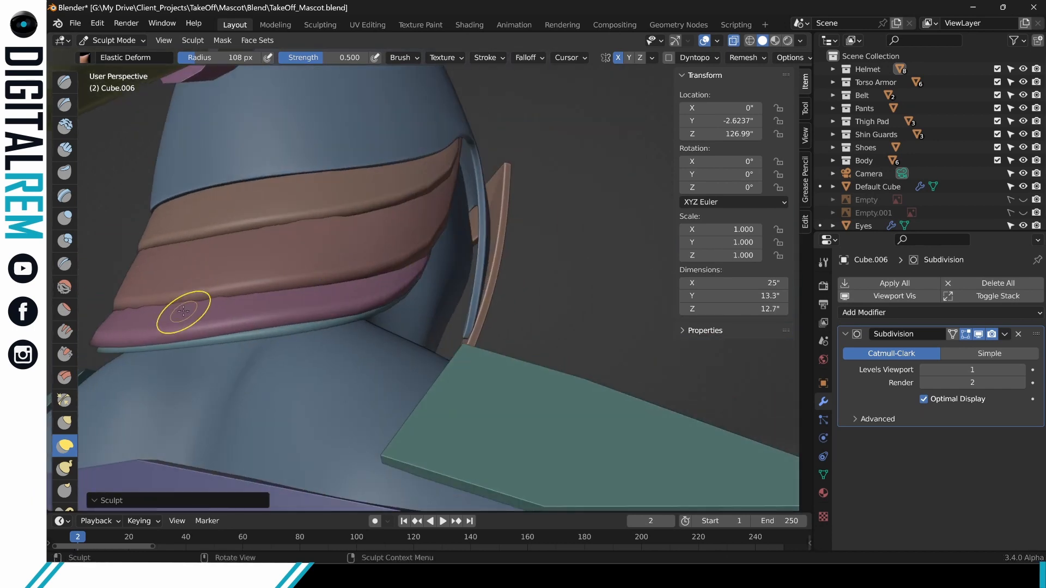
Switch to the lowest teal neck plate in Sculpt Mode and fit its back and side ends with Elastic Deform.
middle_click_drag(183, 313, 236, 287)
key("ctrl+Tab")
left_click(247, 311)
key("ctrl+Tab")
left_click_drag(171, 345, 179, 348)
middle_click_drag(179, 348, 210, 251)
left_click_drag(304, 202, 364, 100)
left_click_drag(312, 160, 314, 158)
mouse_move(314, 158)
middle_mouse_down()
mouse_move(374, 201)
mouse_move(249, 154)
mouse_move(256, 204)
mouse_move(197, 256)
middle_mouse_up()
Return to the pink neck plate in Sculpt Mode and pull its side end up along the helmet opening with Elastic Deform.
key("ctrl+Tab")
left_click(201, 275)
key("ctrl+Tab")
left_click(201, 353)
left_click_drag(216, 248, 341, 6)
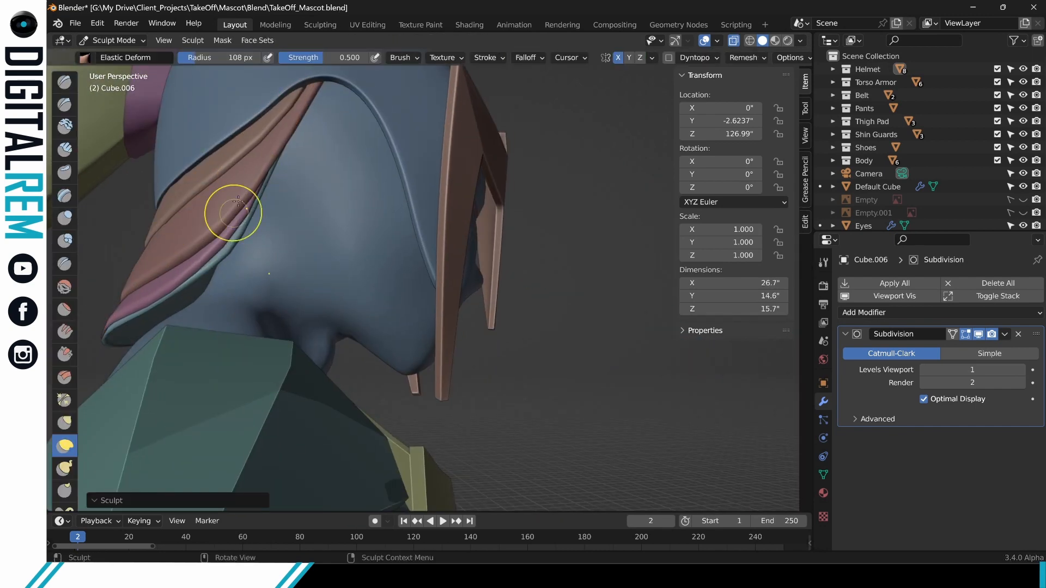
middle_click_drag(292, 129, 275, 142)
left_click_drag(275, 143, 263, 152)
mouse_move(263, 152)
middle_mouse_down()
mouse_move(250, 125)
mouse_move(272, 158)
mouse_move(275, 208)
middle_mouse_up()
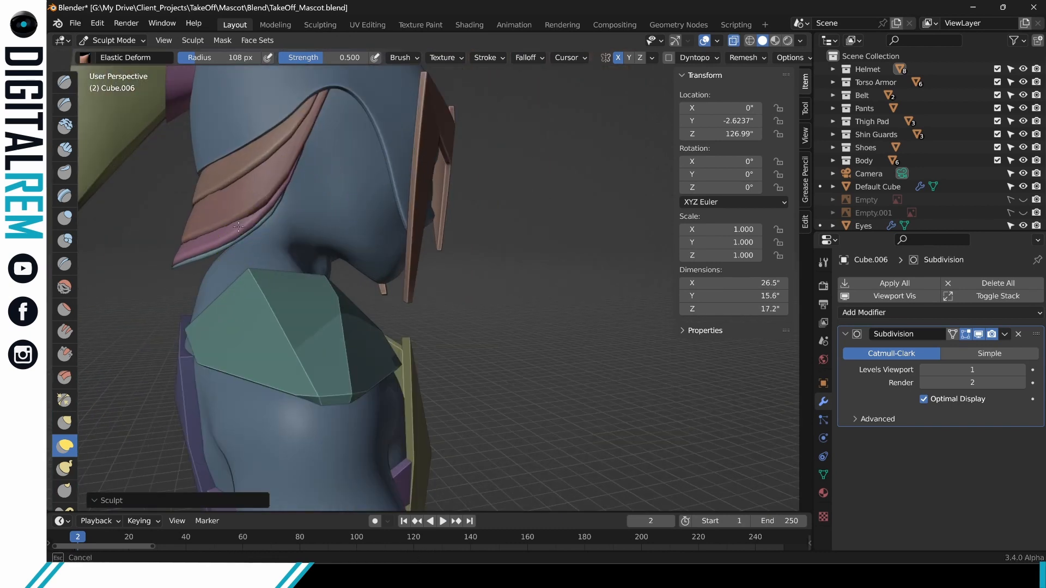
left_click_drag(238, 226, 235, 228)
scroll(305, 212, "down", 1)
Return to Object Mode and set the neck plates' viewport subdivision level to 2.
key("ctrl+Tab")
left_click(240, 204)
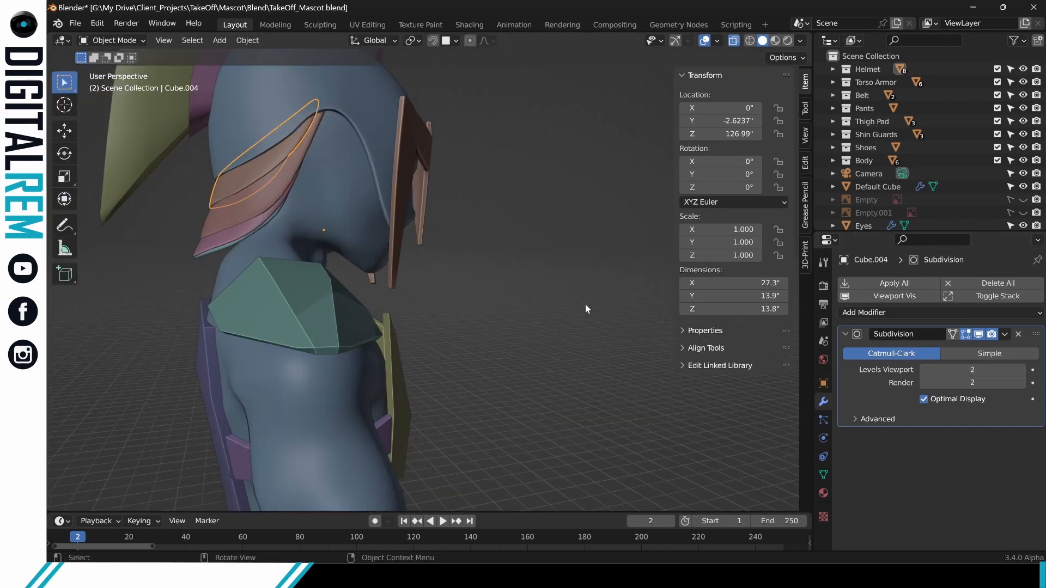
left_click(1021, 371)
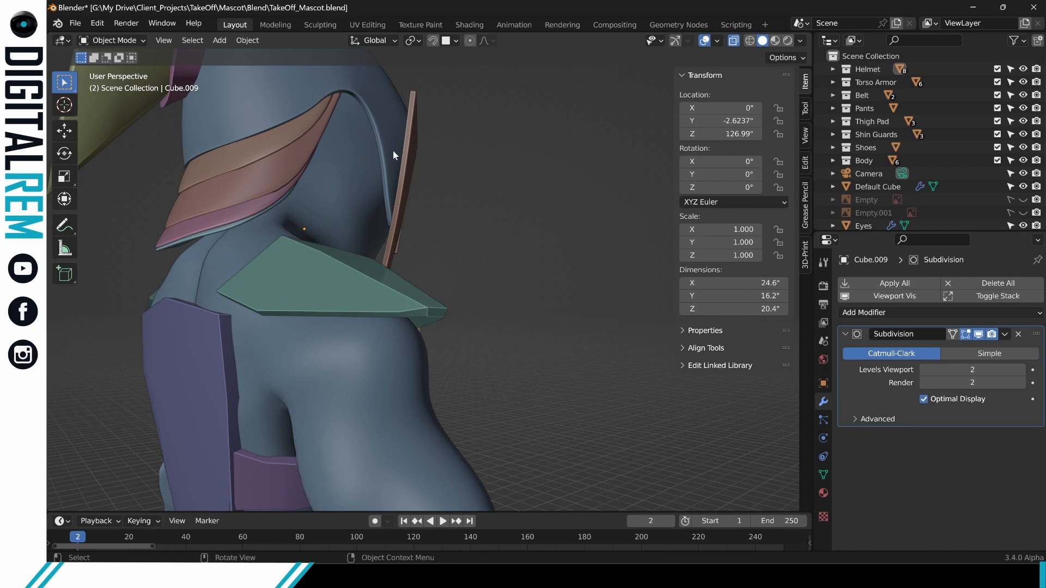
left_click(393, 150)
scroll(394, 150, "down", 4)
middle_click_drag(393, 150, 594, 266)
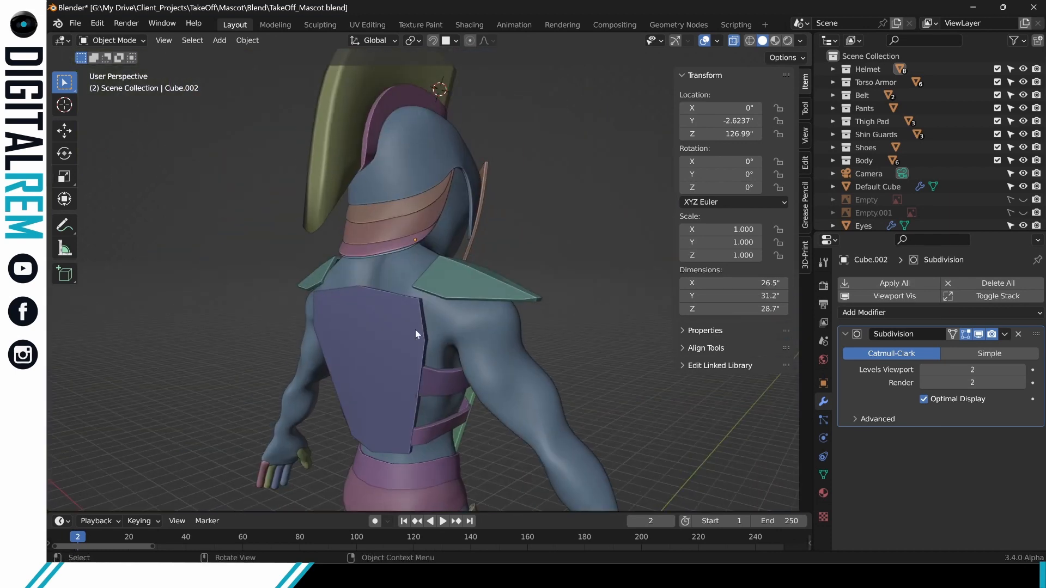
Mark the vertical centre edge of the torso's back plate as sharp in Edit Mode.
left_click(415, 329)
key("Tab")
middle_click_drag(404, 347, 447, 376)
left_click(361, 357, "alt")
left_click(282, 374)
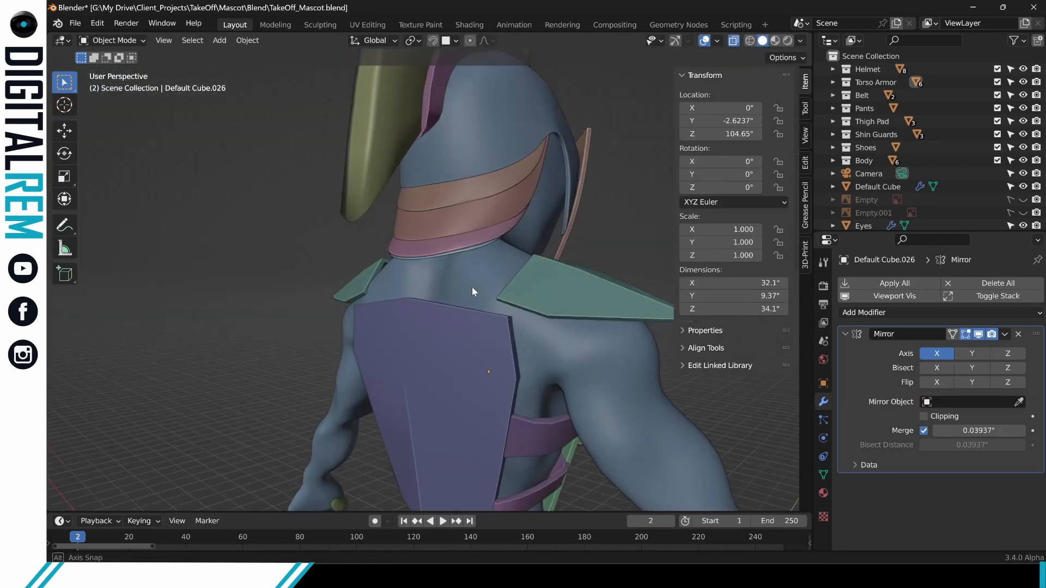
key("Tab")
key("2")
right_click(398, 320)
left_click(368, 381)
key("Tab")
scroll(287, 293, "down", 3)
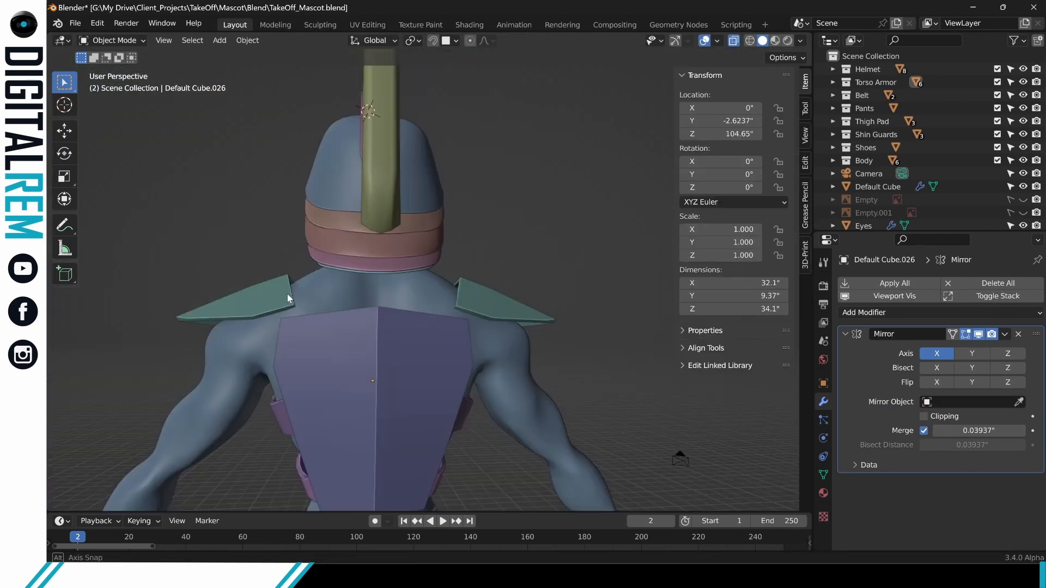
Try adding an Edge Split modifier to the helmet's face guard.
middle_click_drag(286, 293, 321, 270)
scroll(292, 304, "up", 3)
scroll(333, 298, "up", 2)
scroll(322, 270, "down", 5)
scroll(321, 270, "up", 6)
left_click(323, 270)
left_click(871, 312)
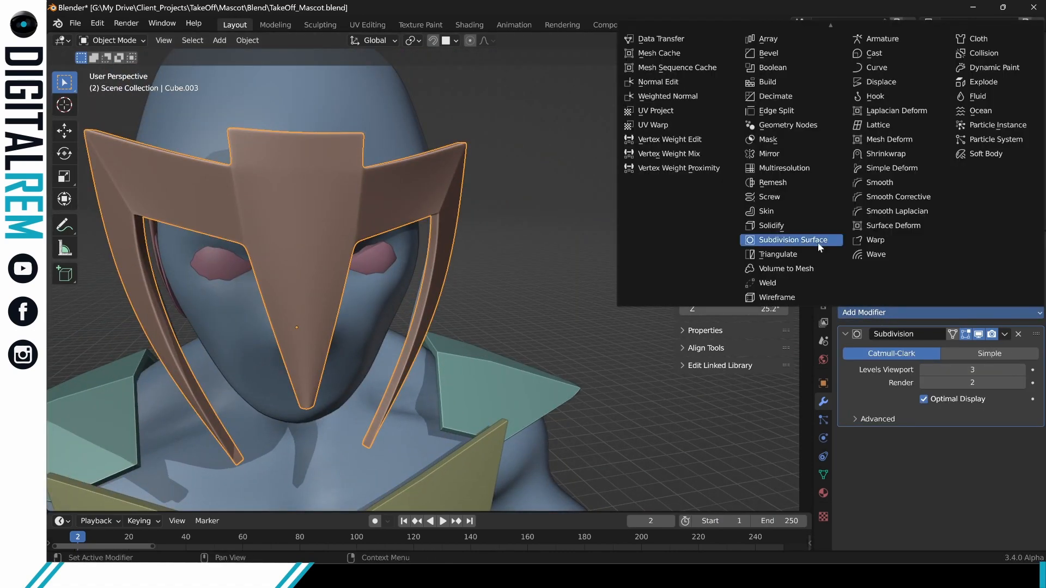
left_click(787, 112)
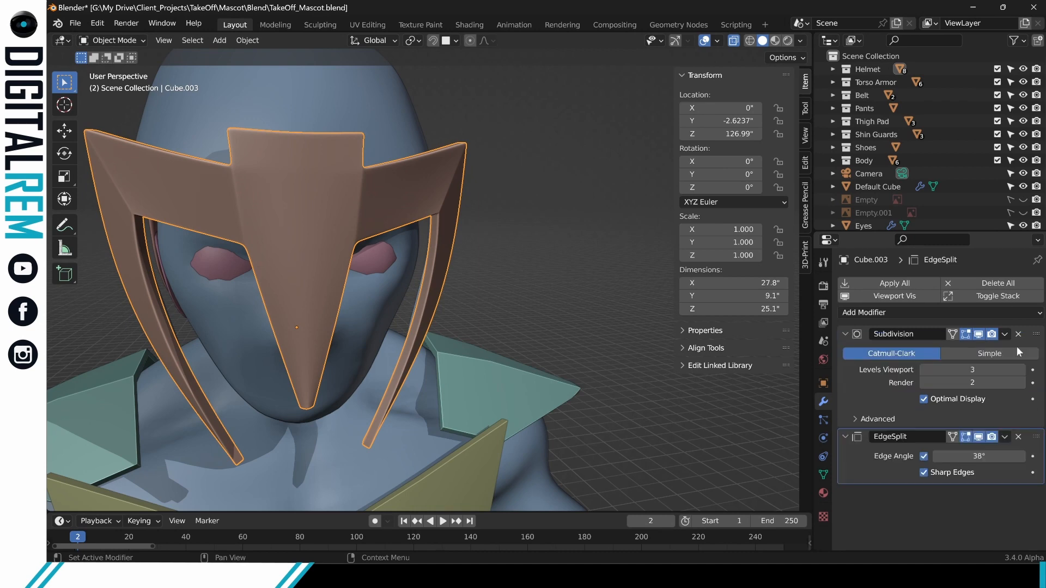
Try Edge Split above Subdivision on the face guard with a 12° edge angle, and remove the modifier.
left_click_drag(1037, 436, 1036, 334)
mouse_move(979, 354)
left_mouse_down()
mouse_move(958, 353)
mouse_move(978, 353)
left_mouse_up()
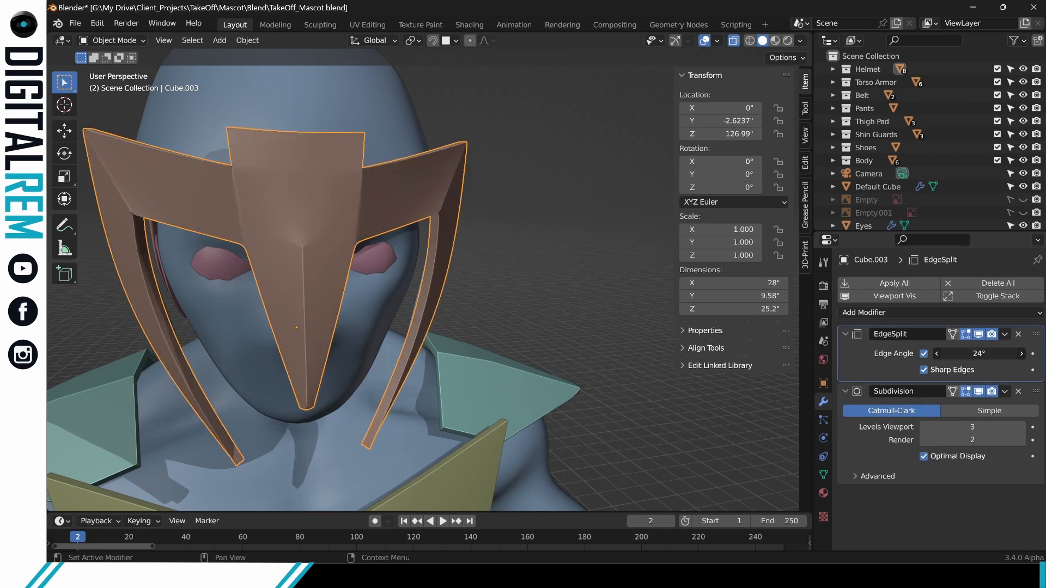
scroll(616, 280, "down", 5)
middle_click_drag(523, 247, 456, 222)
scroll(456, 223, "up", 4)
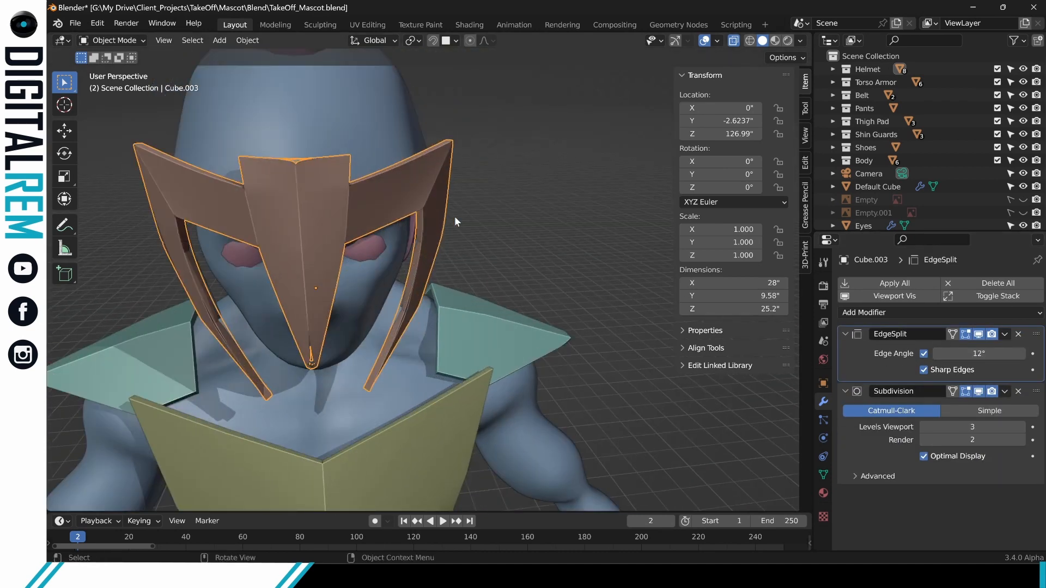
left_click(1017, 334)
Try to mark the edge loop down the centre of the face guard as sharp in Edit Mode.
mouse_move(588, 220)
middle_mouse_down()
mouse_move(499, 219)
mouse_move(572, 210)
middle_mouse_up()
key("Tab")
left_click(300, 194, "alt")
right_click(299, 192)
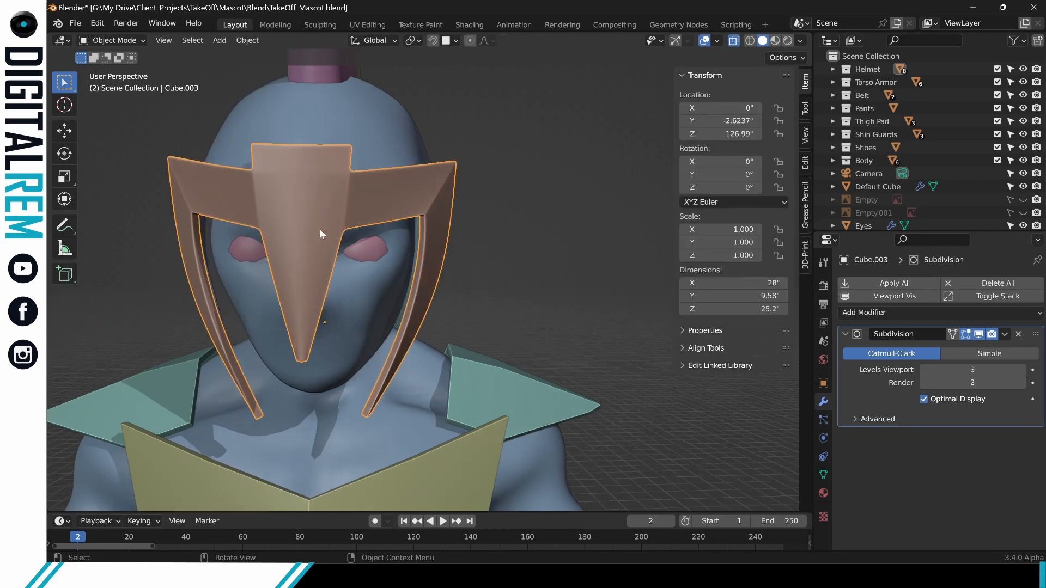
key("Tab")
right_click(285, 333)
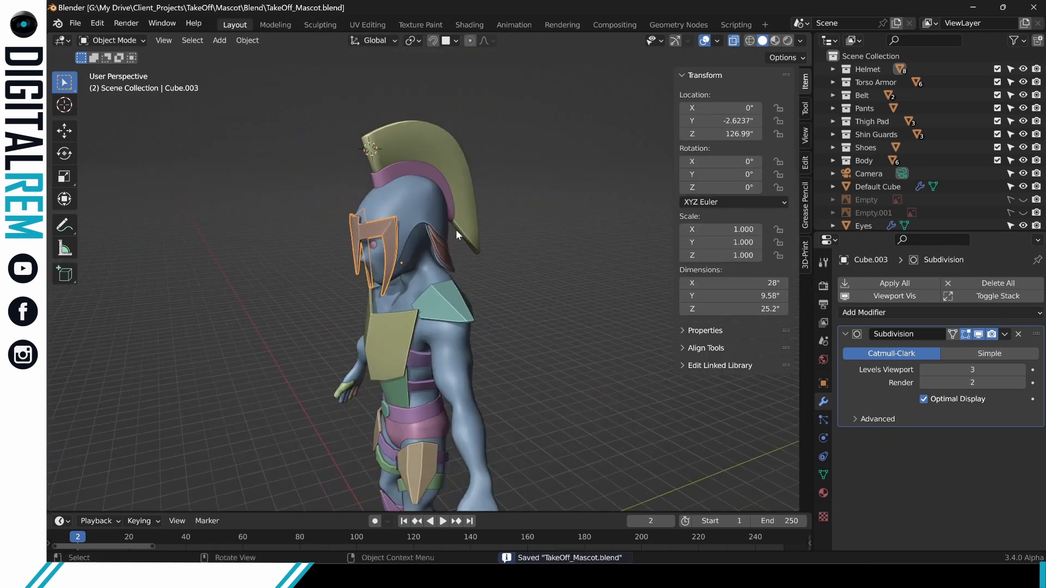
Check the crest's creased edges in Edit Mode, return to Object Mode and save the file.
scroll(476, 237, "up", 8)
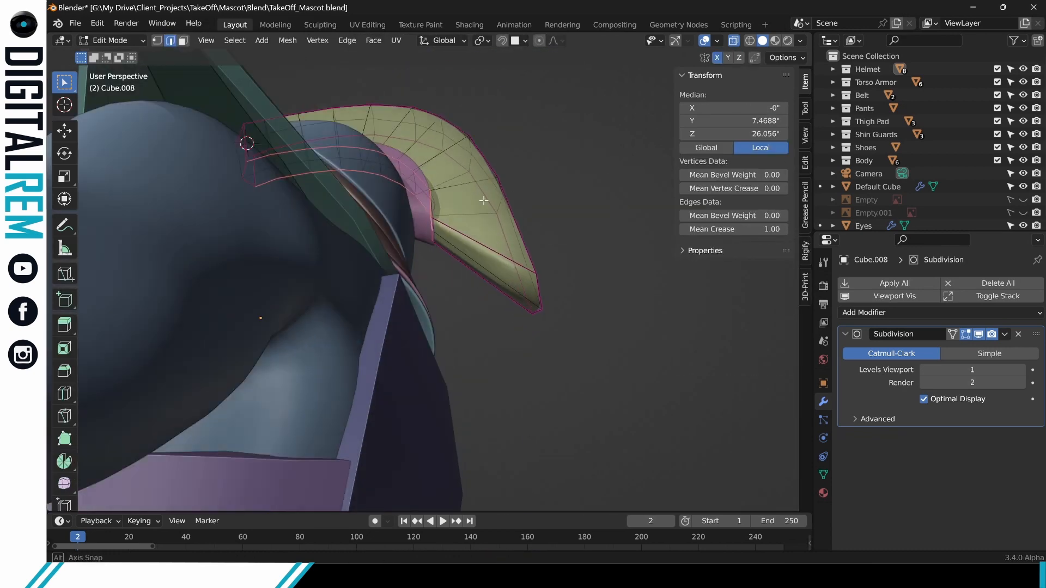
middle_click_drag(484, 201, 521, 245)
left_click(893, 314)
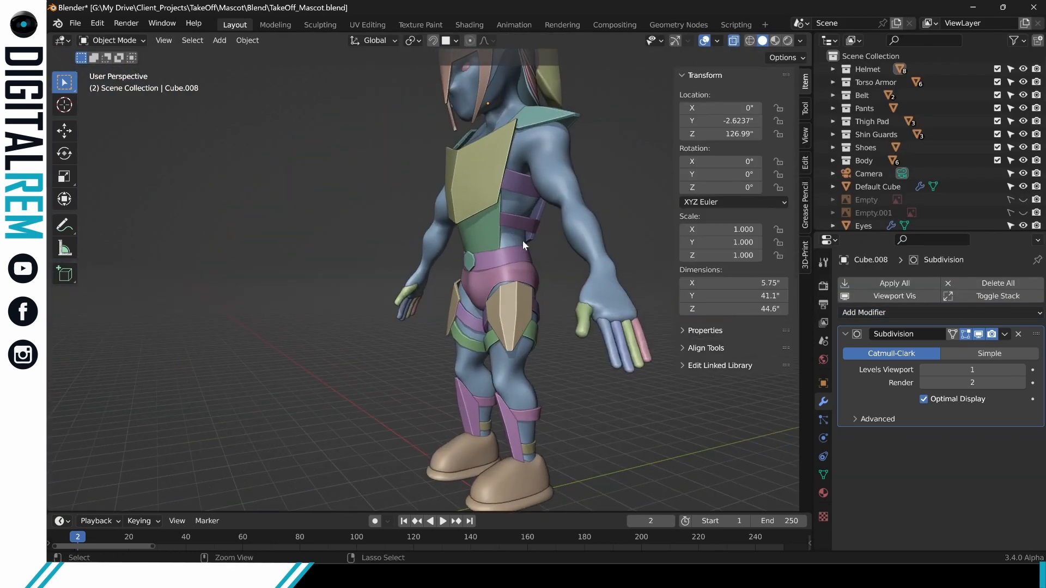
key("ctrl+s")
Snap the 3D cursor to the world origin and save the file.
middle_click_drag(468, 294, 457, 285, "shift")
left_click(224, 41)
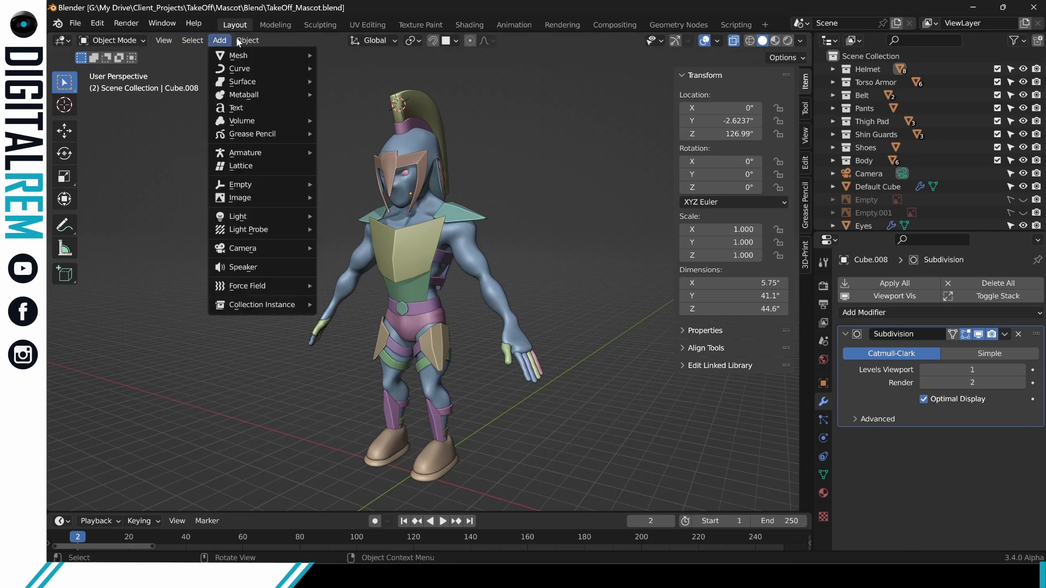
mouse_move(245, 41)
mouse_move(272, 119)
left_click(402, 192)
middle_click_drag(527, 180, 655, 152)
key("ctrl+s")
Mark the ridge edges of the green abdominal plate as sharp in Edit Mode.
scroll(524, 181, "up", 4)
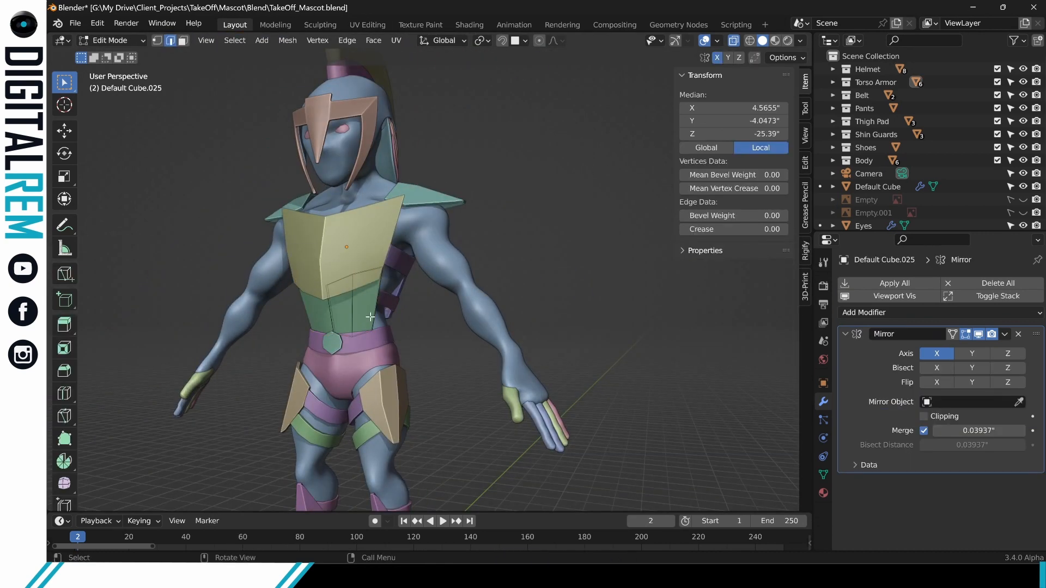
key("ctrl+e")
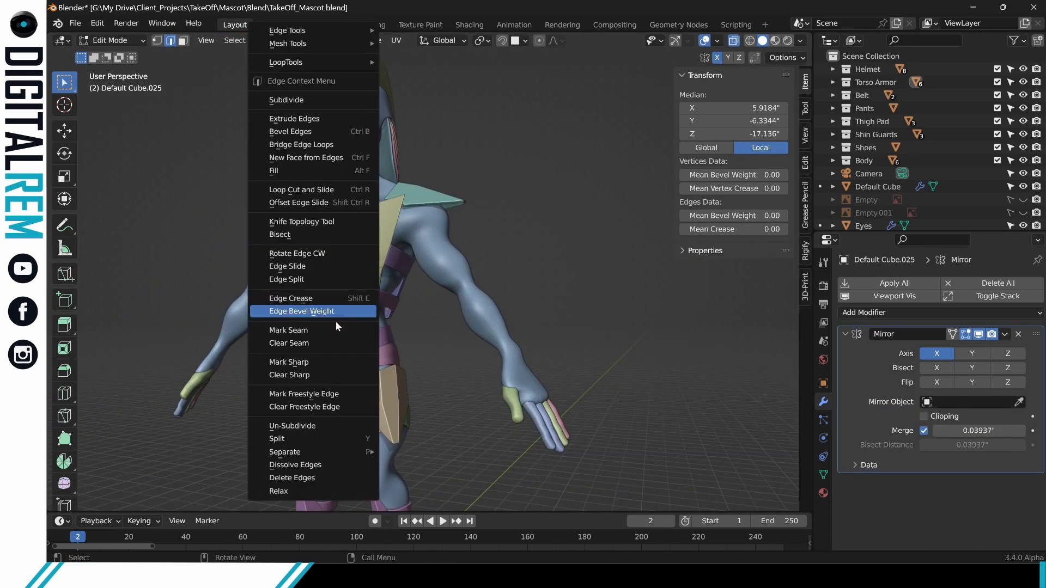
left_click(335, 321)
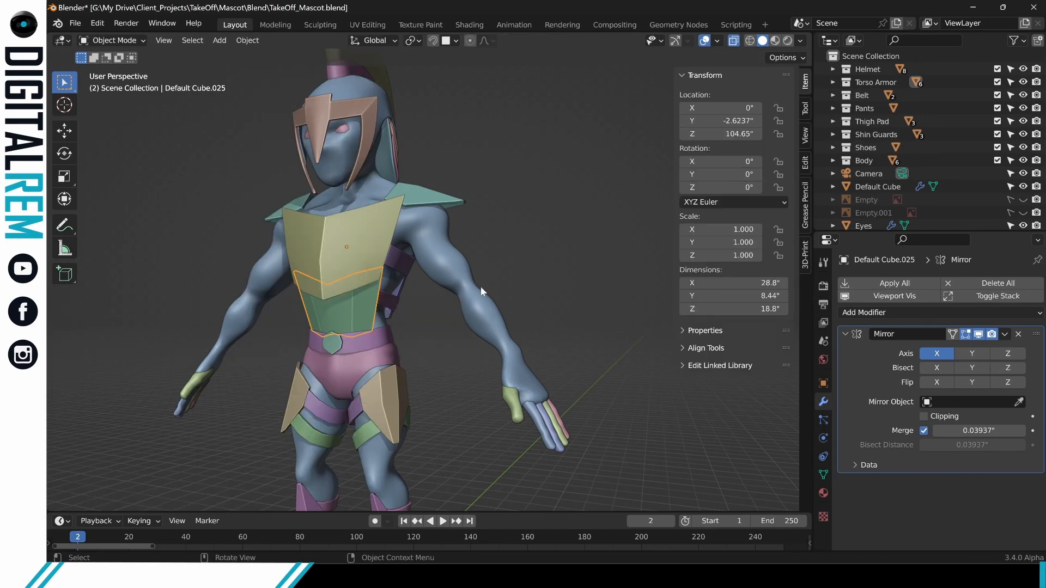
scroll(480, 287, "up", 3)
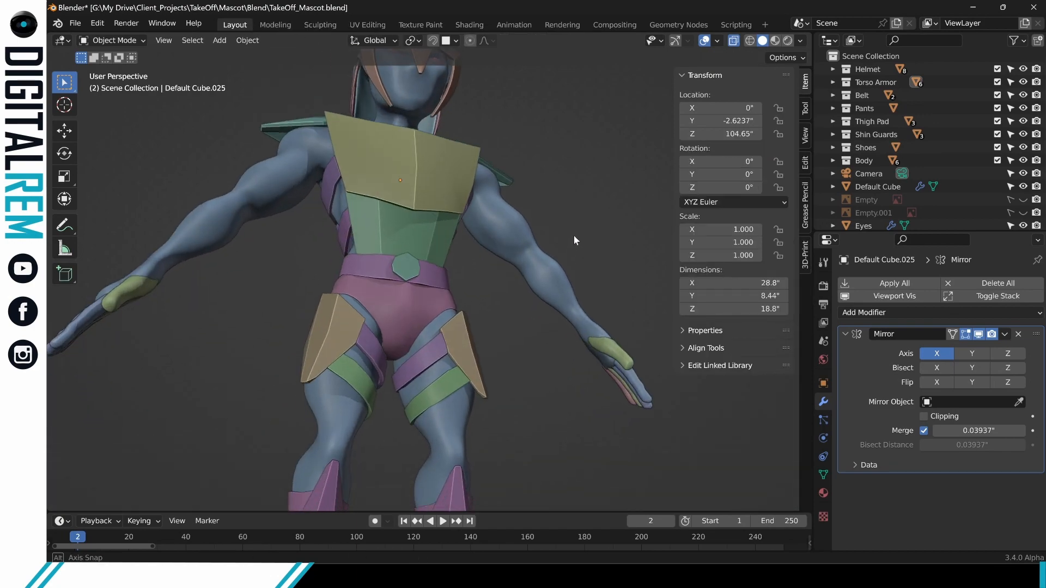
Mark the chest plate's centre and horizontal edges as sharp in Edit Mode and save the file.
key("Tab")
key("ctrl+e")
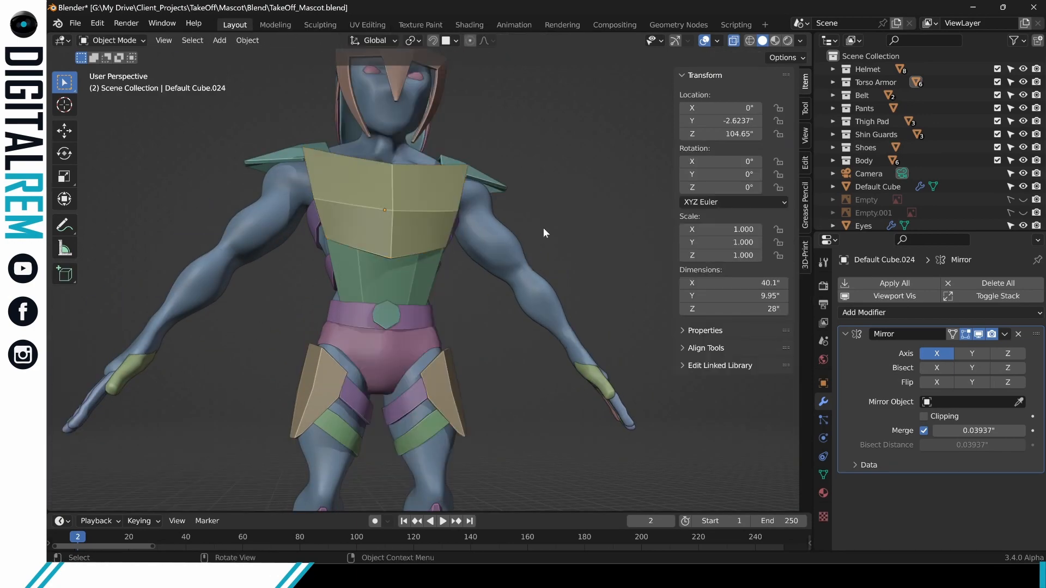
scroll(568, 243, "up", 2)
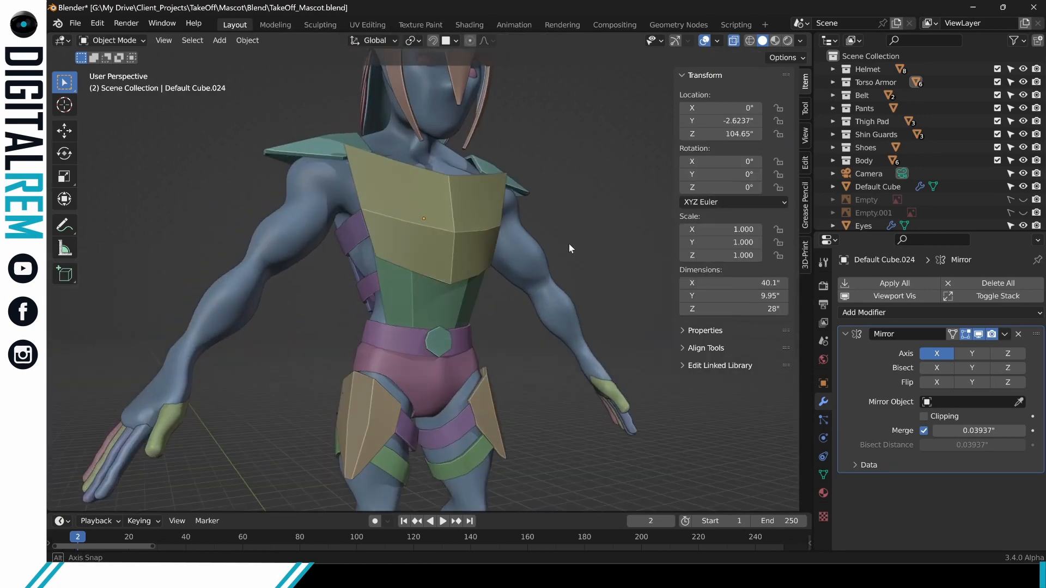
middle_click_drag(569, 244, 429, 327)
key("ctrl+s")
Check the crest's edges in Edit Mode and apply Shade Auto Smooth to it in Object Mode.
scroll(484, 316, "up", 4)
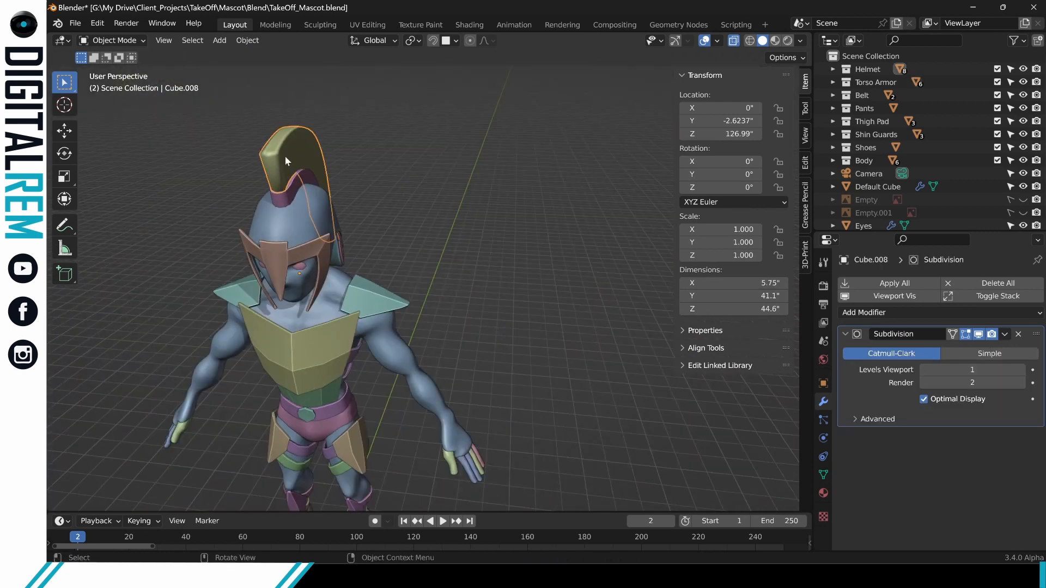
key("Tab")
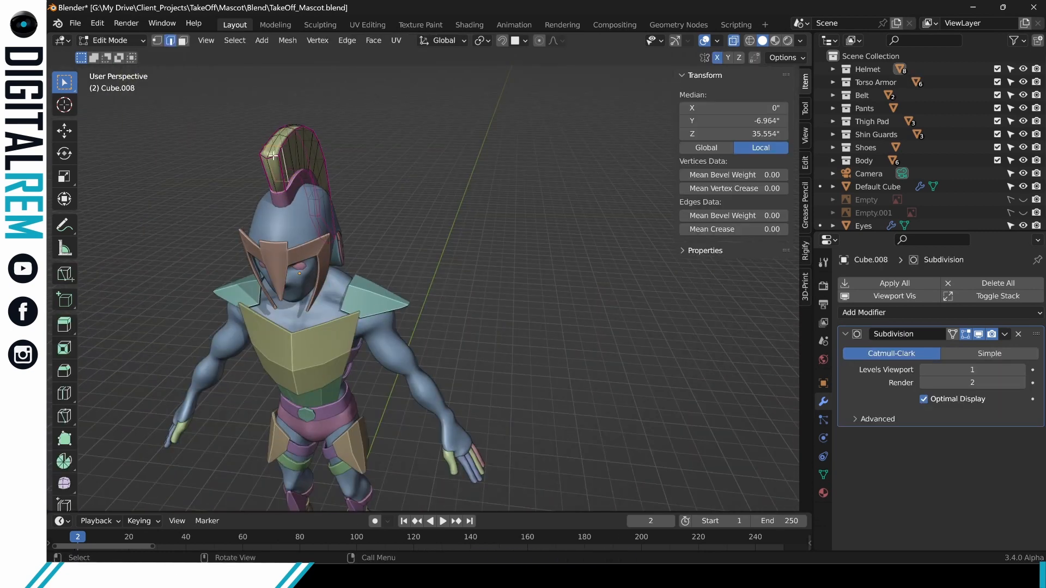
key("ctrl+e")
key("Escape")
key("Tab")
right_click(289, 161)
left_click(289, 162)
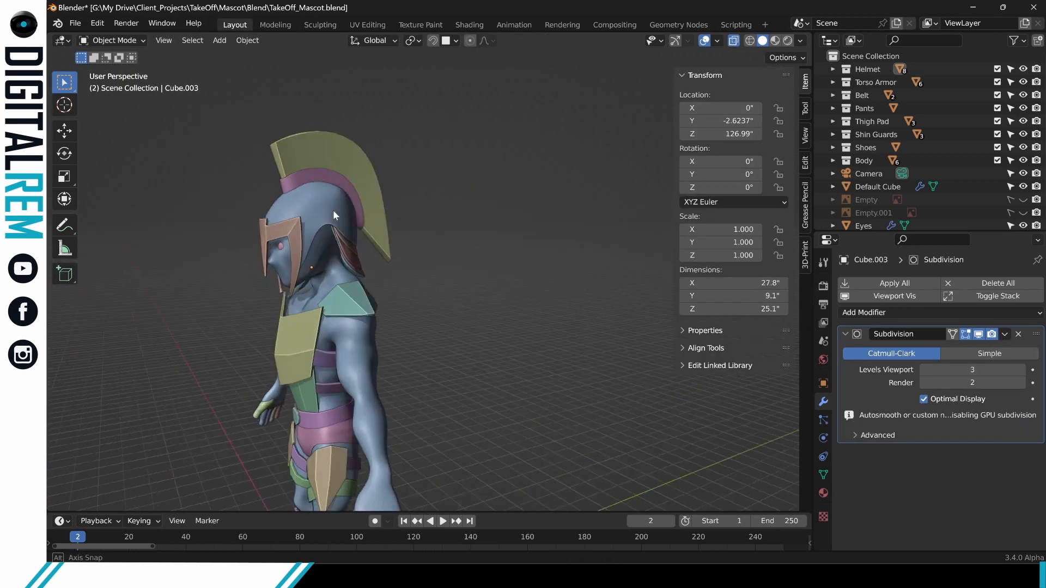
Apply Shade Auto Smooth to the remaining helmet parts.
left_click(349, 246)
right_click(348, 246)
left_click(351, 240)
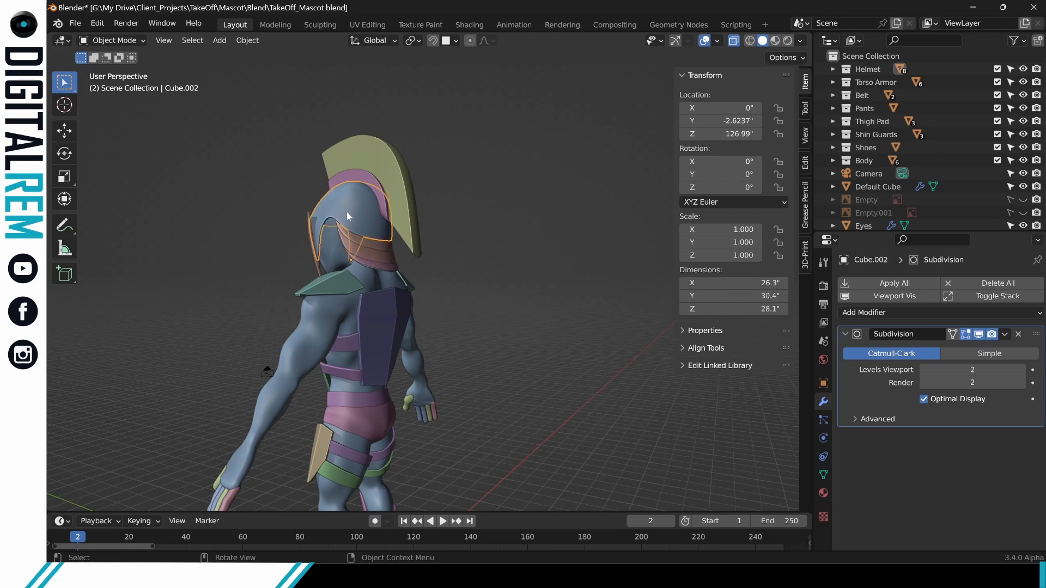
left_click(337, 250)
middle_click_drag(336, 250, 466, 241)
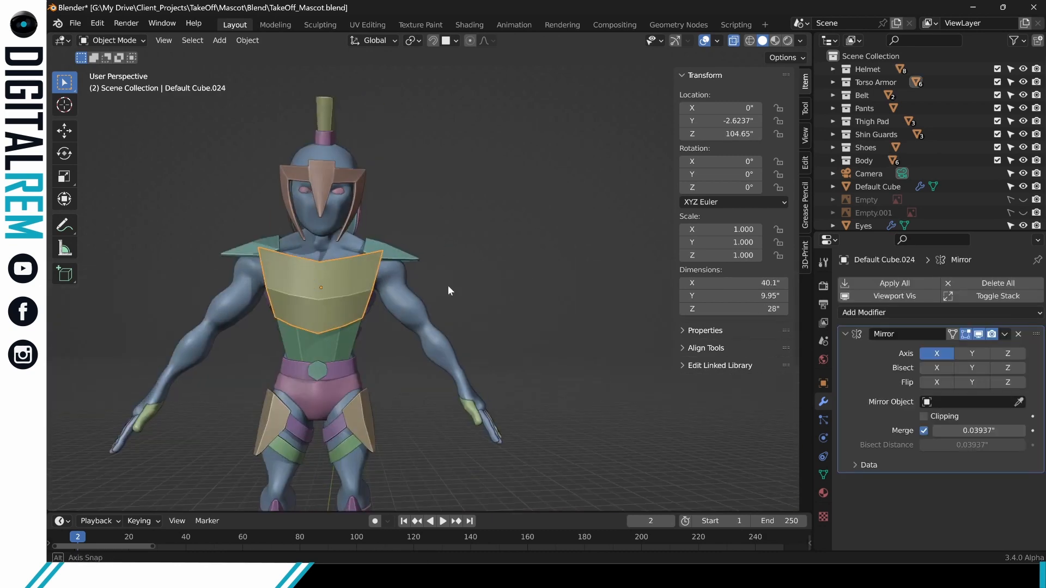
Apply Shade Auto Smooth to the chest plate, check its sharp edges in Edit Mode, and save the file.
right_click(335, 300)
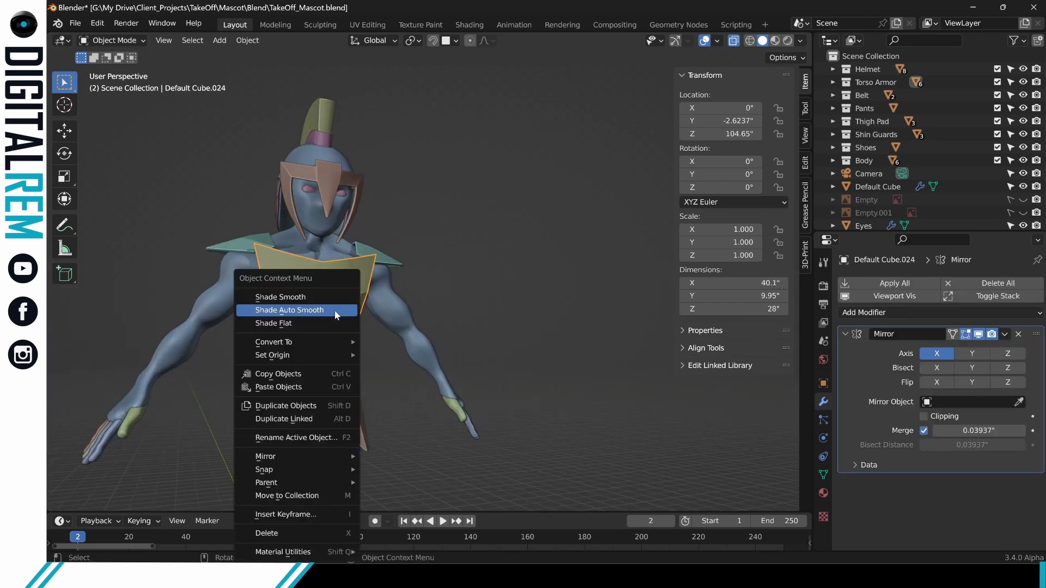
key("Escape")
key("ctrl+Tab")
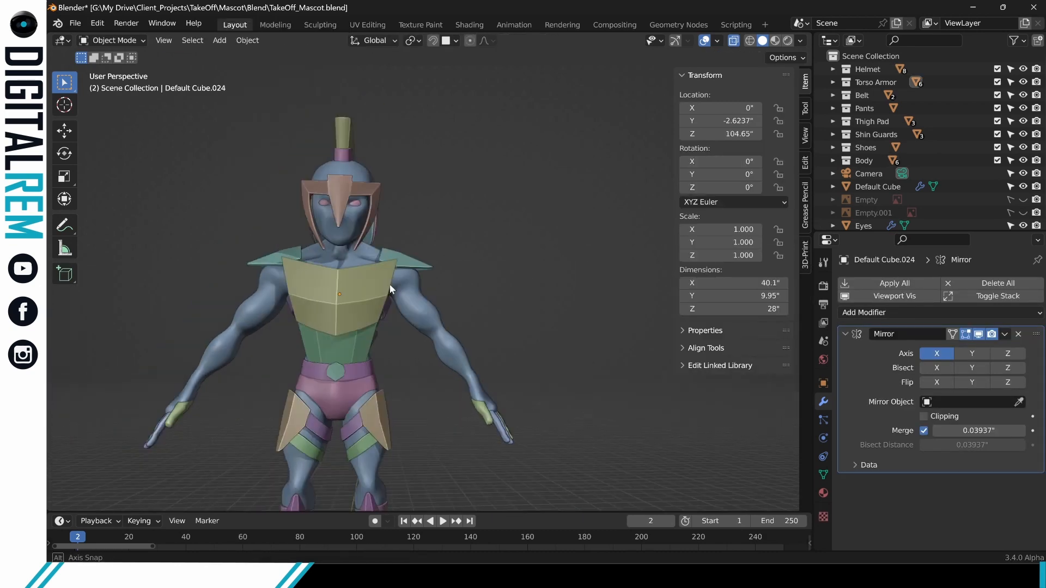
middle_click_drag(321, 272, 456, 250)
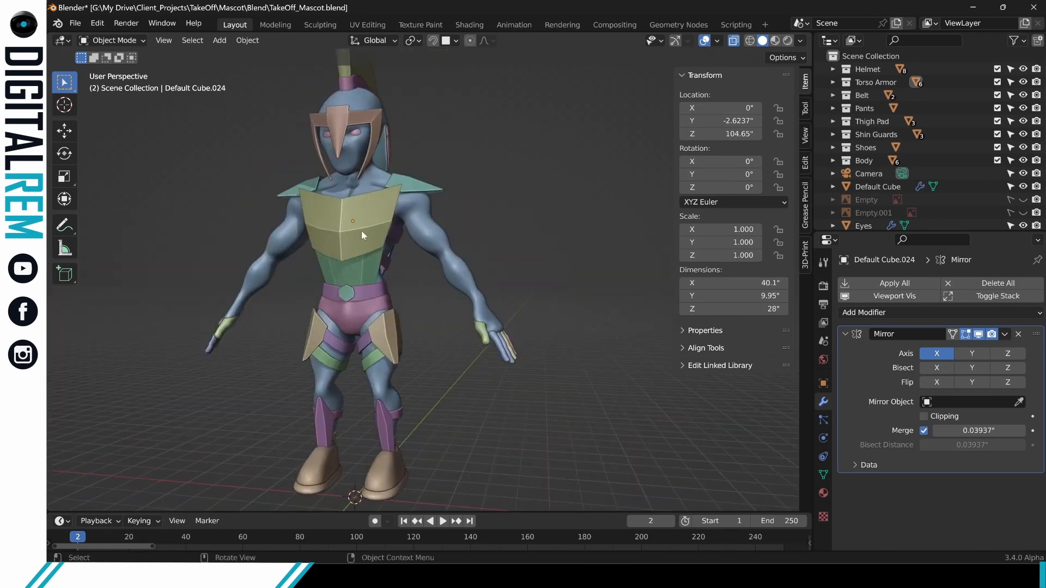
key("Tab")
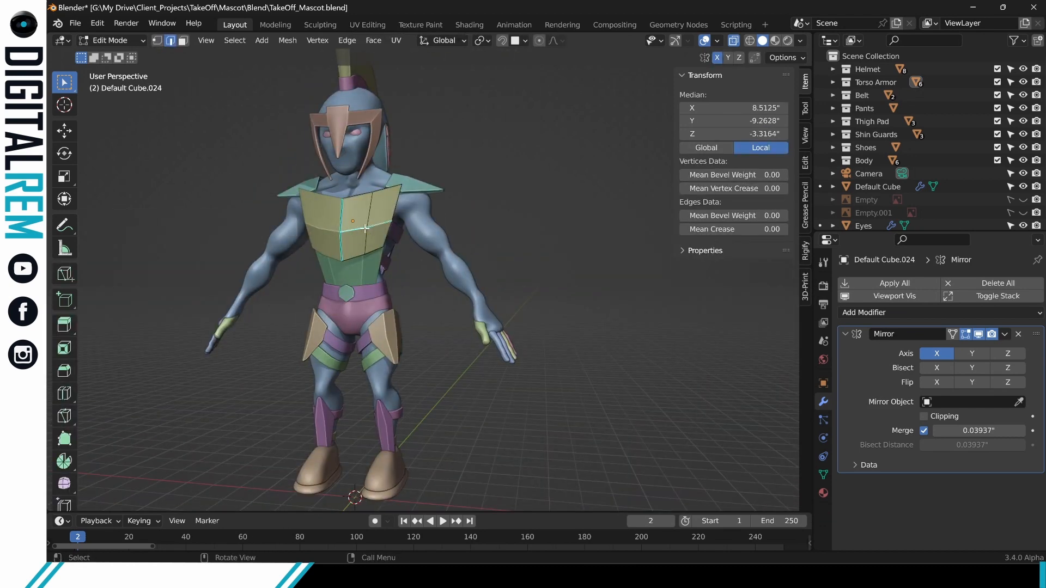
key("Tab")
middle_click_drag(472, 243, 523, 215)
scroll(255, 246, "up", 3)
scroll(369, 212, "up", 2)
scroll(369, 212, "down", 3)
key("ctrl+s")
Set the viewport shading to the brown MatCap with a uniform colour in place of random colours, and save the file.
left_click(800, 40)
left_click(788, 103)
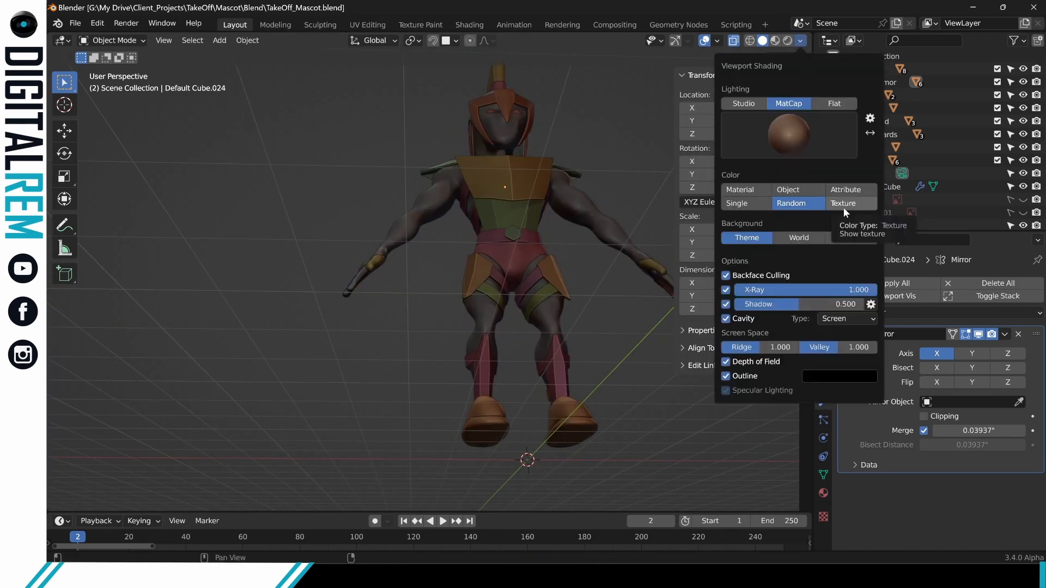
mouse_move(604, 191)
middle_mouse_down()
mouse_move(595, 221)
mouse_move(560, 192)
mouse_move(487, 216)
mouse_move(441, 204)
middle_mouse_up()
scroll(560, 192, "up", 1)
scroll(560, 192, "down", 1)
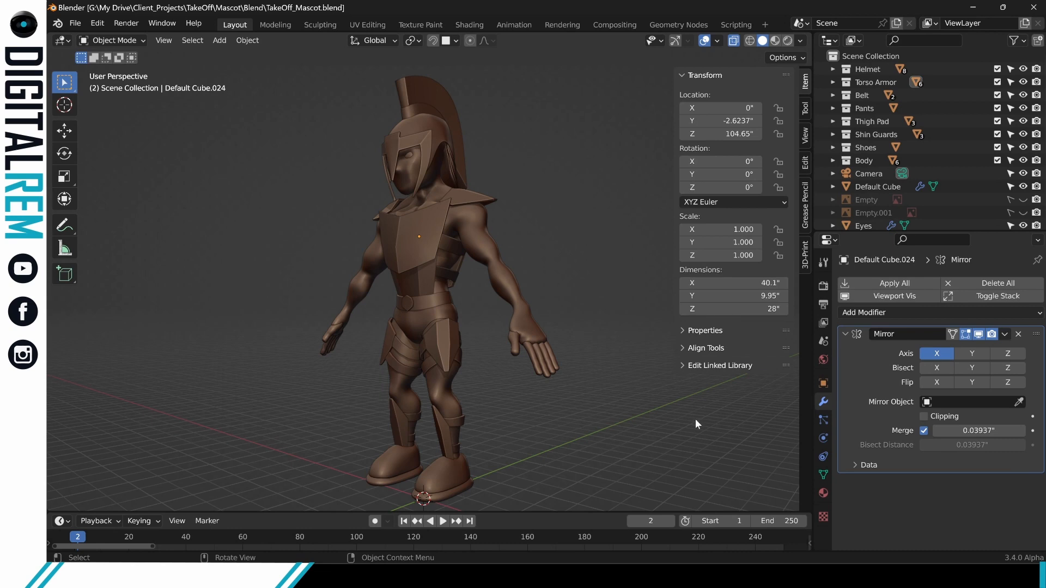
middle_click_drag(587, 294, 552, 292)
key("ctrl+s")
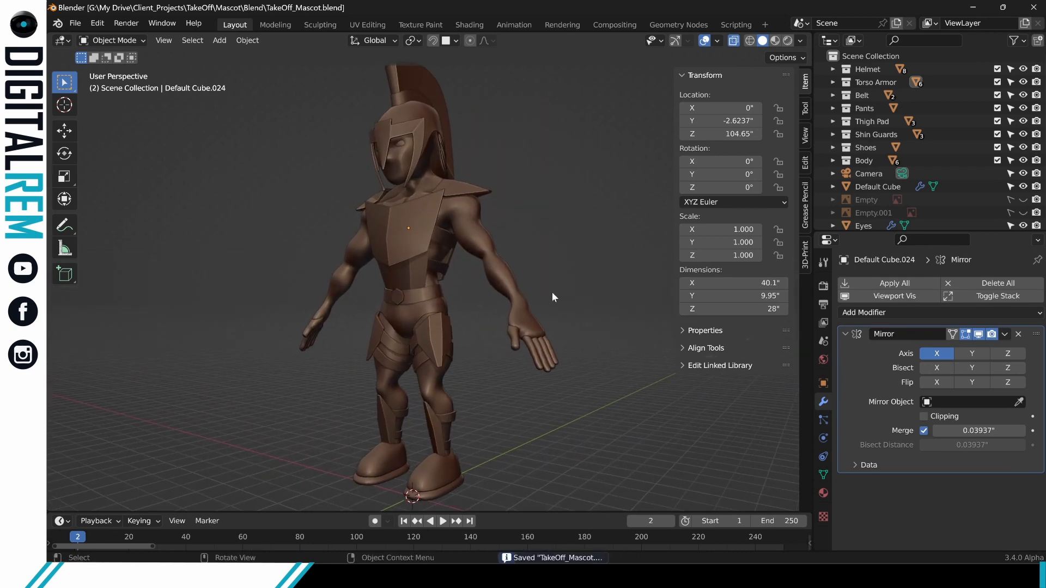
Add an edge loop close to the bottom edge of the shoe's sole in Edit Mode.
scroll(547, 384, "up", 2)
middle_click_drag(548, 384, 492, 217, "shift")
scroll(435, 300, "up", 3)
left_click(325, 385)
key("Tab")
middle_click_drag(324, 385, 378, 383)
scroll(418, 369, "down", 3)
key("ctrl+r")
left_click(323, 416)
left_click(319, 415)
scroll(305, 409, "up", 2)
Add another edge loop around the shoe where the upper meets the sole, and return to Object Mode.
key("ctrl+r")
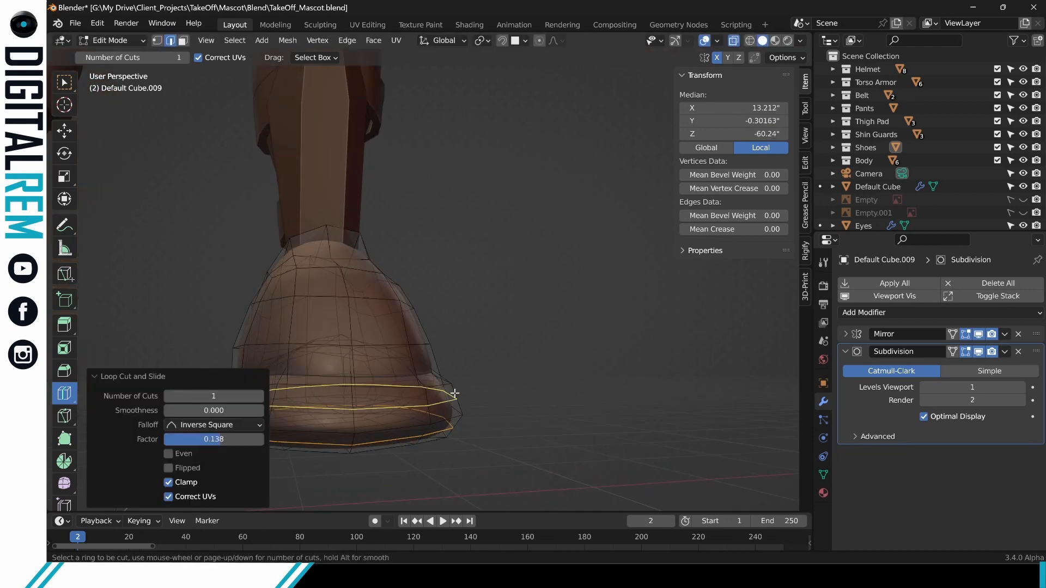
middle_click_drag(452, 397, 472, 344)
key("ctrl+r")
left_click(255, 323)
key("ctrl+z")
key("ctrl+z")
key("ctrl+shift+z")
key("ctrl+shift+z")
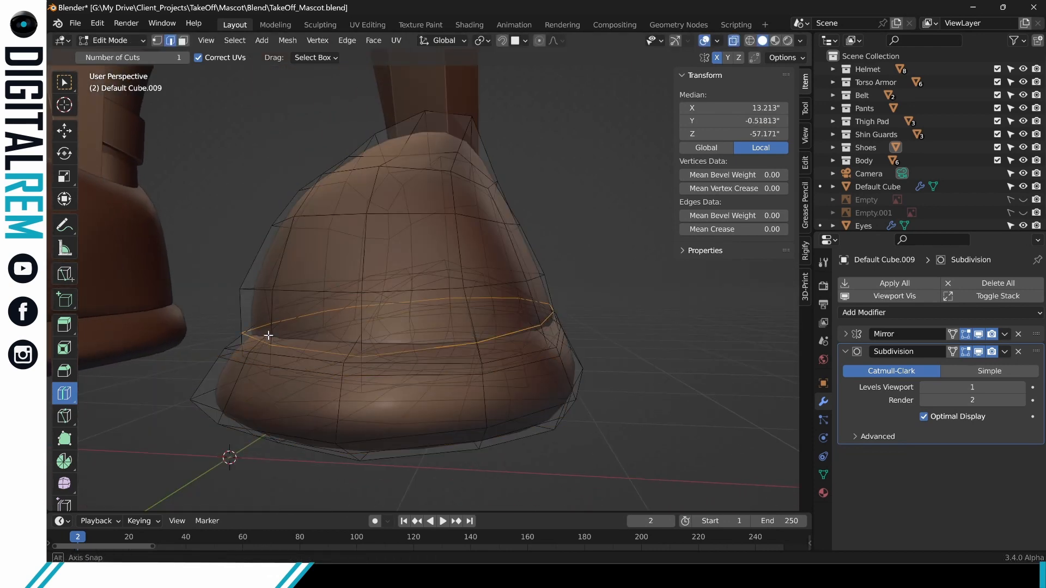
middle_click_drag(267, 334, 218, 359)
key("Tab")
scroll(294, 330, "down", 4)
key("Tab")
key("Tab")
Apply Shade Auto Smooth to the helmet's face guard.
scroll(493, 343, "down", 6)
middle_click_drag(493, 344, 594, 342)
scroll(539, 319, "down", 3)
scroll(595, 353, "up", 5)
left_click(326, 226)
right_click(328, 224)
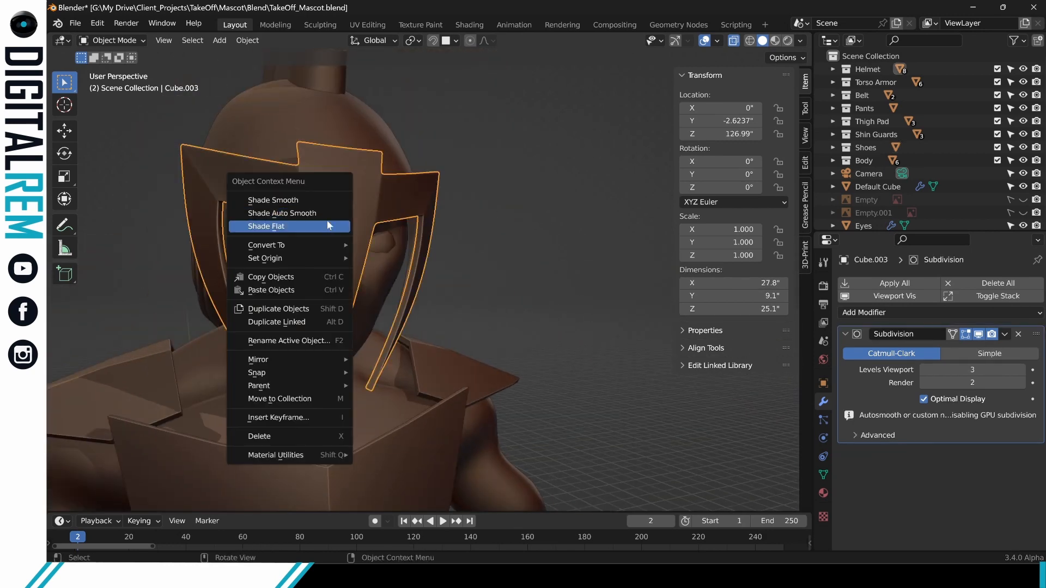
left_click(328, 214)
Mark the vertical centre edges of the face guard's nose piece as sharp in Edit Mode.
key("ctrl+Tab")
left_click(424, 211)
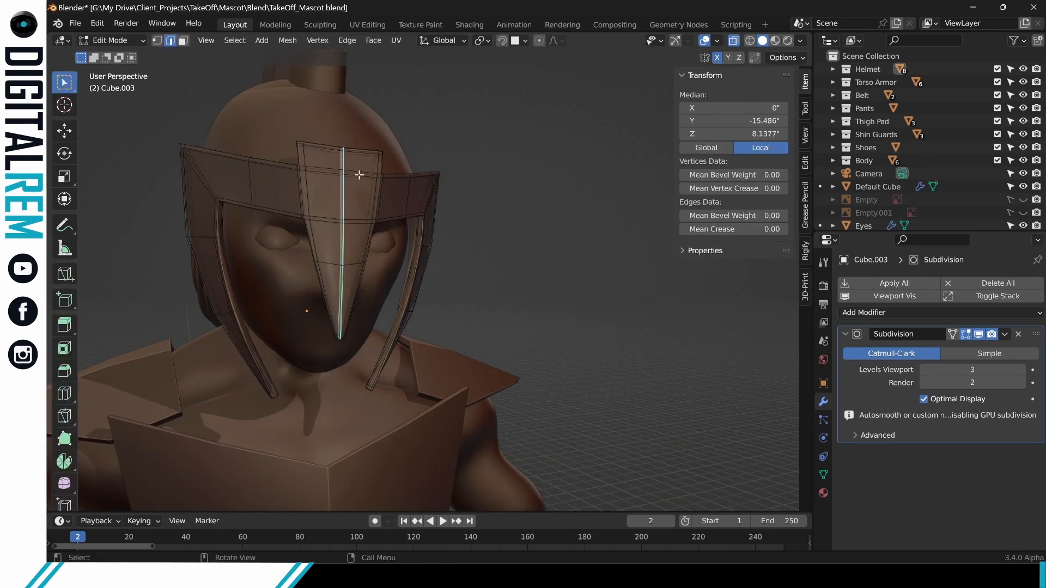
right_click(339, 218)
left_click(342, 372)
key("Tab")
middle_click_drag(474, 283, 456, 306)
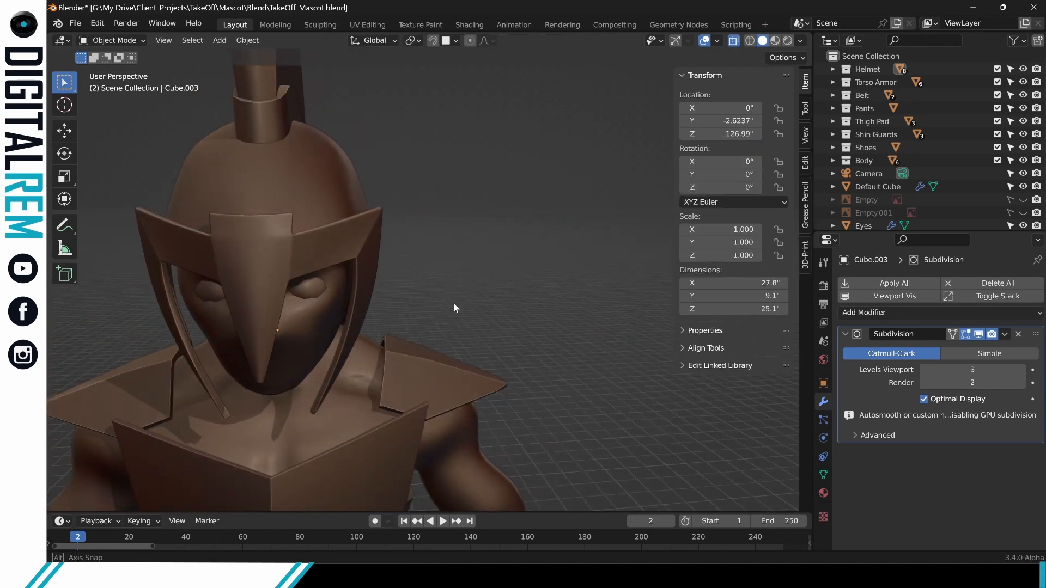
Adjust the top vertices of the face guard's nose piece in Edit Mode and save the file.
scroll(261, 278, "up", 3)
key("Tab")
middle_click_drag(241, 219, 141, 212)
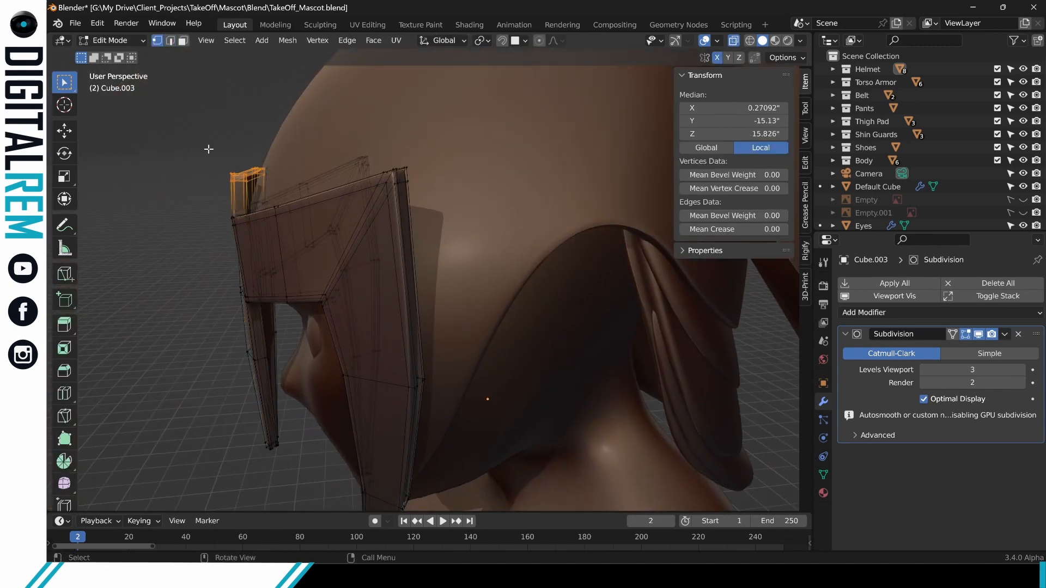
left_click(273, 180)
mouse_move(273, 180)
middle_mouse_down()
mouse_move(426, 181)
mouse_move(396, 184)
mouse_move(409, 198)
mouse_move(397, 214)
mouse_move(386, 156)
mouse_move(427, 146)
mouse_move(426, 71)
middle_mouse_up()
key("Tab")
scroll(434, 170, "down", 4)
key("ctrl+s")
Reshape the helmet's folded neck cover with the Elastic Deform brush in Sculpt Mode, save, and return to Object Mode.
scroll(428, 147, "up", 3)
left_click(462, 252)
key("ctrl+Tab")
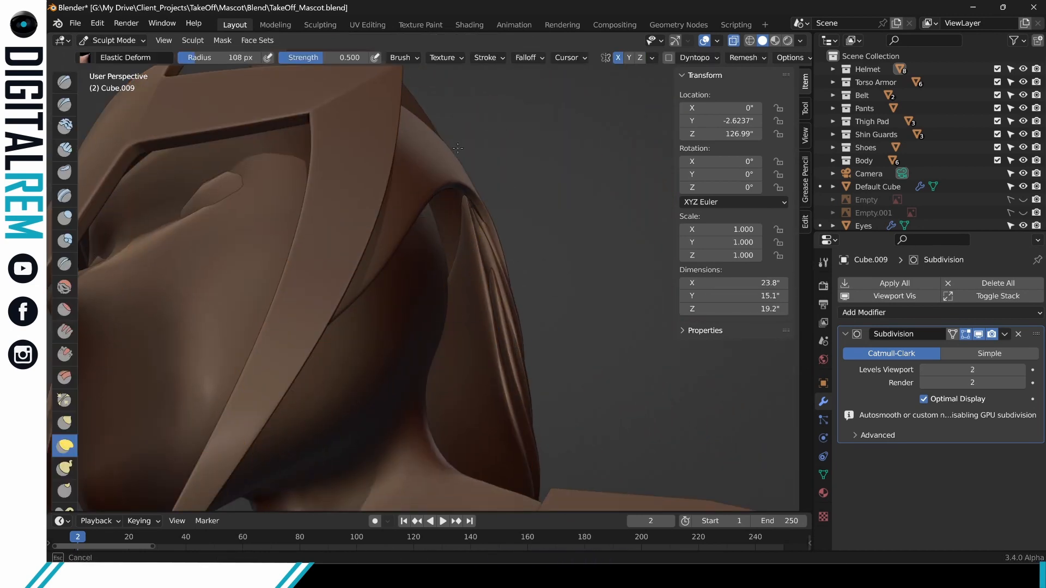
middle_click_drag(448, 211, 485, 225)
left_click_drag(452, 228, 454, 233)
mouse_move(454, 233)
middle_mouse_down()
mouse_move(439, 274)
mouse_move(467, 267)
mouse_move(484, 235)
mouse_move(459, 217)
mouse_move(464, 255)
middle_mouse_up()
left_click_drag(466, 248, 471, 237)
middle_click_drag(470, 237, 471, 245)
left_click_drag(471, 246, 477, 289)
middle_click_drag(477, 289, 474, 273)
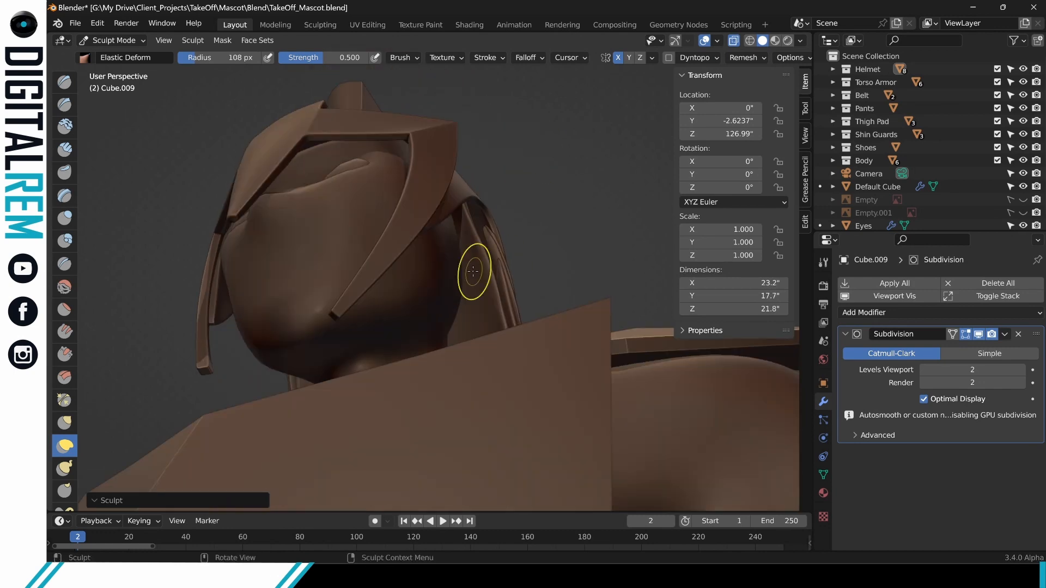
left_click_drag(473, 273, 468, 240)
mouse_move(469, 239)
middle_mouse_down()
mouse_move(451, 255)
mouse_move(520, 262)
middle_mouse_up()
left_click_drag(520, 261, 510, 289)
mouse_move(510, 288)
middle_mouse_down()
mouse_move(493, 273)
mouse_move(409, 288)
mouse_move(506, 256)
mouse_move(464, 271)
middle_mouse_up()
key("ctrl+s")
scroll(464, 271, "down", 6)
key("ctrl+Tab")
left_click(387, 275)
mouse_move(387, 275)
middle_mouse_down()
mouse_move(554, 273)
mouse_move(403, 295)
middle_mouse_up()
middle_click_drag(518, 251, 506, 281)
scroll(527, 247, "up", 1)
scroll(514, 252, "up", 1)
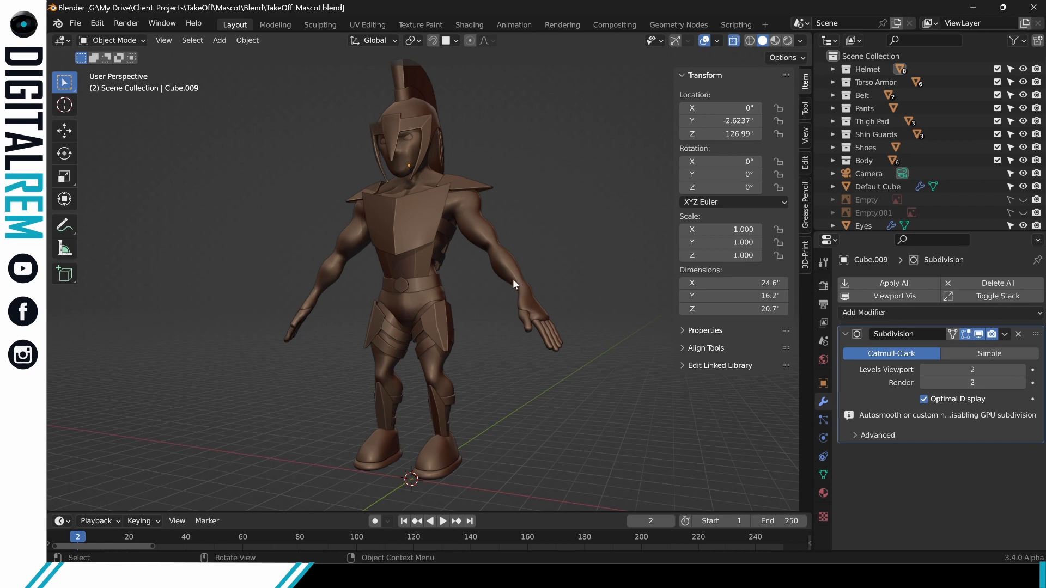
mouse_move(570, 257)
middle_mouse_down()
mouse_move(548, 262)
mouse_move(562, 275)
middle_mouse_up()
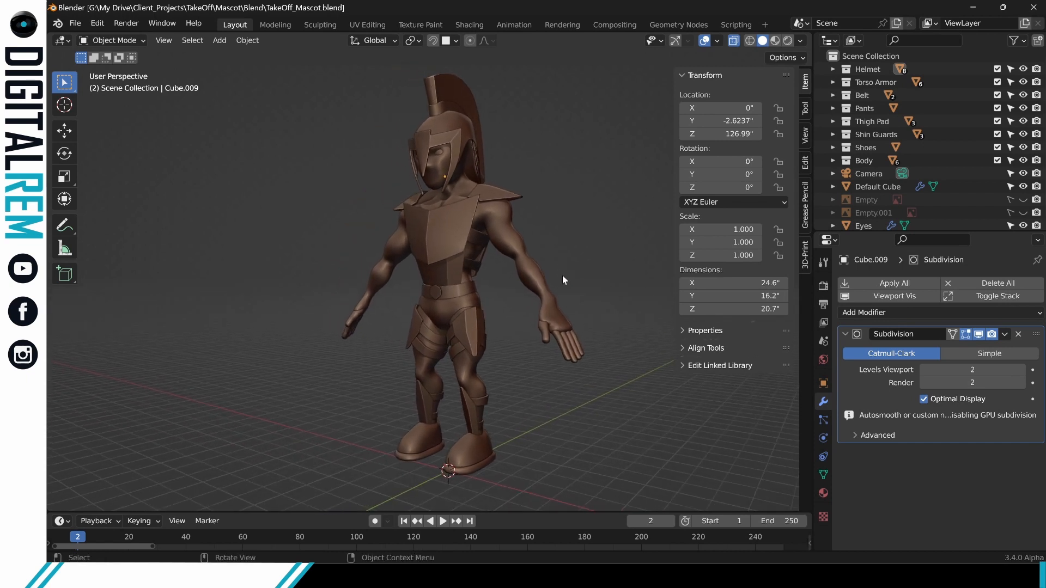